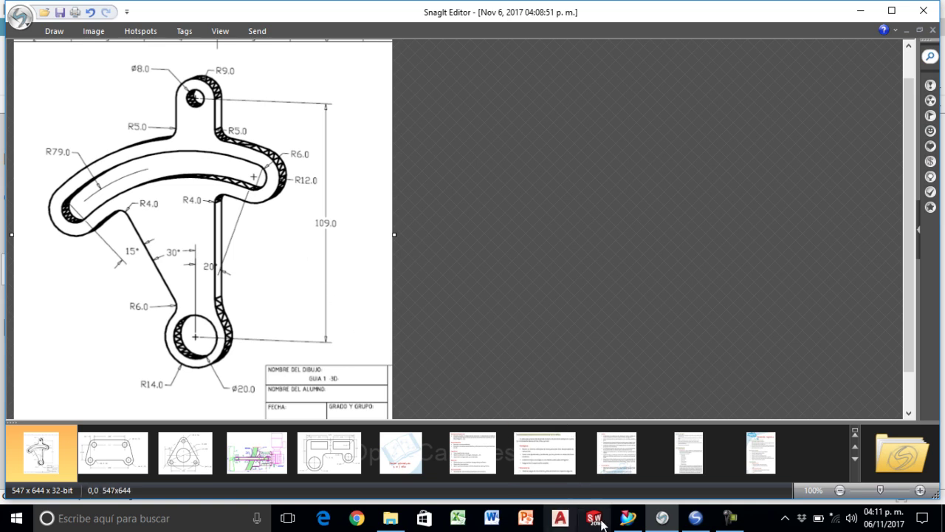
- Switch to NX and set up a new millimetre Model part named Practica_1
left_click(628, 521)
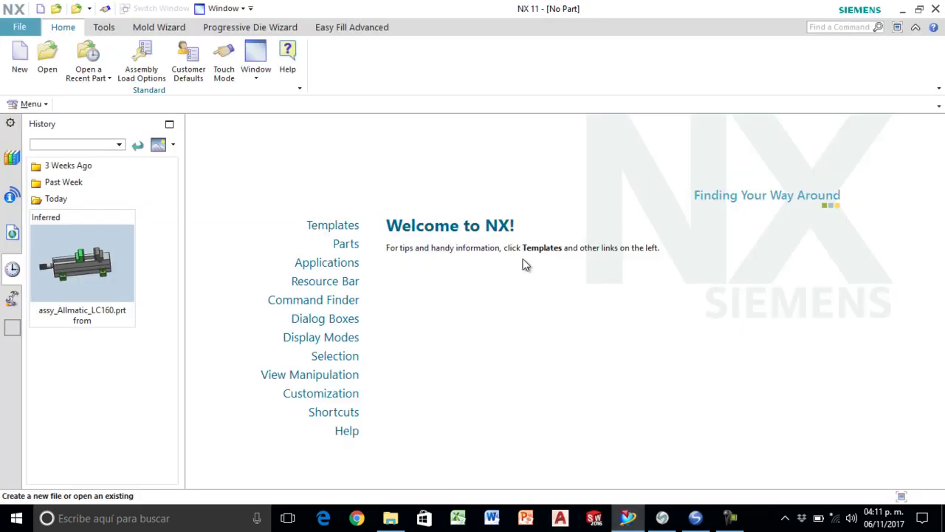
left_click(19, 63)
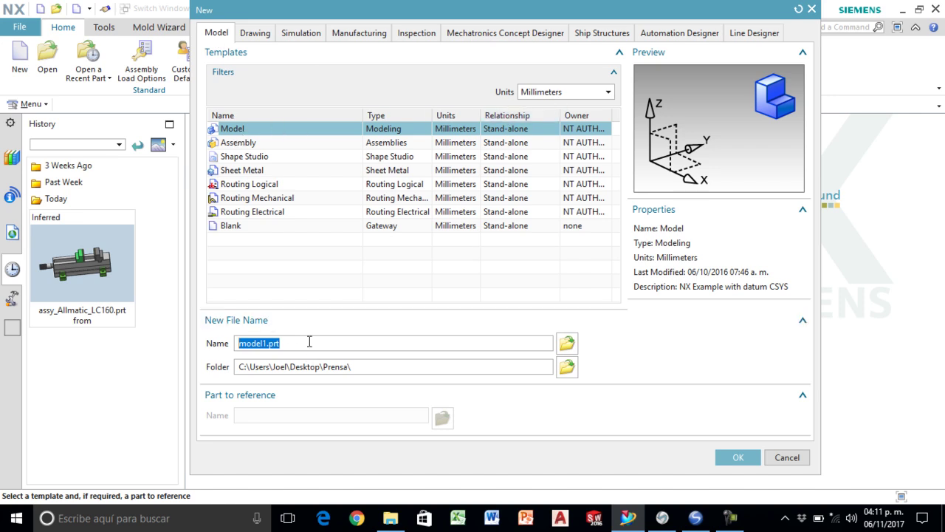
type("Practica_1")
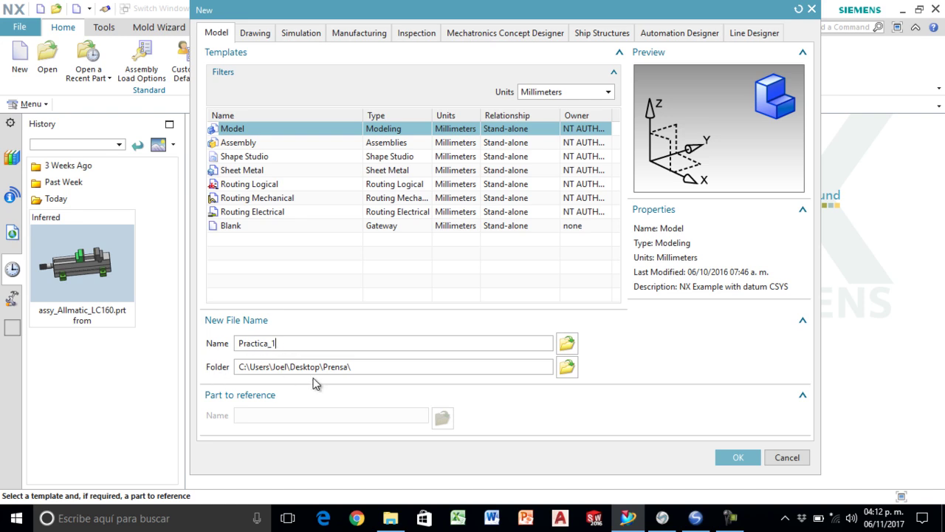
- Set the new part's folder to Ensamble proyecto on the desktop and create the part
left_click(566, 367)
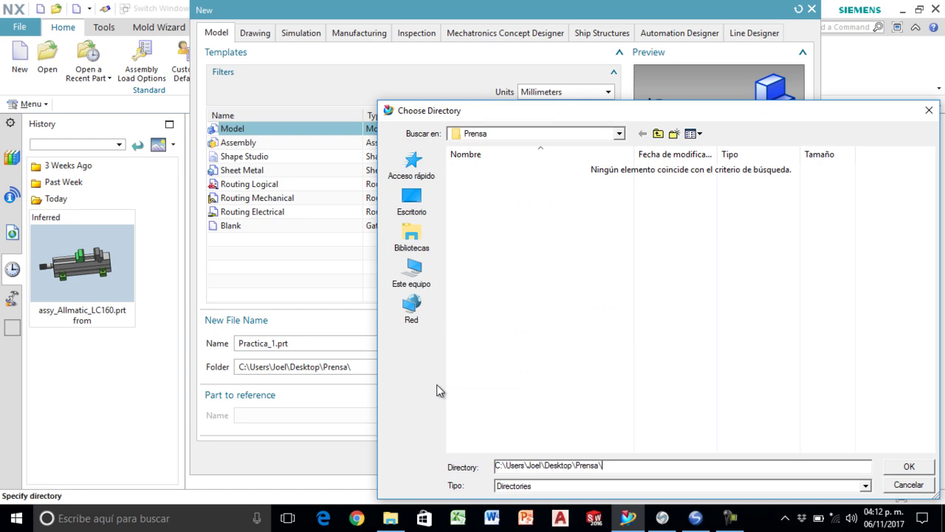
left_click(411, 198)
left_click_drag(690, 110, 504, 98)
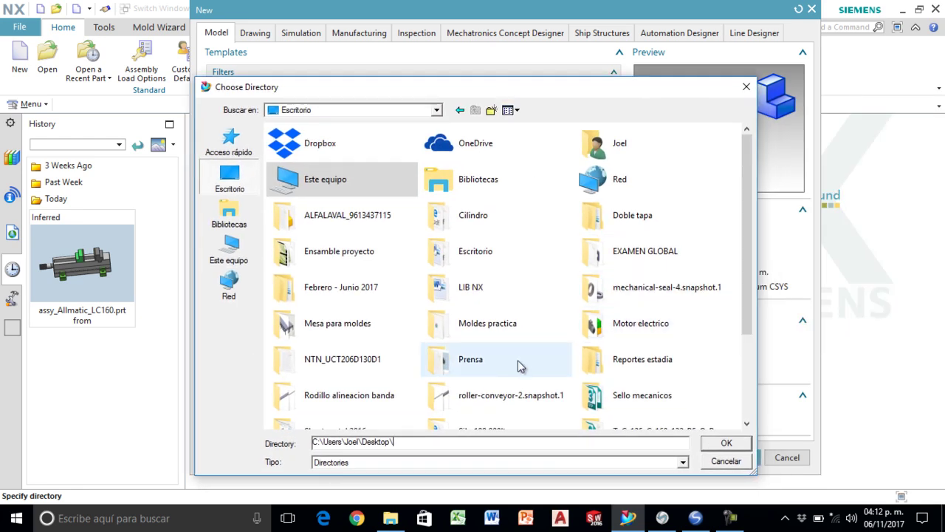
mouse_move(669, 363)
scroll(744, 364, "down", 1)
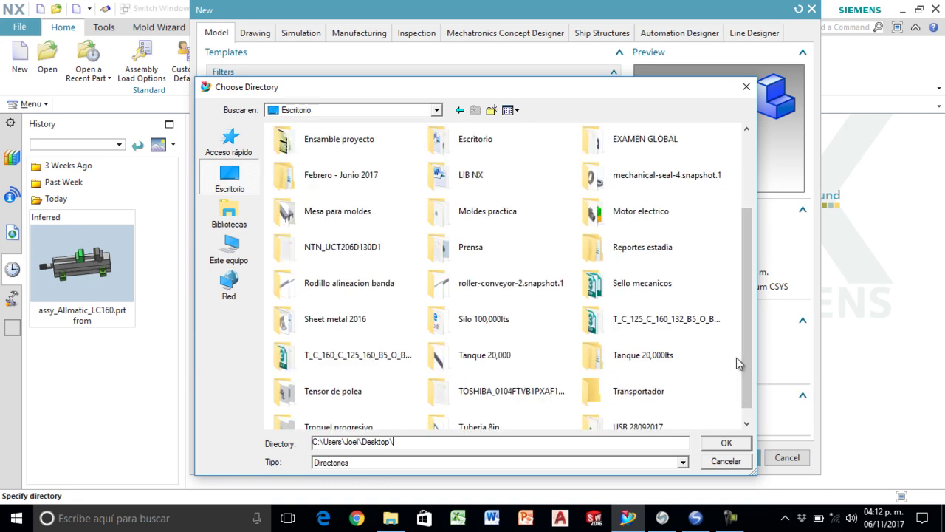
scroll(731, 364, "down", 1)
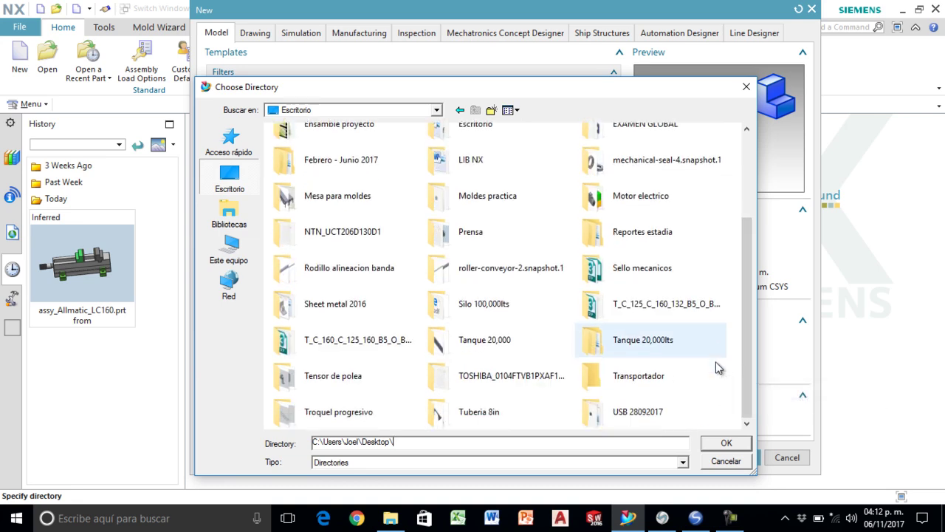
scroll(718, 367, "up", 1)
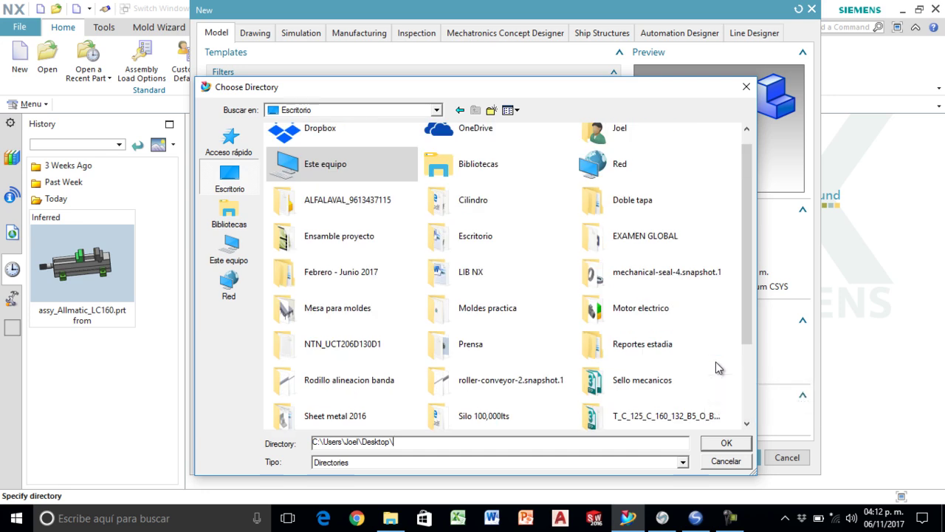
double_click(299, 242)
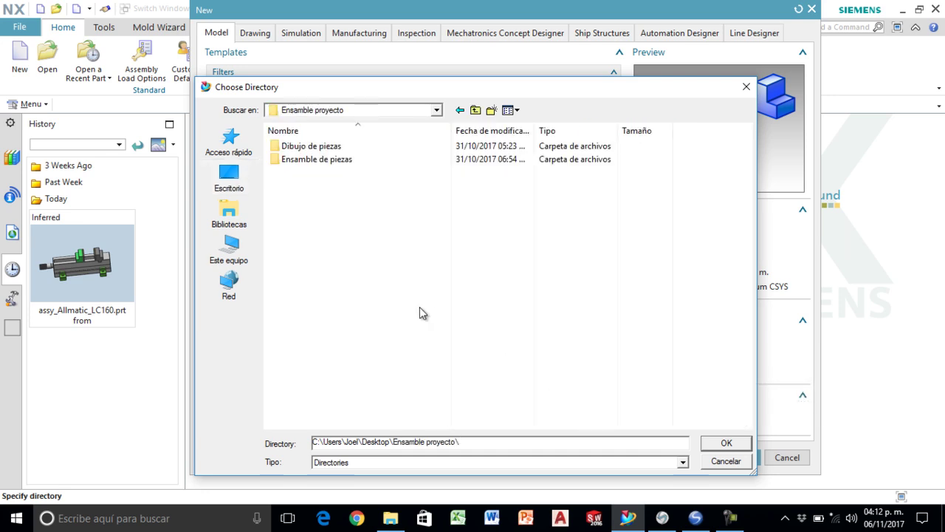
left_click(726, 442)
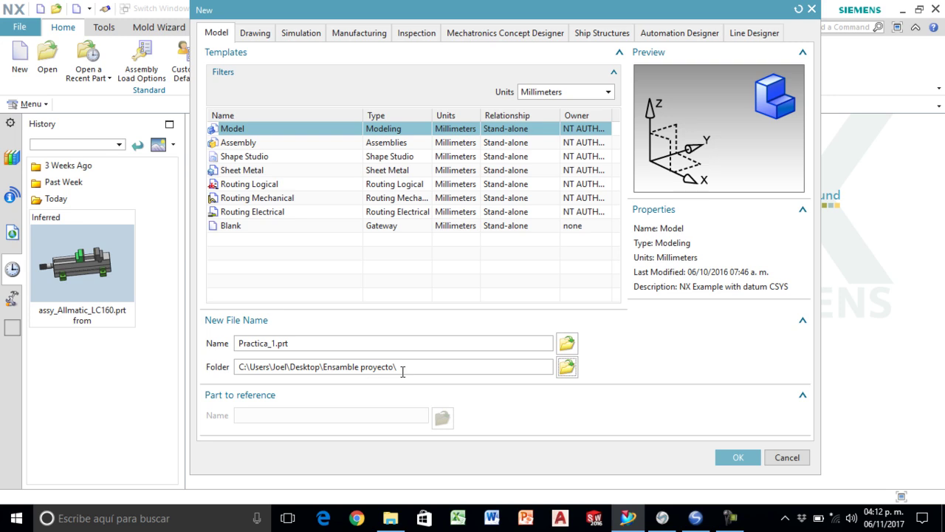
left_click(737, 457)
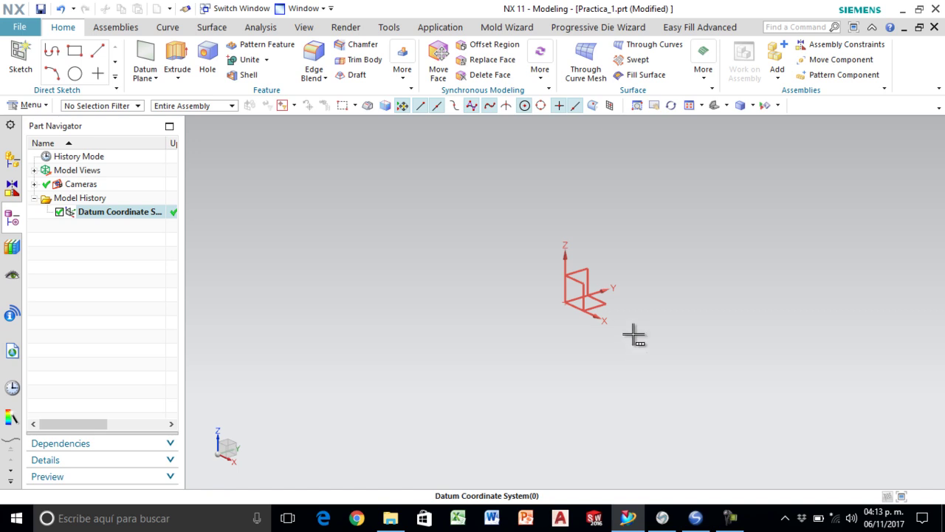
- Start a sketch on the XY plane of the datum coordinate system
left_click(177, 57)
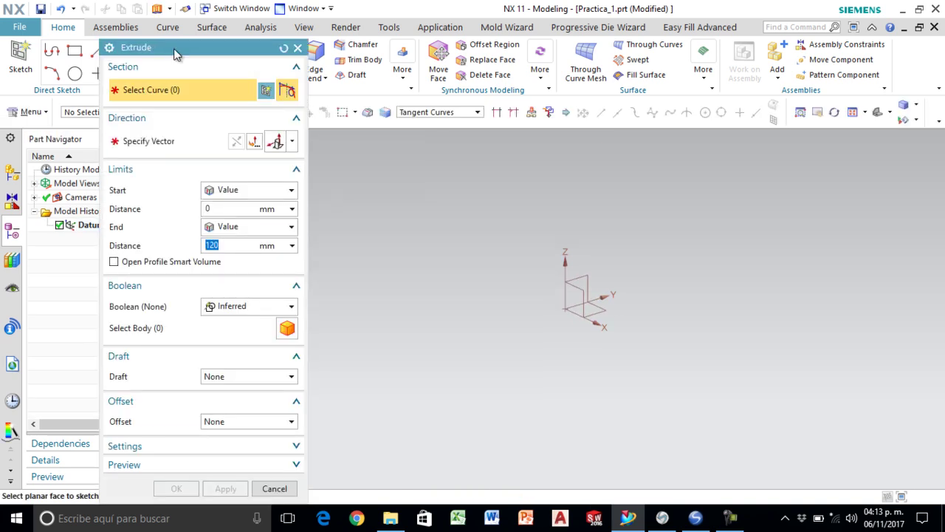
key("Escape")
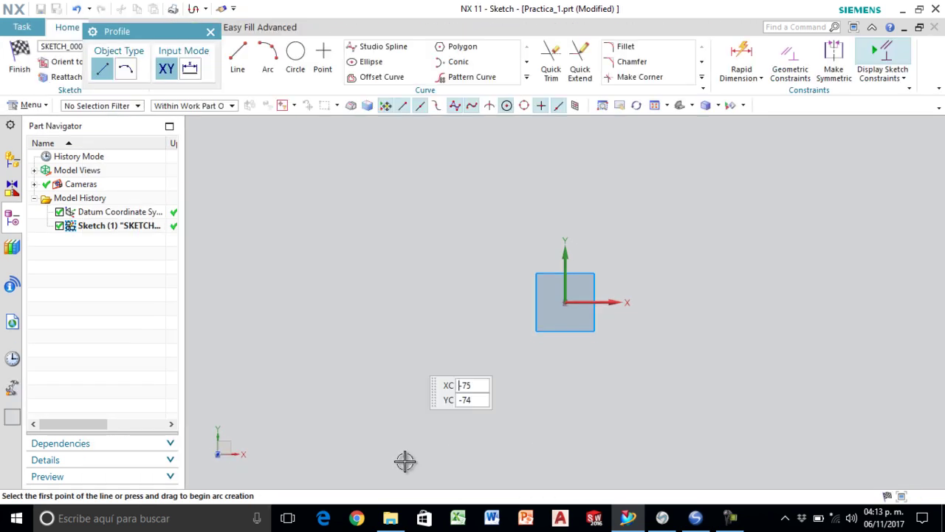
- Switch to the Snagit Editor and check the hole diameter and outer radius of the drawing's lower boss
left_click(662, 518)
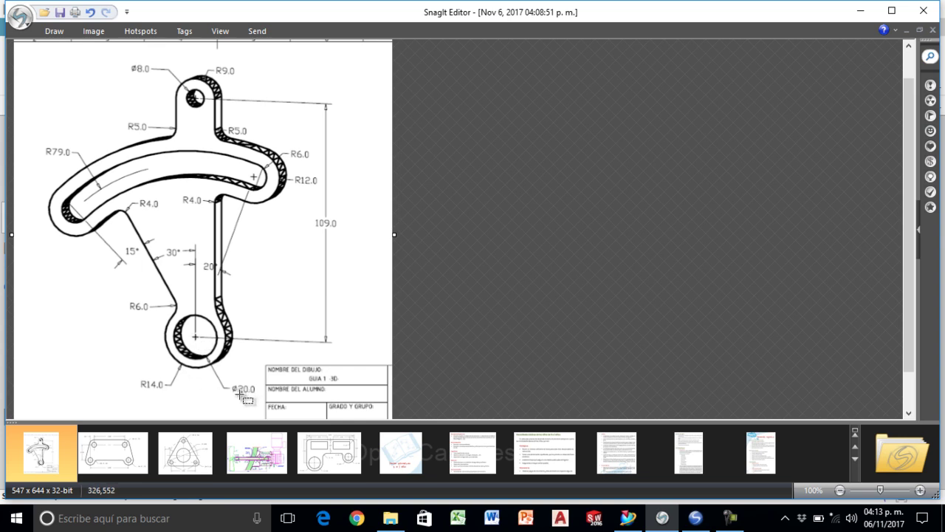
left_click_drag(225, 374, 264, 399)
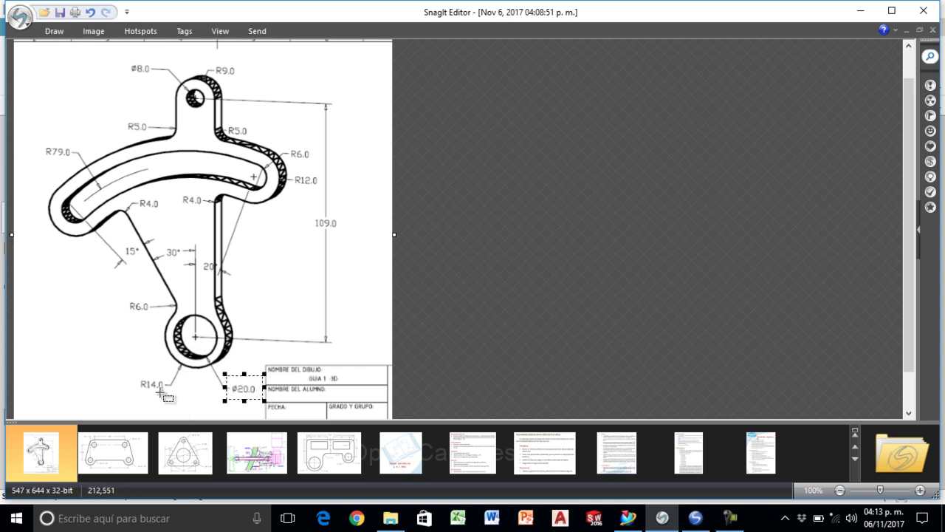
left_click_drag(134, 370, 172, 397)
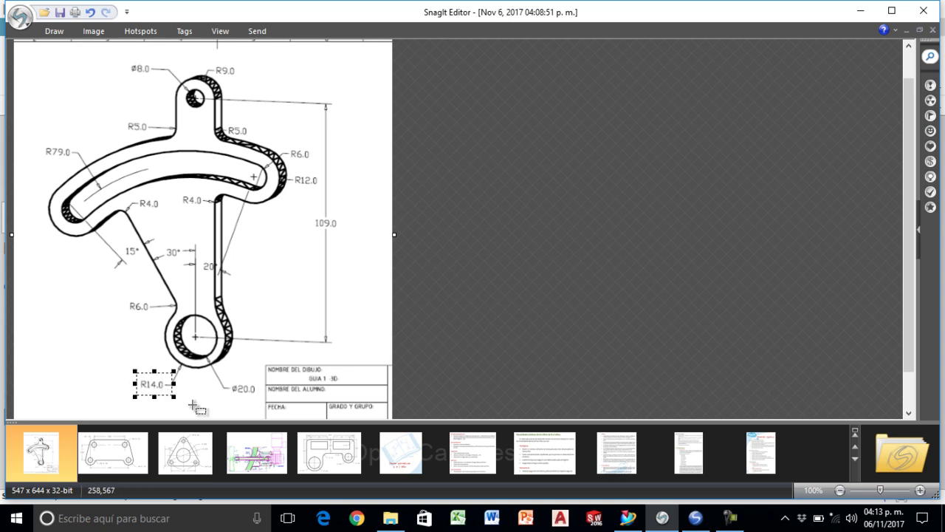
- Return to NX and sketch two concentric circles centred on the origin, about 35 mm and 47 mm in diameter
key("alt+Tab")
left_click(270, 59)
left_click(295, 54)
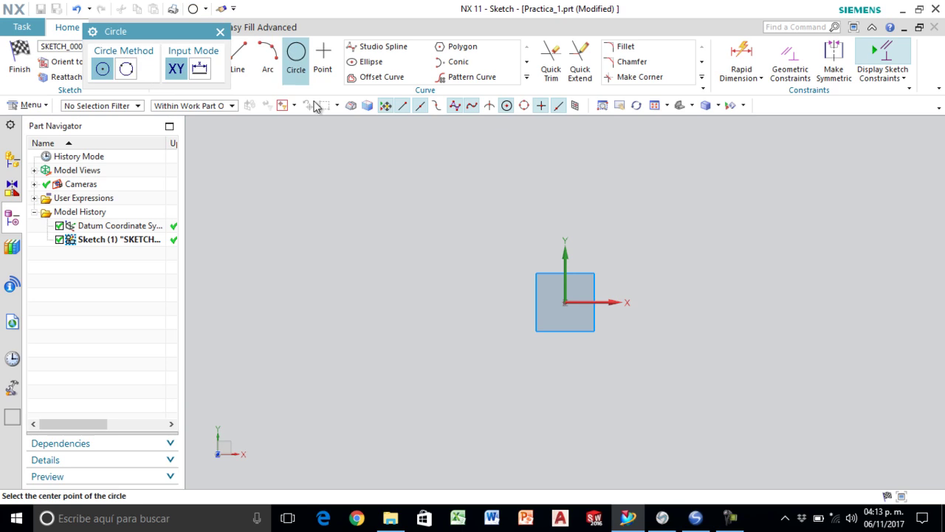
left_click(565, 302)
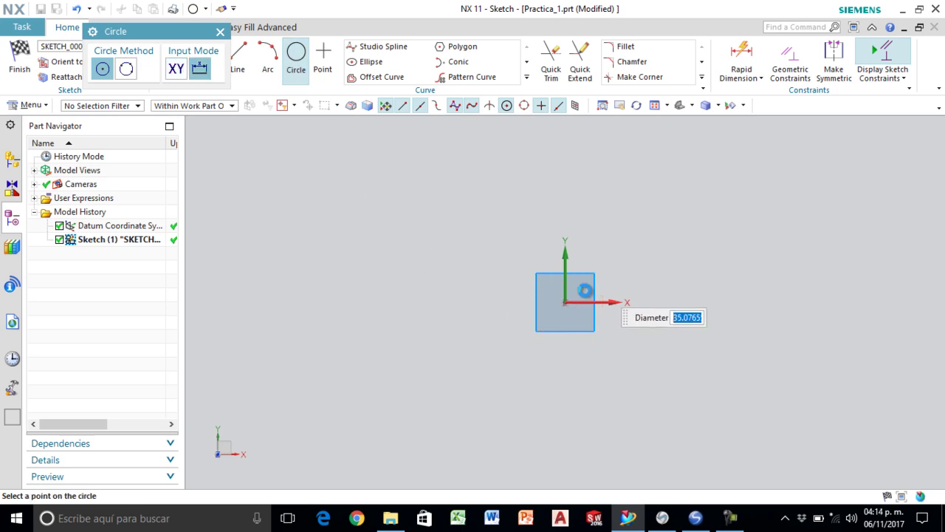
left_click(599, 285)
left_click(565, 302)
left_click(599, 264)
scroll(594, 269, "up", 3)
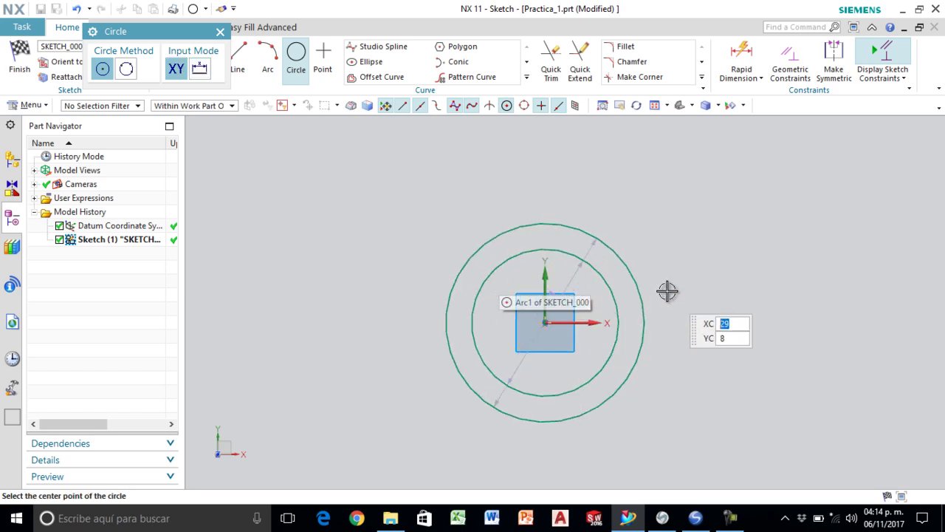
key("Escape")
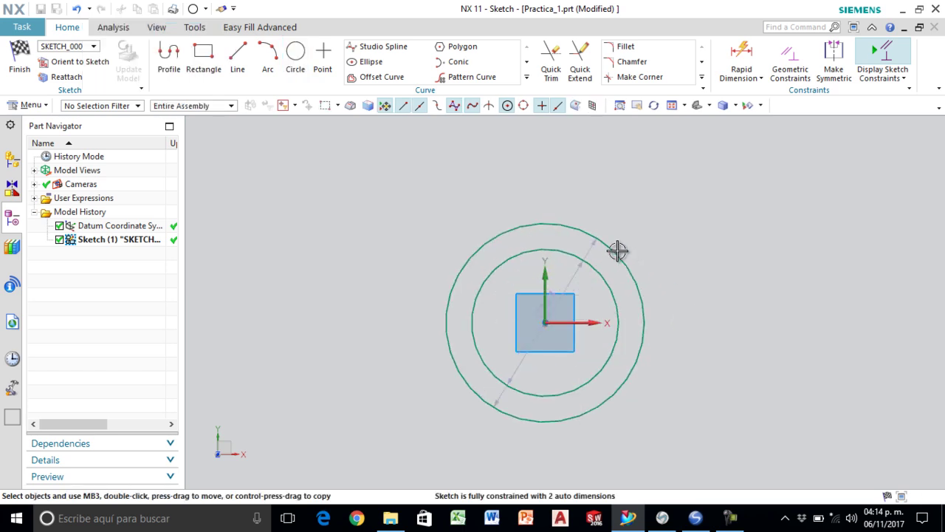
- Move the outer circle's diameter dimension clear of the geometry and set it to 28 mm
left_click_drag(595, 243, 703, 279)
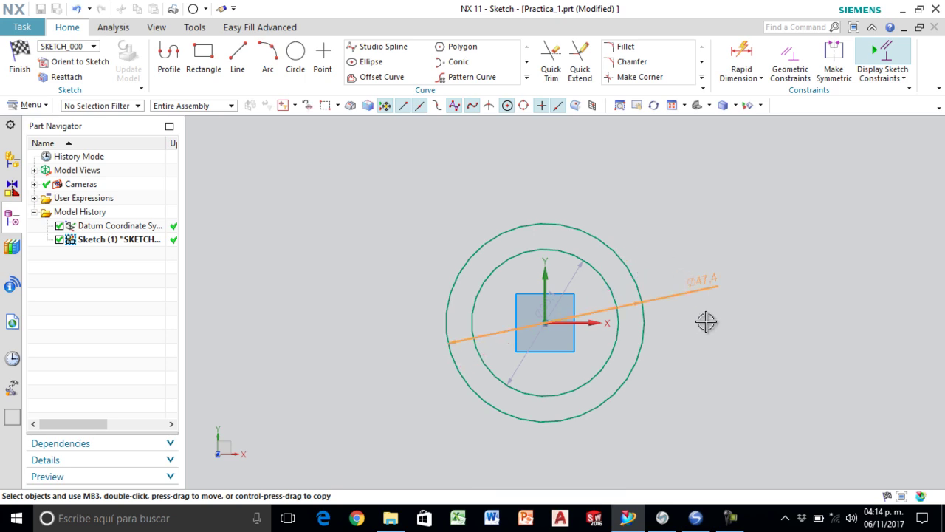
double_click(701, 280)
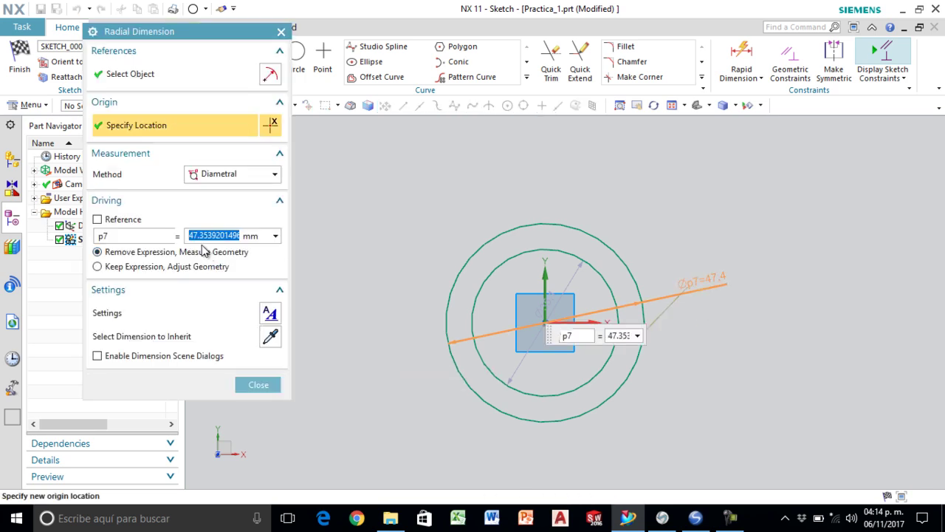
type("28")
key("Return")
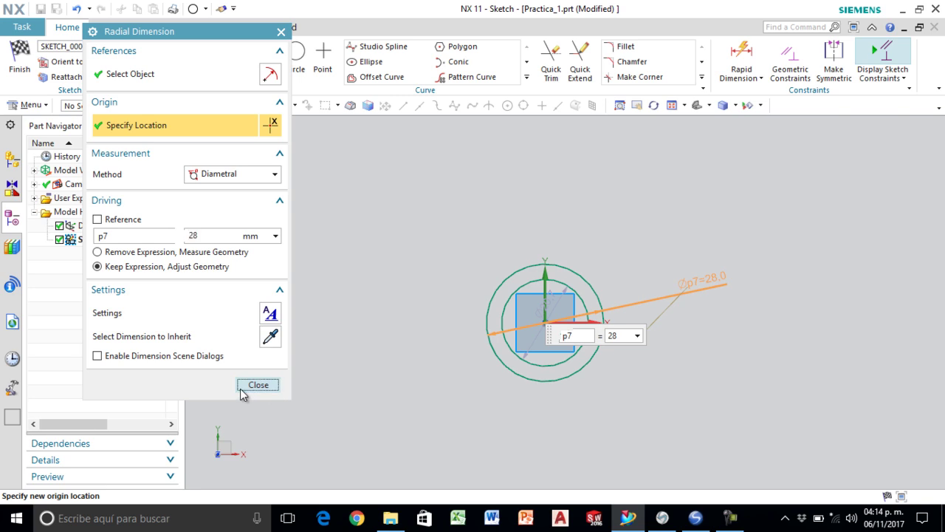
left_click(242, 387)
- Move the inner circle's diameter dimension outside the circles and set it to 20 mm
mouse_move(496, 303)
left_mouse_down()
mouse_move(576, 357)
mouse_move(581, 291)
left_mouse_up()
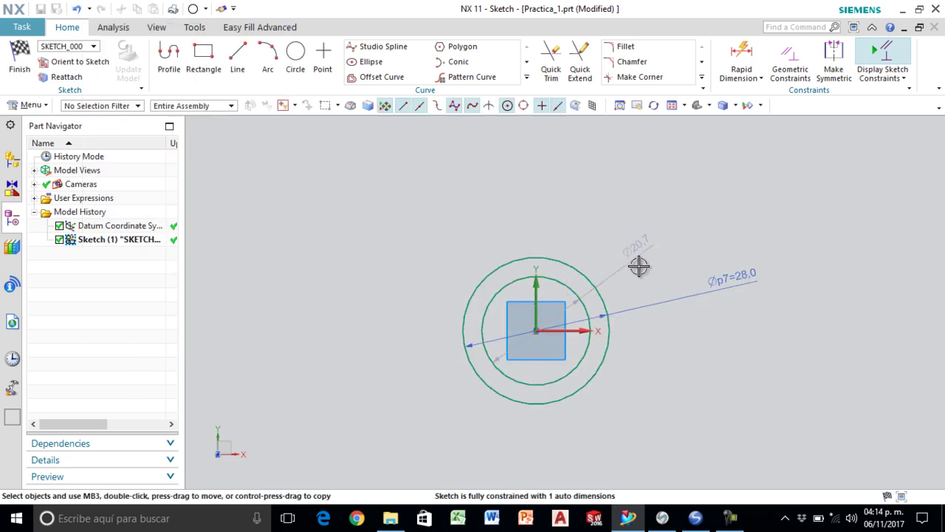
double_click(635, 242)
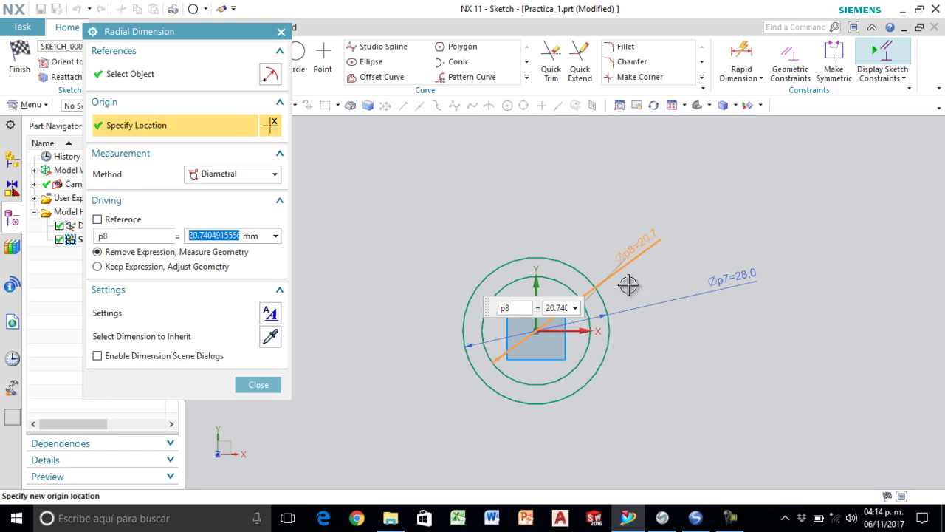
type("20")
key("Return")
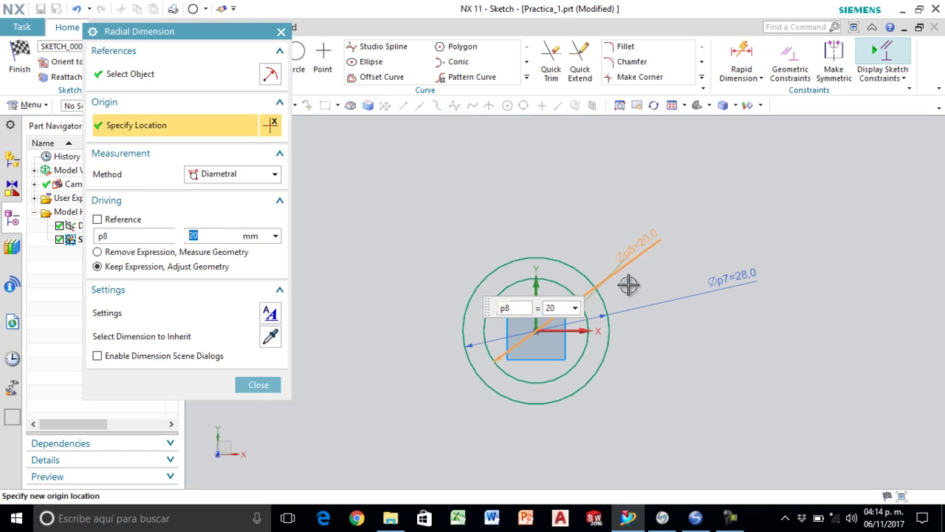
left_click(280, 385)
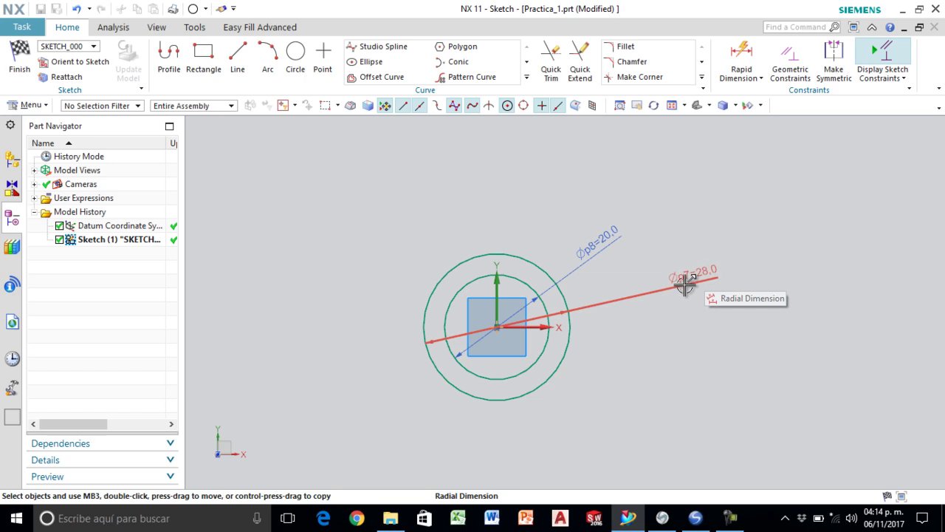
- Hide the diameter dimensions of both concentric circles
right_click(692, 274)
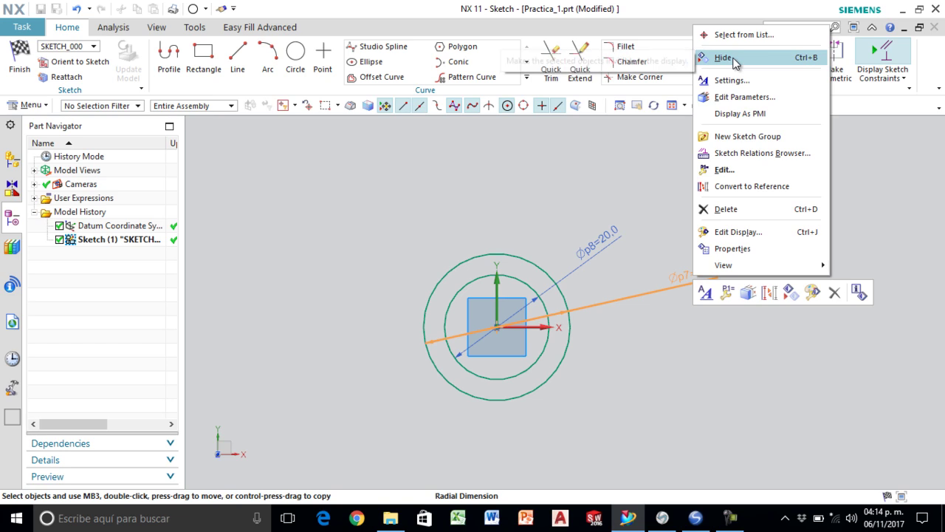
left_click(734, 59)
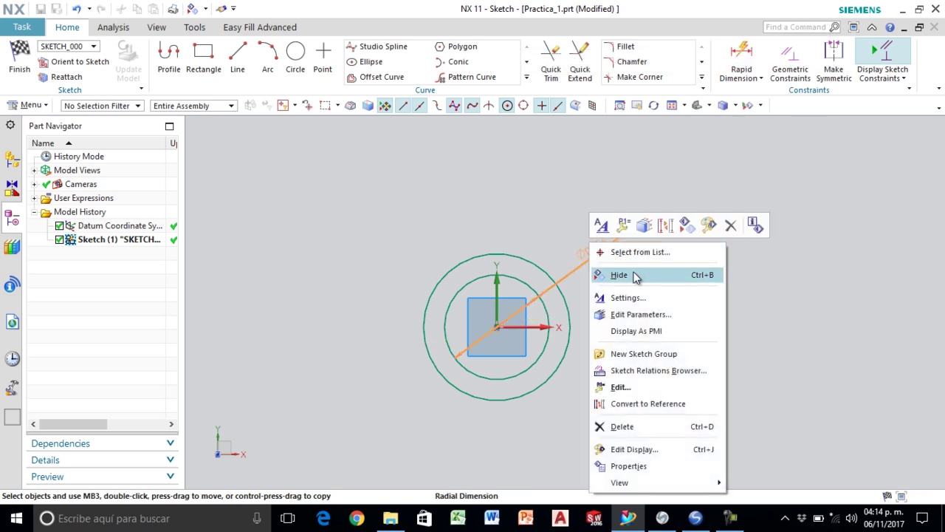
left_click(634, 275)
scroll(664, 298, "down", 3)
scroll(663, 227, "up", 2)
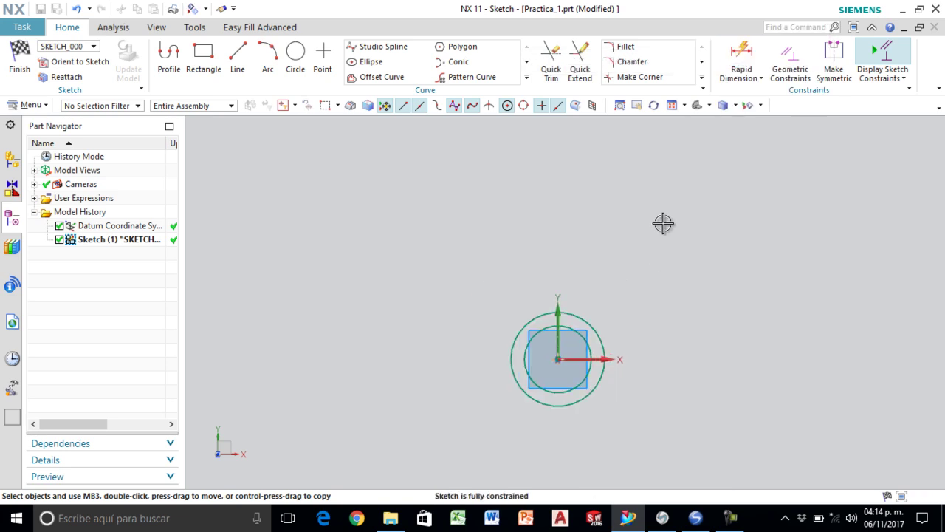
- Switch to the Snagit Editor and examine the drawing's upper lug and the vertical distance between the hole centres
left_click(662, 518)
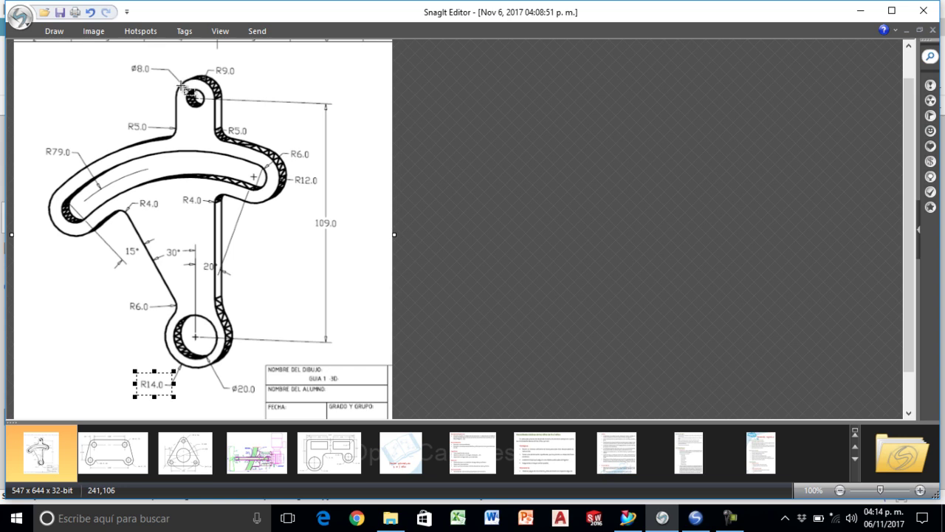
left_click_drag(176, 81, 215, 122)
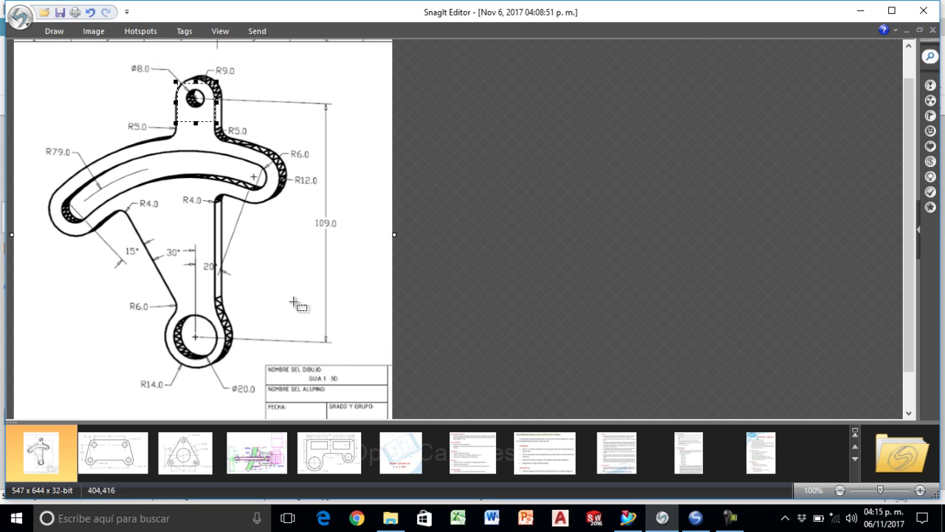
left_click_drag(300, 209, 365, 235)
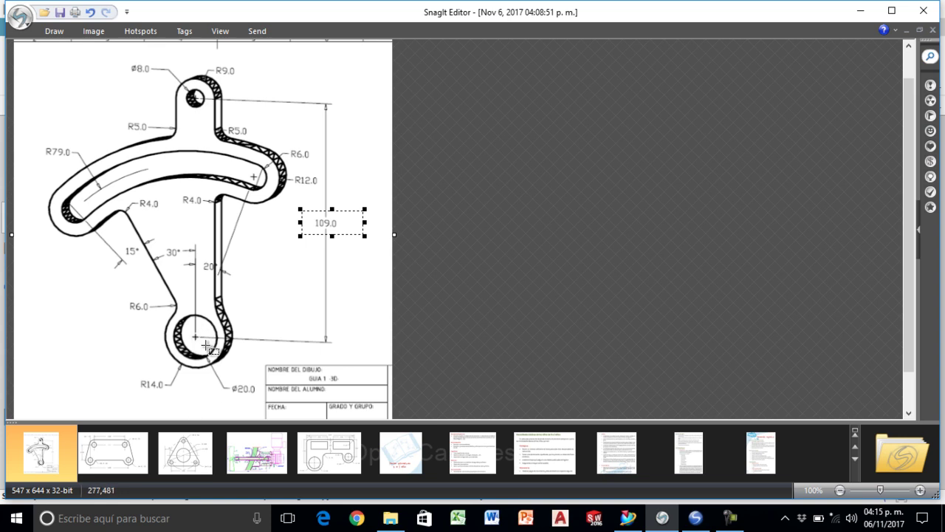
- Return to NX and sketch two concentric circles, about 5.8 and 12.8 mm in diameter, on the Y axis about 94 mm above the origin
key("alt+Tab")
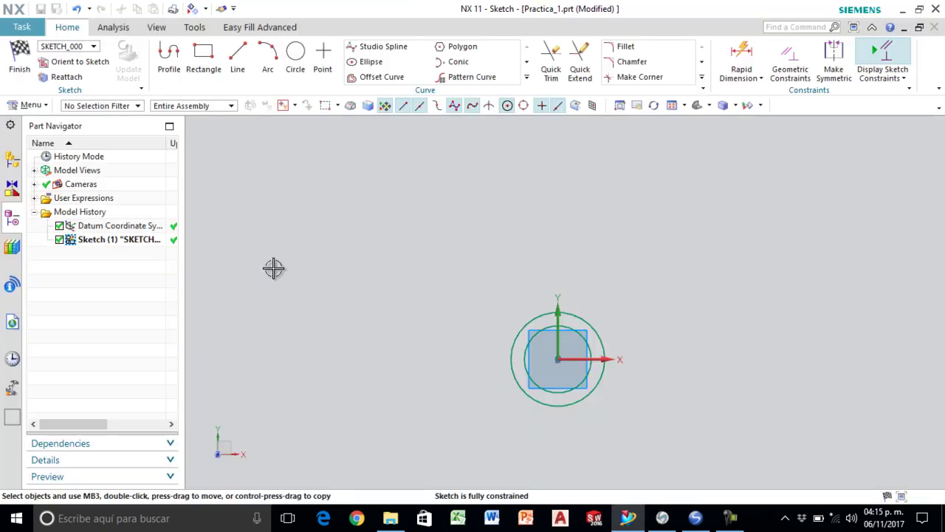
left_click(295, 55)
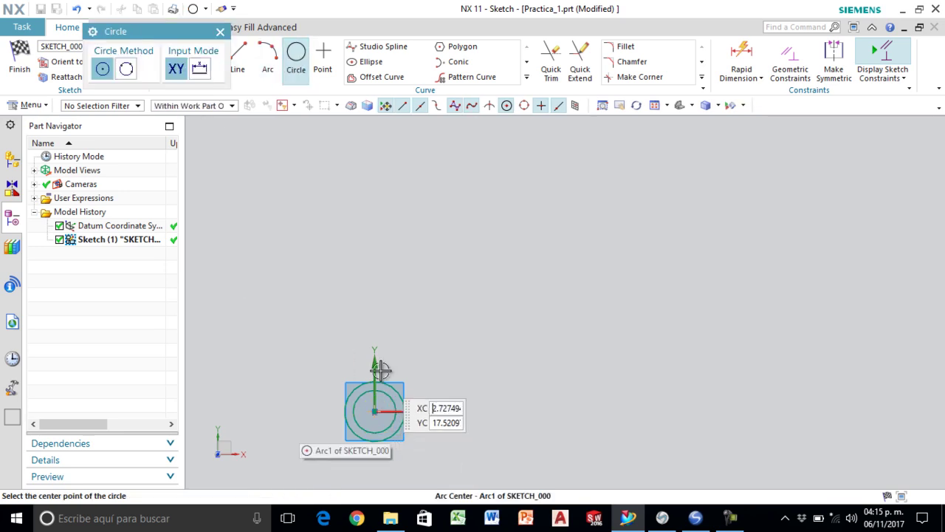
left_click(376, 210)
left_click(378, 204)
scroll(376, 203, "up", 5)
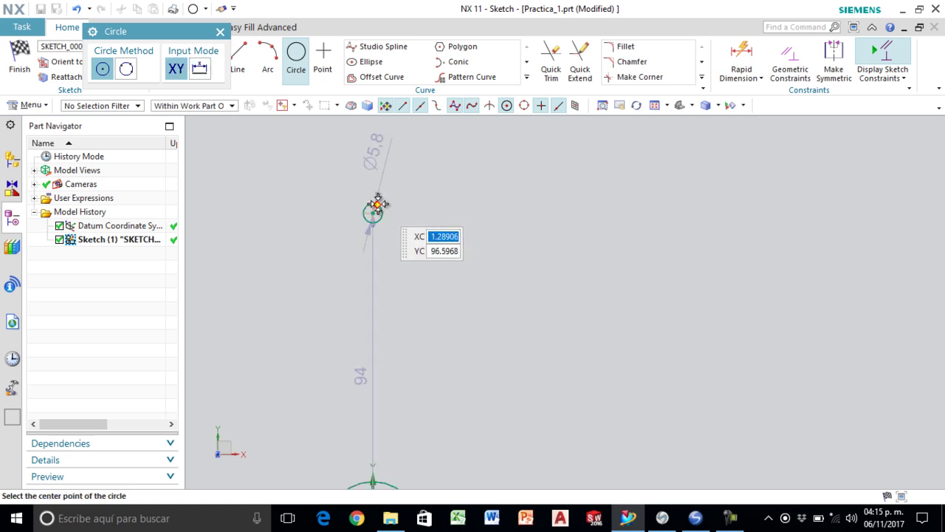
left_click(369, 219)
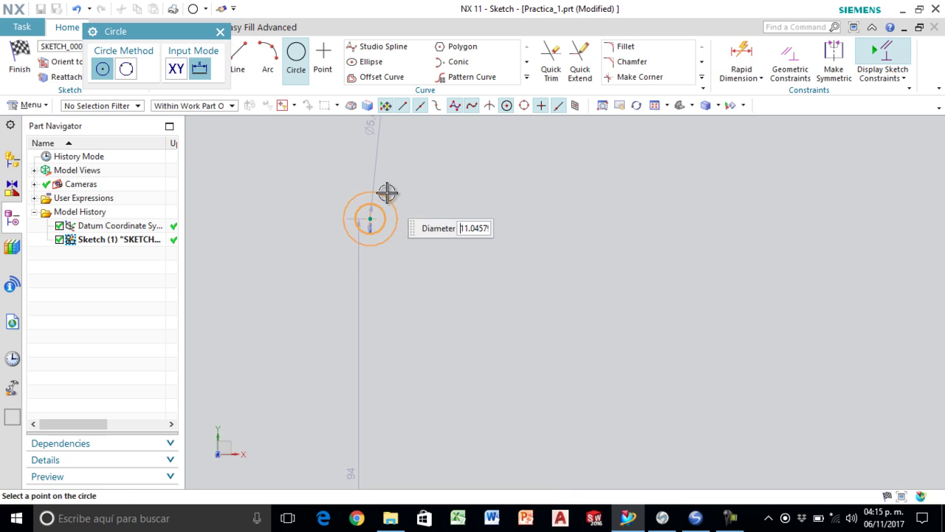
left_click(388, 191)
key("Escape")
- Check the upper lug's hole and outer radius in the Snagit Editor drawing, and set the upper inner circle's diameter to 8 mm in NX
scroll(457, 298, "down", 4)
scroll(443, 267, "up", 3)
left_click(490, 262)
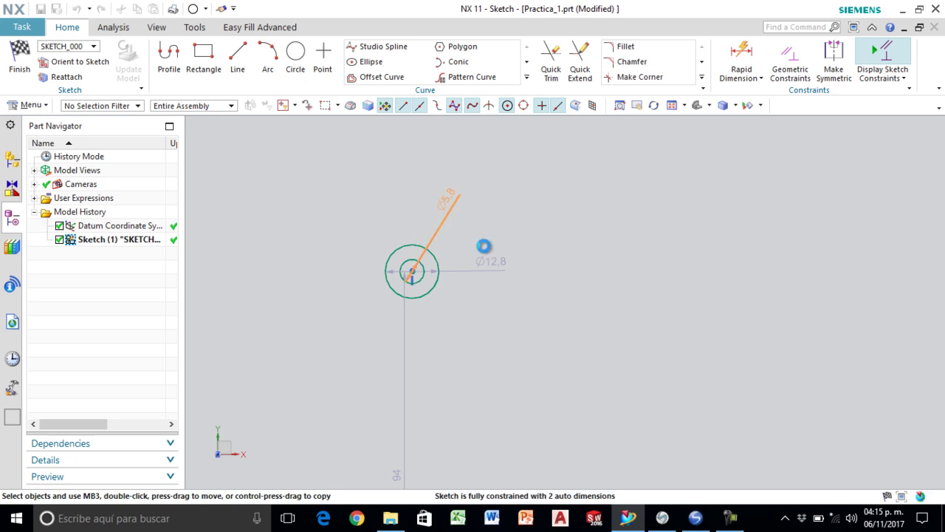
left_click(447, 199)
type("9")
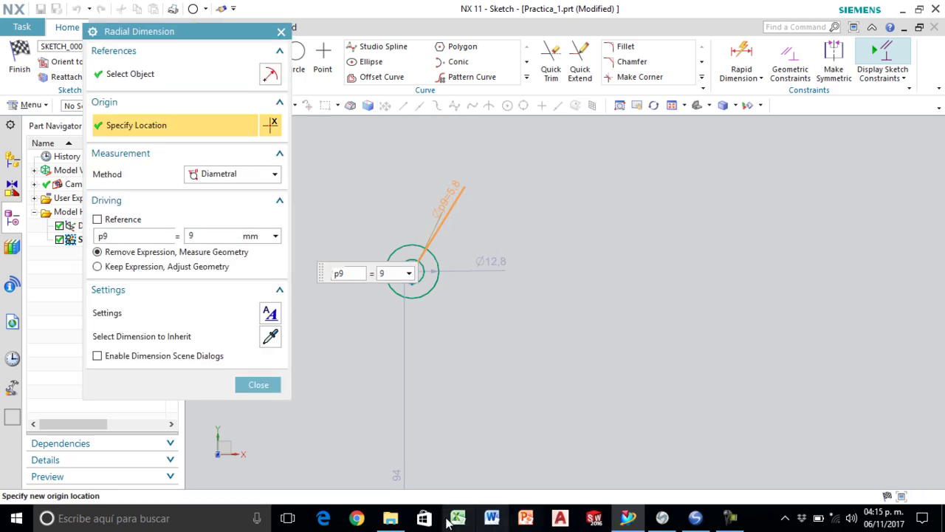
left_click(662, 517)
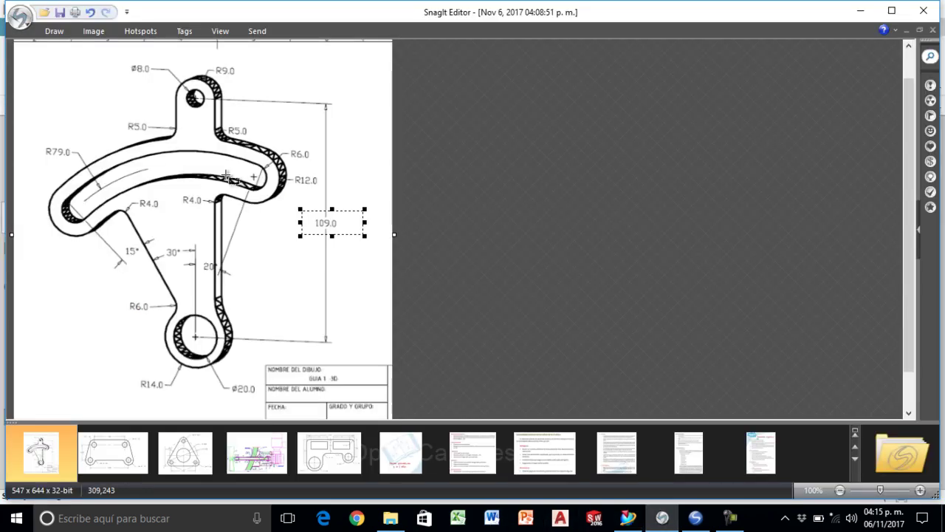
left_click(140, 69)
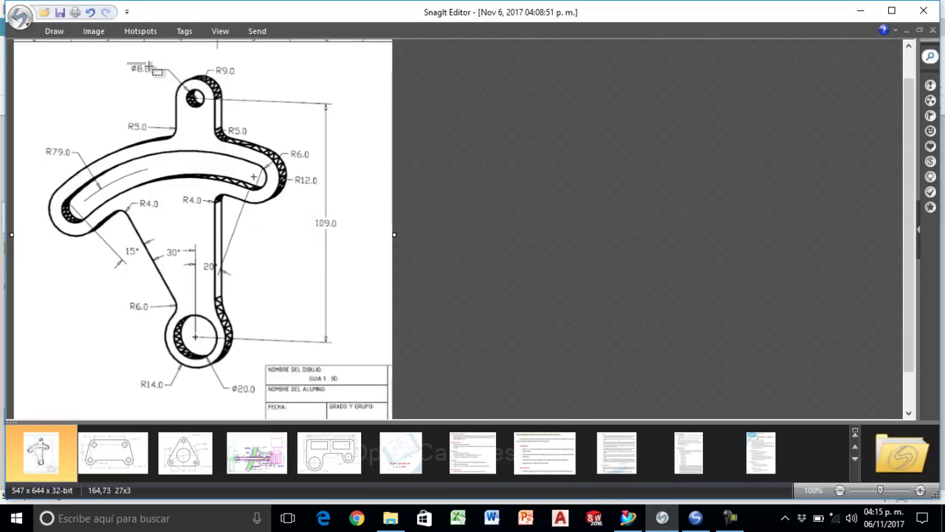
left_click(214, 70)
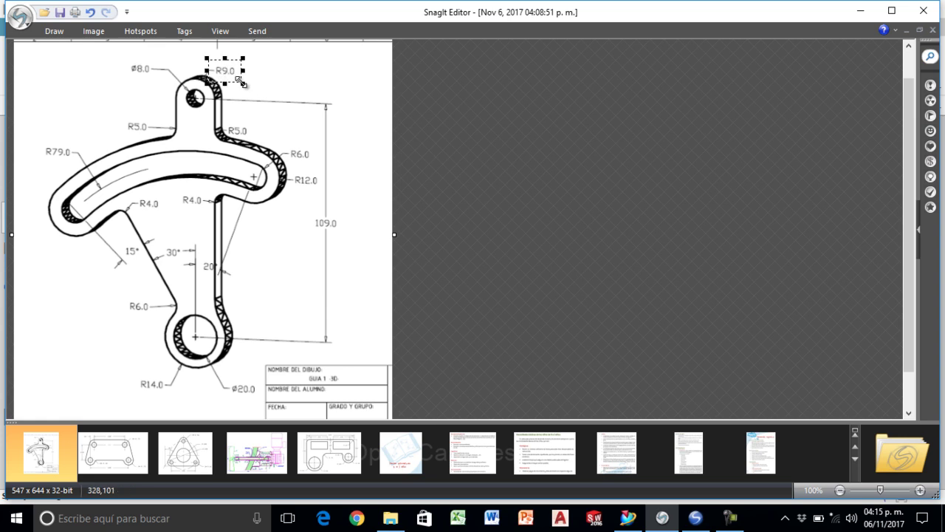
left_click(627, 516)
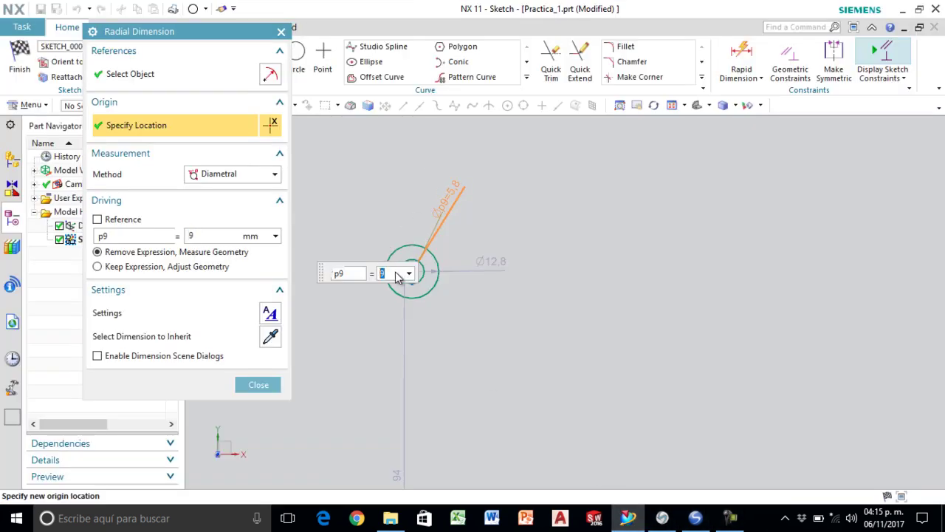
type("8")
key("Return")
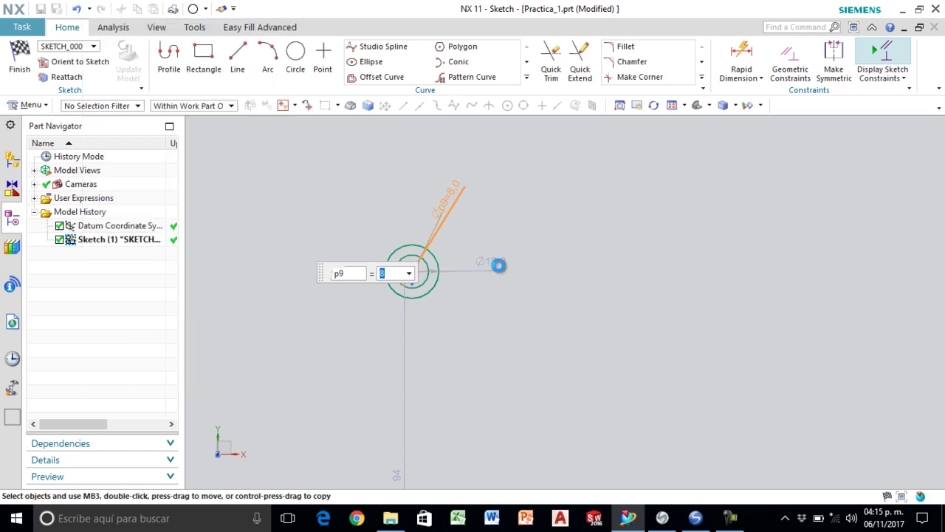
- Set the diameter of the upper outer circle to 18 mm
left_click(499, 265)
type("18")
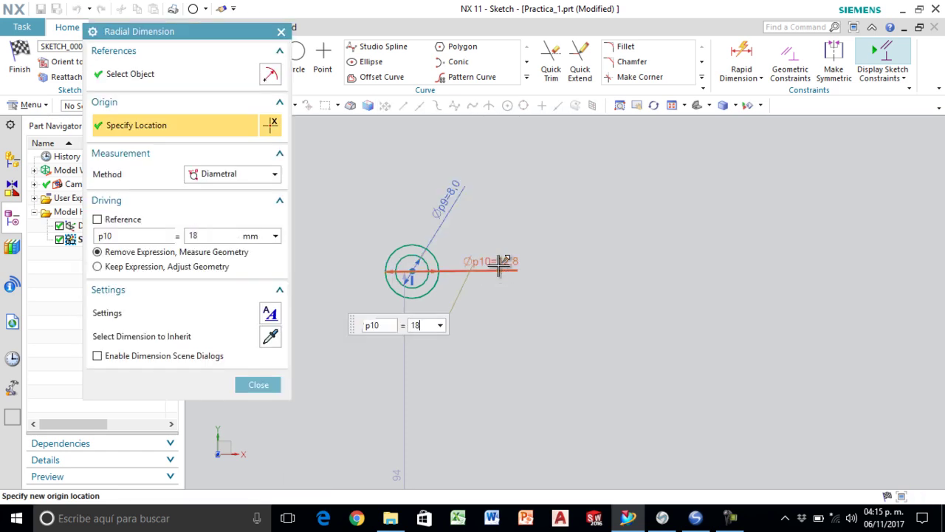
key("Return")
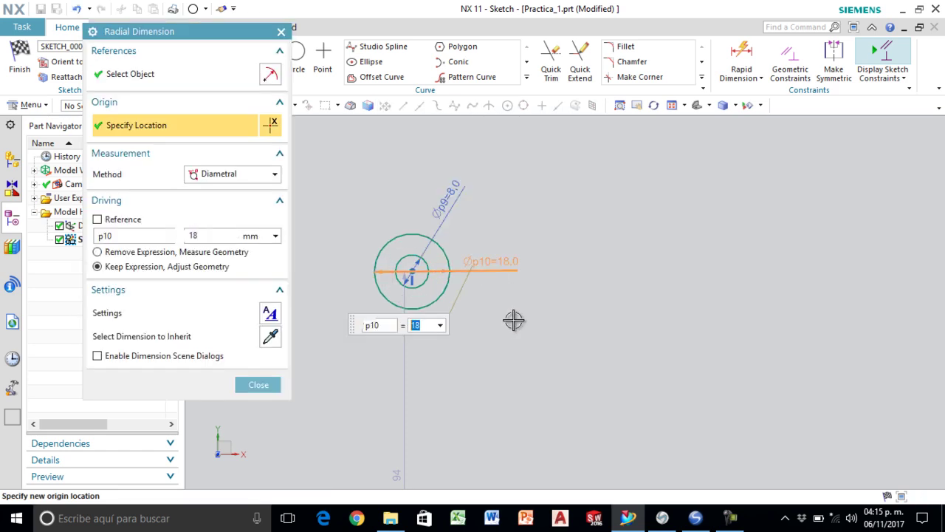
left_click(257, 384)
- Move the vertical centre-distance dimension clear of the circles, check it against the Snagit Editor drawing, and set it to 109 mm in NX
scroll(415, 342, "down", 3)
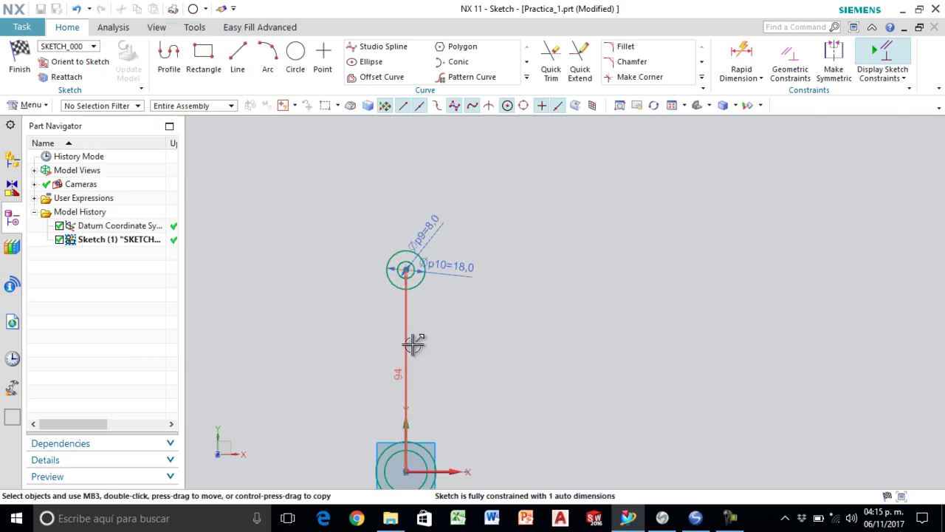
left_click_drag(379, 350, 525, 354)
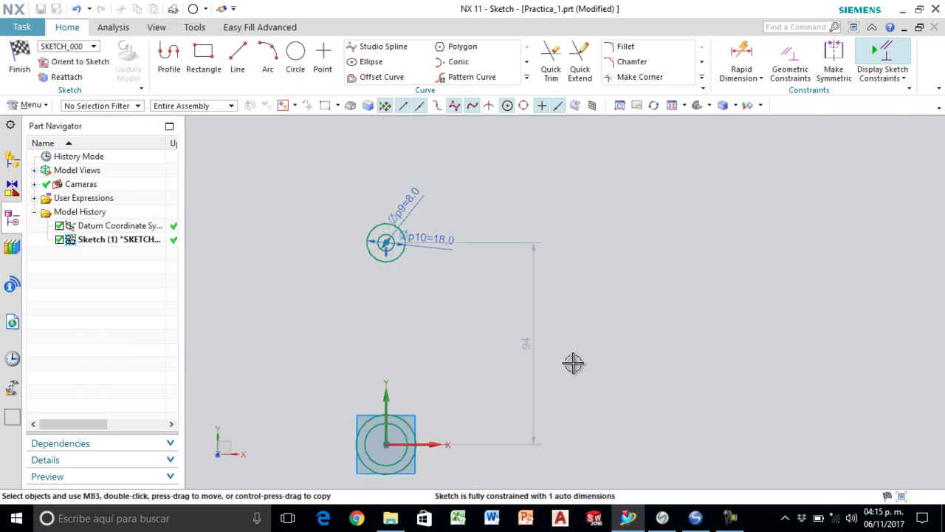
left_click(663, 517)
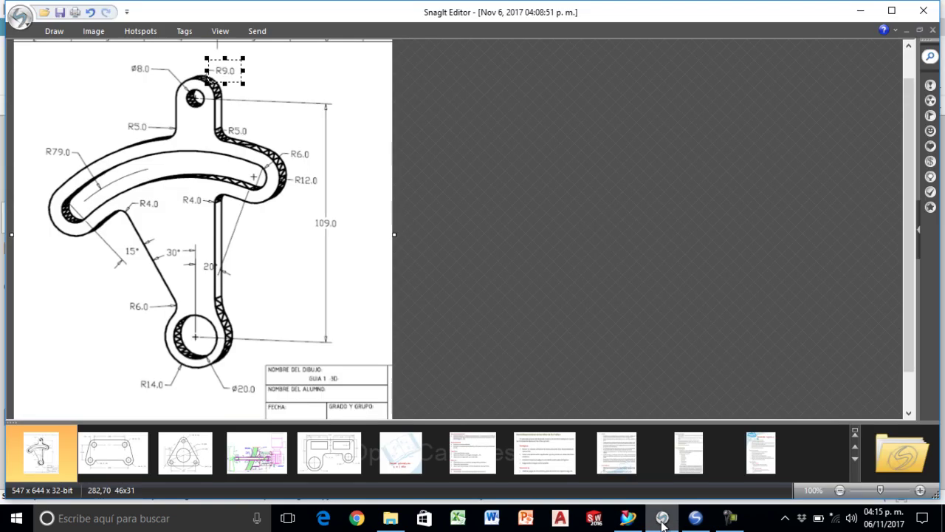
left_click(324, 218)
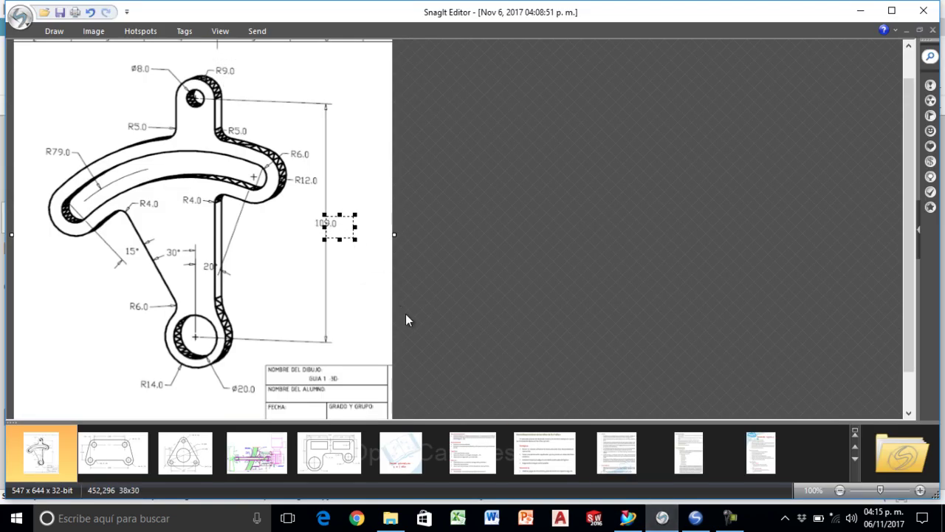
key("alt+Tab")
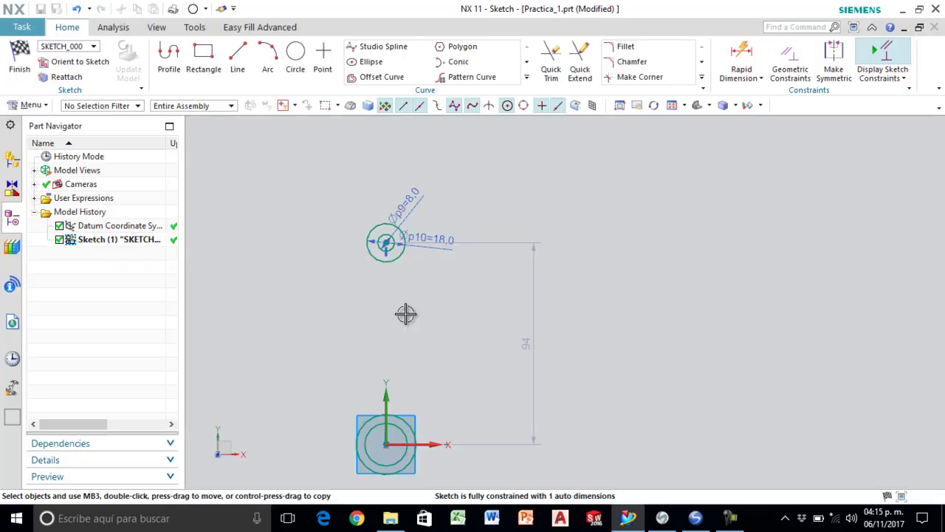
double_click(534, 361)
type("109")
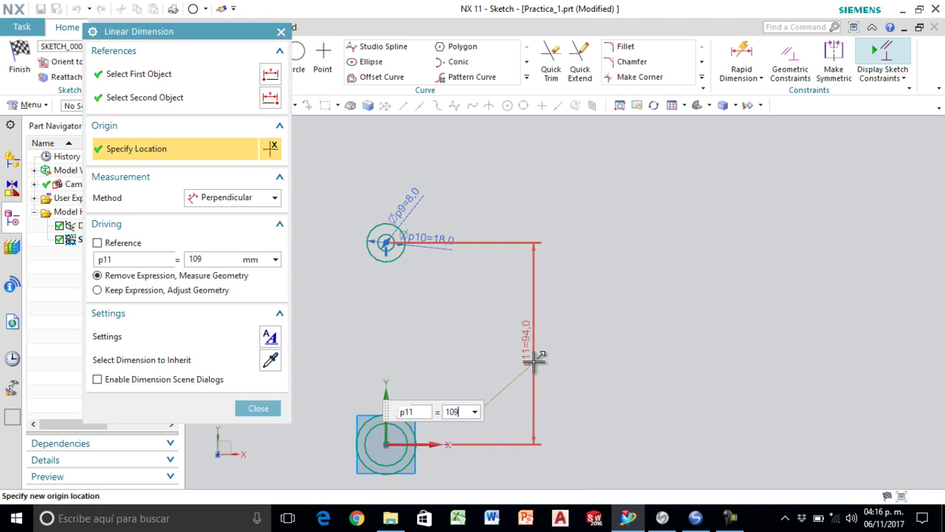
key("Return")
middle_click(534, 360)
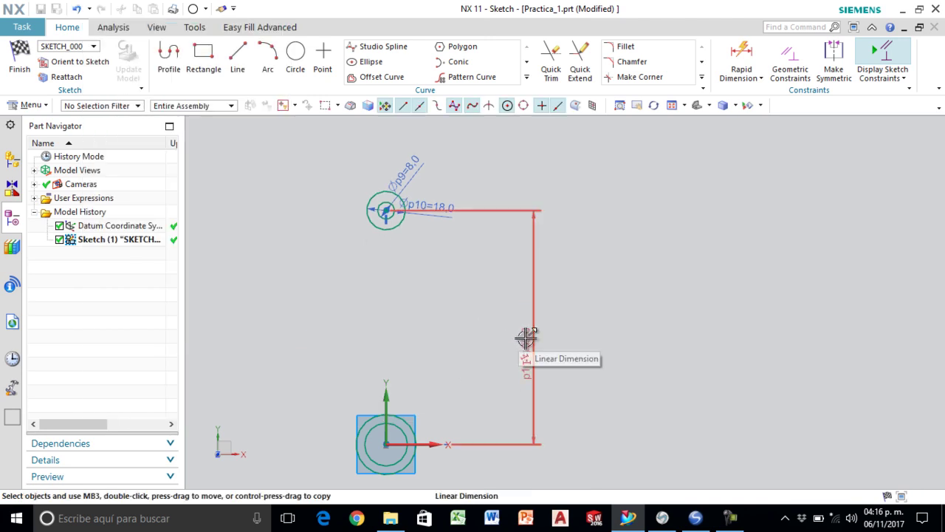
- Hide all sketch dimensions with the Show and Hide command
key("ctrl+w")
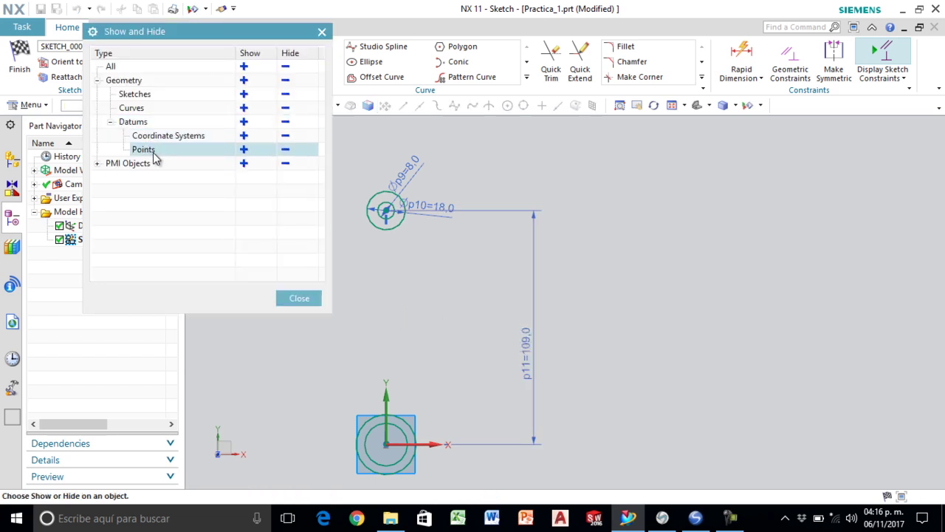
left_click(97, 164)
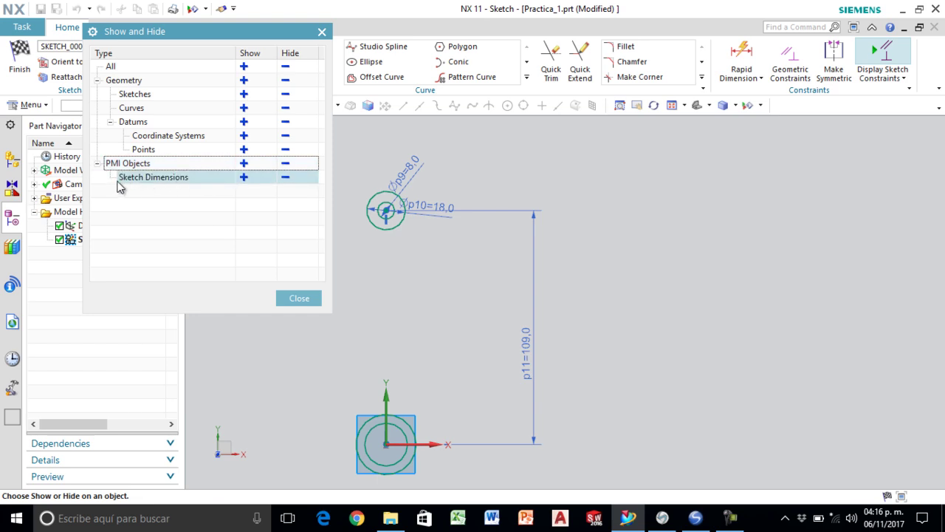
left_click(285, 177)
left_click(294, 299)
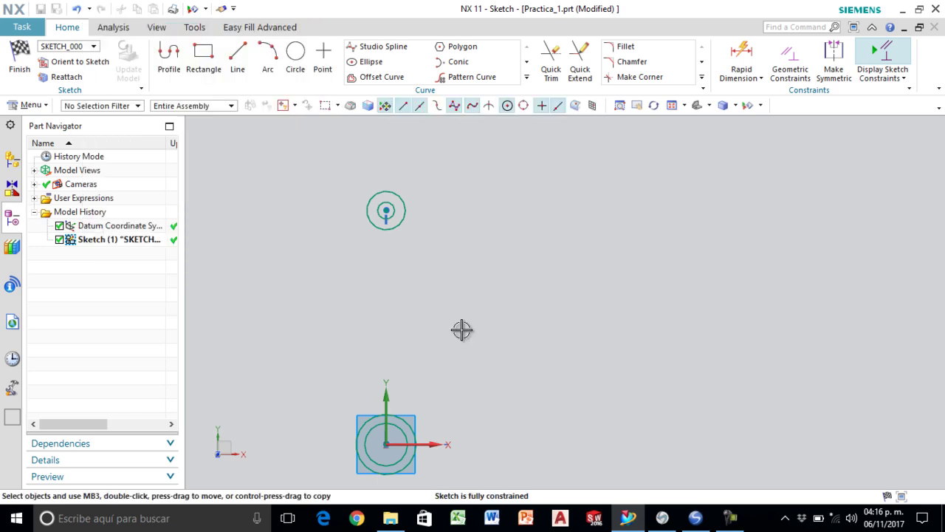
- Examine the curved slot's centreline radius and end radii in the Snagit Editor drawing, and return to NX
key("alt+Tab")
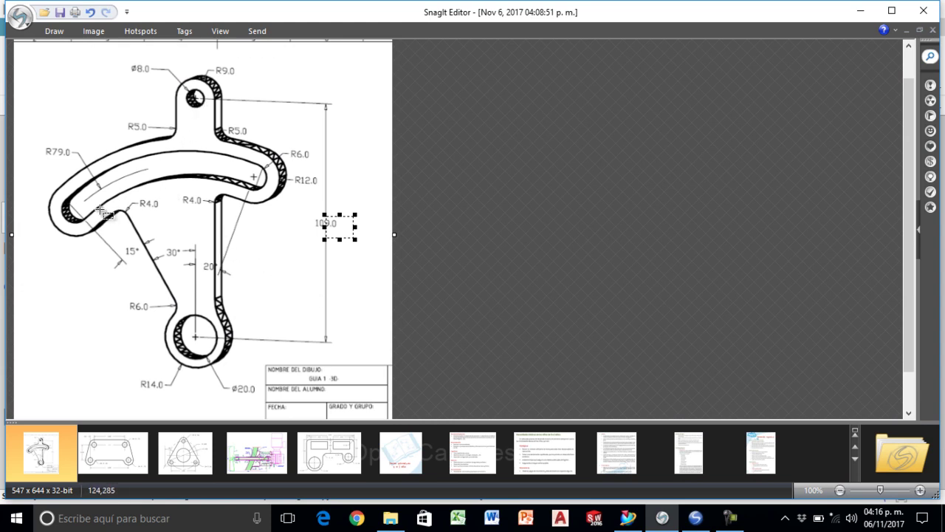
left_click_drag(37, 139, 80, 165)
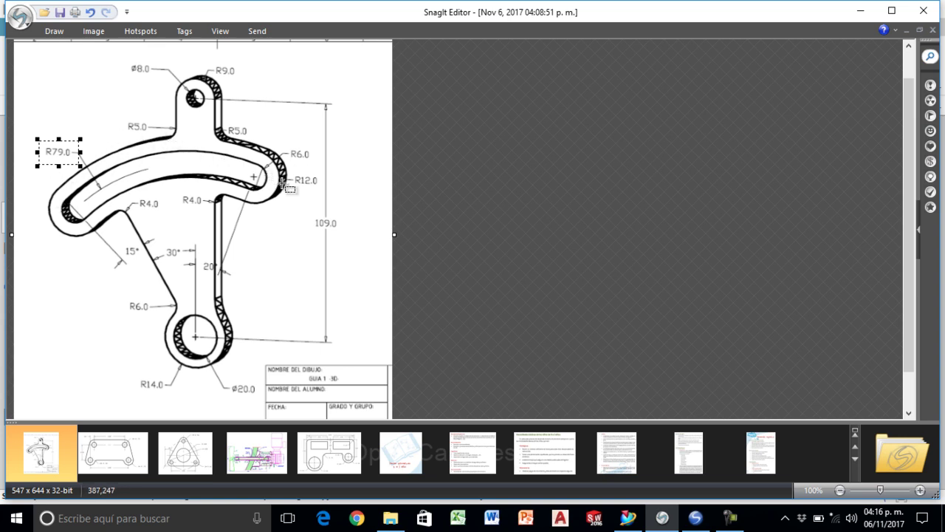
key("alt+Tab")
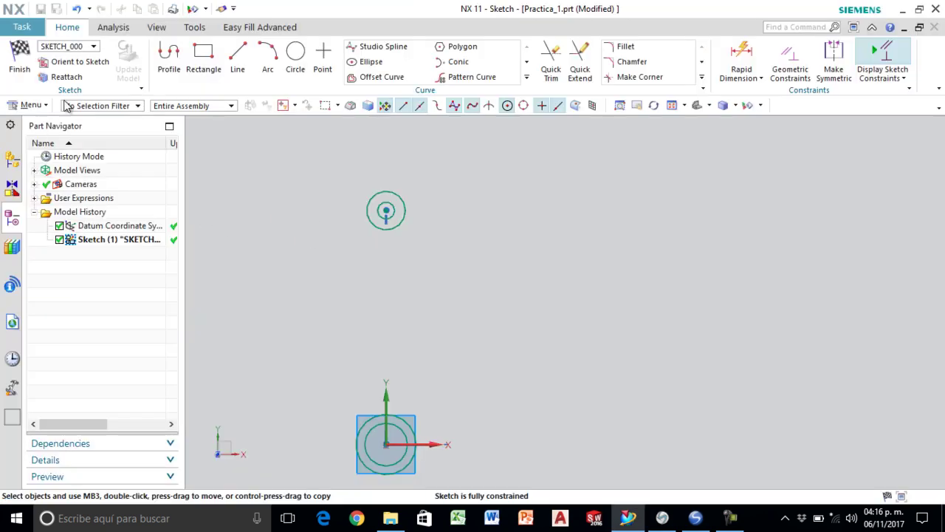
- Sketch a large circle about 123.6 mm in diameter centred on the origin
left_click(299, 61)
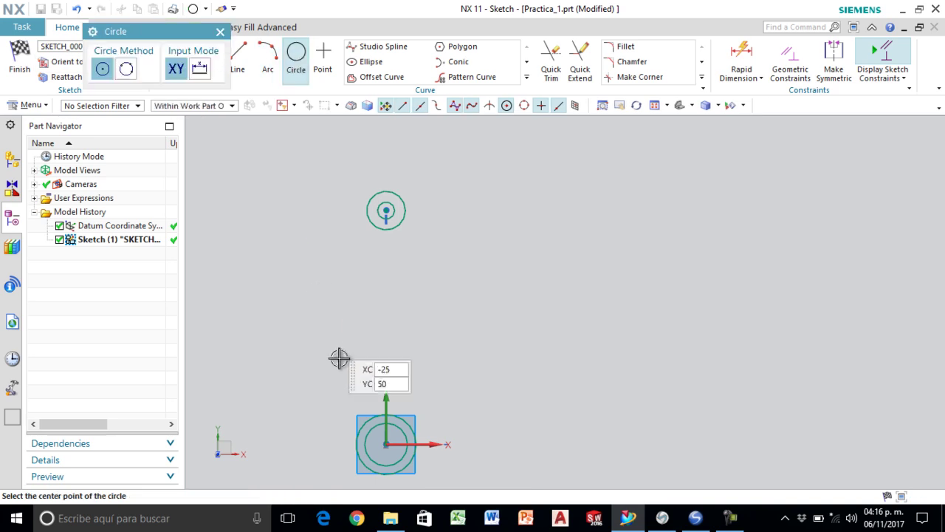
left_click(385, 444)
left_click(457, 332)
key("Escape")
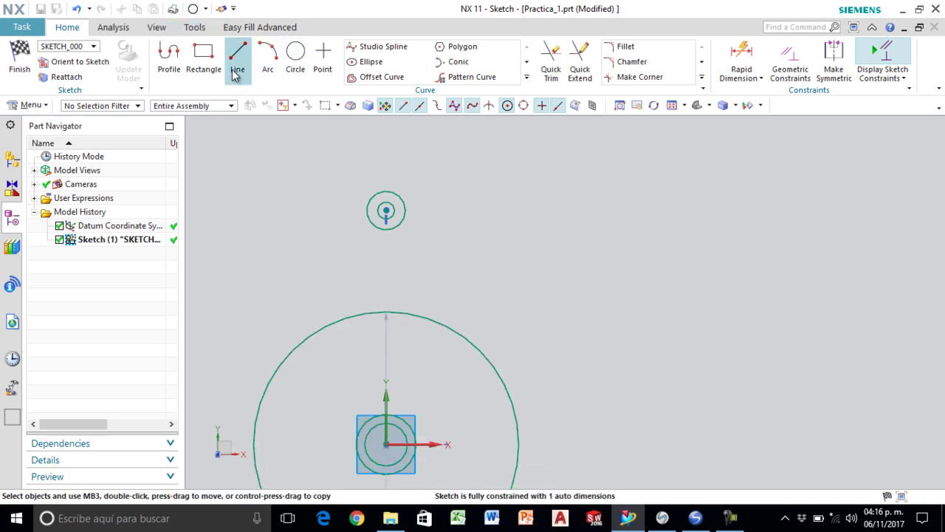
- Dimension the large circle's diameter with a Rapid Dimension and set it to 79*2 mm
left_click(741, 57)
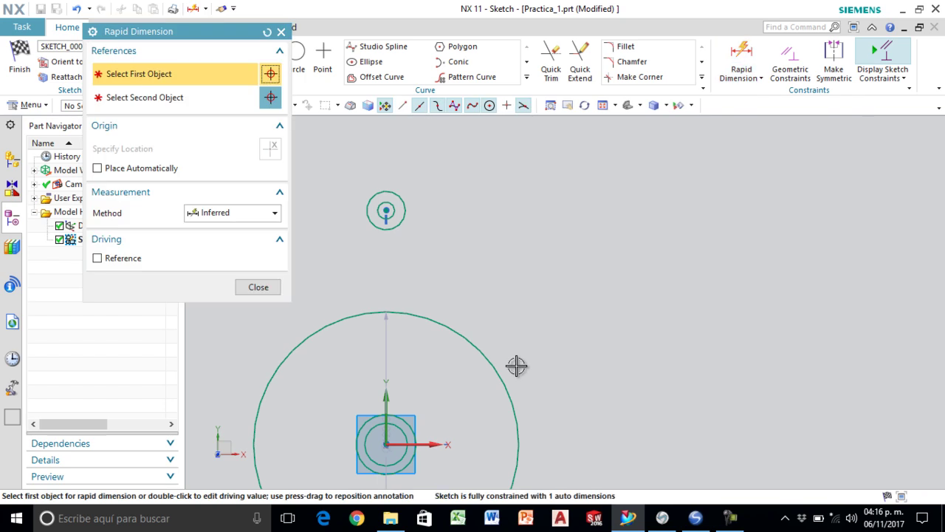
left_click(496, 367)
left_click(550, 340)
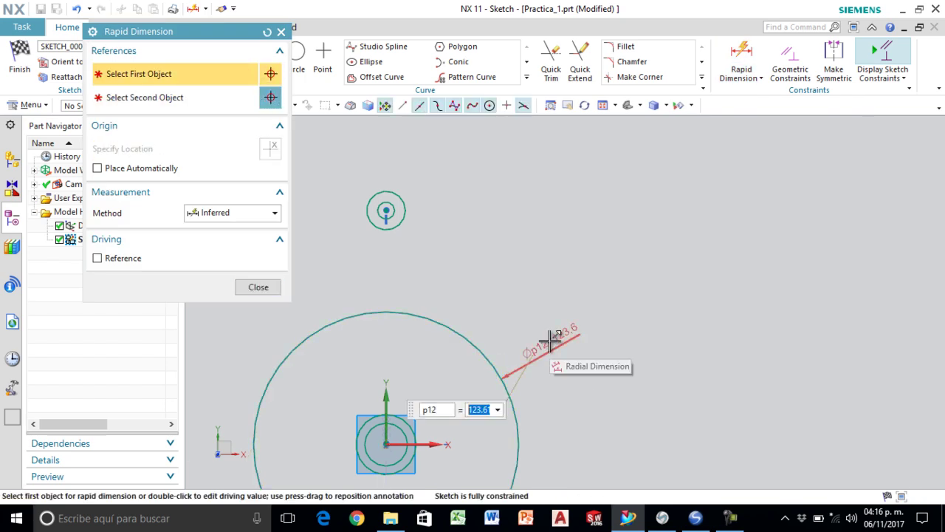
type("79*2")
key("Return")
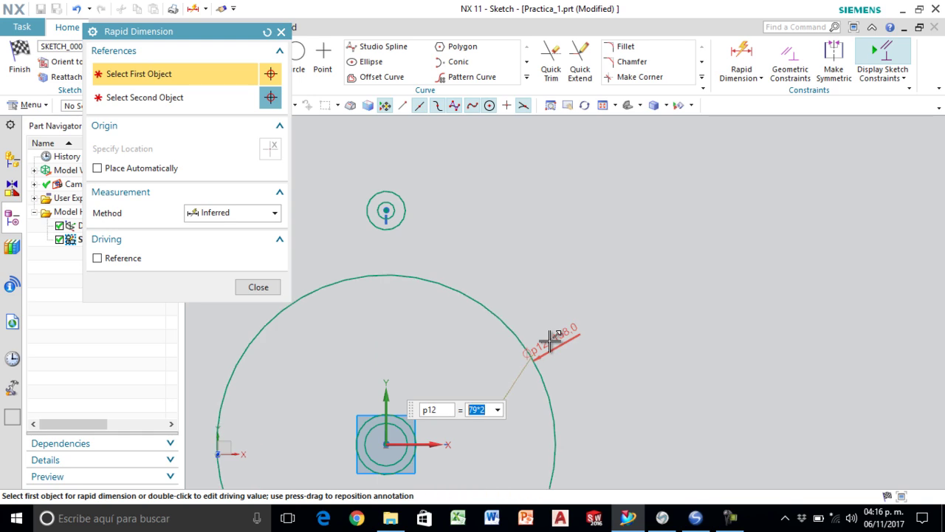
key("Escape")
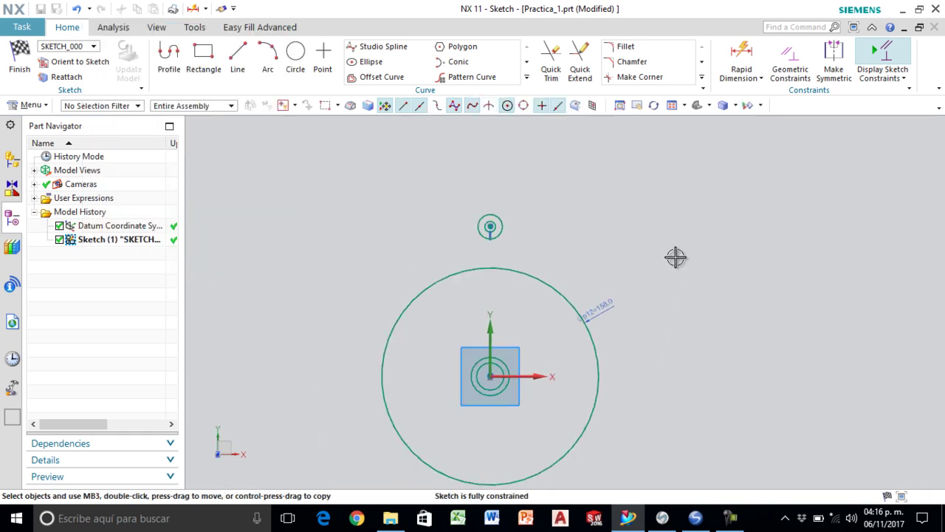
- Move the large circle's diameter dimension further outside the circle and convert the circle to reference geometry
scroll(675, 259, "down", 2)
scroll(551, 358, "up", 1)
left_click_drag(611, 296, 665, 334)
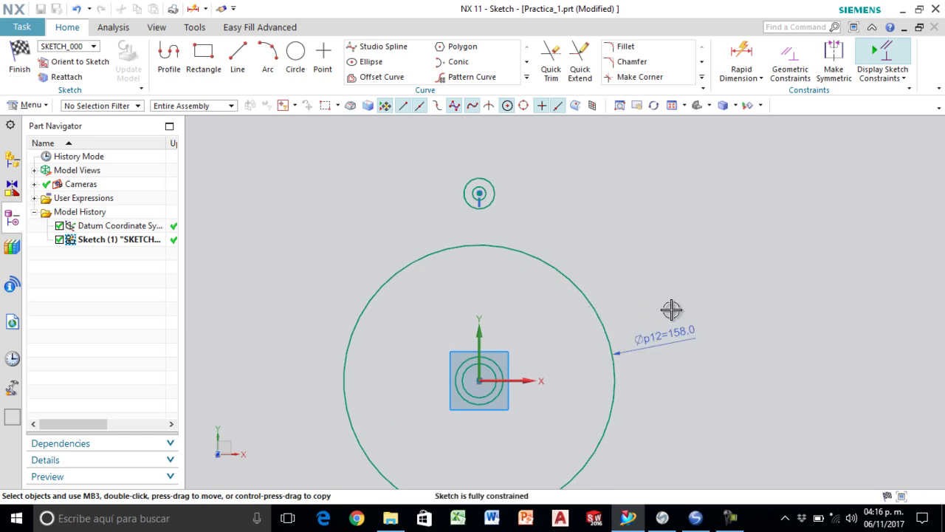
right_click(586, 296)
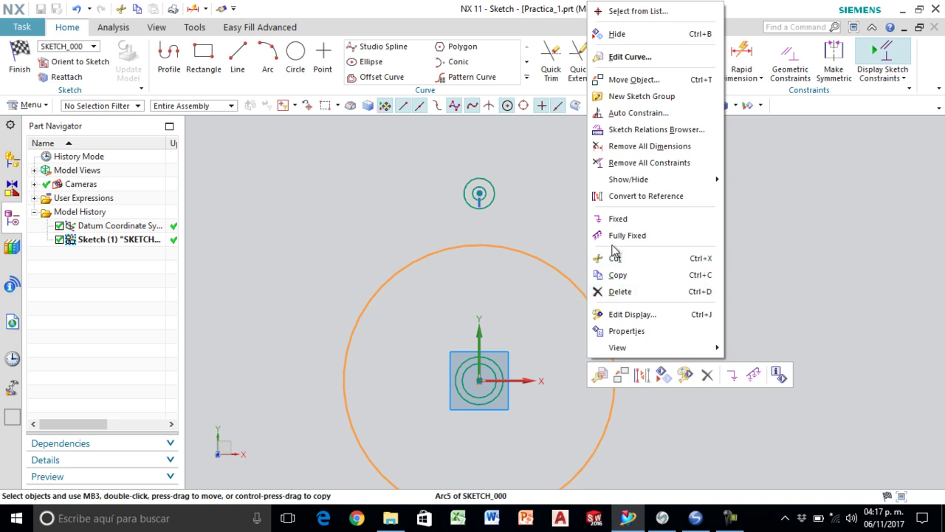
left_click(641, 199)
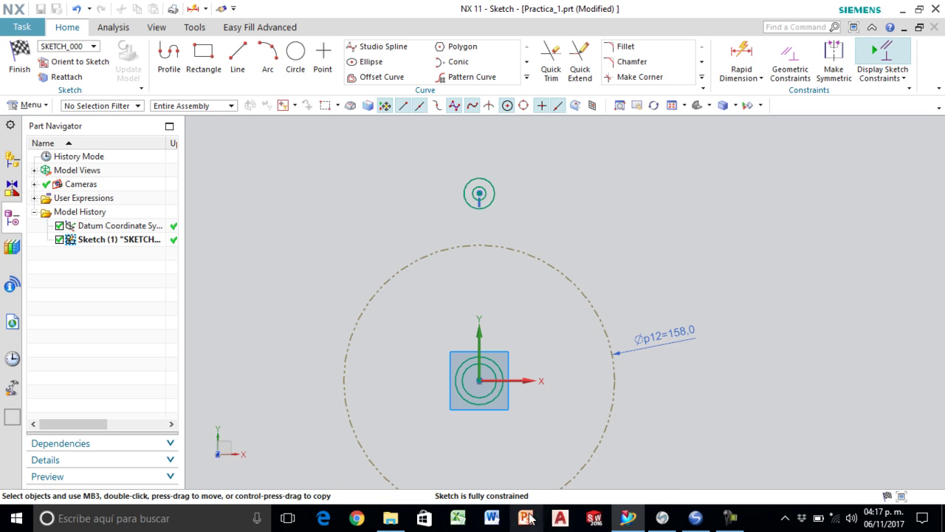
- Switch to the Snagit Editor drawing, mark the radius callouts at the slot's inner and outer end, and return to NX
left_click(662, 517)
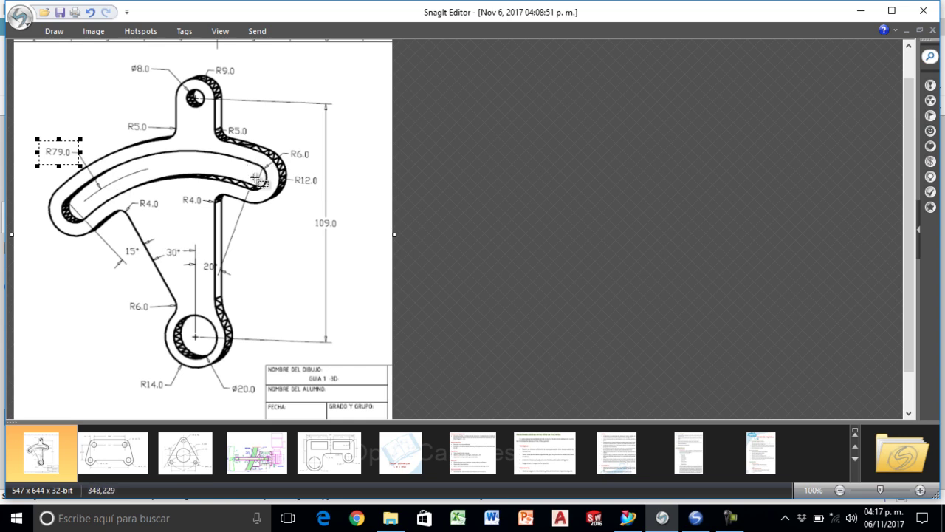
left_click_drag(281, 141, 317, 163)
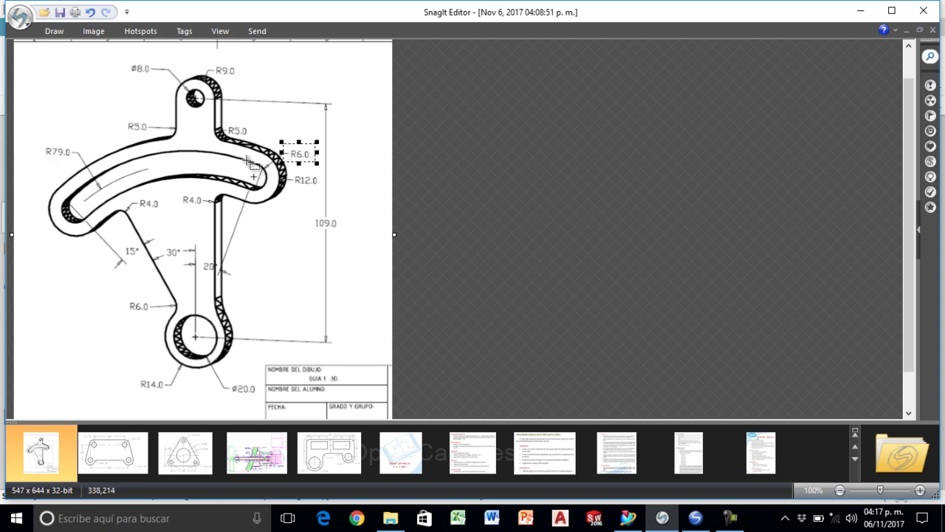
left_click_drag(323, 193, 285, 169)
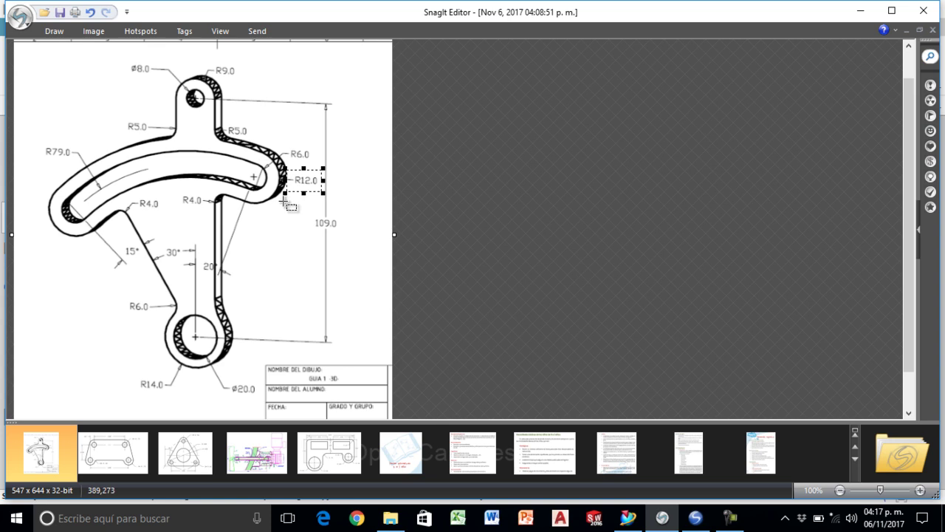
key("alt+Tab")
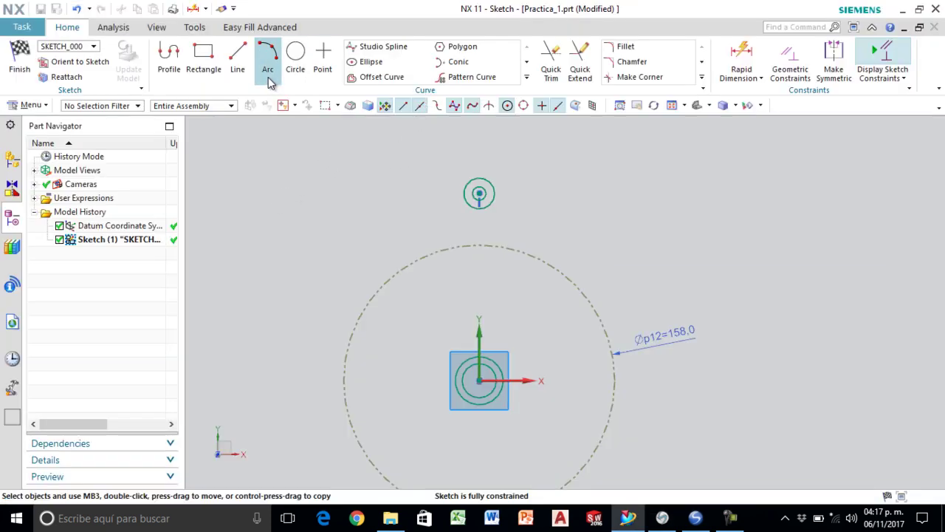
- Offset the reference circle symmetrically to both sides with Offset Curve, once by 6 mm and once by 12 mm
left_click(397, 79)
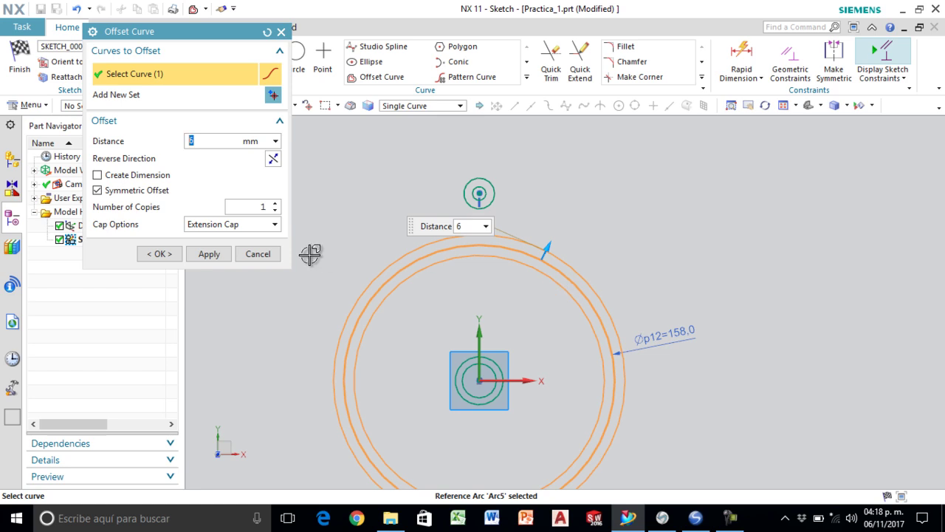
left_click(211, 254)
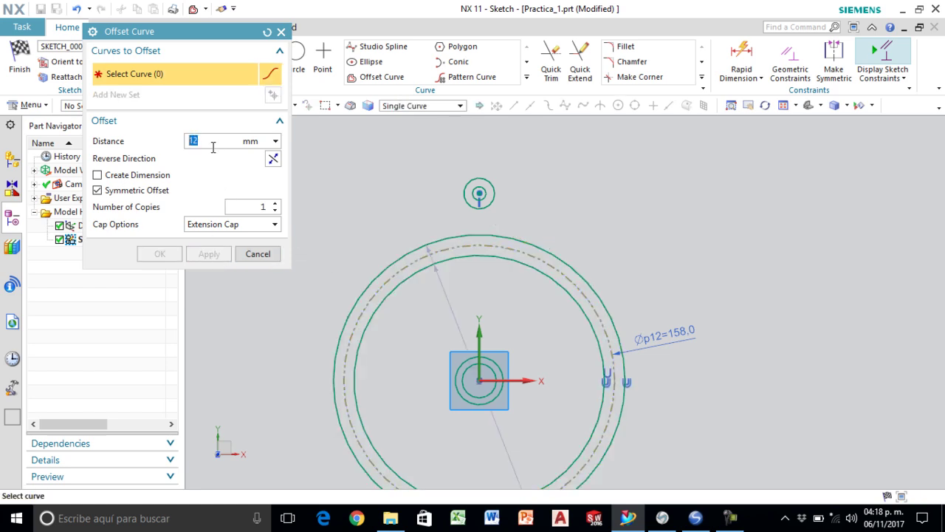
left_click(544, 259)
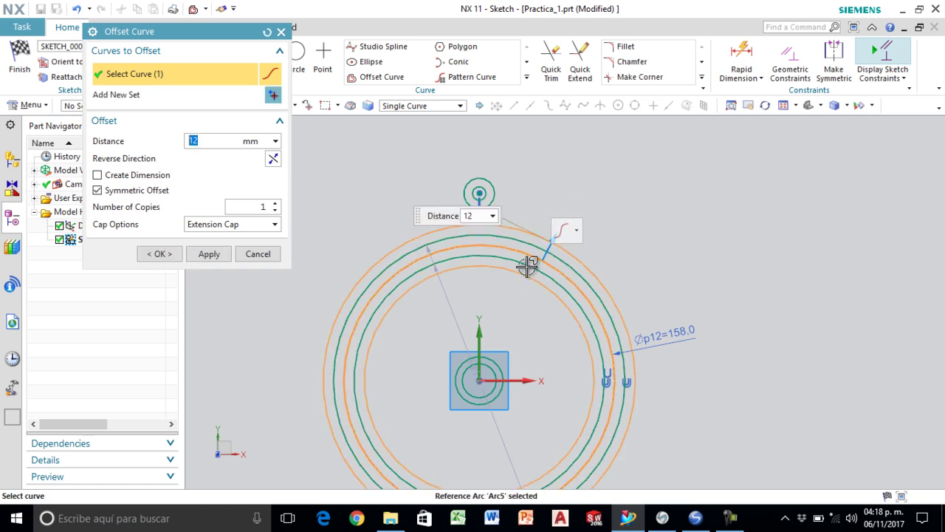
left_click(160, 254)
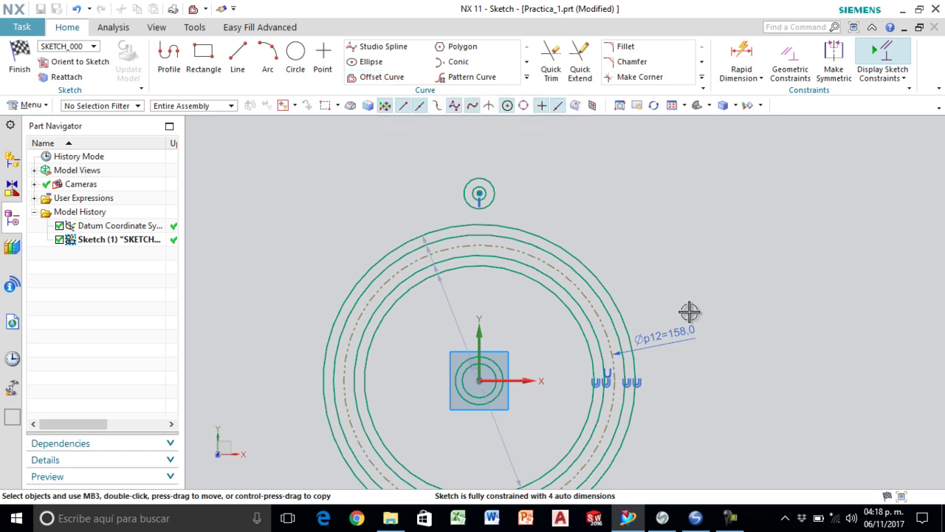
- Delete the four offset constraints that tie the offset circles to the large reference circle
scroll(675, 407, "up", 1)
scroll(614, 380, "up", 2)
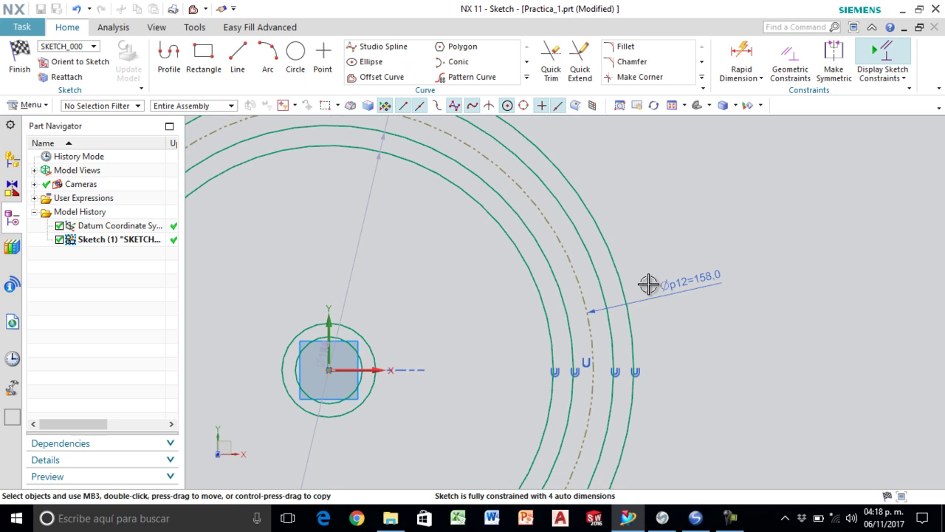
scroll(637, 380, "up", 1)
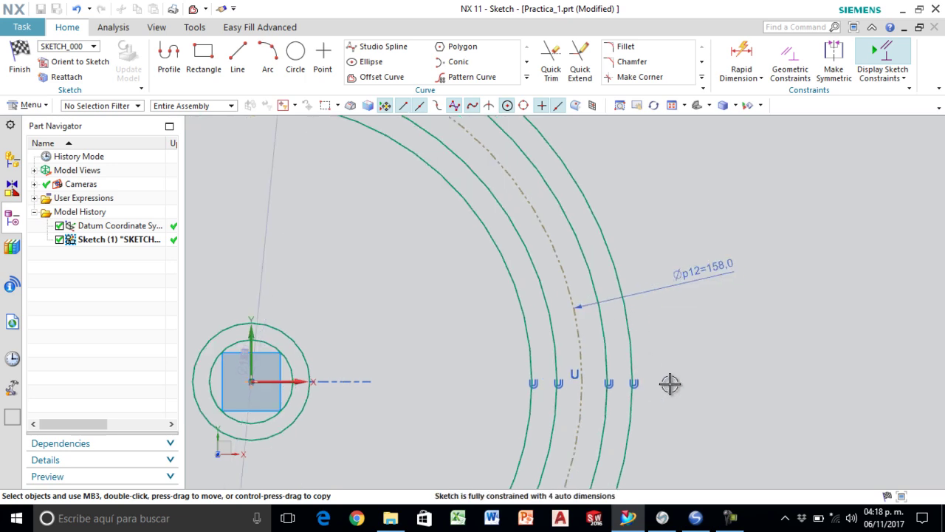
scroll(669, 382, "up", 1)
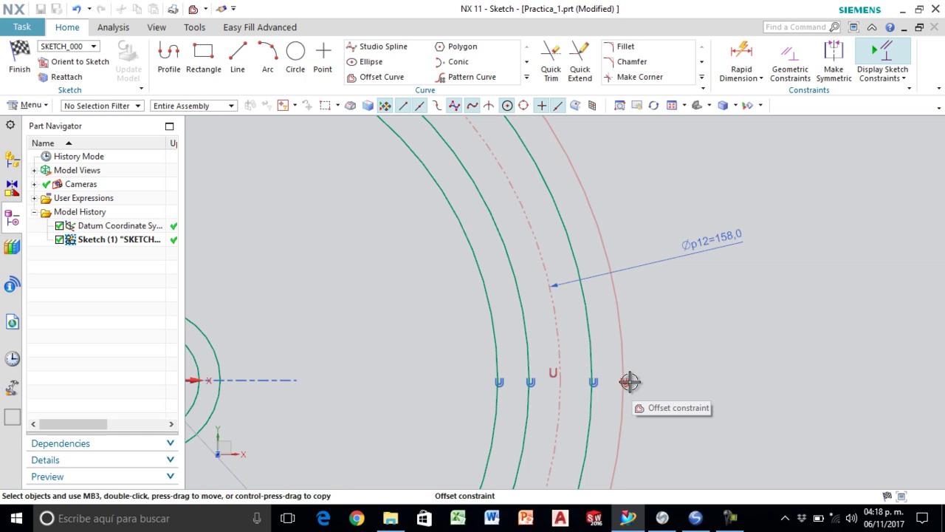
left_click(629, 382)
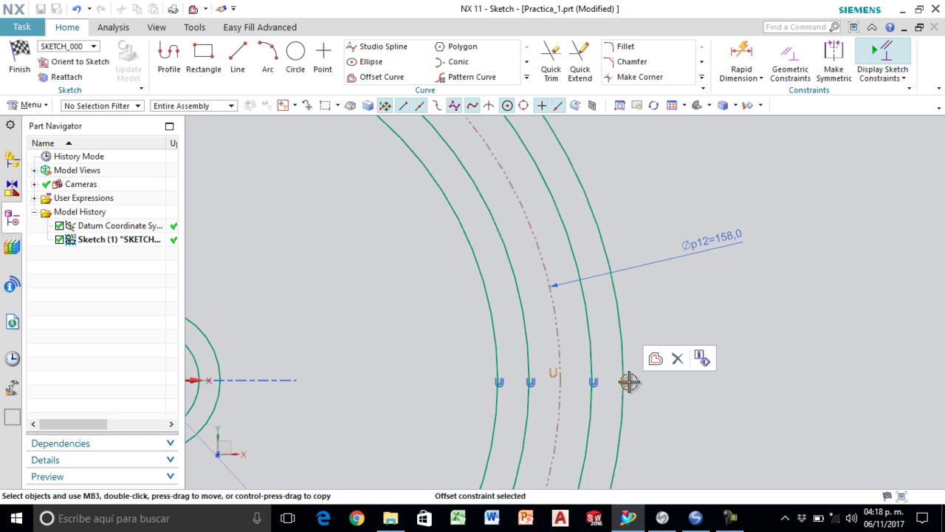
left_click(678, 359)
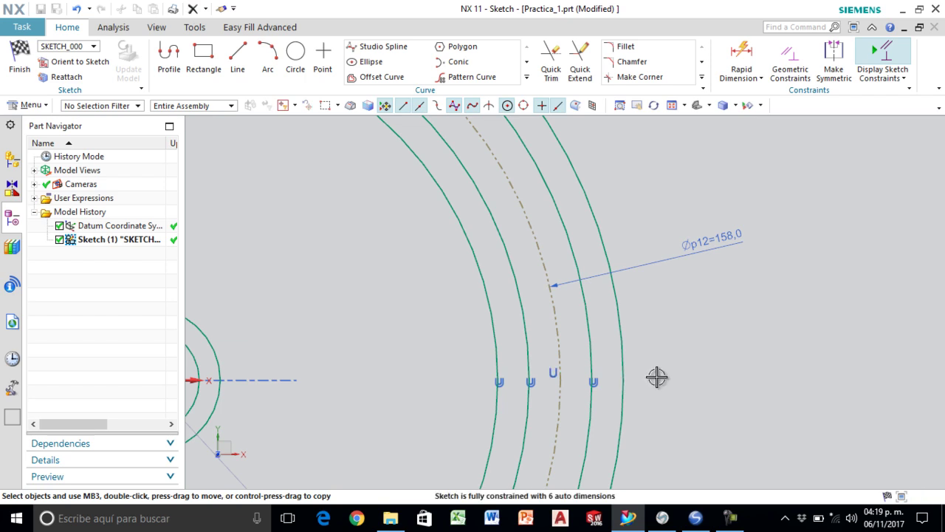
left_click(598, 381)
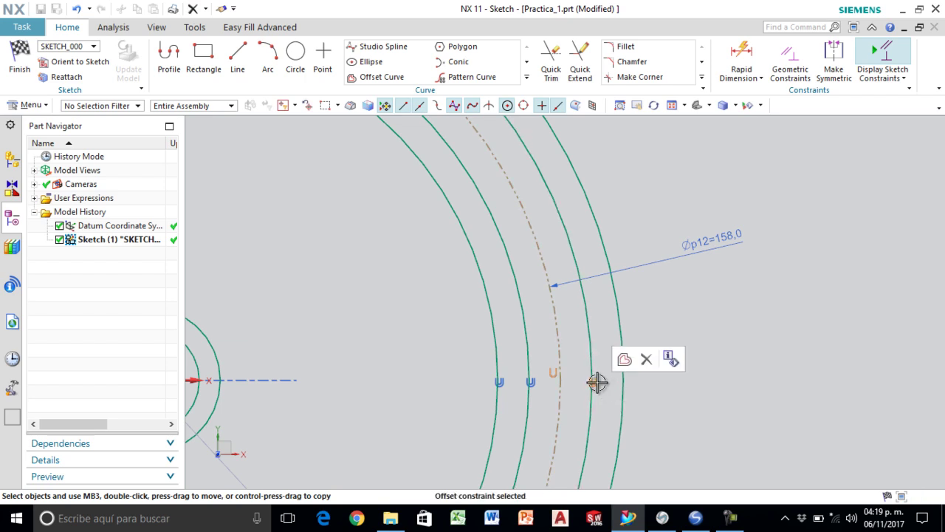
left_click(645, 359)
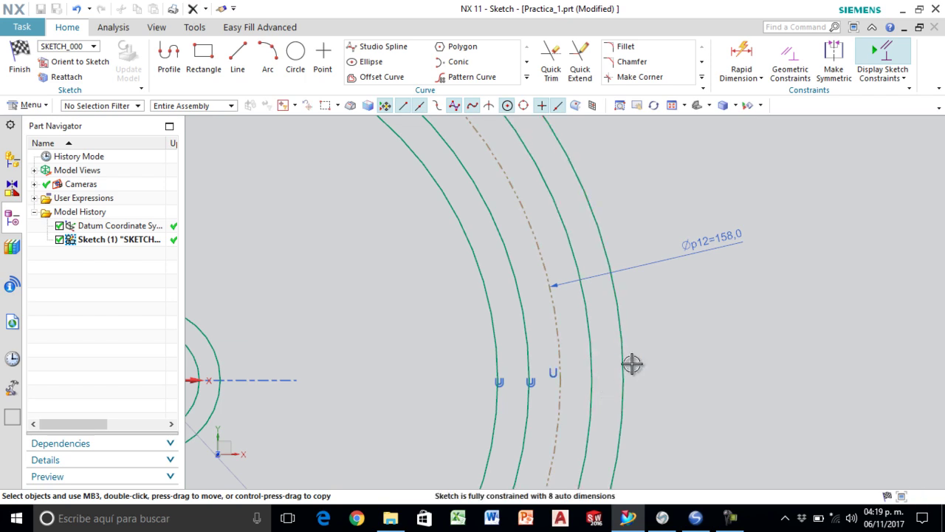
left_click(534, 379)
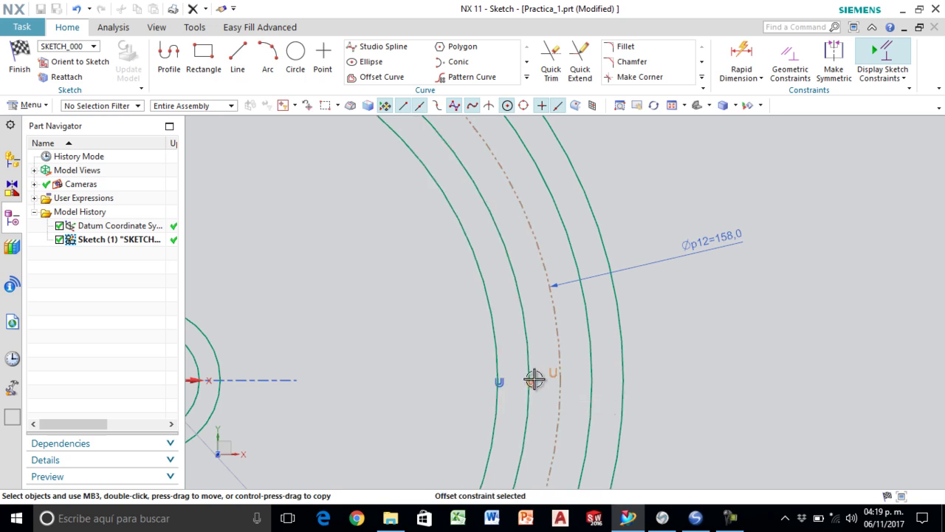
left_click(580, 358)
left_click(502, 381)
left_click(551, 357)
- Hide all sketch dimensions with Show and Hide
scroll(692, 366, "down", 5)
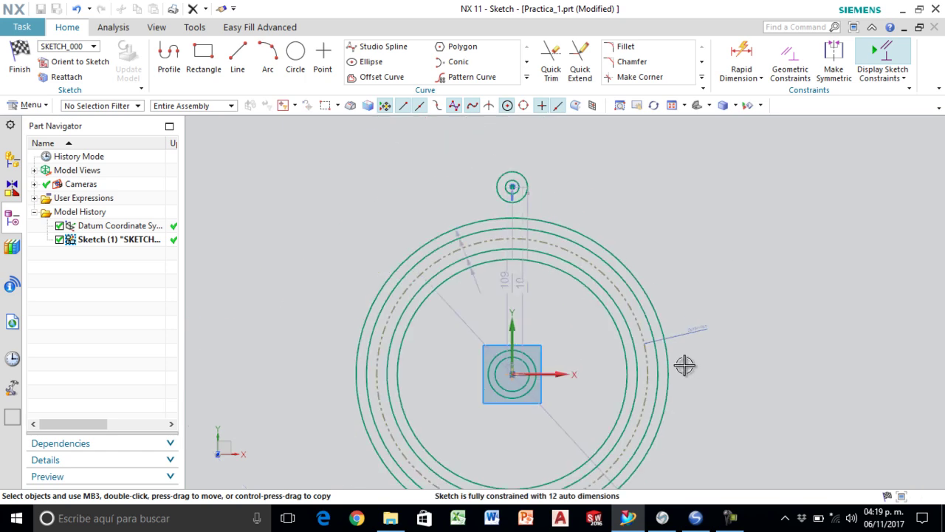
scroll(606, 352, "up", 2)
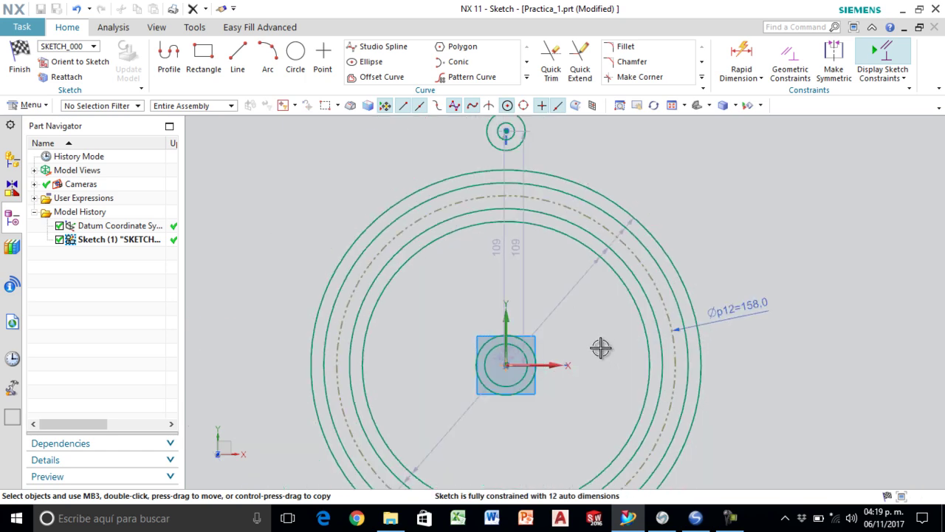
key("ctrl+w")
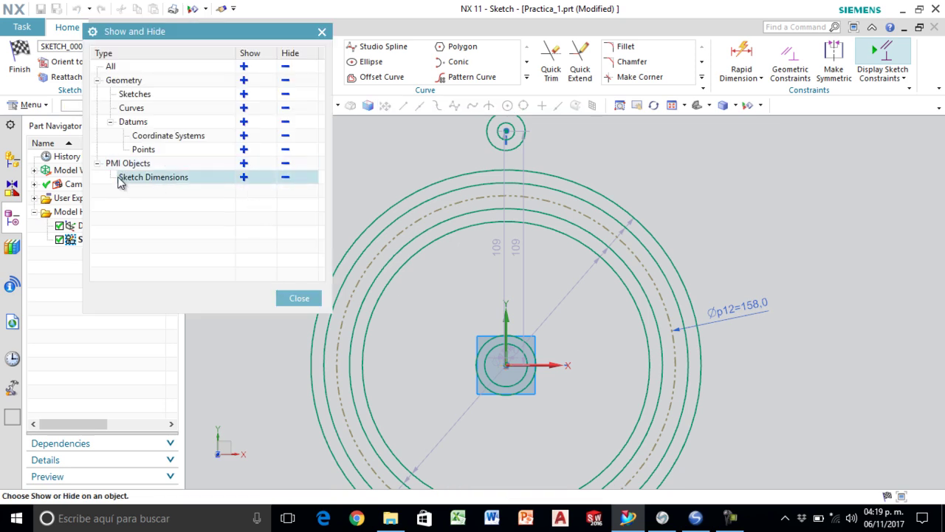
left_click(285, 178)
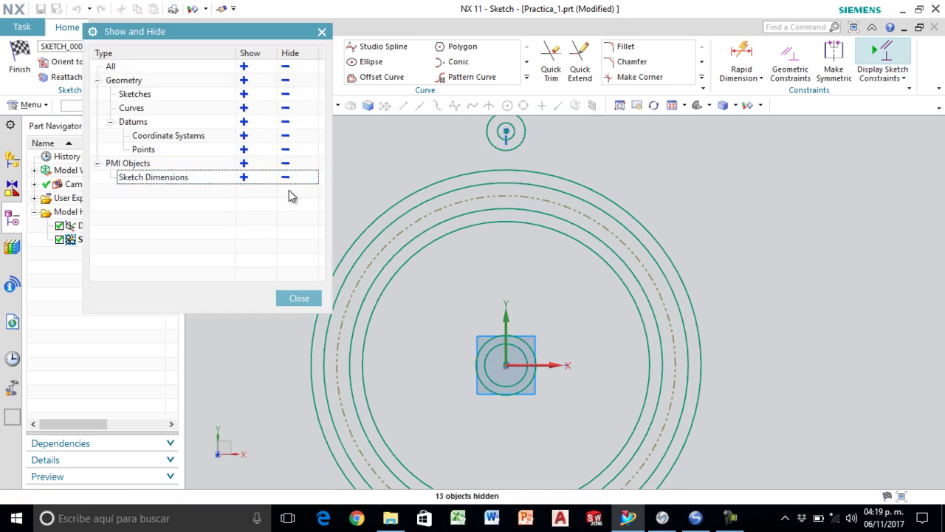
left_click(294, 294)
scroll(613, 279, "down", 1)
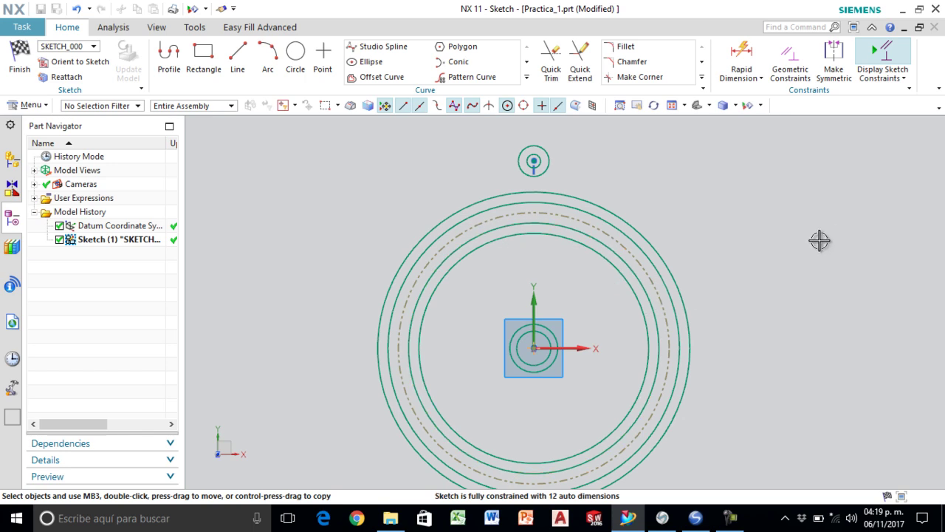
- Check the reference drawing, then sketch a vertical line about 147.4 mm long down from the right side of the lug's outer circle
key("alt+Tab")
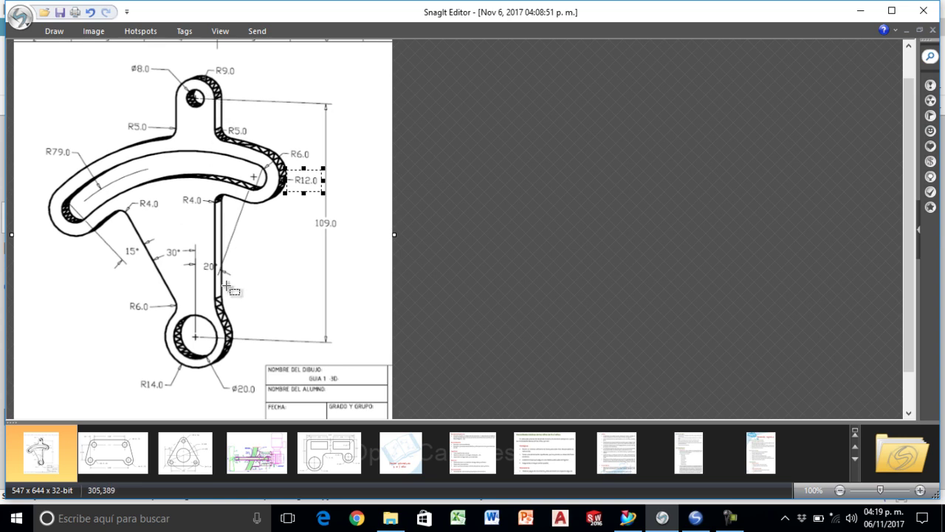
key("alt+Tab")
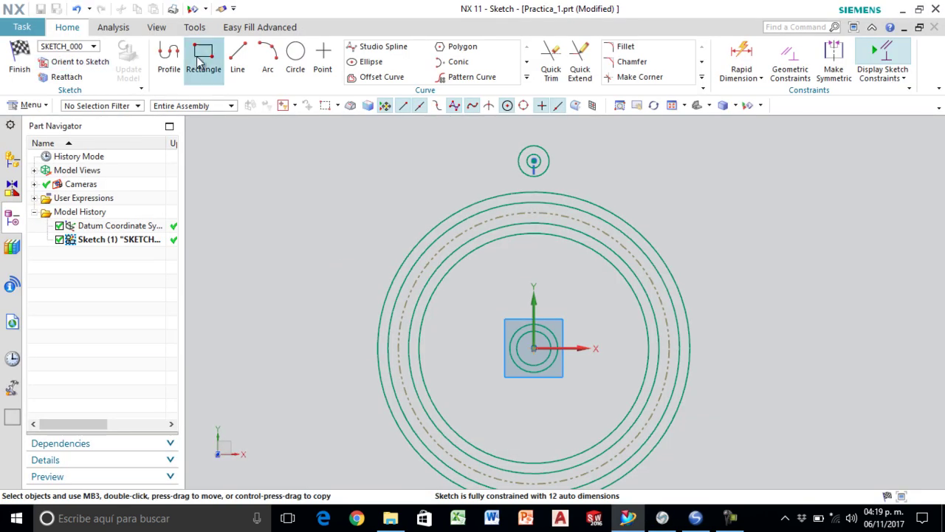
left_click(237, 59)
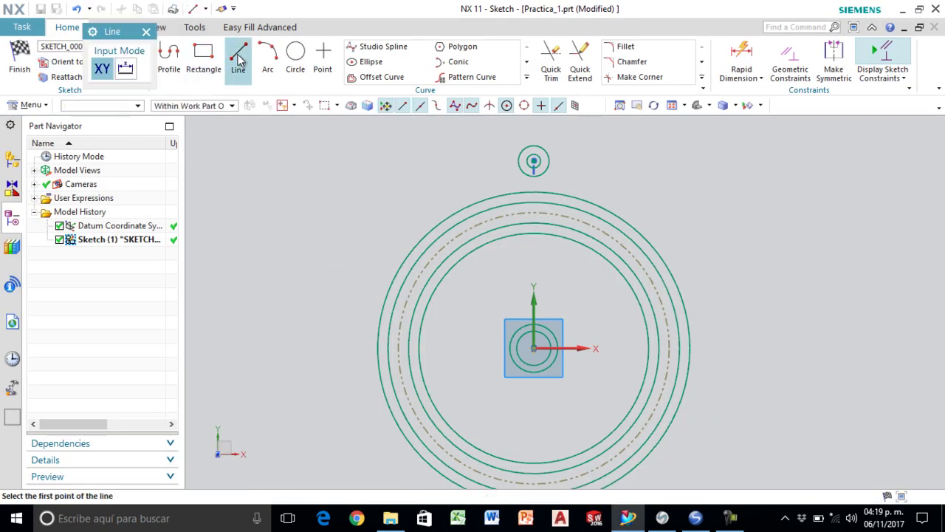
left_click(549, 159)
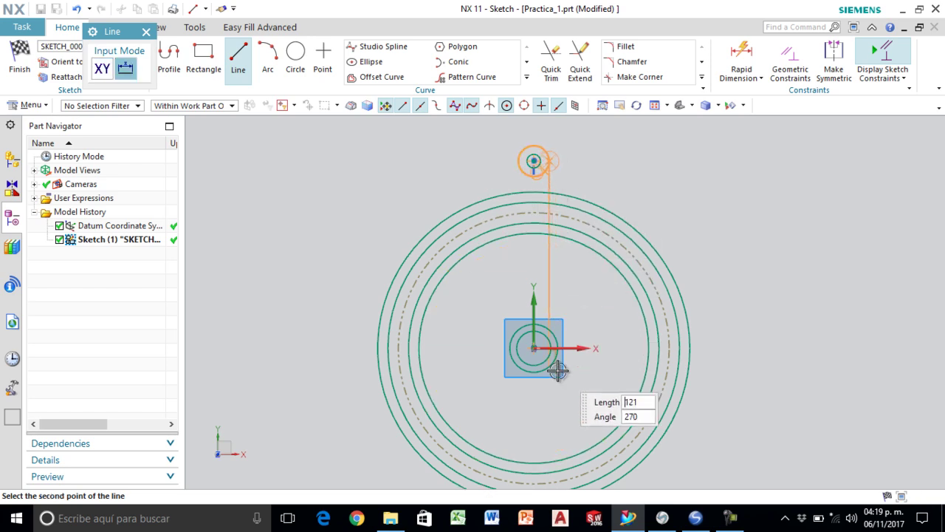
left_click(548, 415)
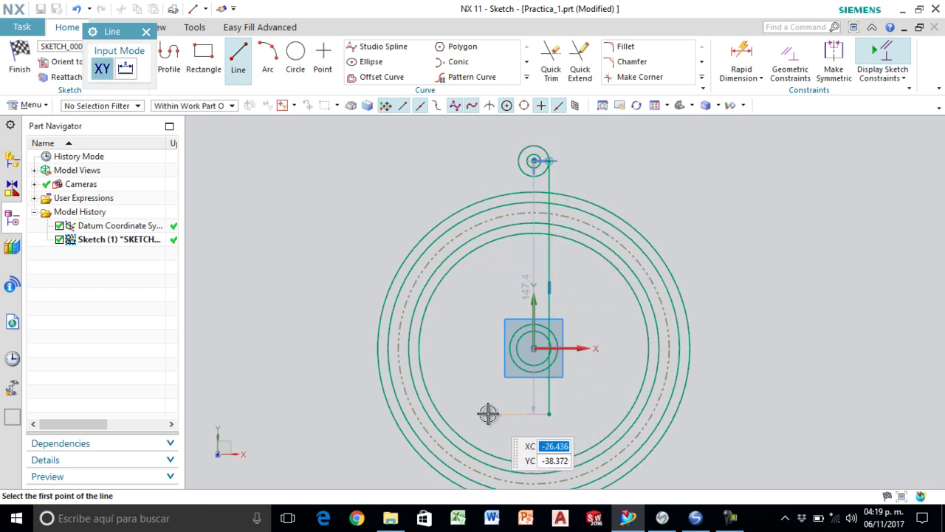
key("Escape")
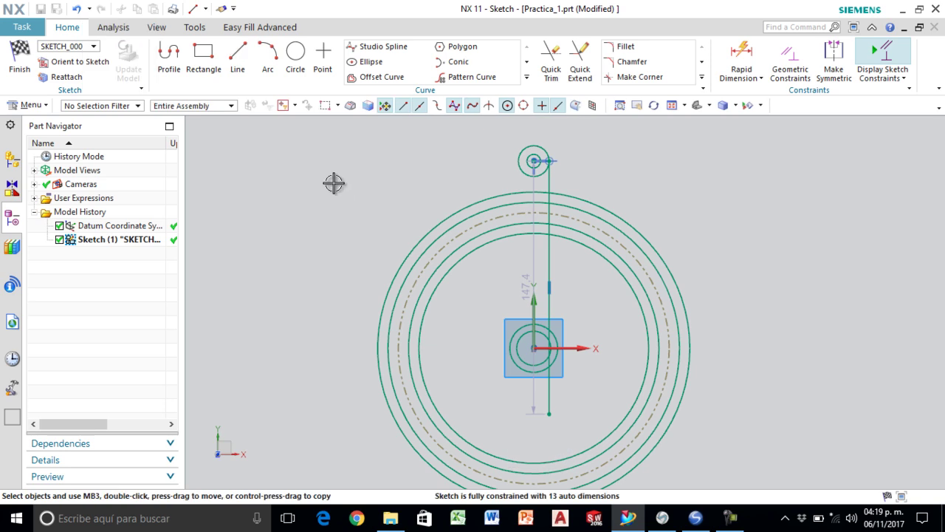
- Sketch a second vertical line about 146.6 mm long down from the left side of the lug's outer circle
left_click(238, 62)
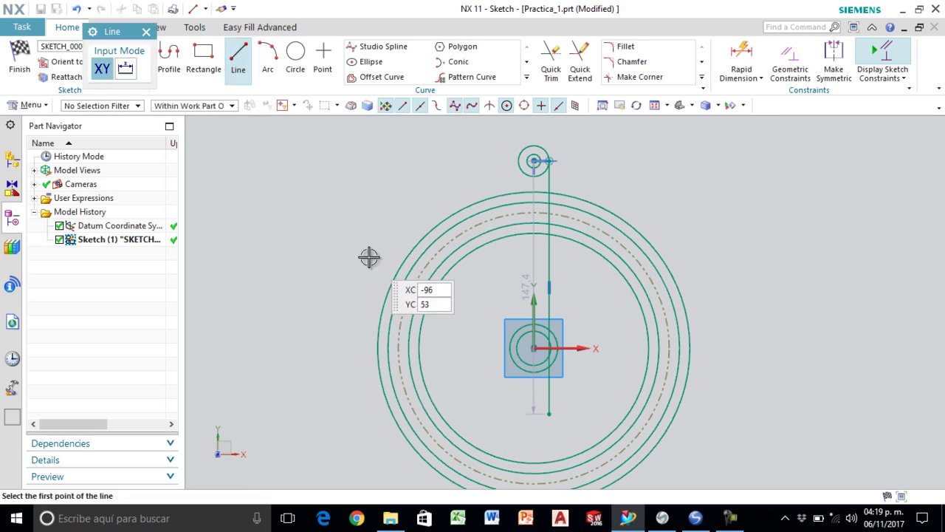
left_click(515, 164)
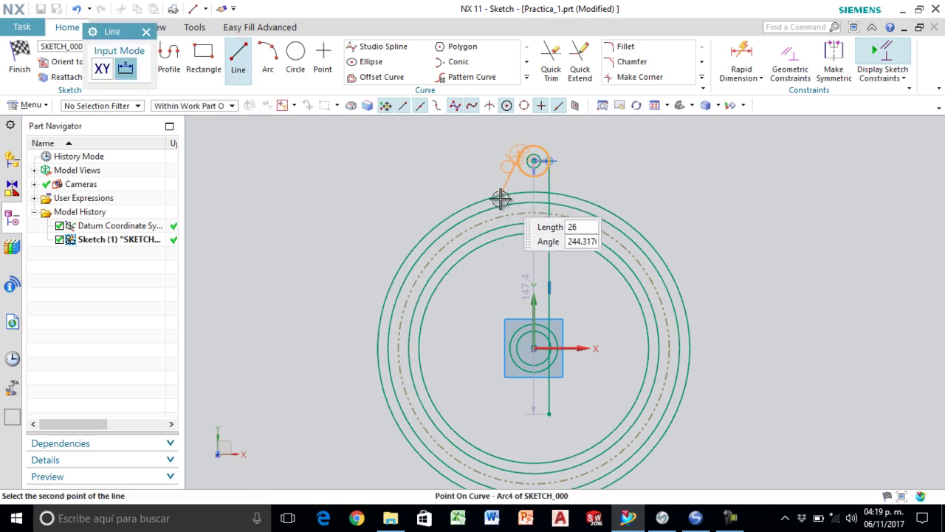
left_click(513, 414)
key("Escape")
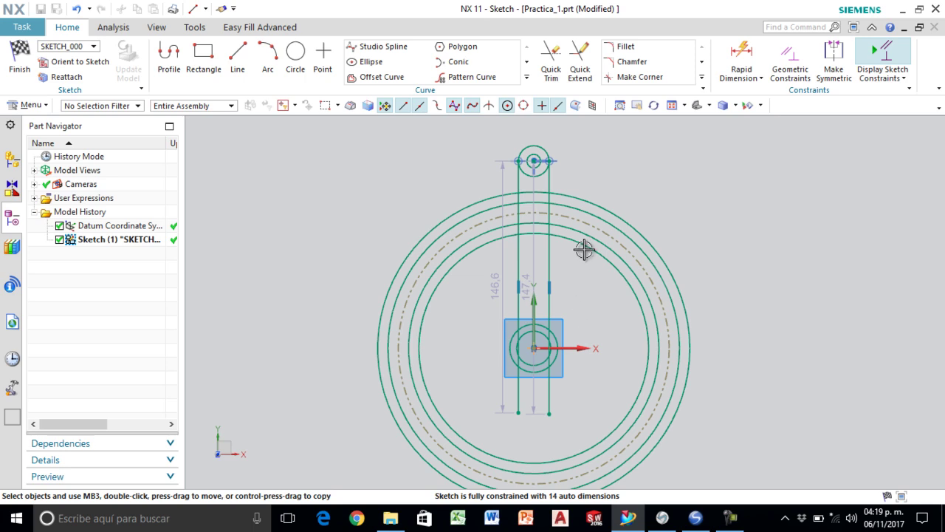
- Trim the left vertical line with Quick Trim so it ends at the outermost large circle
left_click(559, 57)
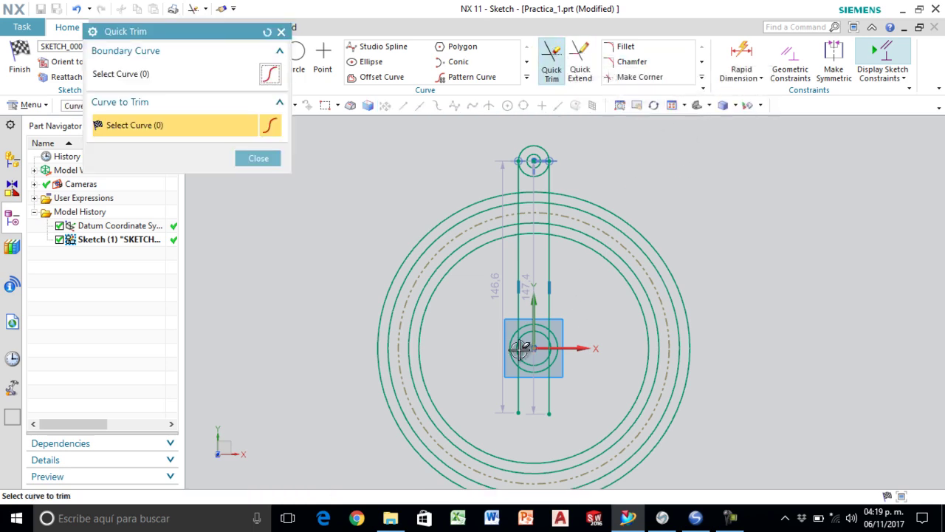
scroll(520, 374, "up", 2)
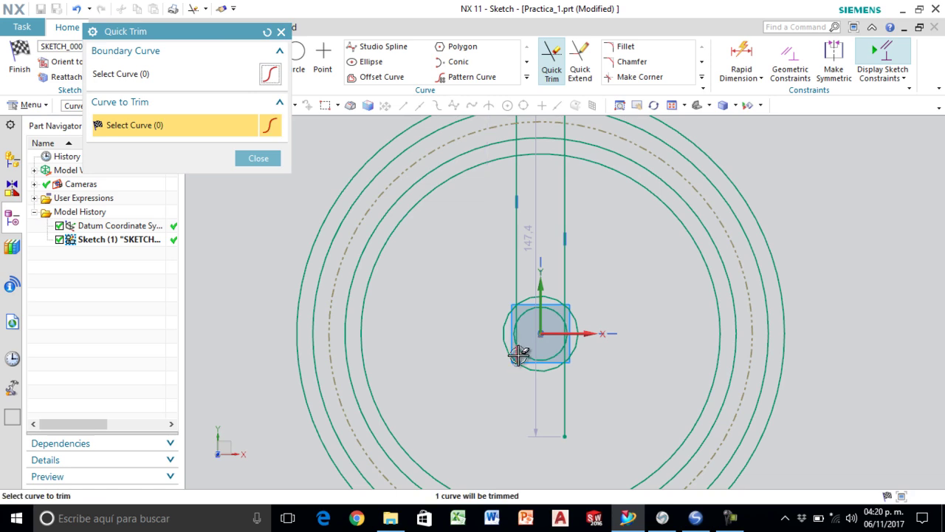
scroll(516, 333, "up", 2)
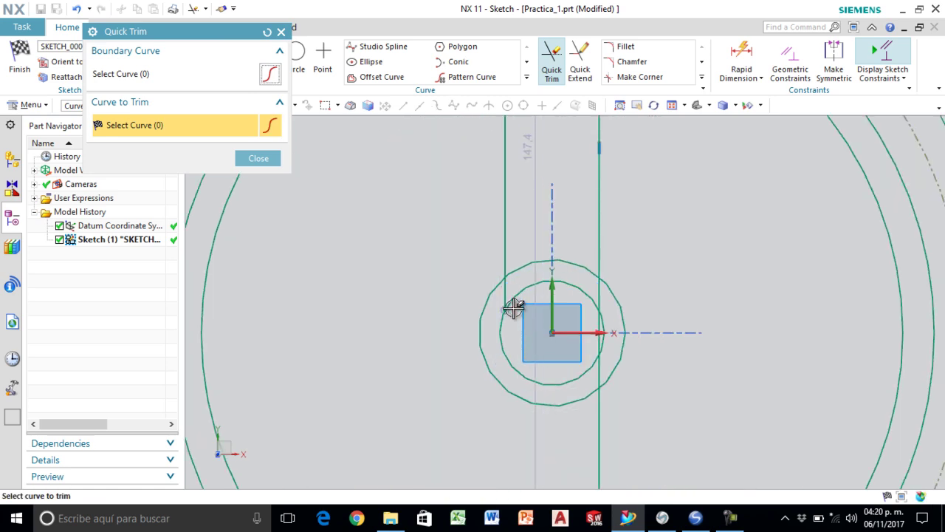
scroll(534, 339, "down", 3)
scroll(503, 183, "up", 3)
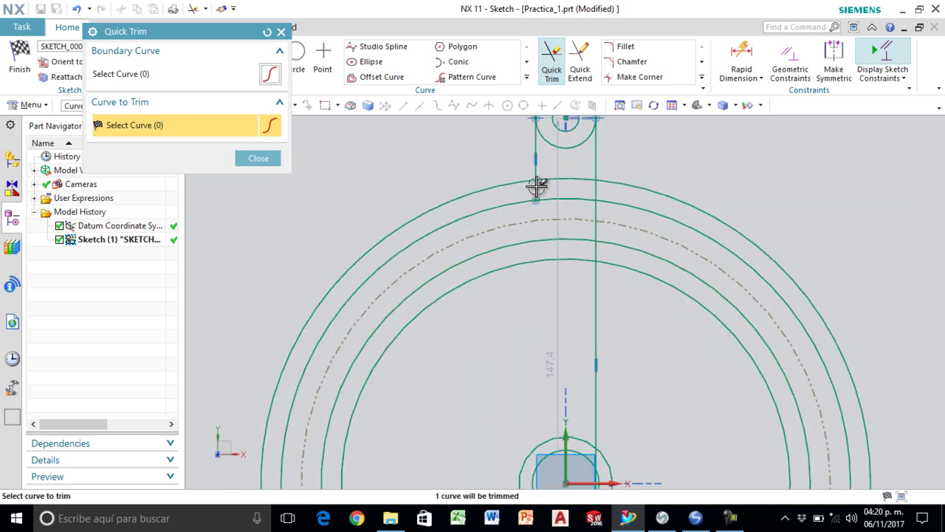
scroll(536, 215, "down", 3)
scroll(528, 238, "up", 2)
left_click(529, 239)
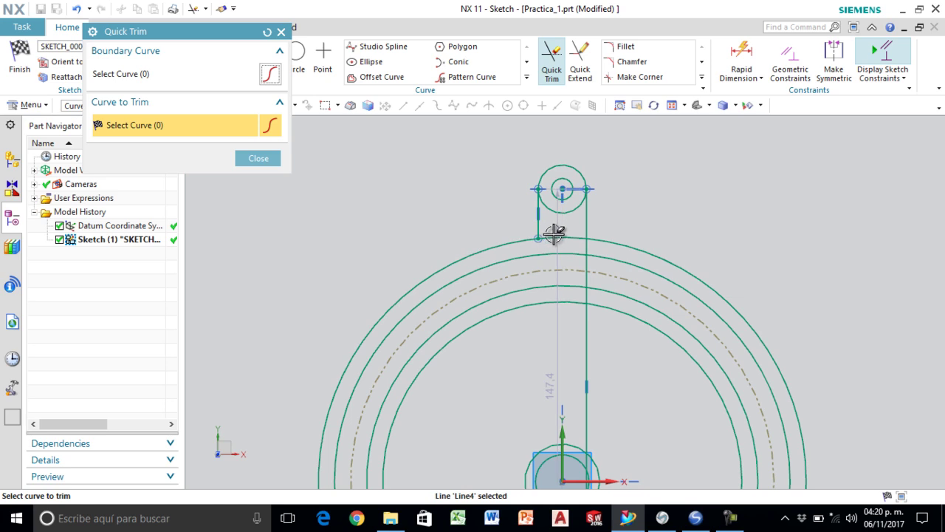
- Trim the outermost large circle between the lug's vertical lines and remove the lower half of the lug's outer circle
mouse_move(581, 236)
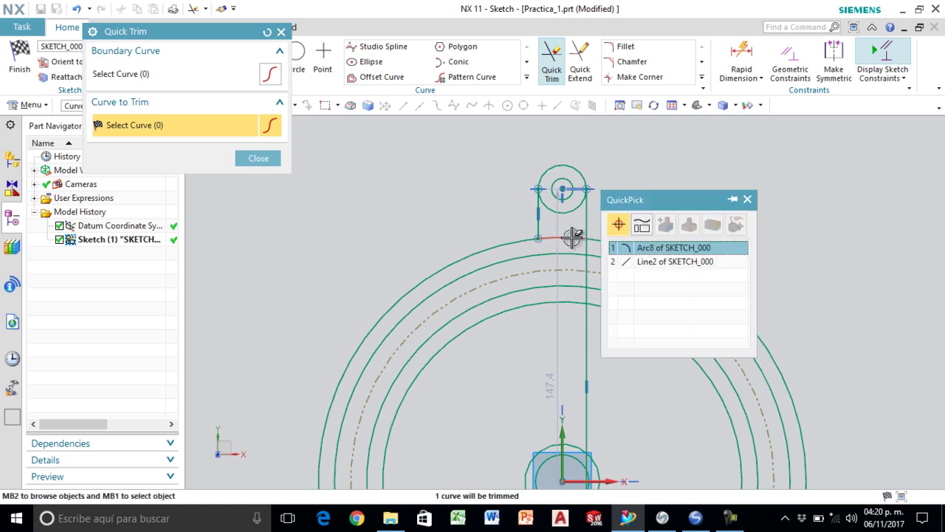
left_click(626, 248)
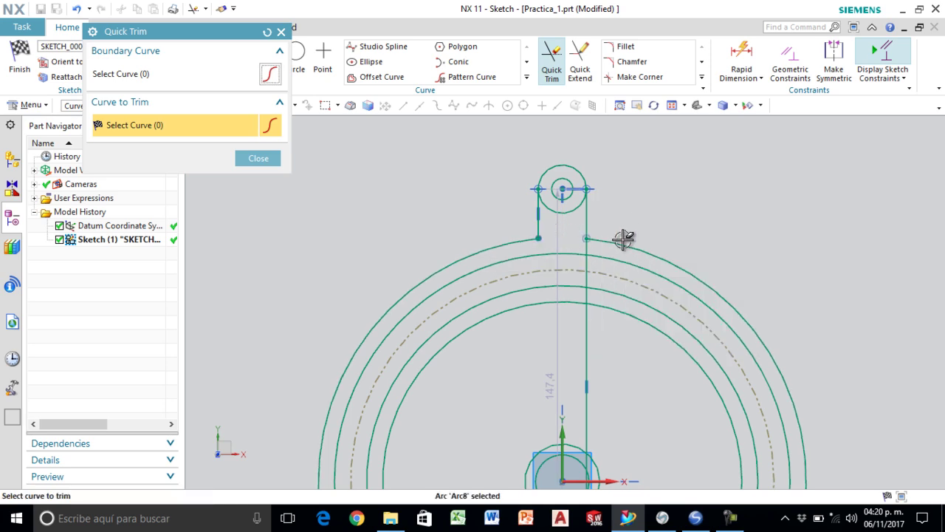
left_click(566, 207)
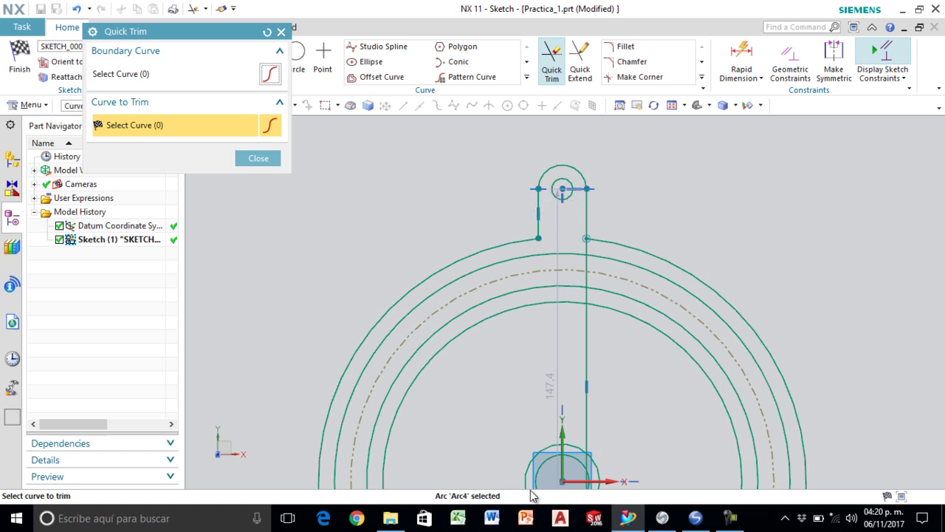
- Check the reference drawing, then trim the right vertical line where it crosses the slot ring, from the outermost to the innermost large circle
left_click(662, 518)
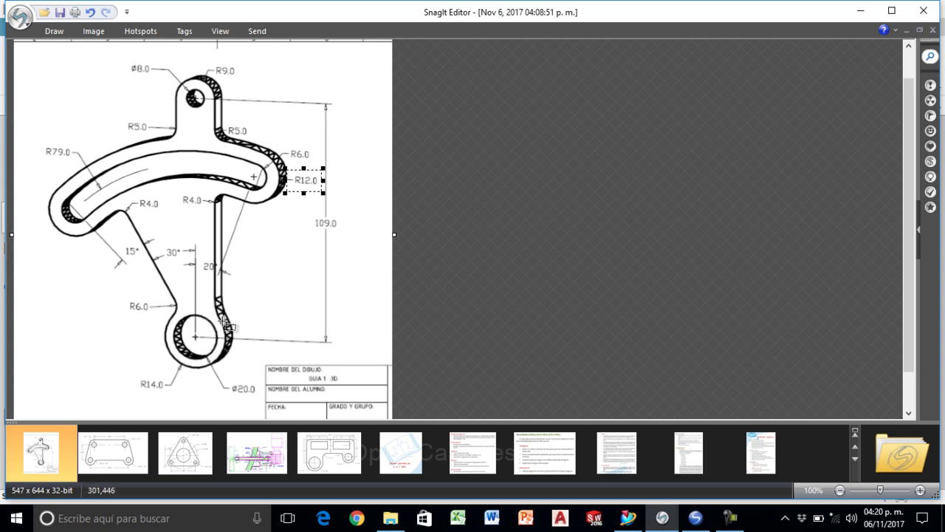
key("alt+Tab")
left_click(508, 279)
left_click(581, 253)
left_click(580, 285)
left_click(580, 313)
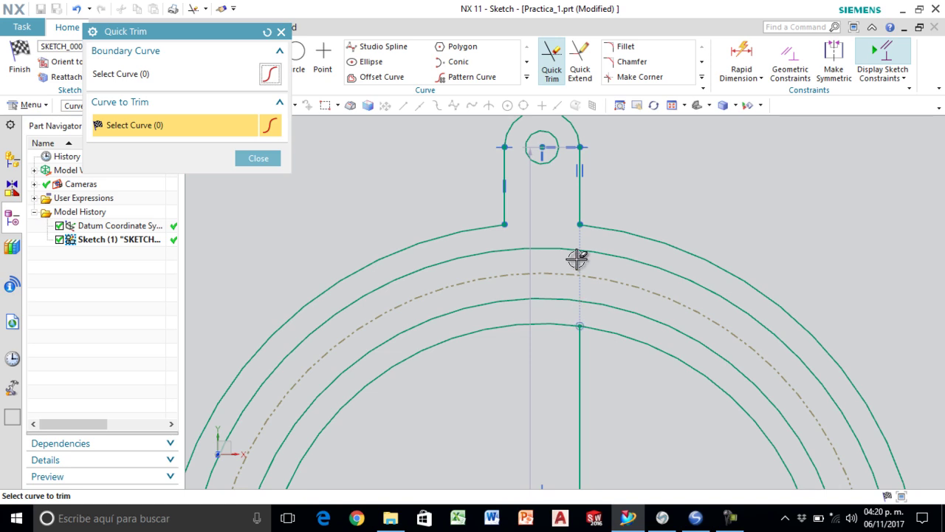
- Trim the right vertical line's lower end inside the hub circles so it stops at the hub's outer circle
scroll(578, 263, "down", 3)
scroll(591, 395, "up", 6)
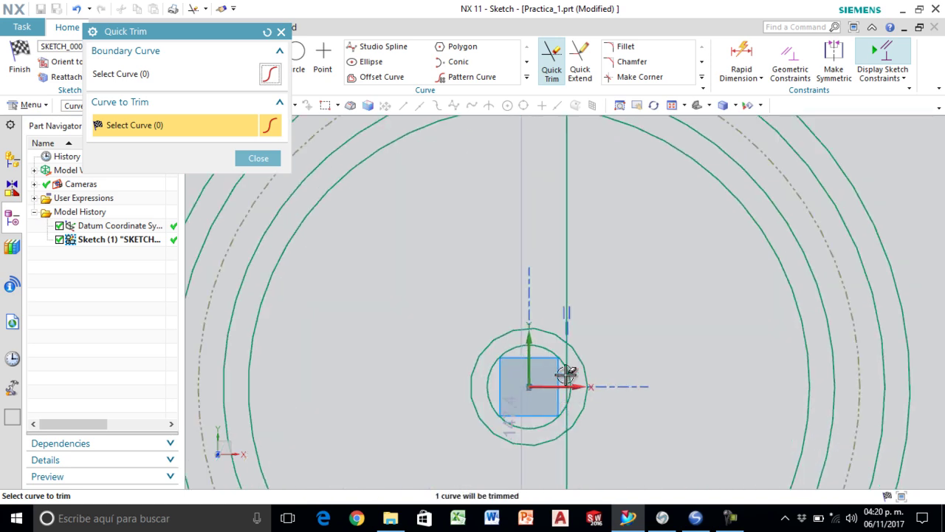
scroll(566, 384, "up", 3)
scroll(553, 450, "down", 1)
scroll(559, 469, "up", 1)
scroll(563, 456, "down", 4)
scroll(568, 467, "up", 2)
left_click(569, 468)
left_click(569, 422)
scroll(565, 386, "down", 3)
scroll(563, 374, "up", 3)
scroll(563, 382, "up", 4)
left_click(581, 402)
scroll(550, 419, "down", 5)
scroll(595, 395, "down", 2)
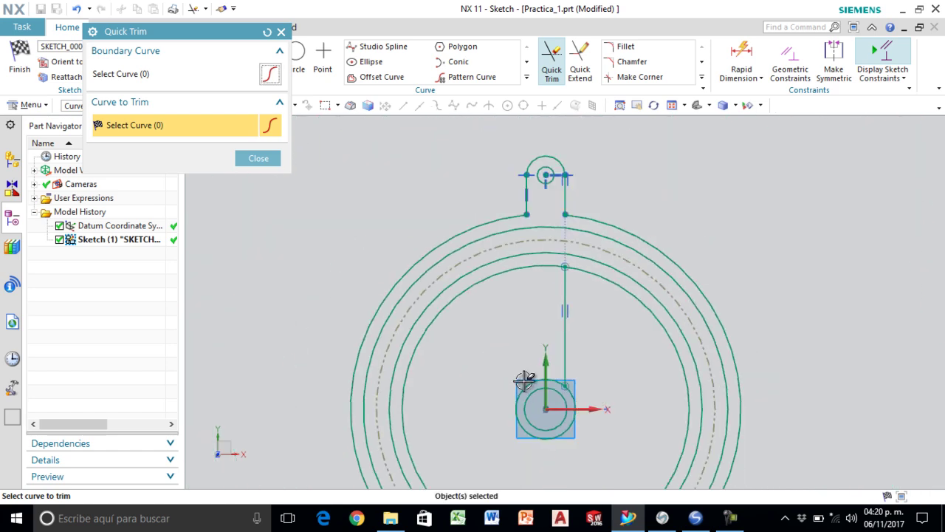
scroll(596, 395, "up", 2)
middle_click(620, 392)
- Check the slot's right end in the reference drawing, then sketch an inclined line about 98 mm long from the origin beyond the outermost circle
scroll(624, 393, "down", 3)
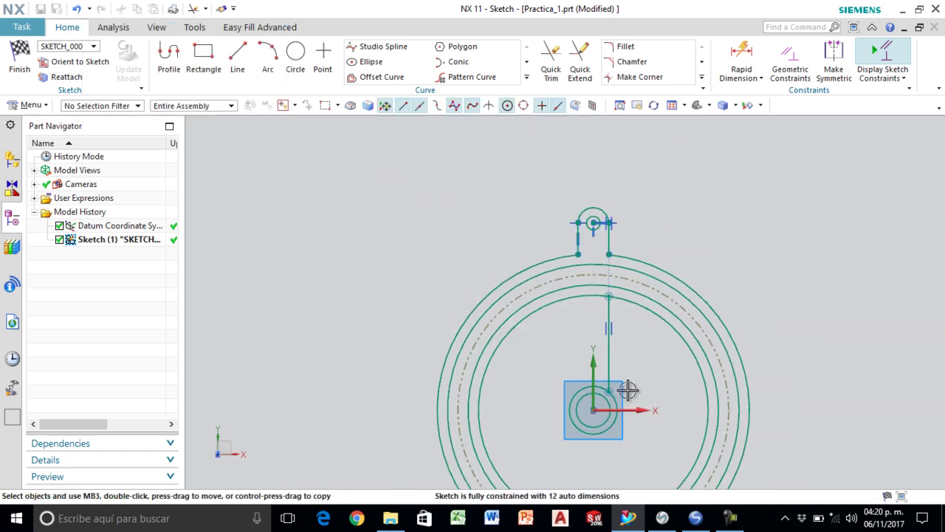
scroll(627, 394, "up", 2)
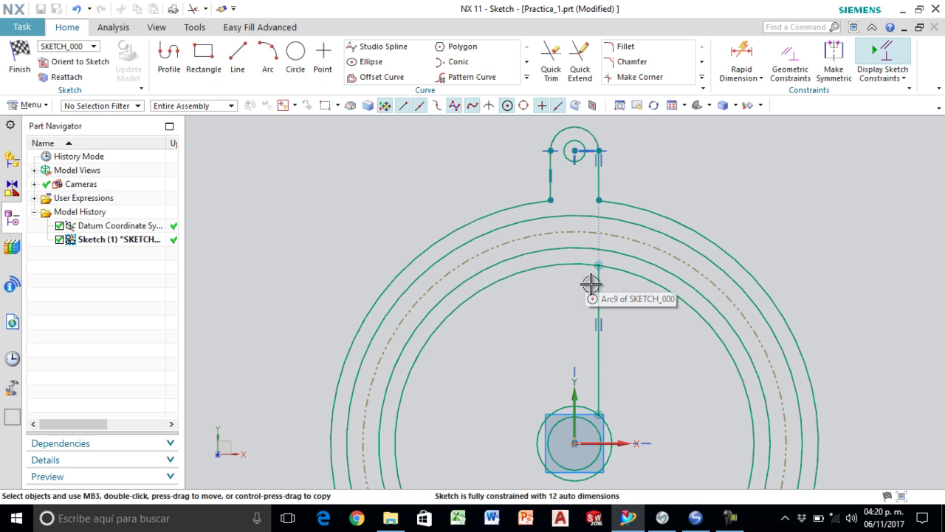
key("alt+Tab")
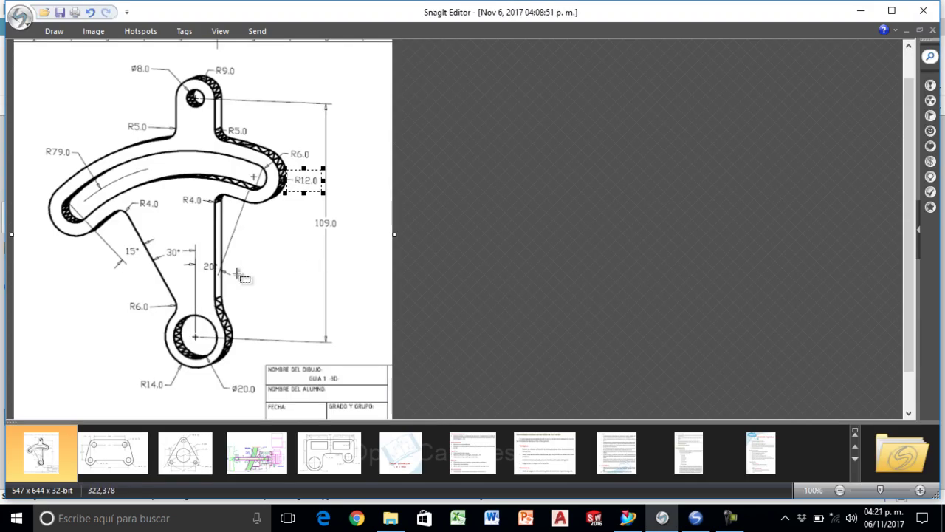
left_click_drag(237, 149, 288, 211)
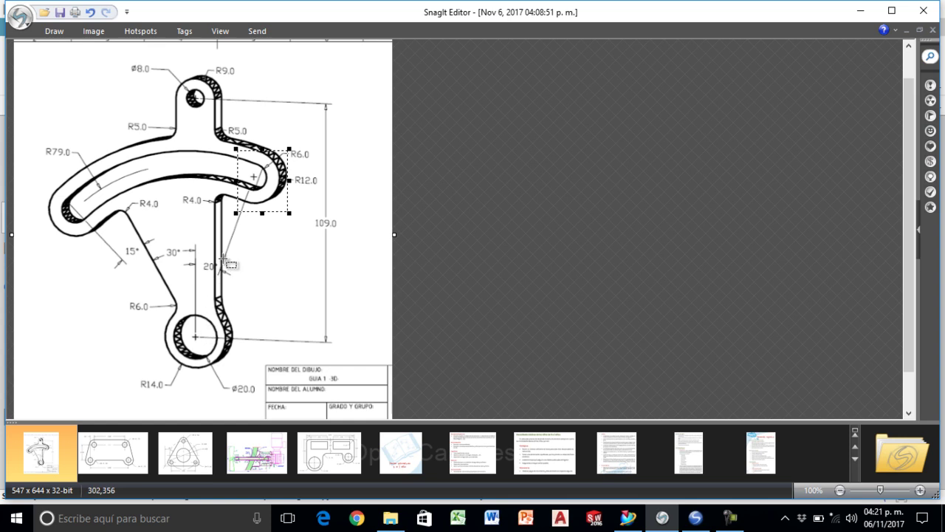
left_click_drag(181, 245, 241, 288)
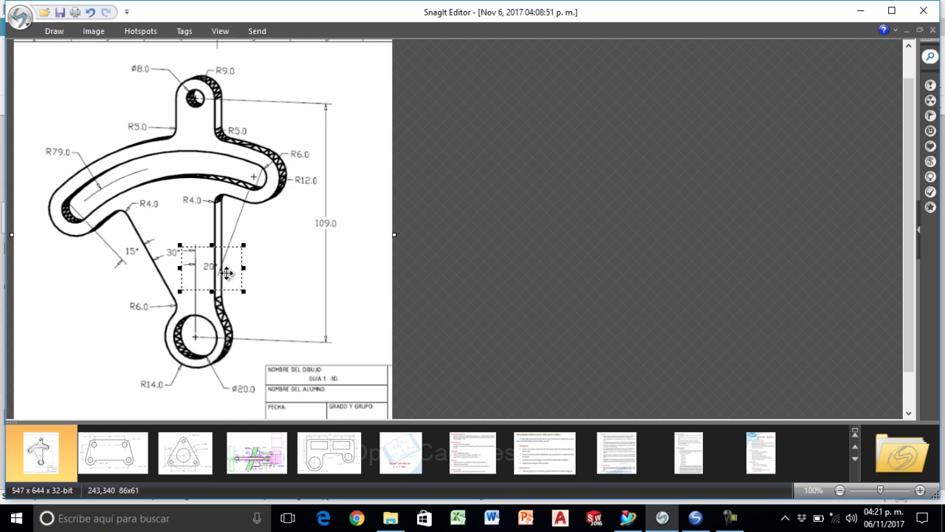
left_click_drag(228, 157, 288, 209)
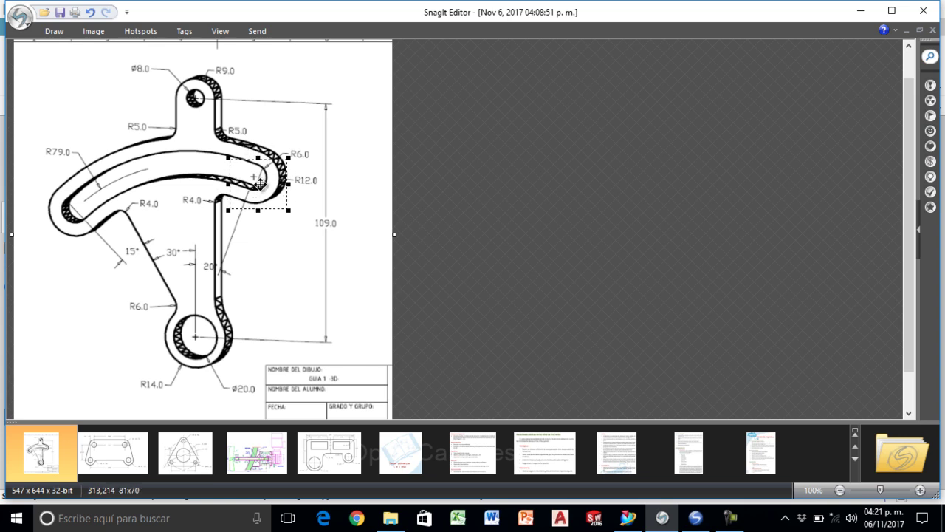
key("alt+Tab")
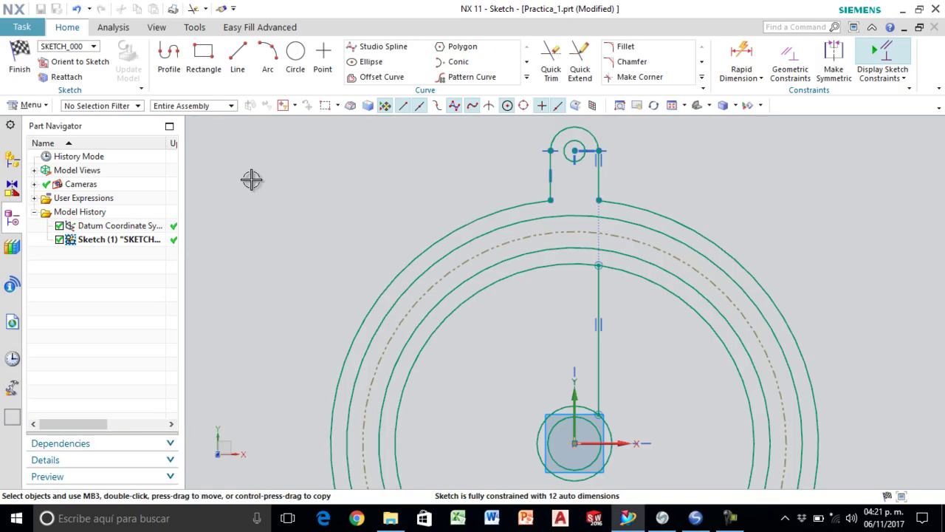
left_click(237, 54)
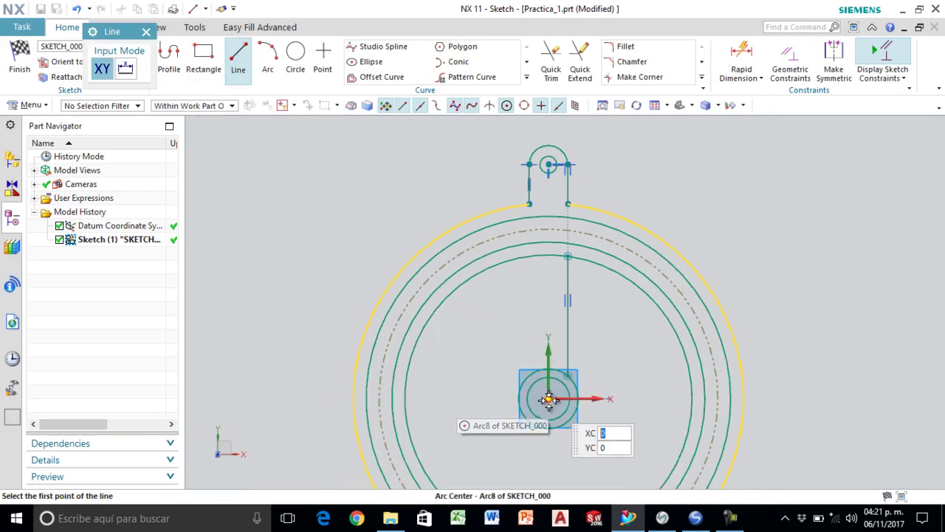
left_click(567, 375)
left_click(650, 215)
key("Escape")
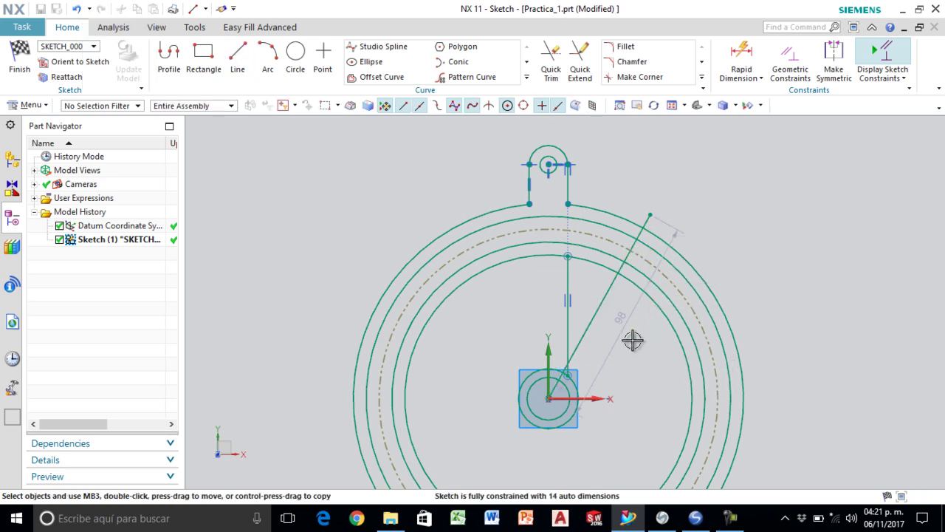
- Dimension the angle between the vertical axis and the inclined line and set it to 20 degrees
left_click(743, 50)
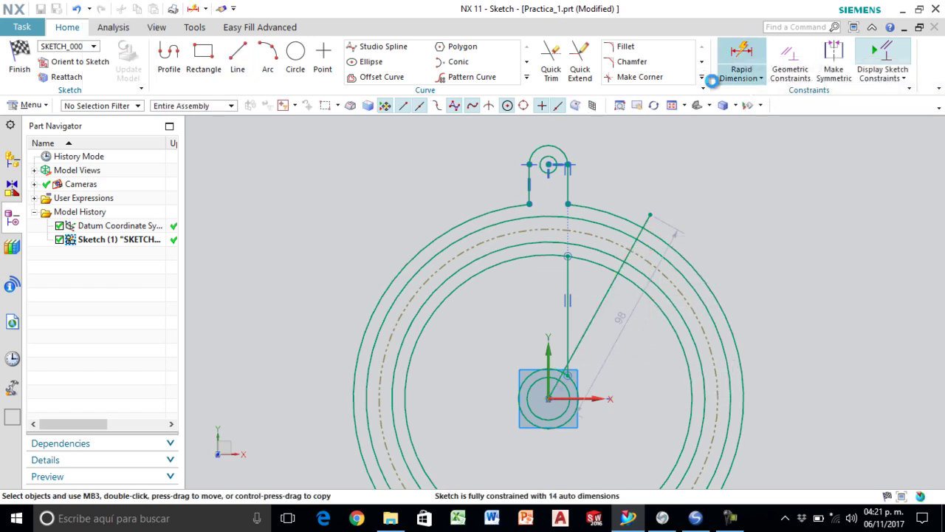
left_click(548, 346)
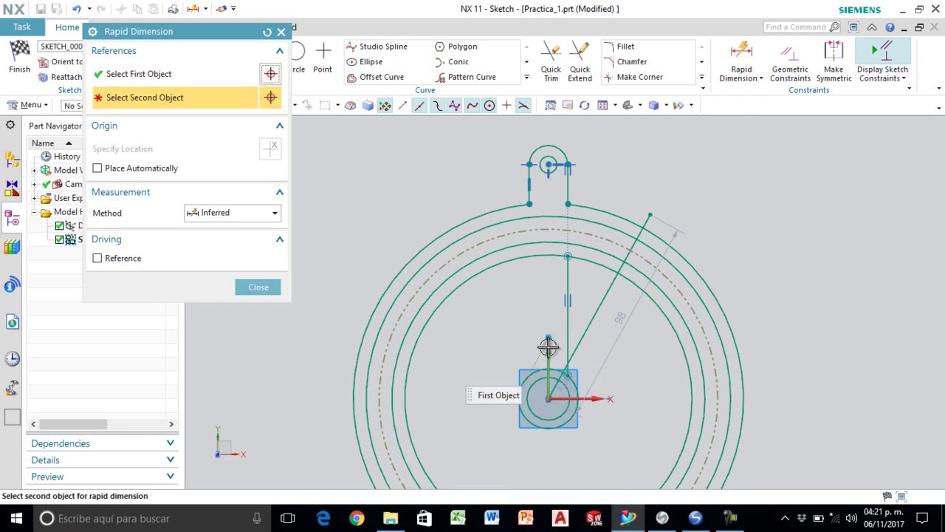
left_click(591, 311)
left_click(582, 289)
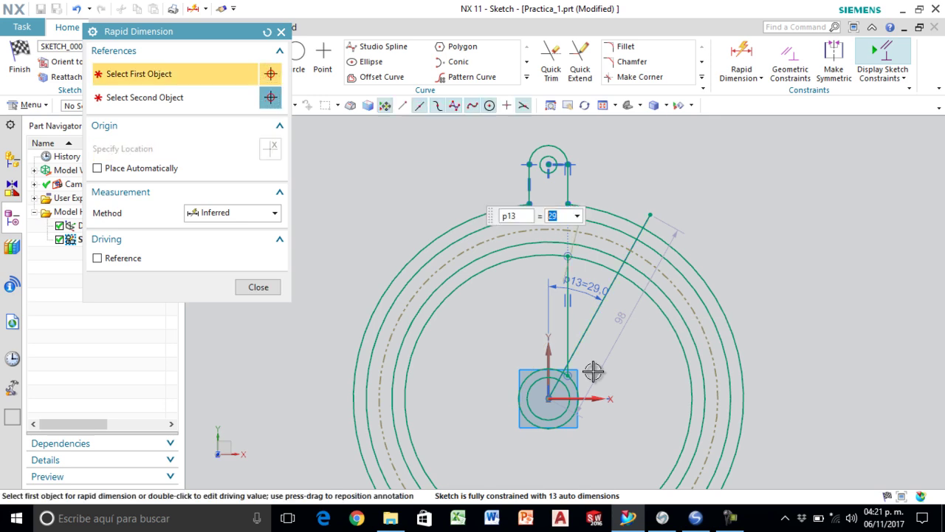
type("20")
key("Return")
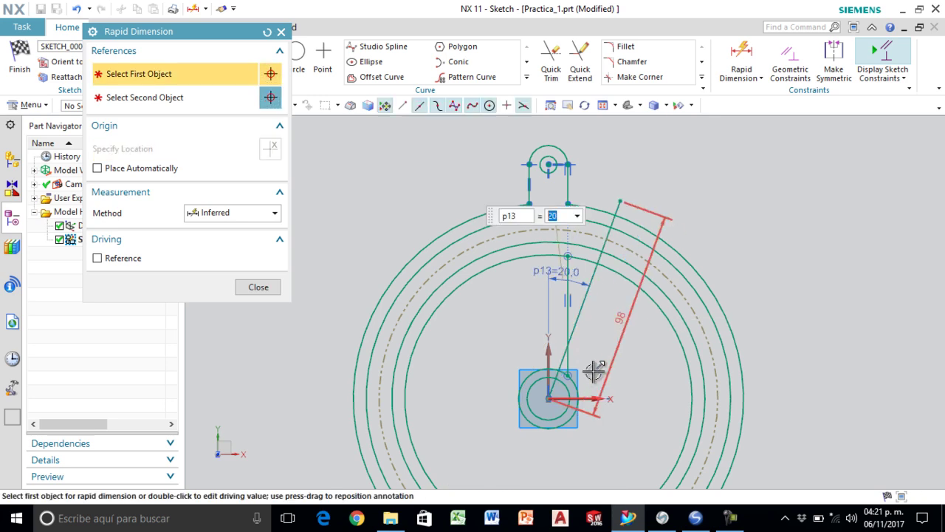
key("Escape")
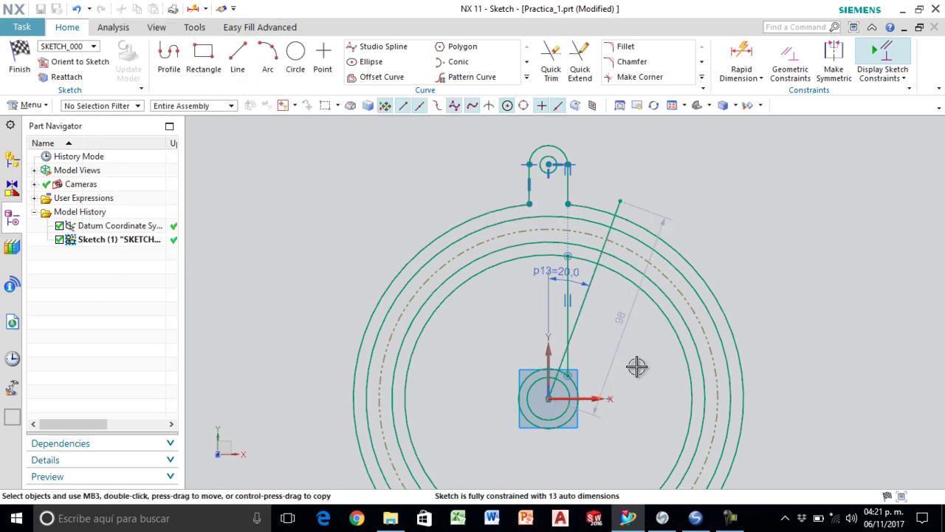
- Enable intersection snapping and sketch a 12 mm diameter circle centred where the inclined line crosses the dash-dot centre circle
scroll(604, 247, "up", 1)
scroll(604, 248, "up", 1)
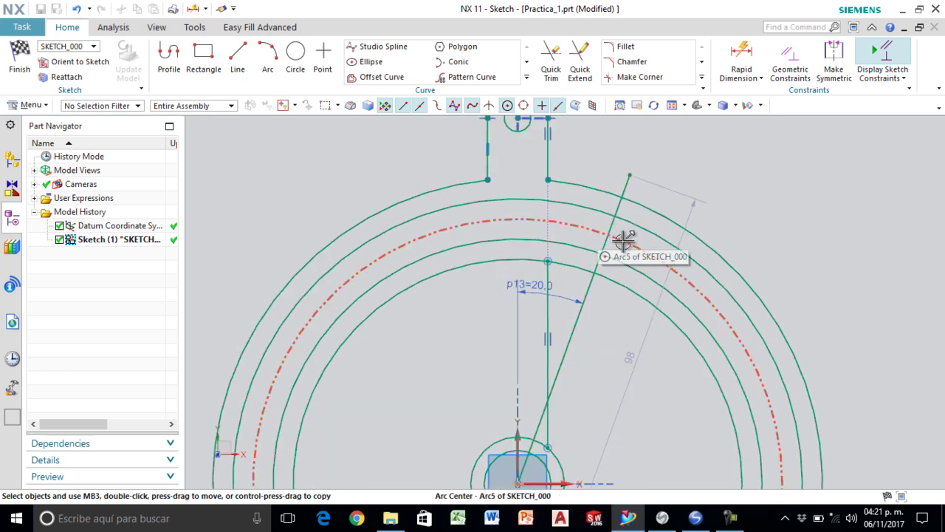
left_click(606, 234)
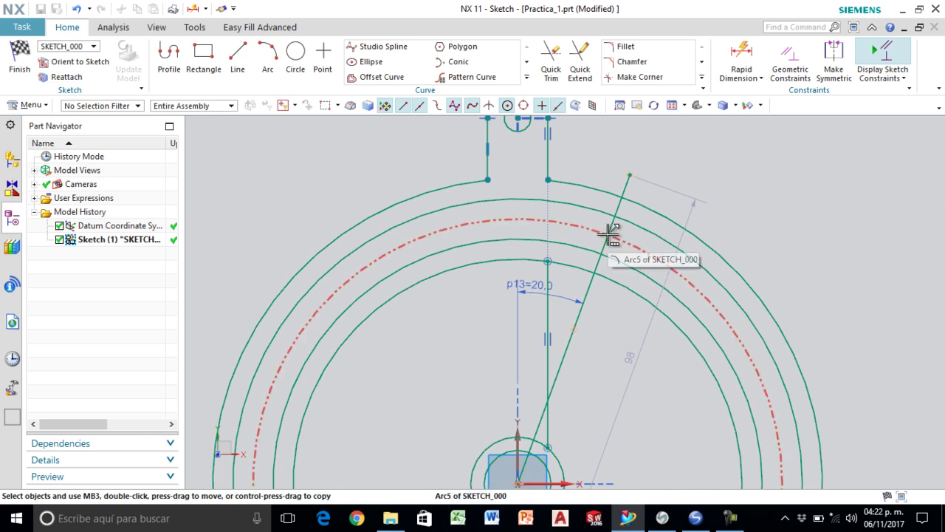
left_click(296, 65)
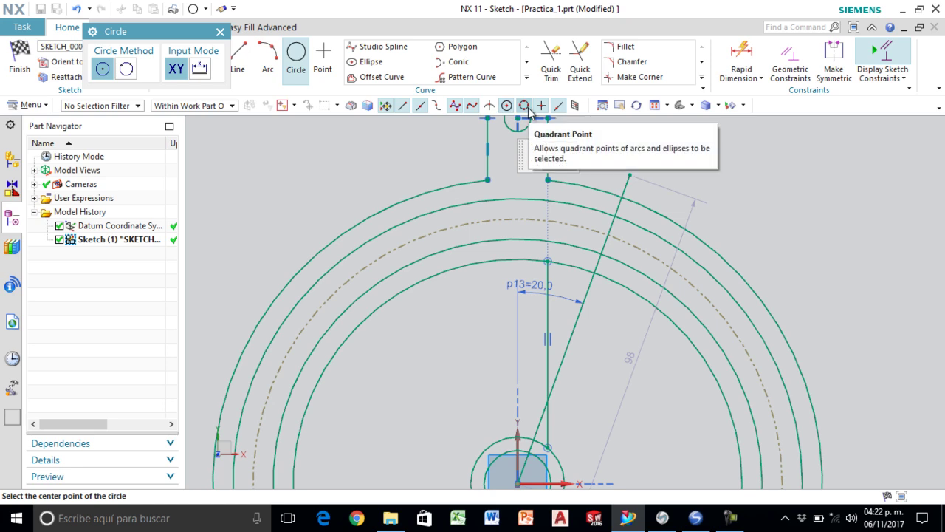
left_click(490, 106)
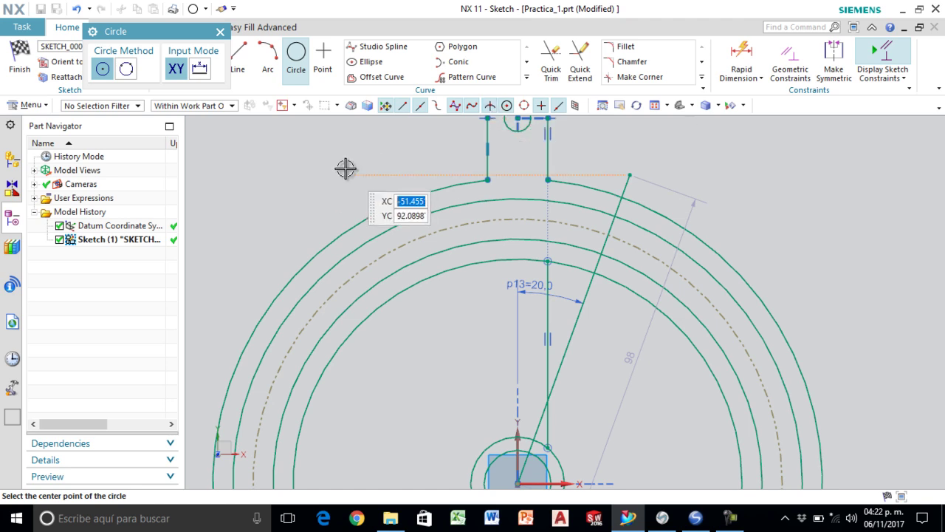
left_click(608, 235)
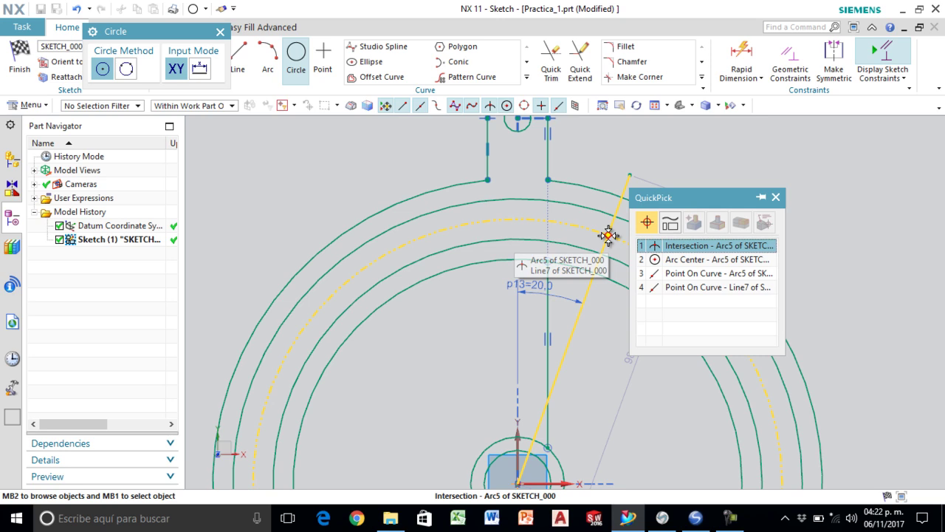
left_click(660, 246)
scroll(627, 236, "up", 4)
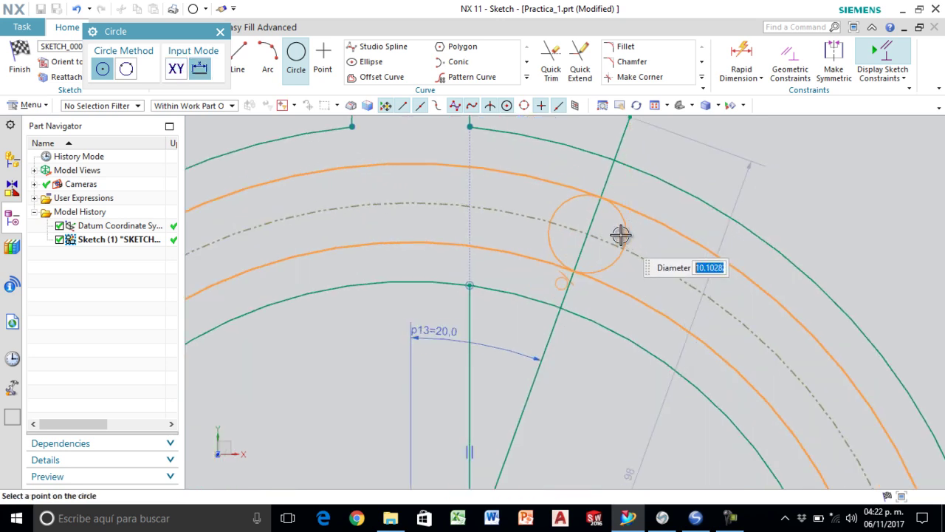
left_click(574, 274)
scroll(631, 302, "up", 1)
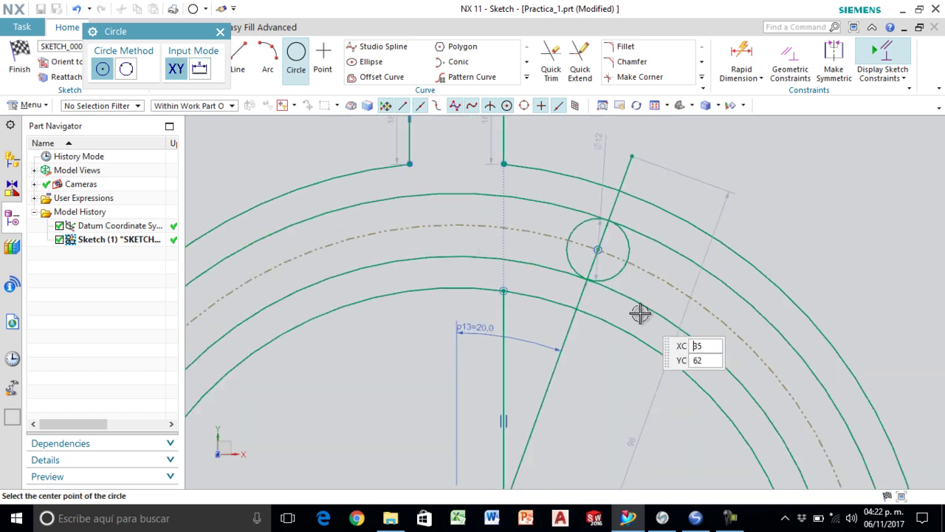
scroll(618, 287, "down", 2)
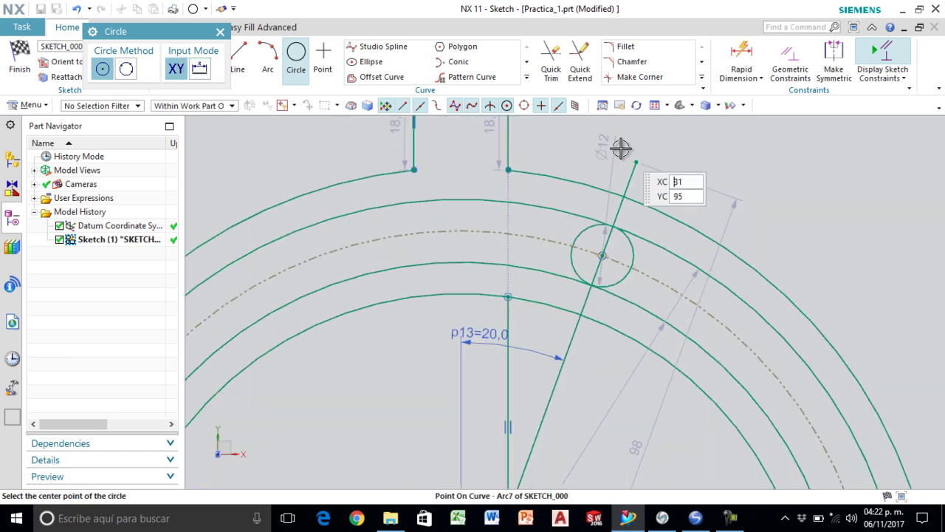
- Sketch a larger concentric circle around the 12 mm circle, passing through the inclined line's intersection with the outermost large circle
left_click(602, 256)
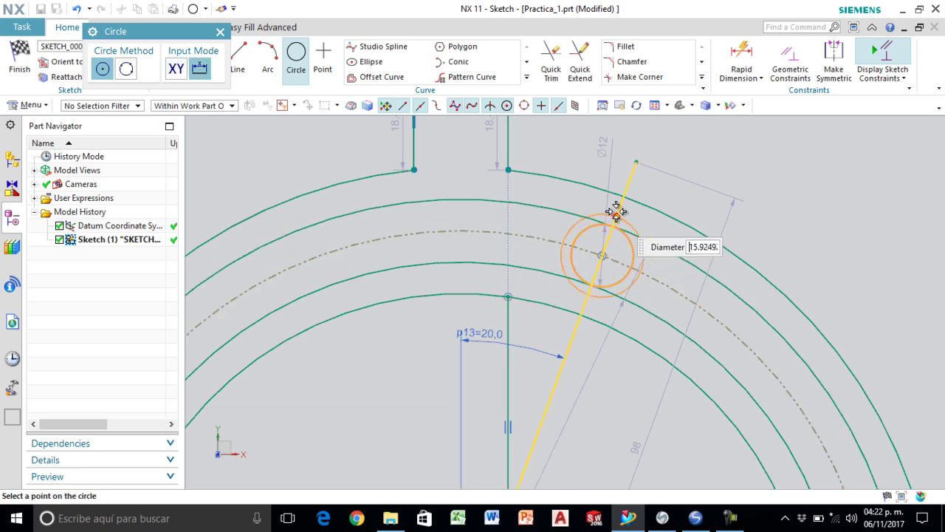
left_click(625, 195)
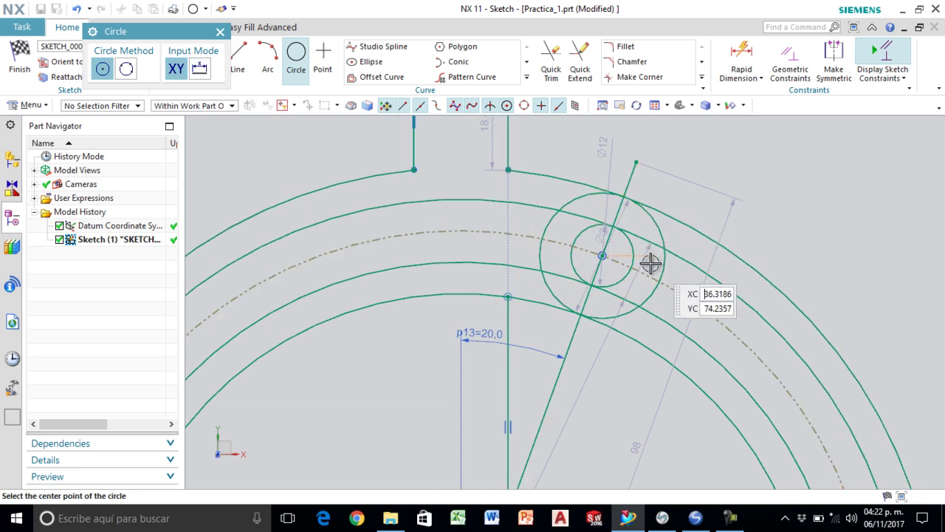
scroll(605, 240, "up", 1)
scroll(606, 241, "up", 1)
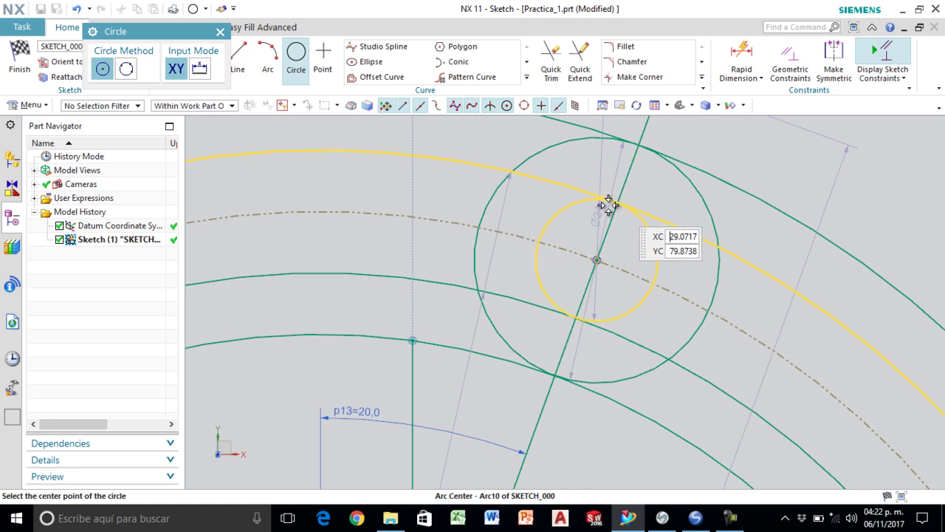
scroll(702, 266, "down", 4)
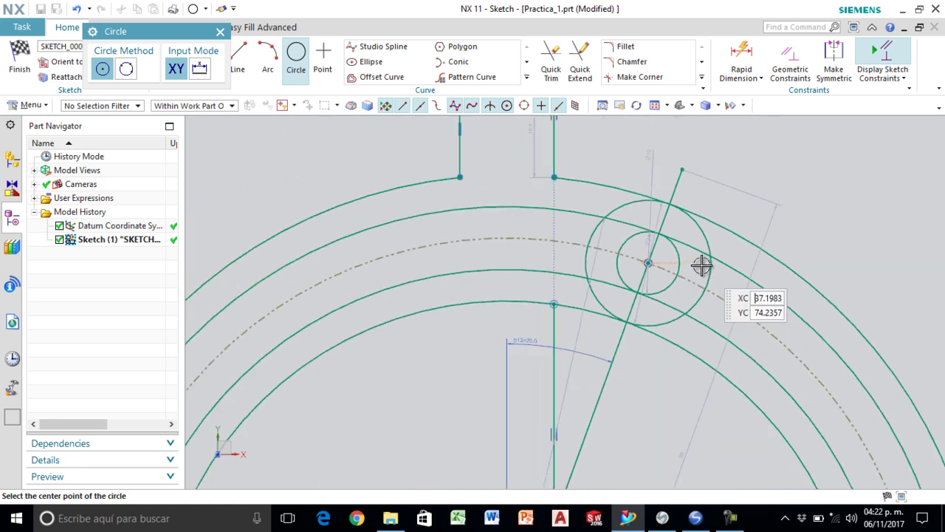
key("Escape")
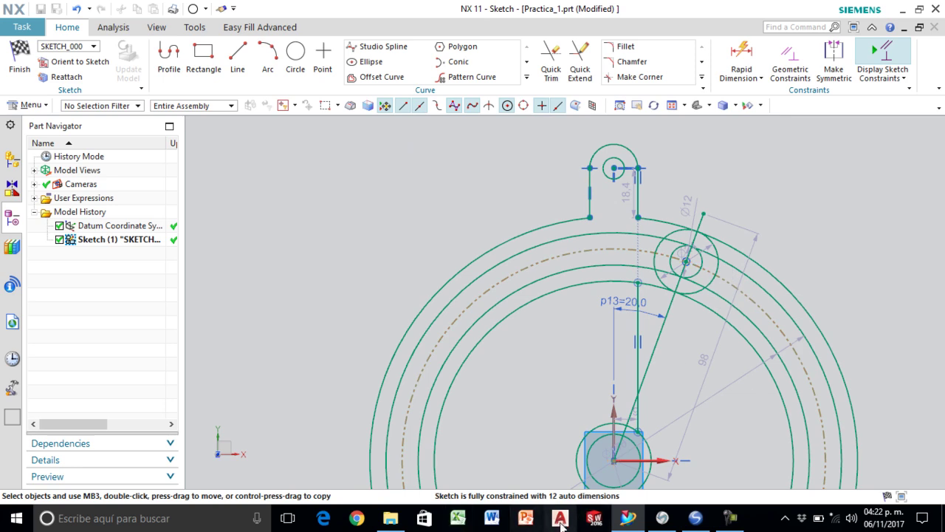
- Check the slot's left-end angles in the reference drawing, then sketch a line about 123 mm long from the origin up-left beyond the outermost circle
left_click(663, 519)
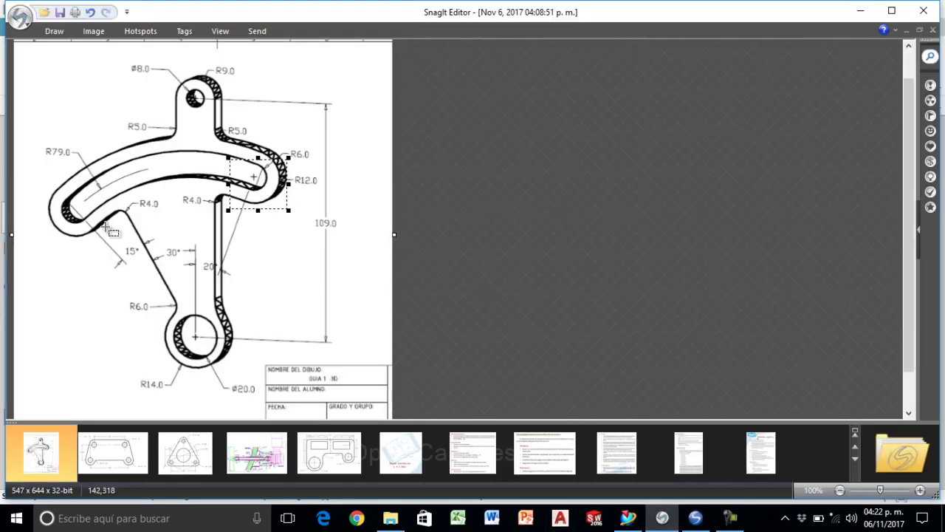
left_click_drag(150, 238, 198, 274)
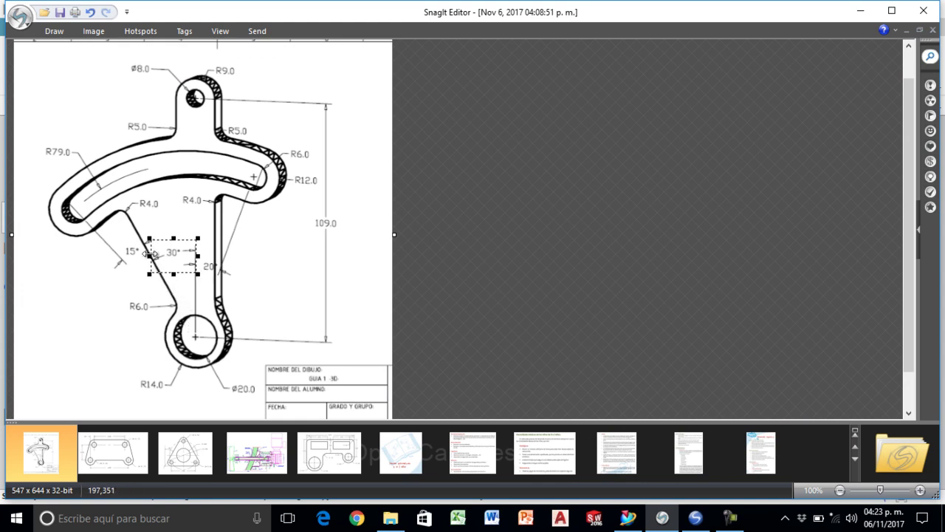
left_click_drag(104, 237, 177, 276)
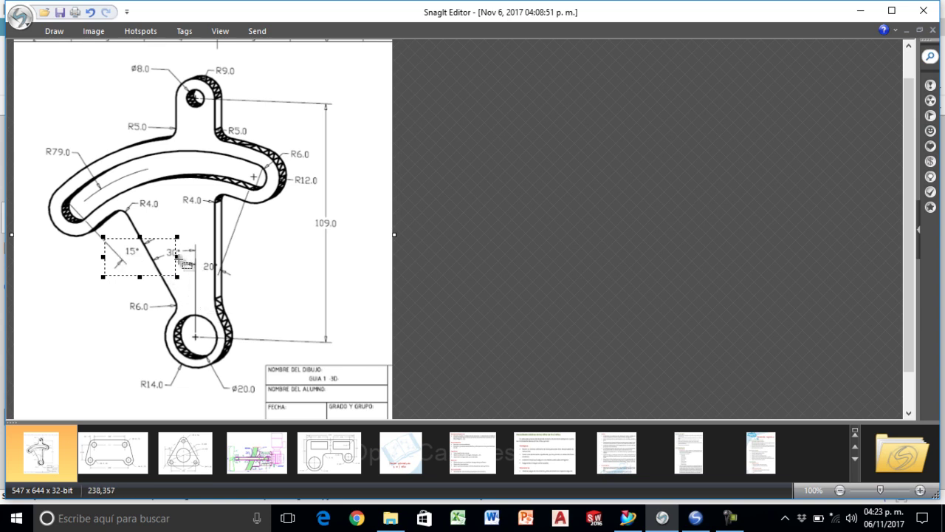
left_click_drag(46, 183, 105, 251)
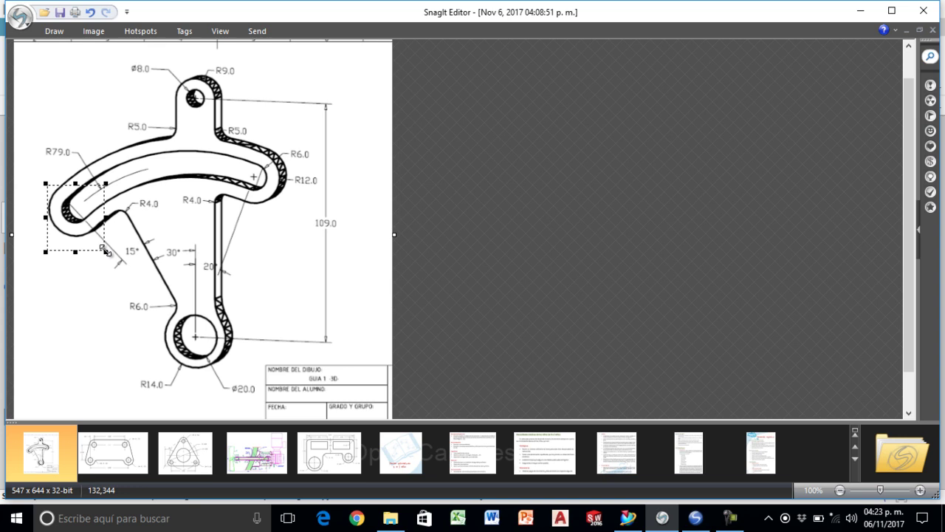
key("alt+Tab")
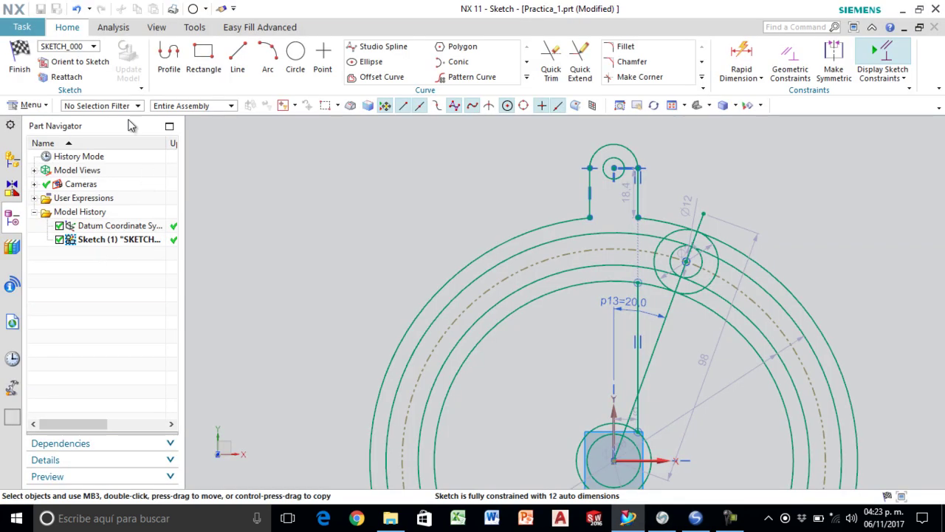
left_click(237, 58)
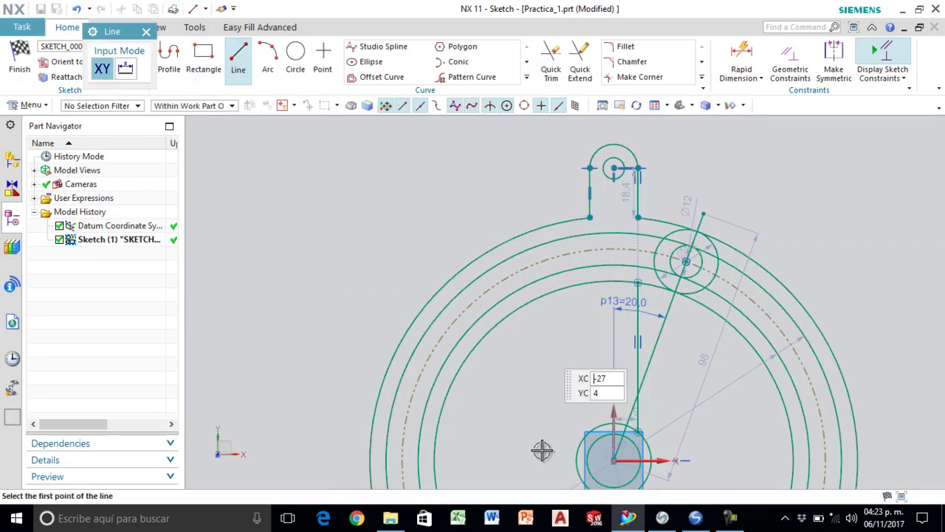
left_click(613, 458)
left_click(328, 295)
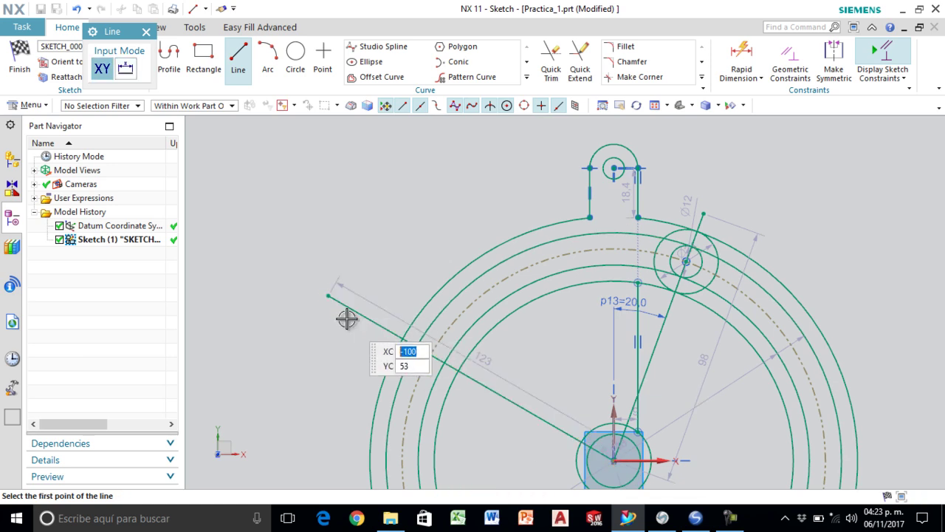
key("Escape")
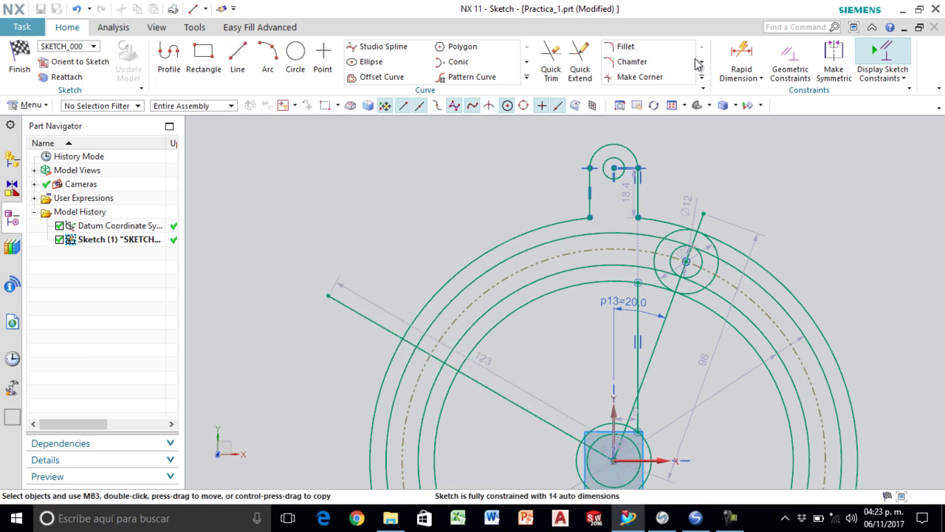
- Dimension the angle between the vertical axis and the new left inclined line and set it to 45 degrees
left_click(741, 58)
left_click(613, 411)
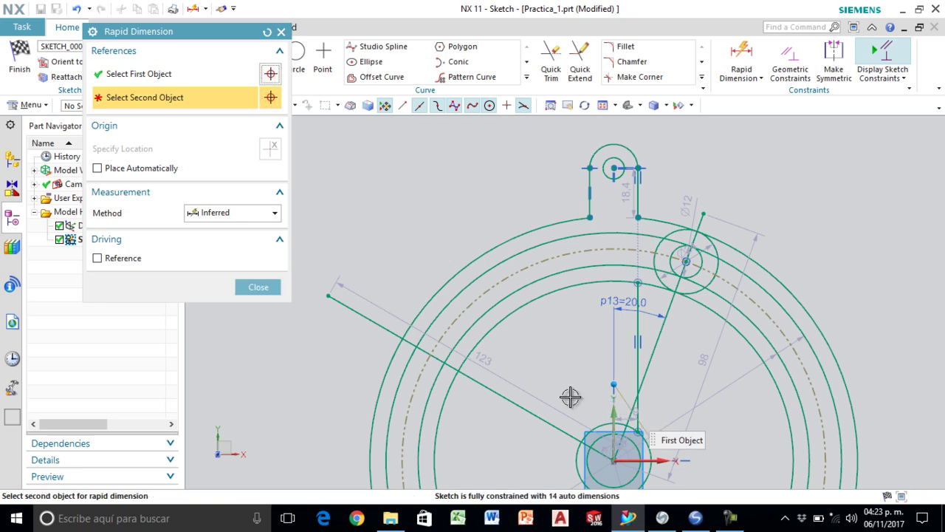
left_click(527, 409)
left_click(581, 356)
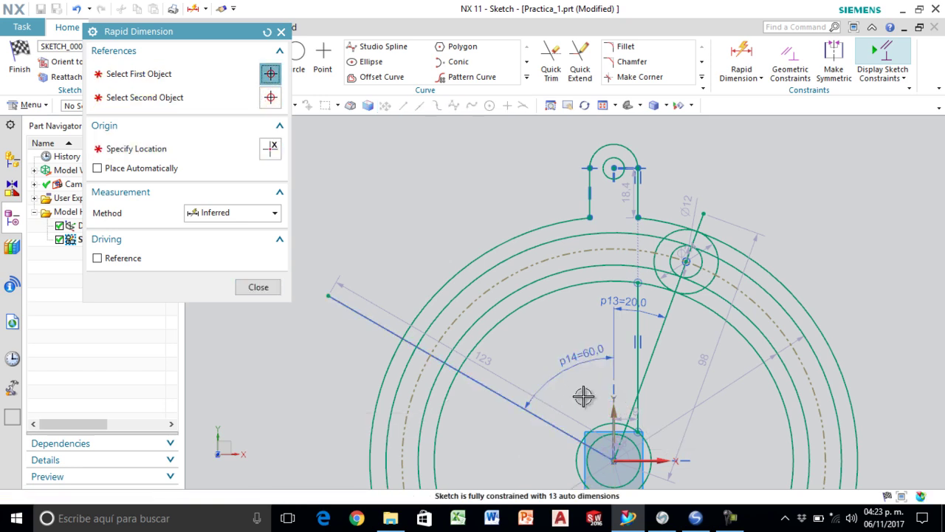
key("Return")
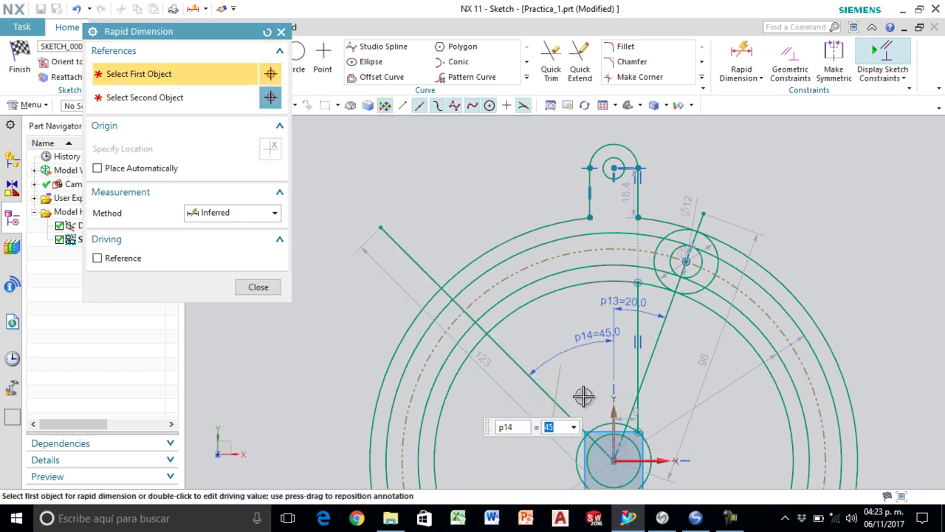
key("Escape")
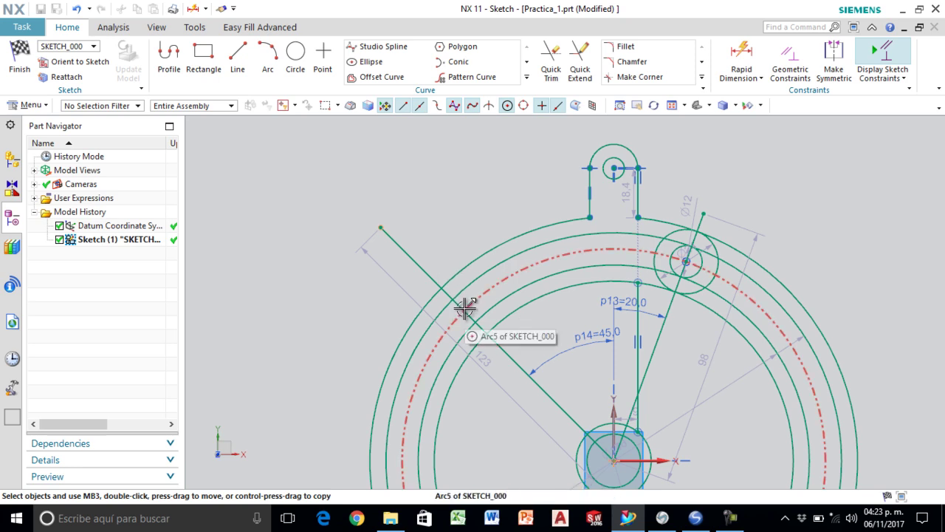
- Sketch concentric 12 mm and 24 mm diameter circles centred where the 45-degree line crosses the dash-dot centre circle
key("o")
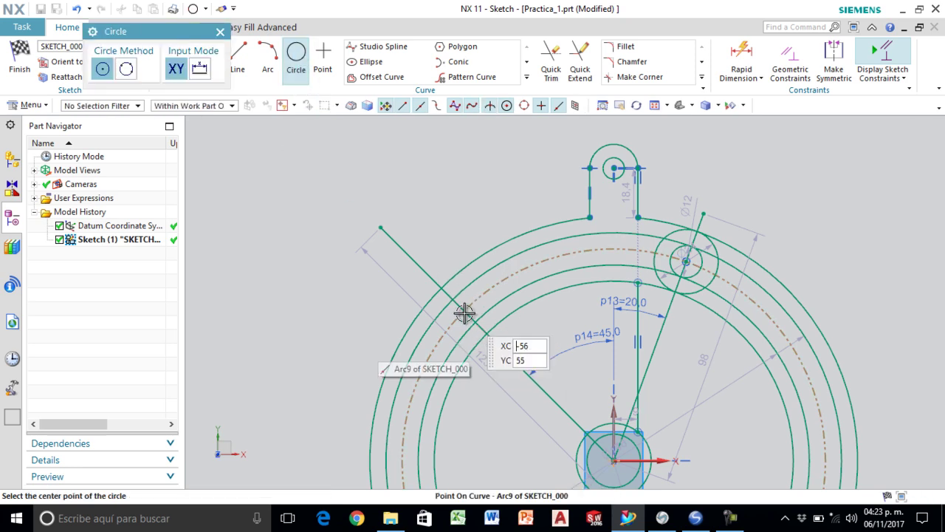
left_click(456, 300)
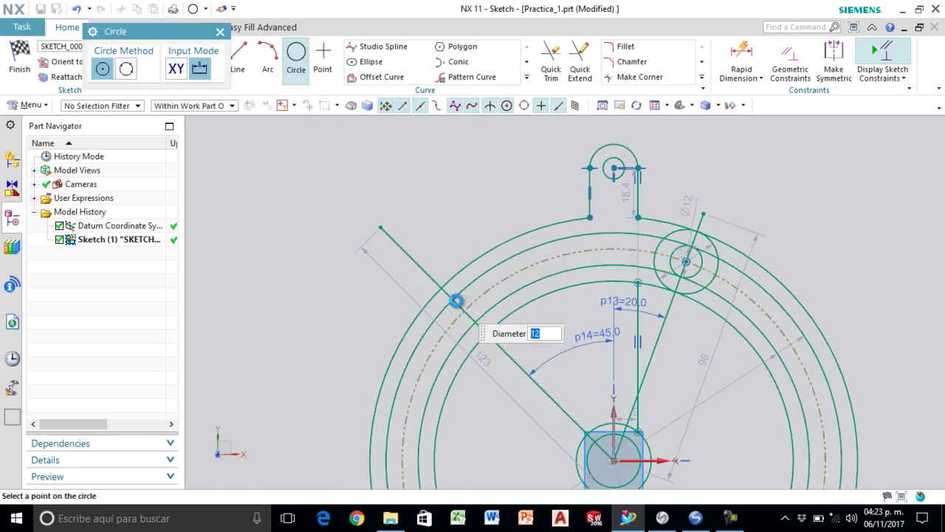
key("Return")
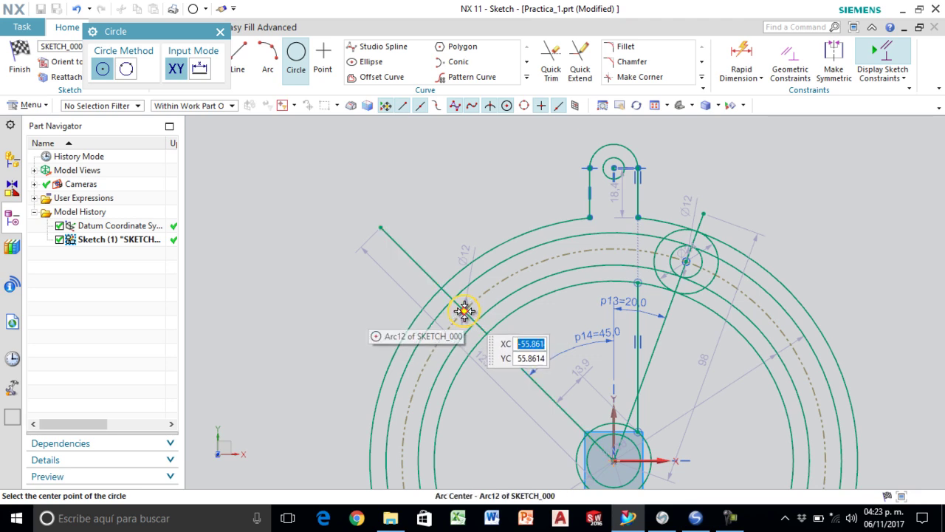
left_click(464, 311)
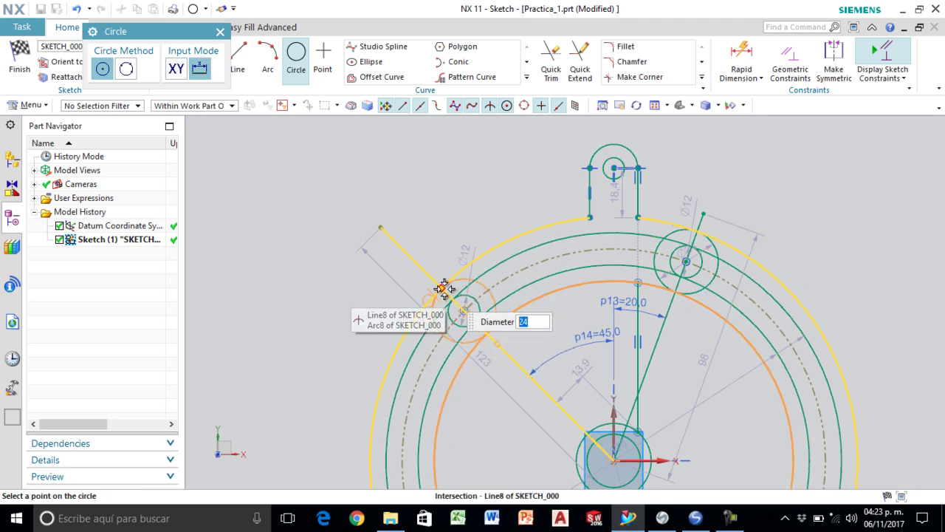
key("Return")
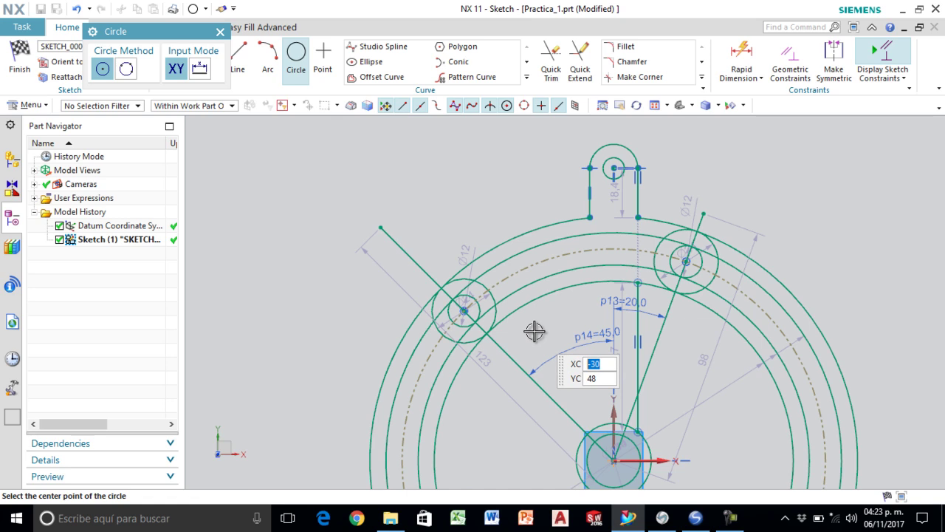
key("Escape")
- Check the lever's left edge in the reference drawing, then sketch an inclined line about 103 mm long from the origin between the vertical axis and 45-degree line
scroll(547, 295, "down", 2)
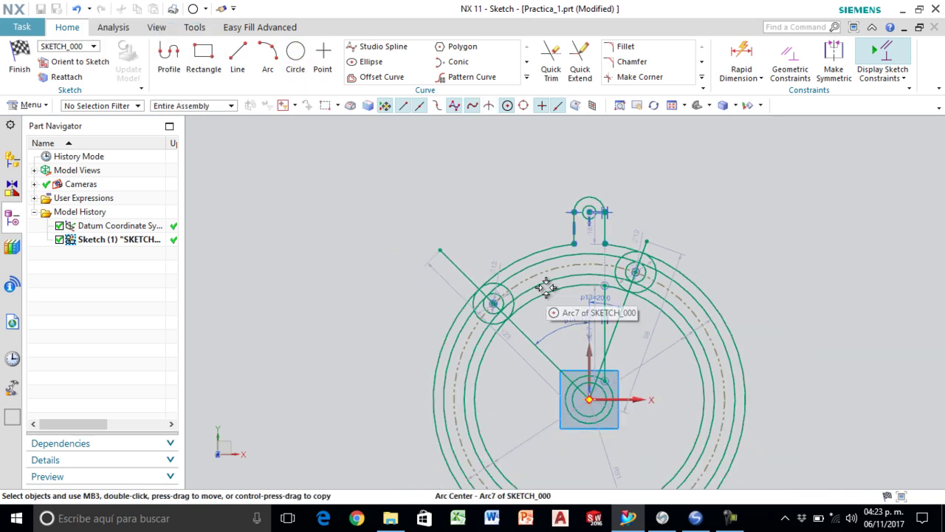
scroll(544, 363, "up", 2)
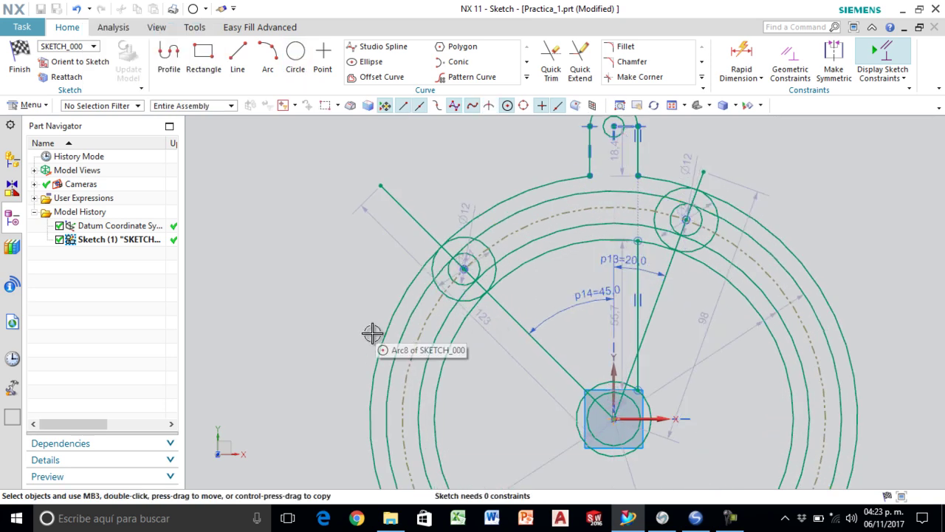
left_click(662, 518)
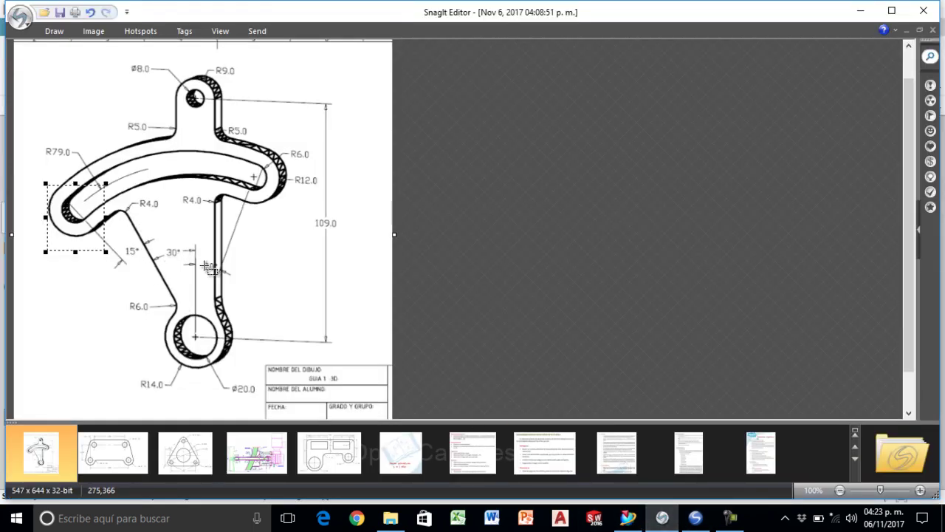
key("alt+Tab")
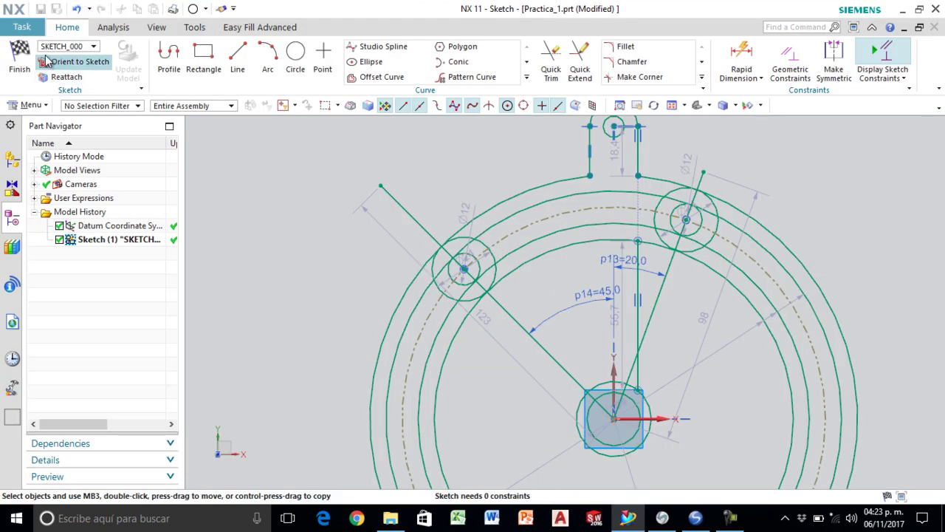
left_click(238, 56)
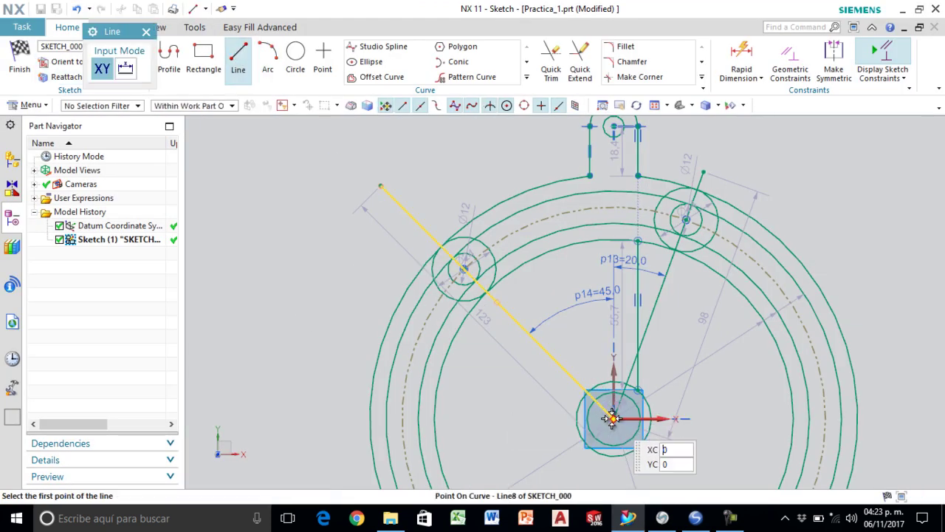
left_click(613, 419)
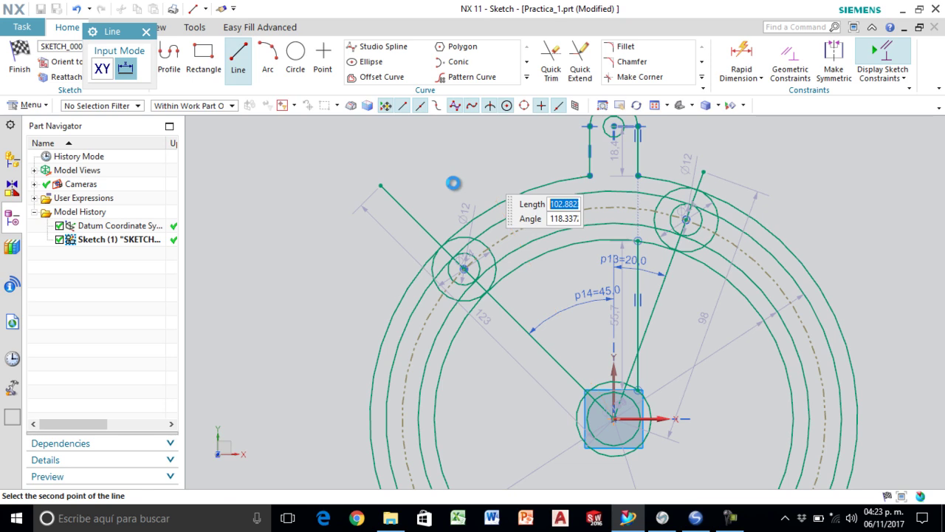
left_click(483, 175)
key("Escape")
- Dimension the angle between the vertical axis and the lever's left edge line and set it to 30 degrees
left_click(741, 60)
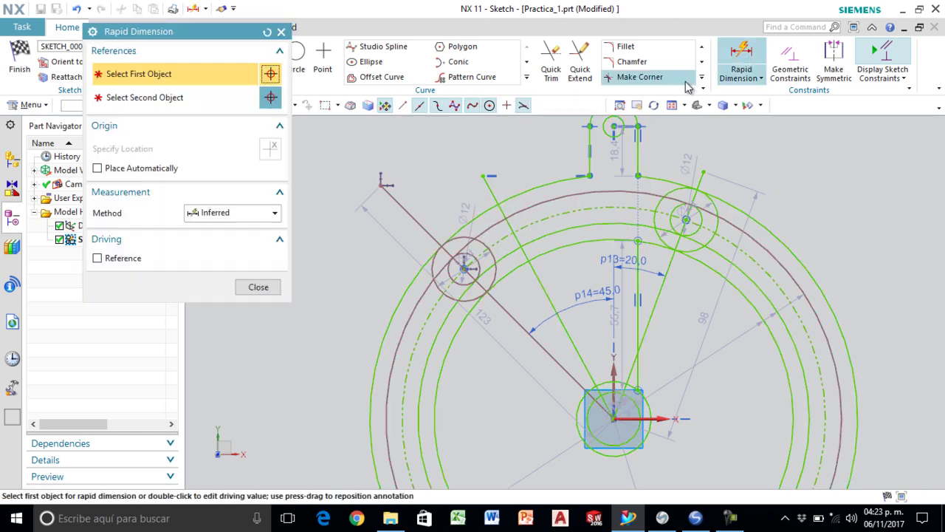
left_click(616, 373)
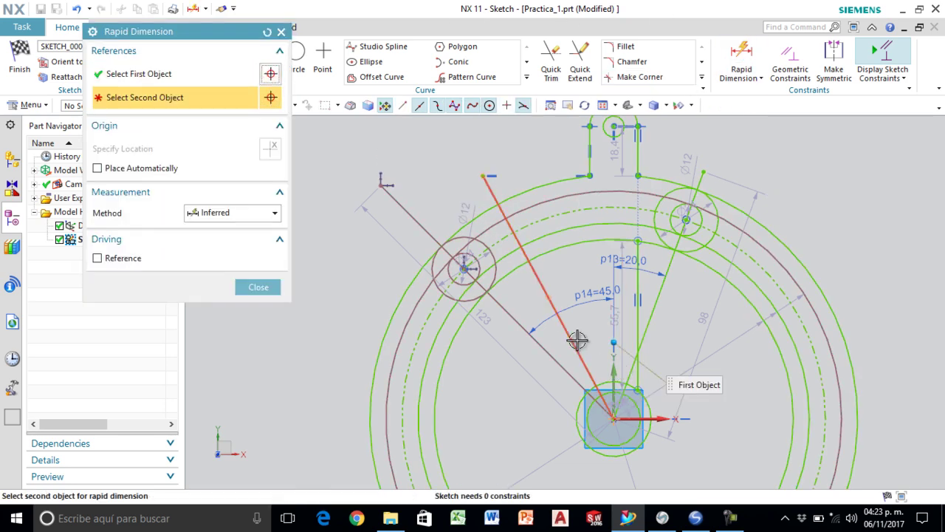
left_click(576, 332)
left_click(578, 281)
type("30")
key("Return")
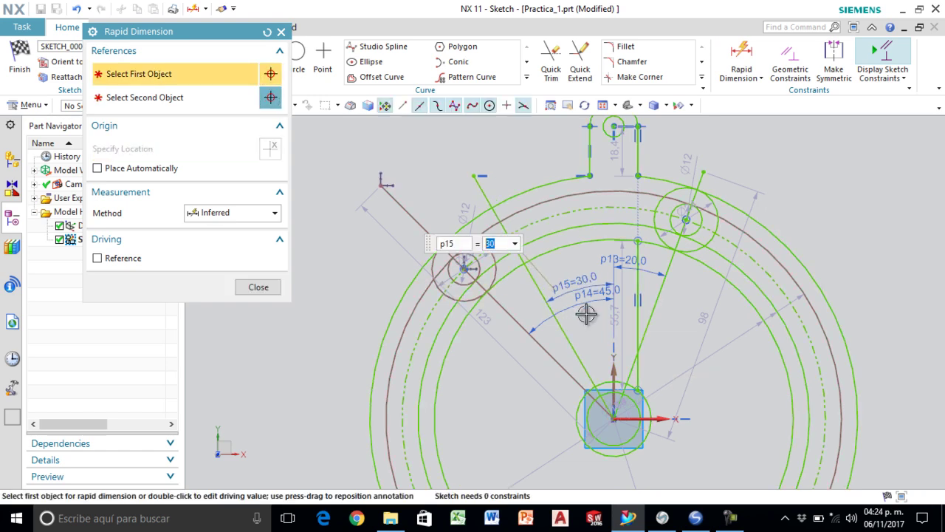
key("Escape")
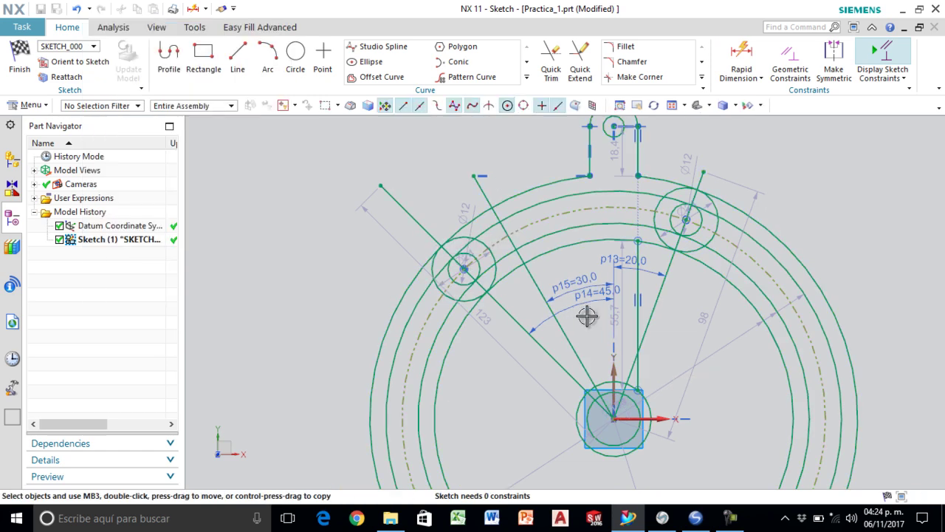
- Quick Trim the large concentric circles, including the dash-dot one, to keep only their upper arcs between the two slot ends
scroll(579, 299, "down", 2)
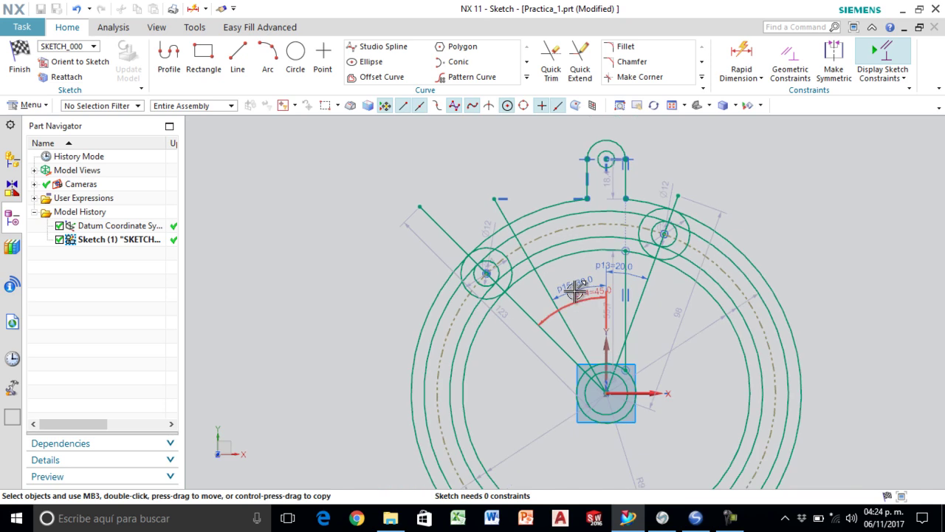
left_click(551, 68)
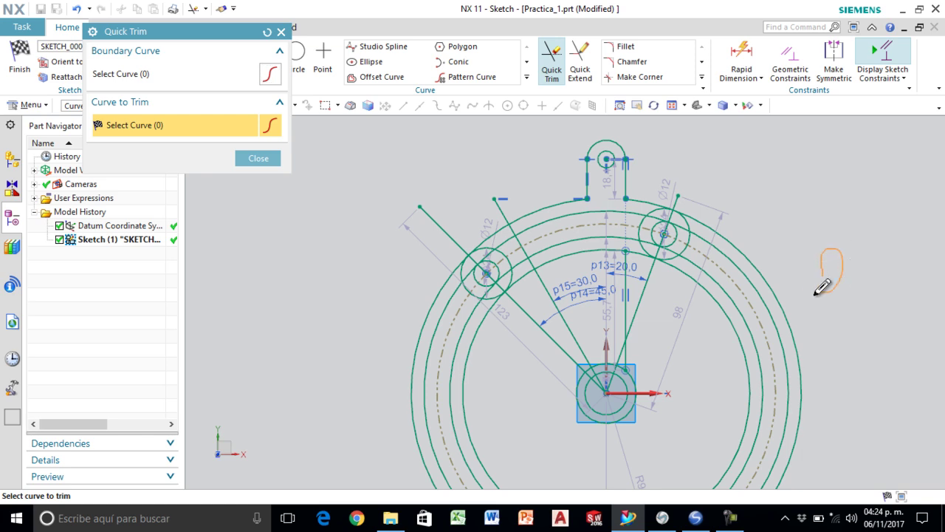
left_click_drag(774, 248, 729, 313)
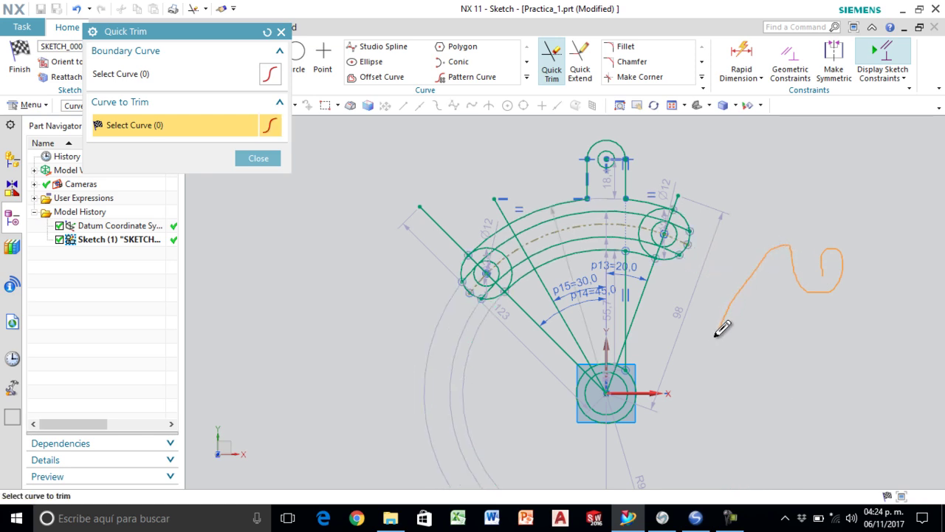
- Trim the overlapping arc ends and the inner halves of both circles at the slot's right end
scroll(594, 216, "up", 3)
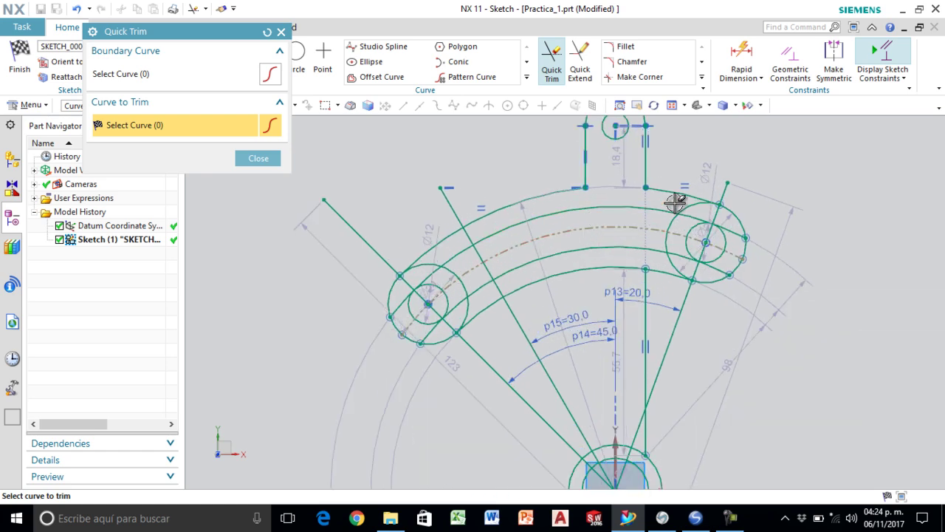
mouse_move(694, 199)
left_mouse_down()
mouse_move(739, 213)
mouse_move(728, 257)
mouse_move(709, 271)
mouse_move(667, 260)
left_mouse_up()
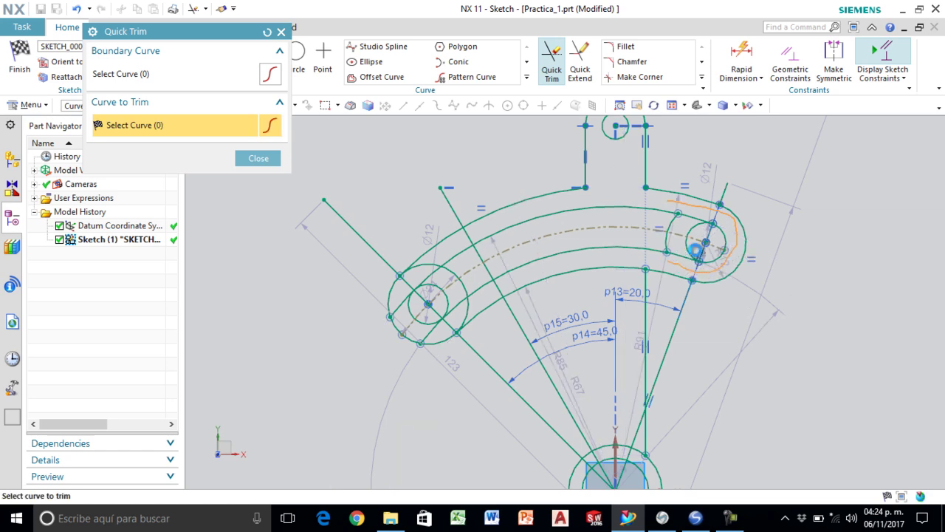
scroll(670, 229, "up", 2)
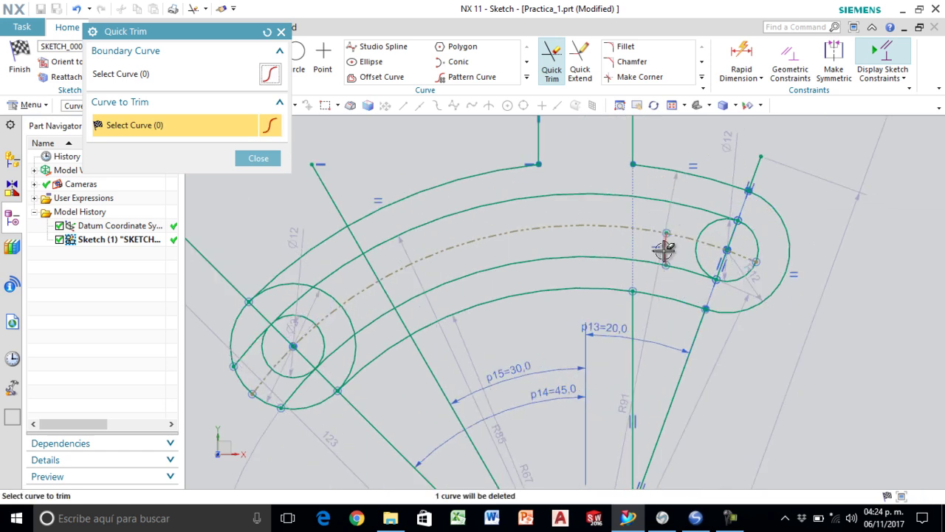
left_click(694, 249)
- Trim the 30-degree line back to the innermost slot arc, removing its portions across and above the slot
scroll(739, 244, "down", 1)
scroll(739, 244, "down", 1)
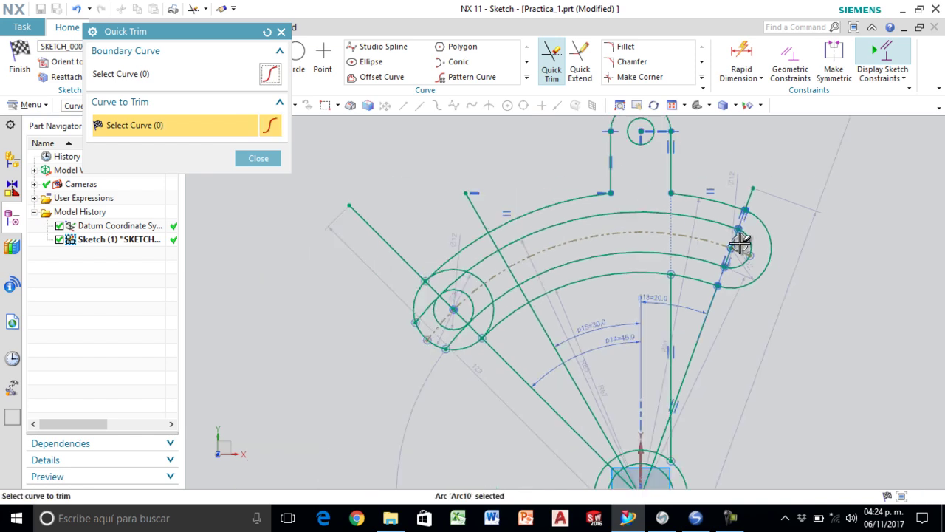
scroll(466, 308, "up", 1)
left_click(485, 196)
left_click(508, 247)
left_click(524, 265)
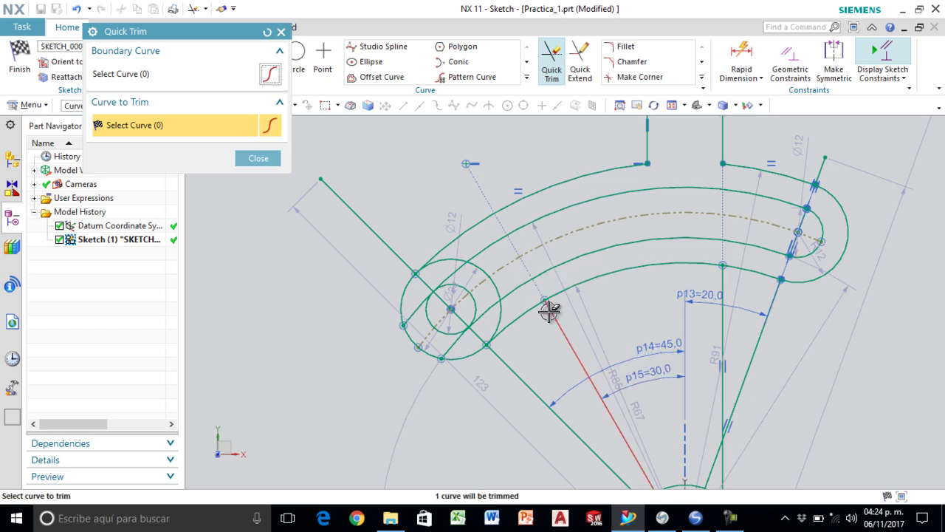
- Trim the innermost arc between the lever's edge lines, plus the overlapping arc ends and inner circle halves at the slot's left end
left_click(664, 268)
scroll(628, 286, "down", 2)
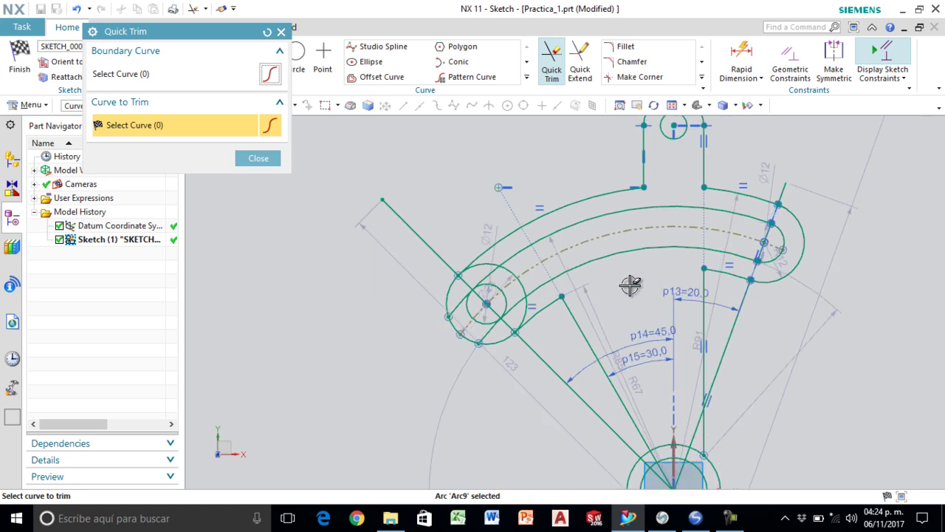
scroll(489, 294, "up", 2)
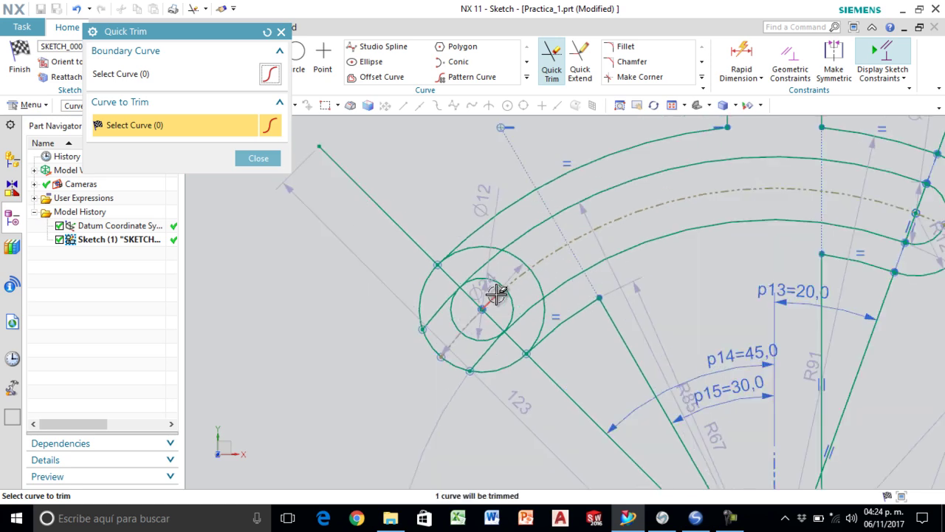
left_click(468, 254)
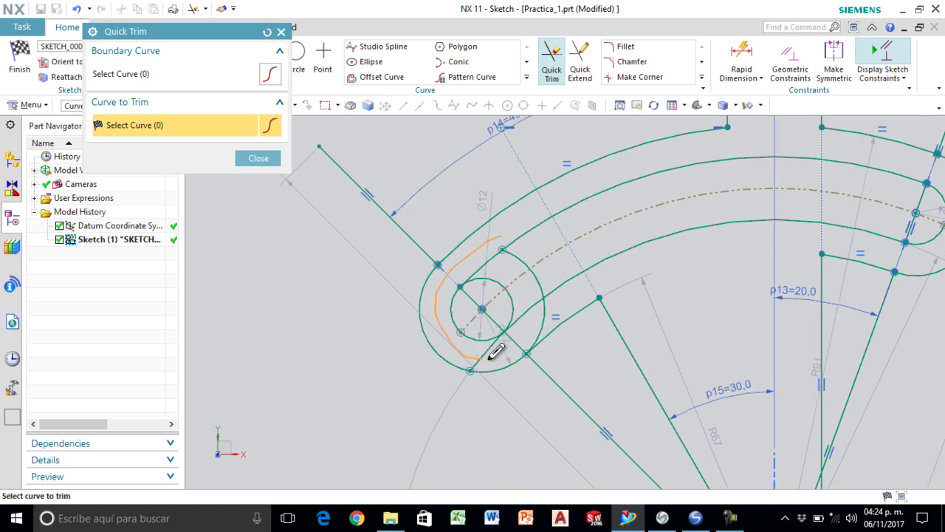
left_click(556, 309)
left_click(543, 282)
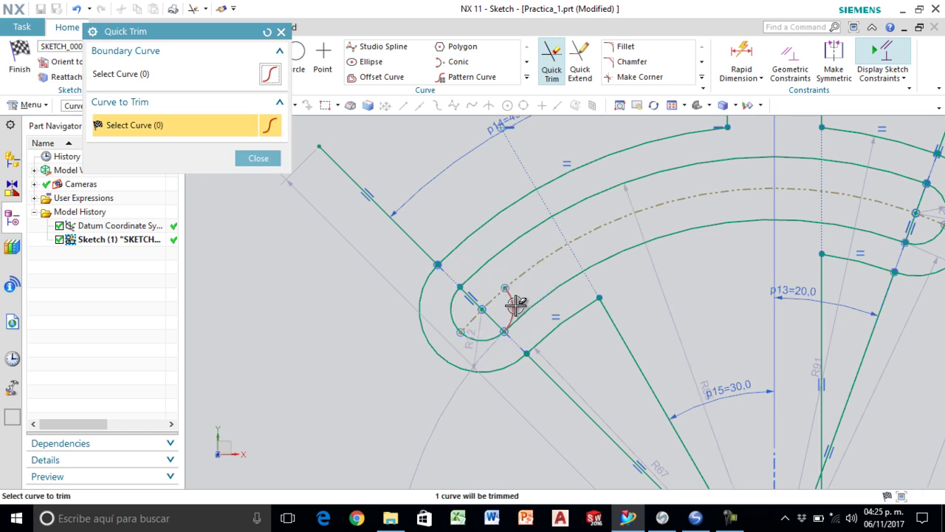
scroll(508, 274, "down", 3)
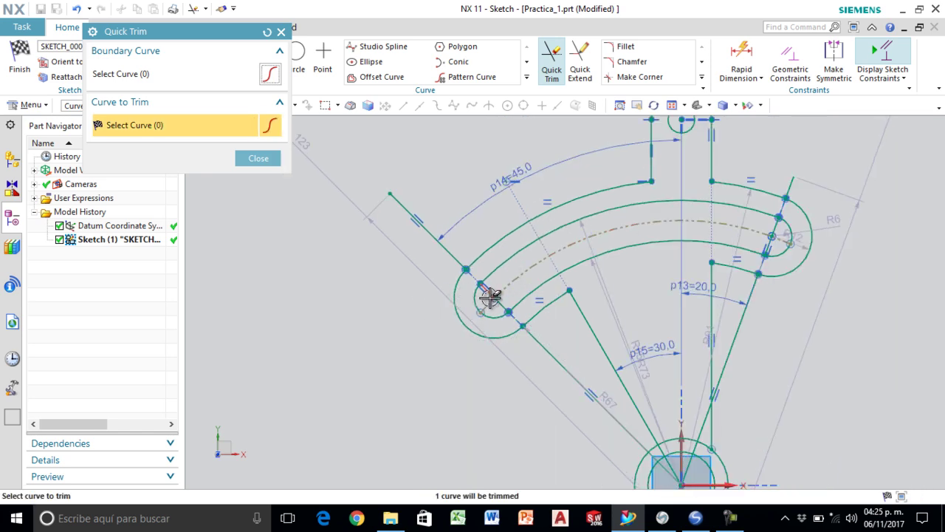
- Delete the segment of the 45-degree line that extends outward beyond the slot's left end
key("Escape")
left_click(451, 254)
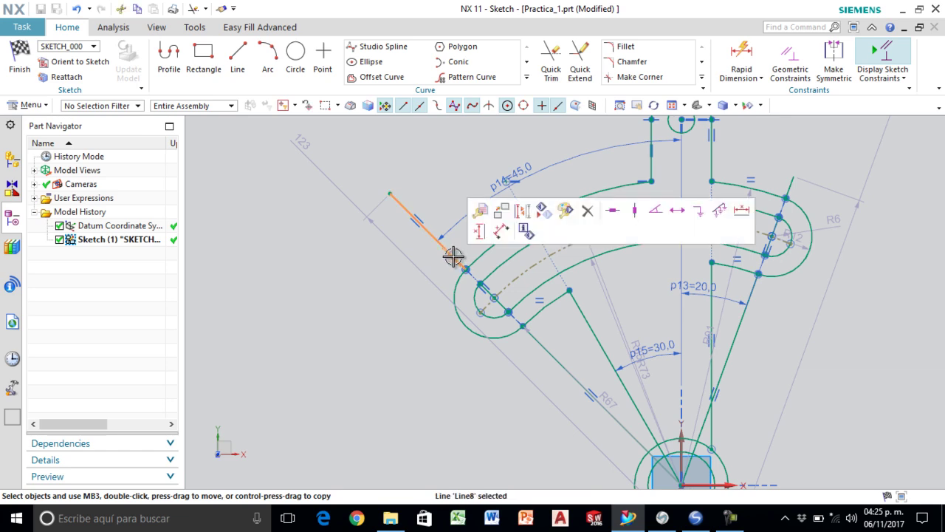
key("Escape")
- Convert the 45-degree and 20-degree lines between the hub and the slot ends to reference lines
scroll(449, 249, "down", 3)
scroll(474, 307, "up", 3)
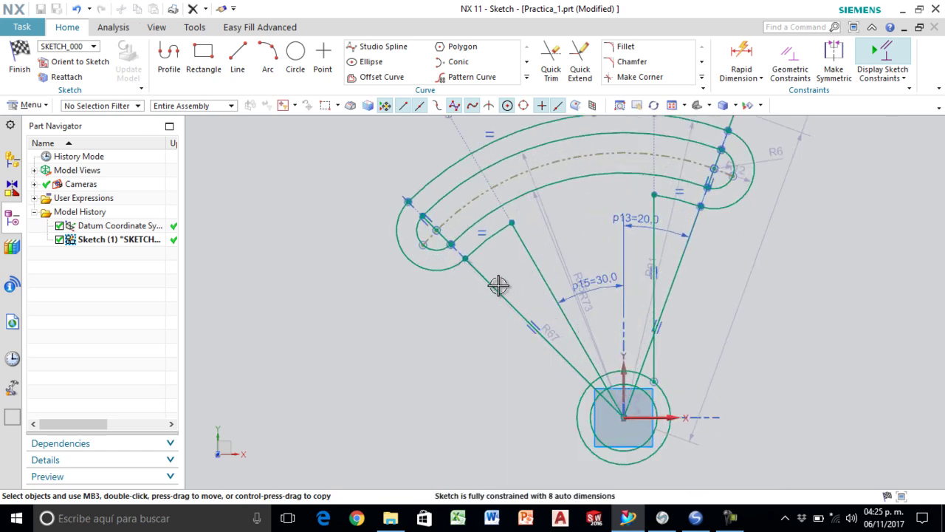
left_click(498, 285)
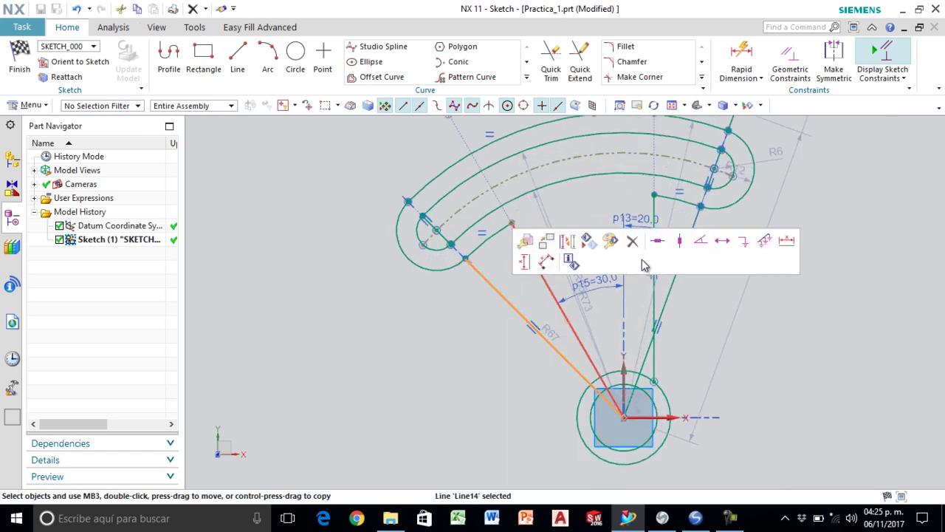
right_click(502, 285)
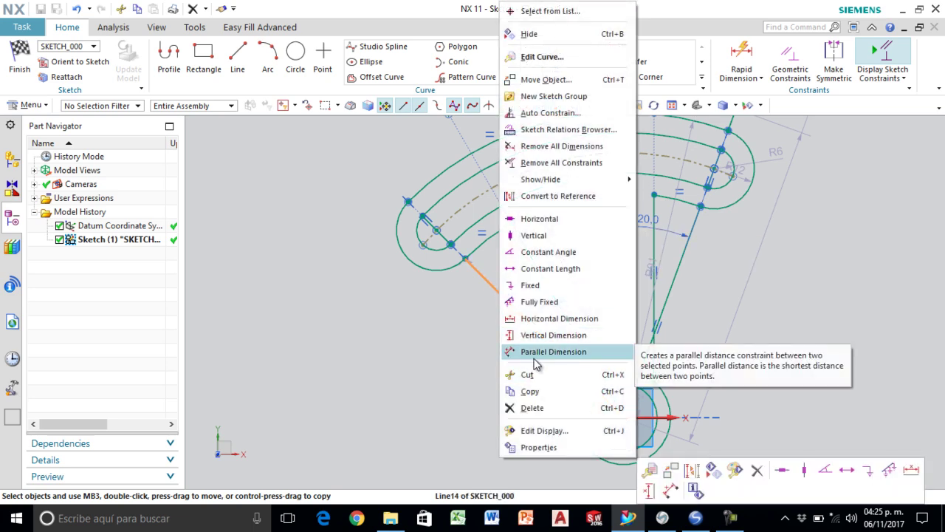
left_click(559, 196)
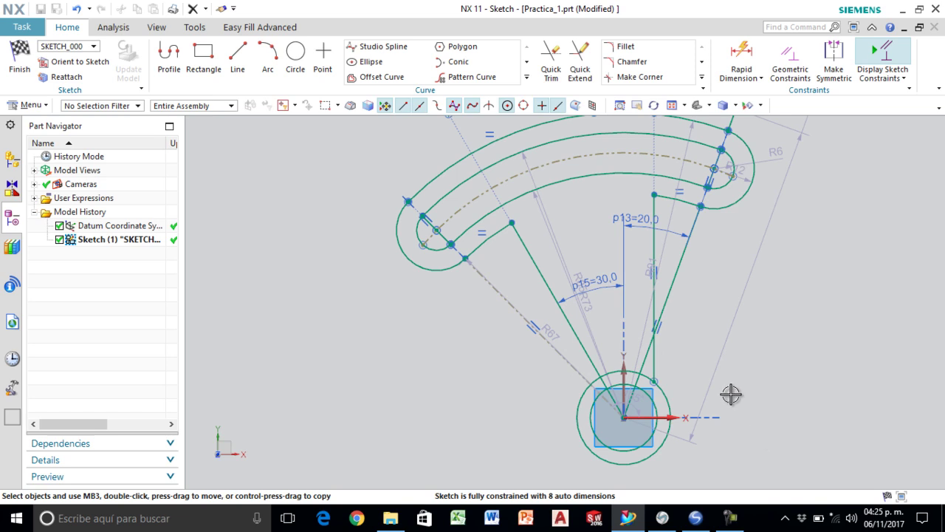
scroll(691, 278, "up", 3)
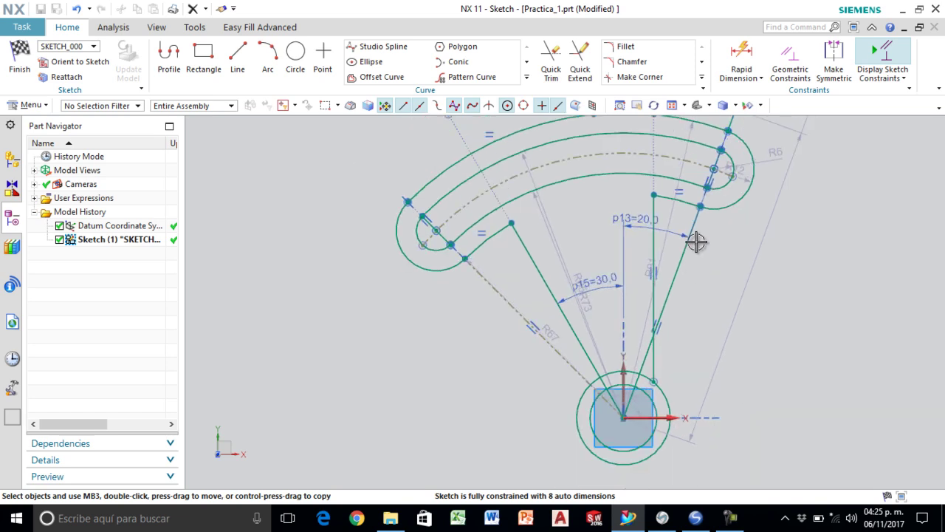
right_click(681, 253)
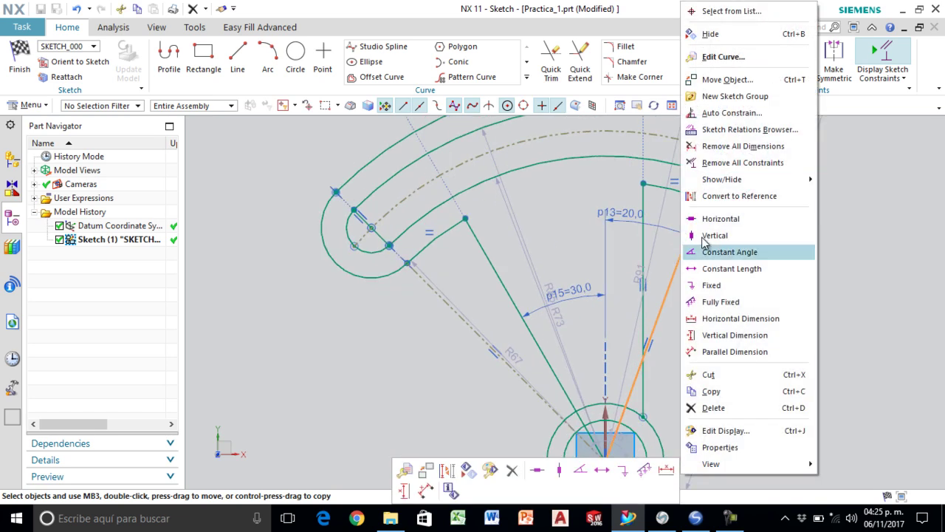
left_click(734, 196)
- Quick Trim the 30-degree line inside the hub circles and the outer hub circle's upper arc between the lever's edge lines
scroll(738, 369, "down", 3)
scroll(694, 378, "up", 5)
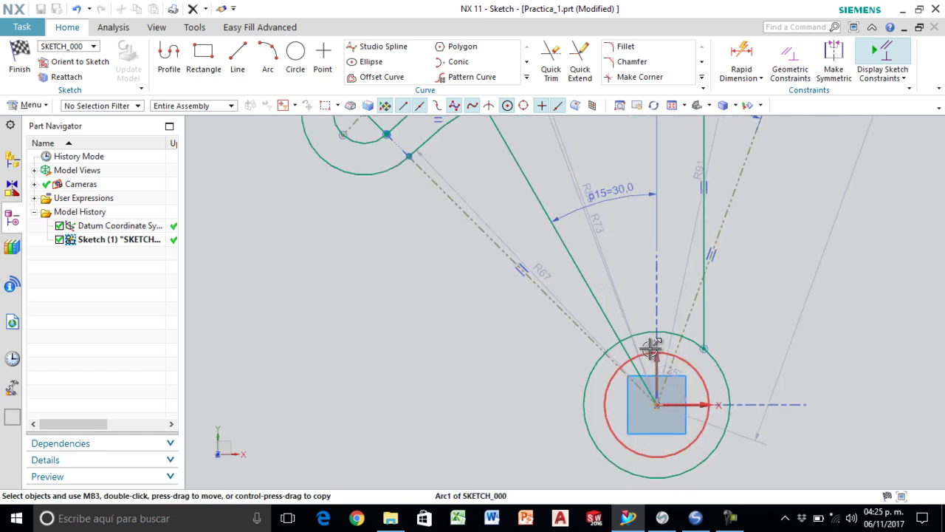
scroll(554, 280, "down", 2)
scroll(633, 394, "up", 2)
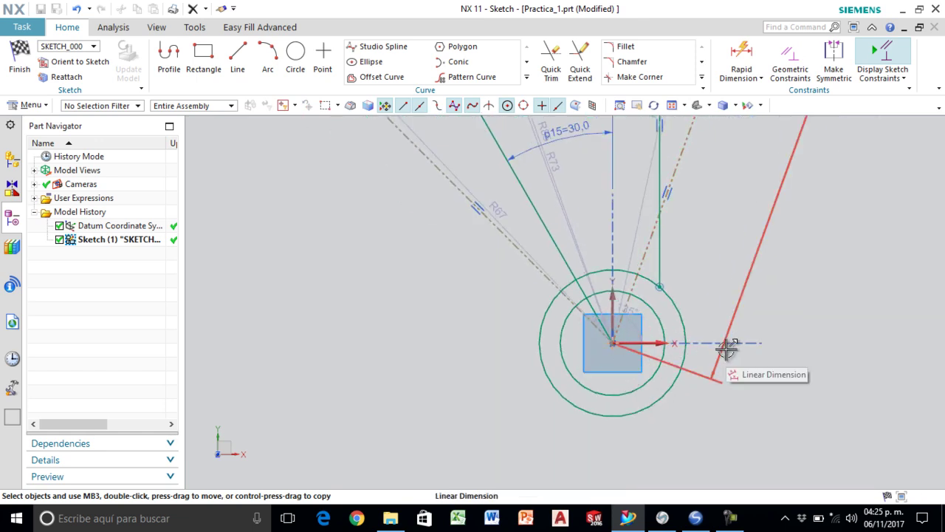
left_click(551, 69)
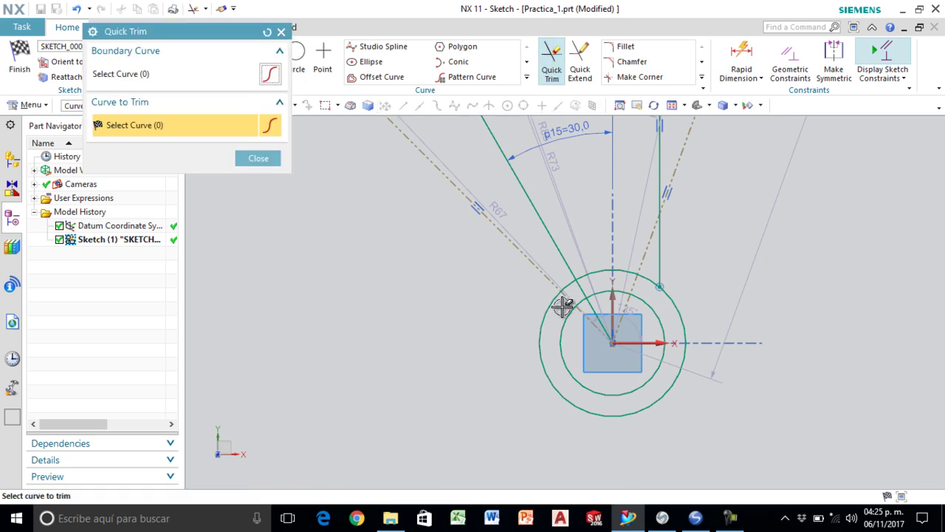
left_click(603, 327)
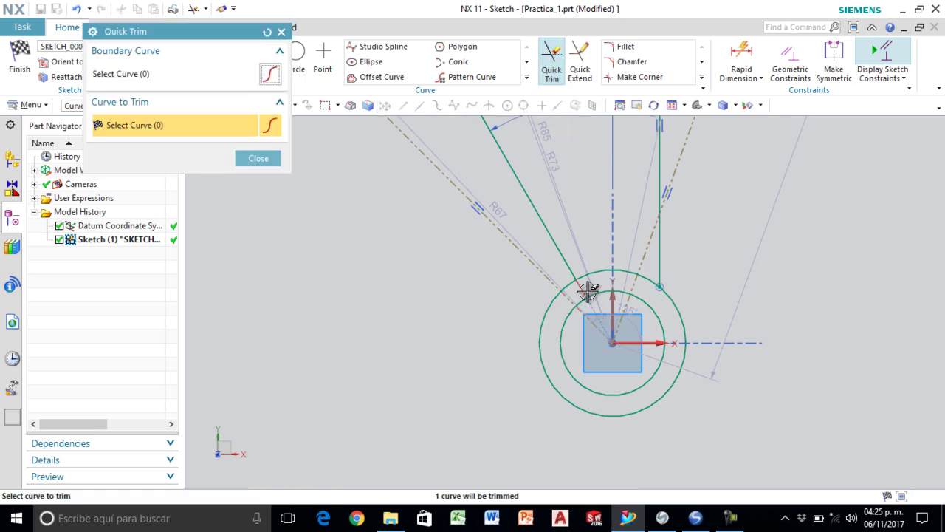
left_click(603, 271)
left_click(651, 276)
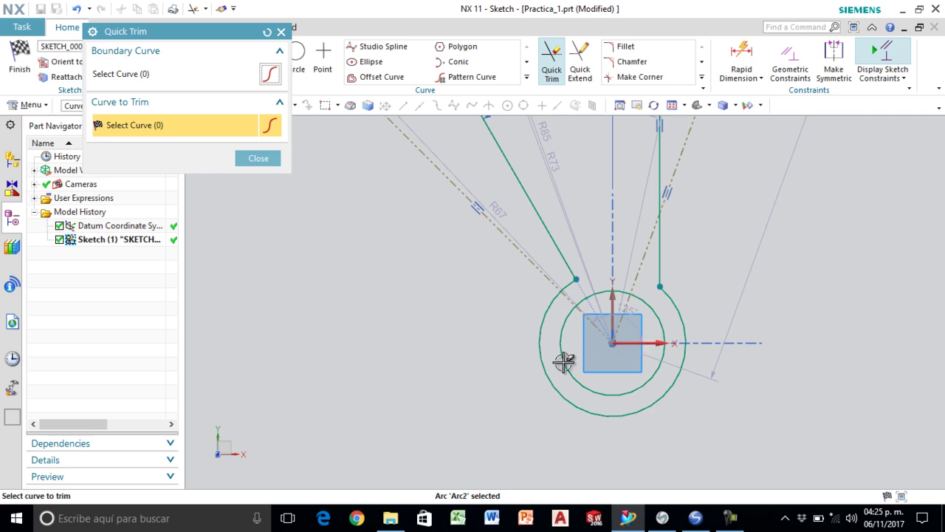
- Check the trimmed profile from the hub through the curved slot to the upper lug for leftover segments
scroll(566, 356, "down", 2)
scroll(619, 362, "down", 1)
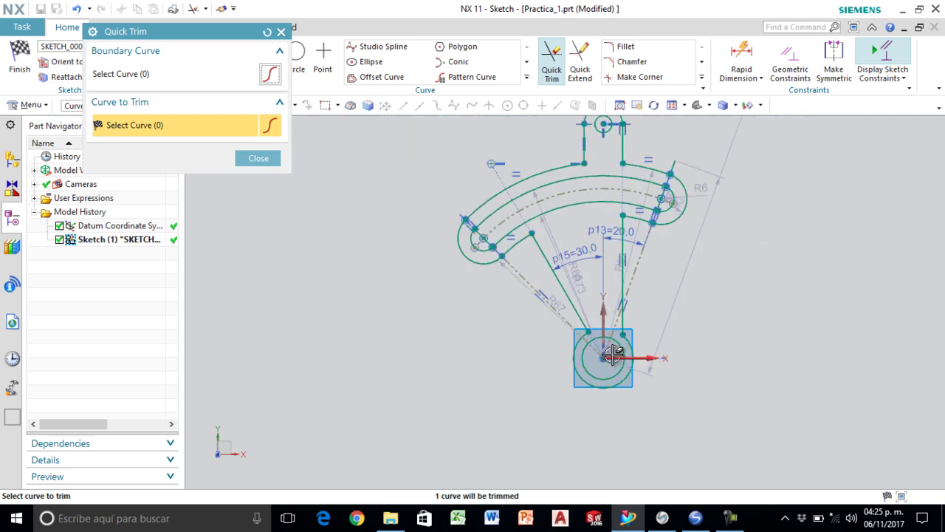
left_click(605, 272)
left_click(584, 252)
scroll(568, 224, "up", 1)
scroll(660, 236, "up", 1)
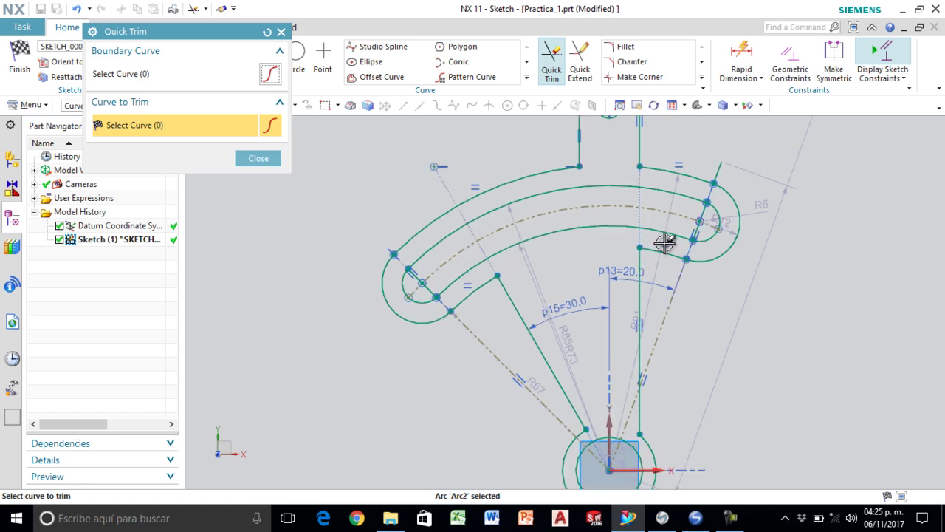
scroll(656, 246, "down", 2)
scroll(627, 154, "up", 2)
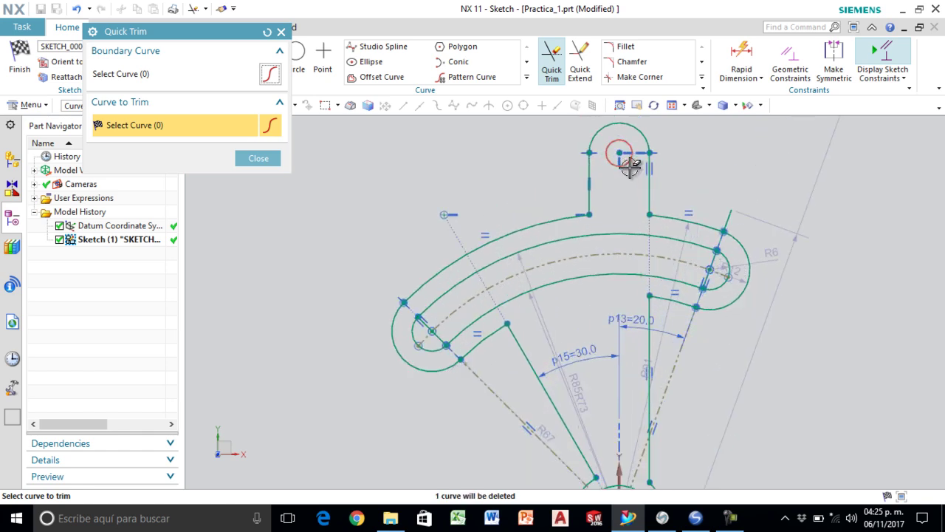
left_click(629, 167)
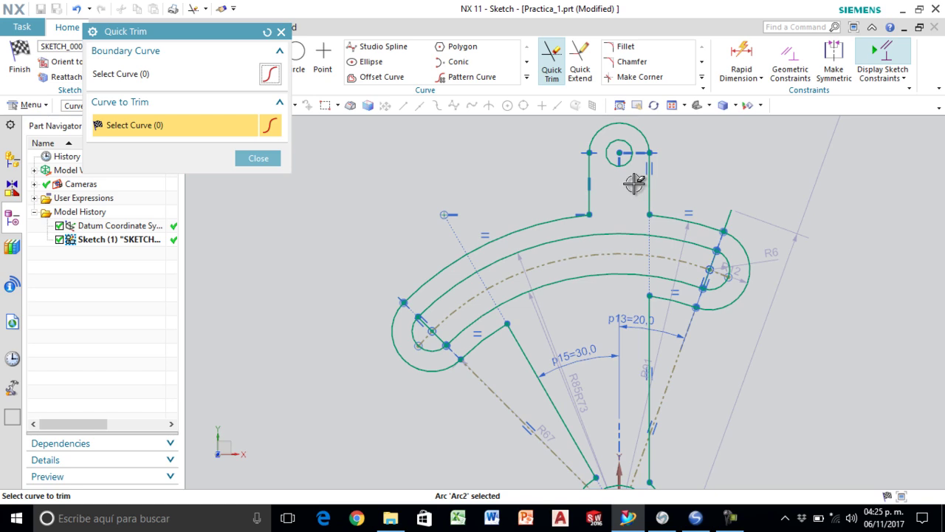
key("Escape")
- Hide all sketch dimensions, datum points and coordinate systems
key("ctrl+w")
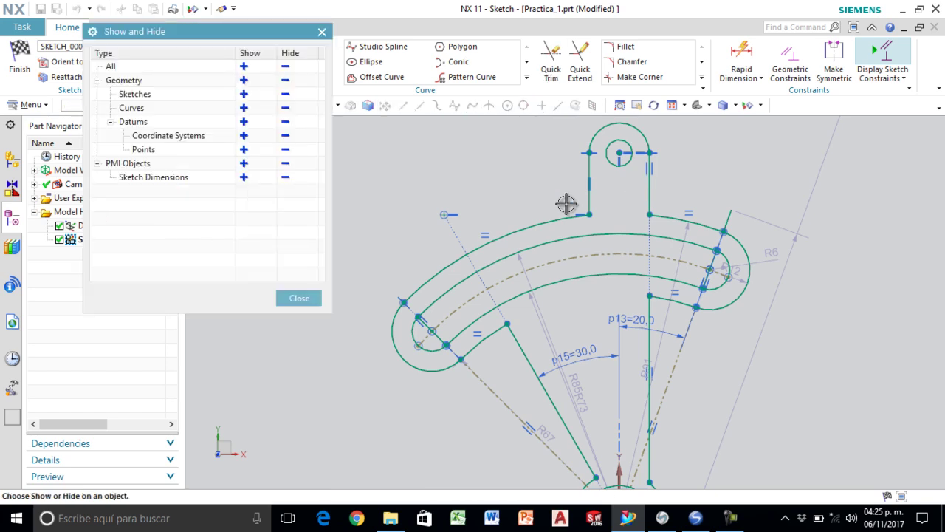
left_click(286, 178)
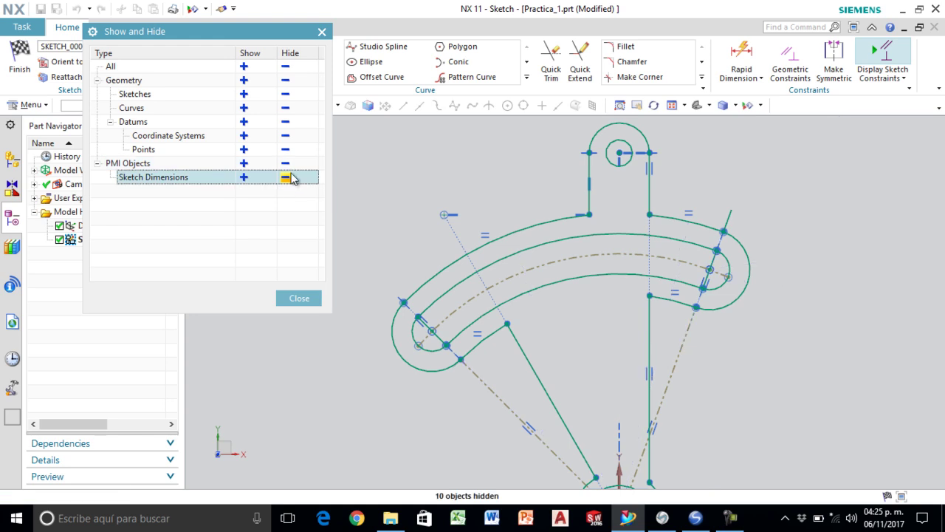
left_click(286, 150)
left_click(286, 137)
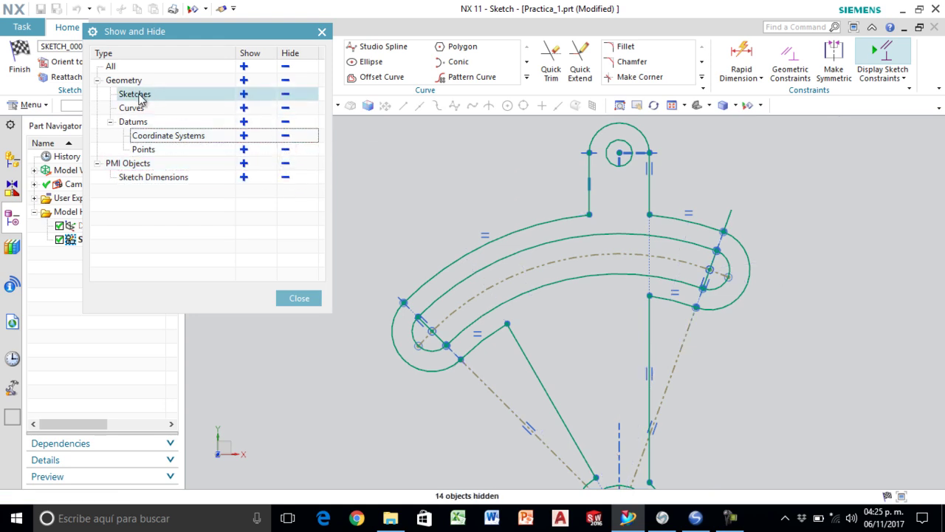
left_click(296, 297)
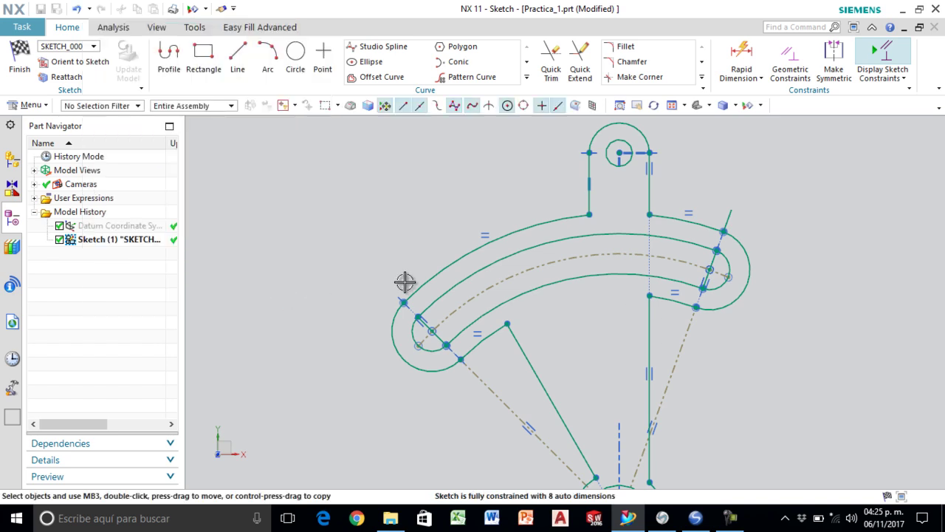
- Hide the 20-degree and 45-degree reference lines and the slot's dash-dot centre arc
scroll(413, 314, "down", 2)
scroll(473, 369, "up", 2)
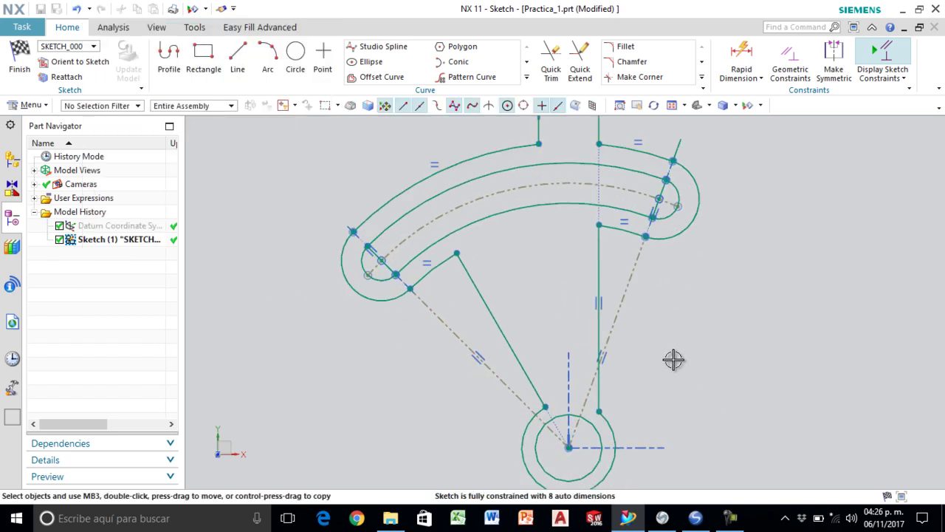
right_click(637, 275)
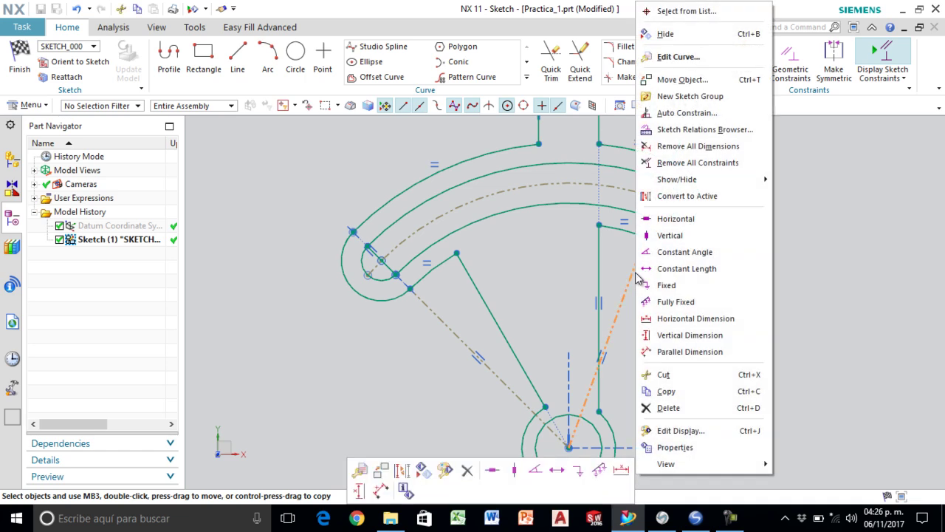
left_click(665, 34)
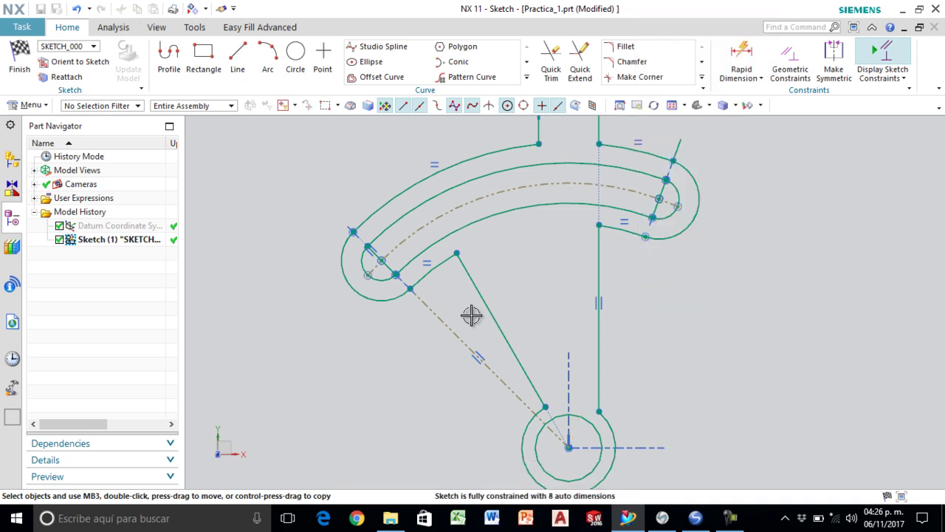
right_click(445, 323)
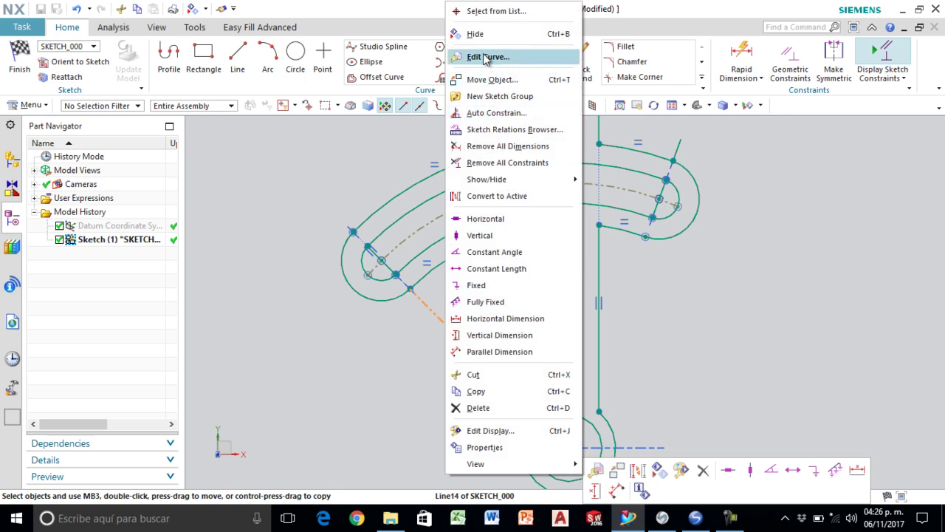
left_click(472, 34)
right_click(430, 221)
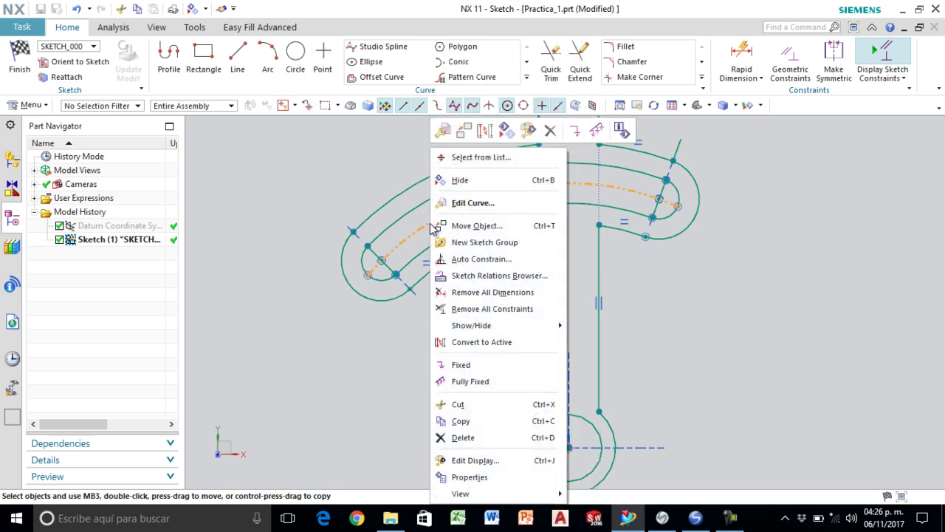
left_click(454, 203)
- Delete the tangent constraint and the straight 45-degree segment crossing the slot's left end
scroll(384, 265, "up", 2)
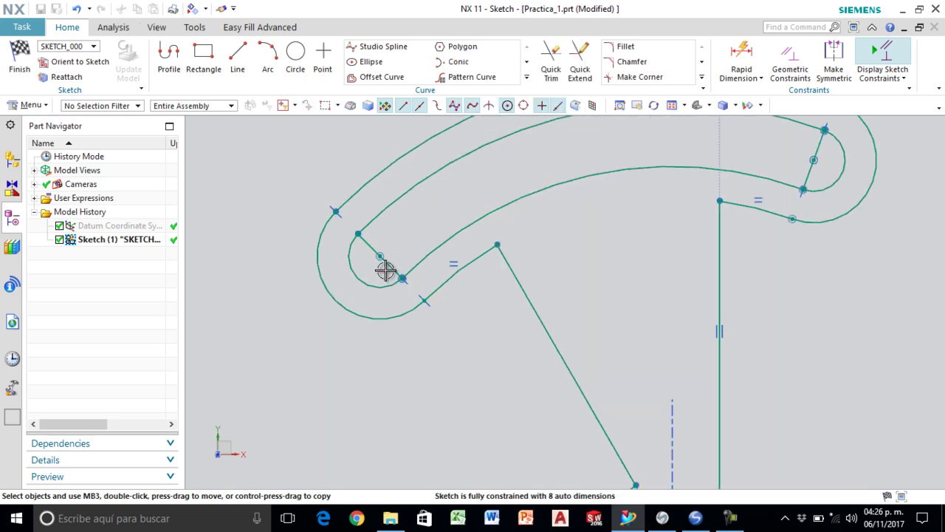
left_click(389, 271)
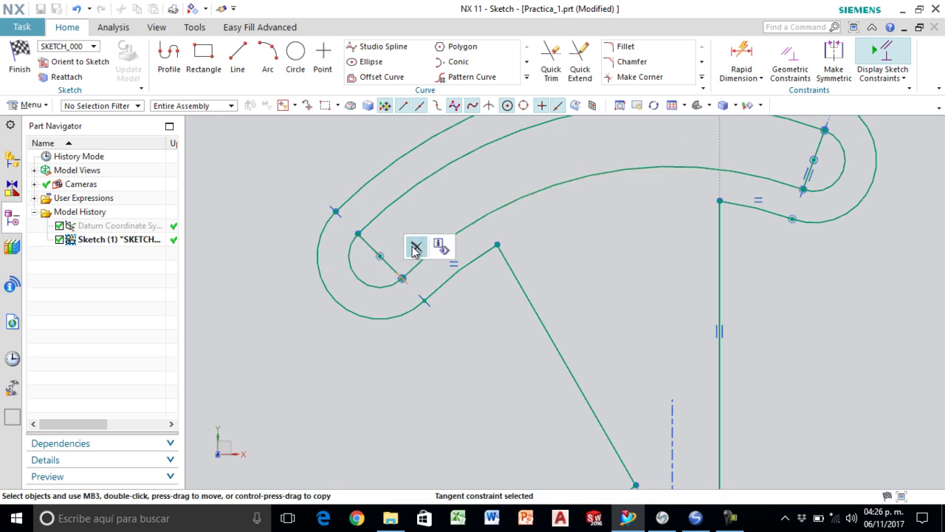
left_click(414, 247)
scroll(393, 264, "up", 2)
left_click(388, 267)
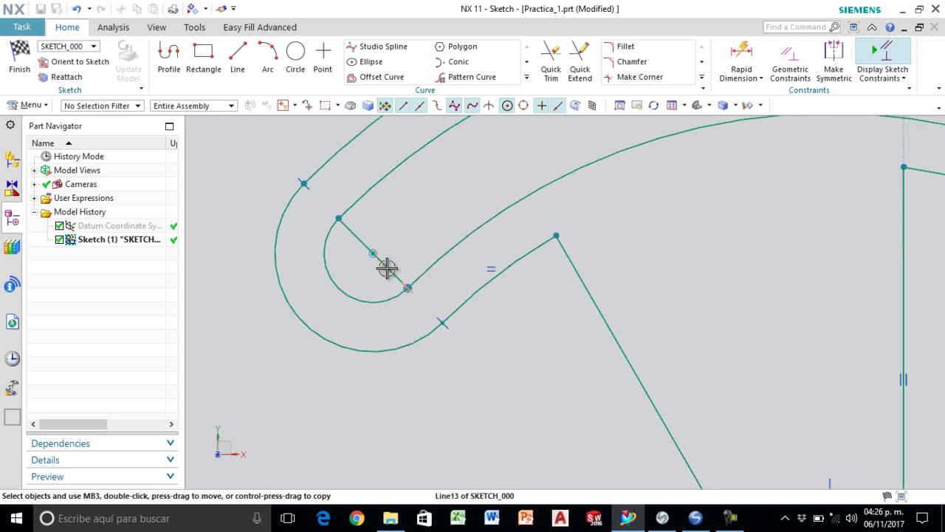
left_click(414, 246)
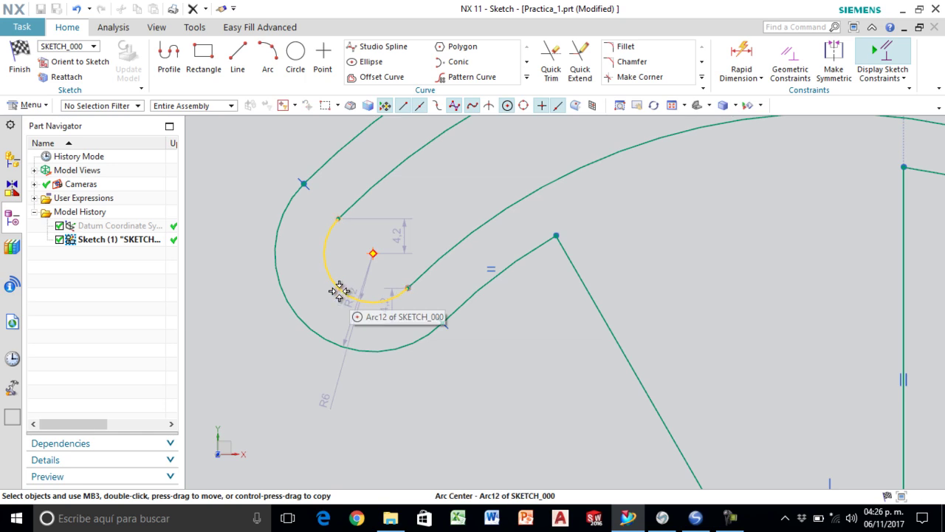
scroll(352, 288, "down", 3)
scroll(697, 192, "up", 2)
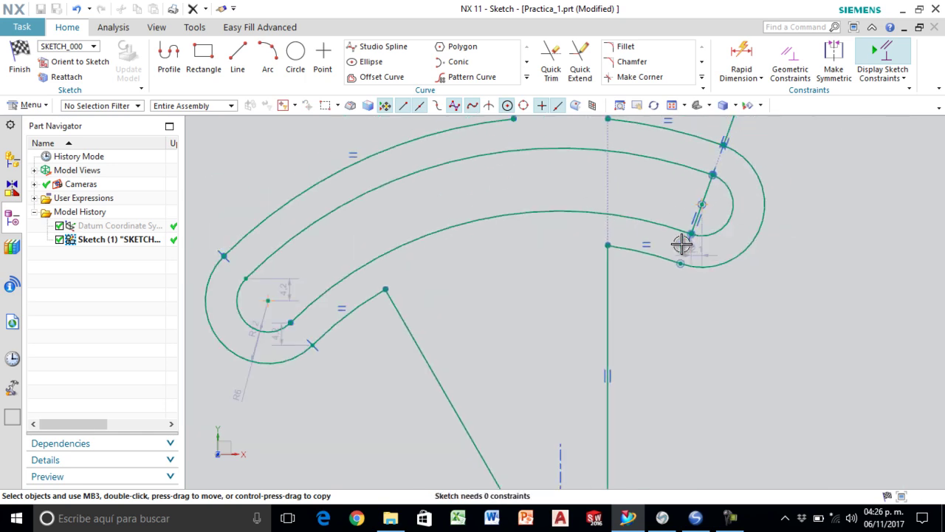
- Delete the slanted reference line extending above the slot's right end and the straight segment crossing that slot end
scroll(724, 140, "up", 3)
scroll(716, 147, "up", 1)
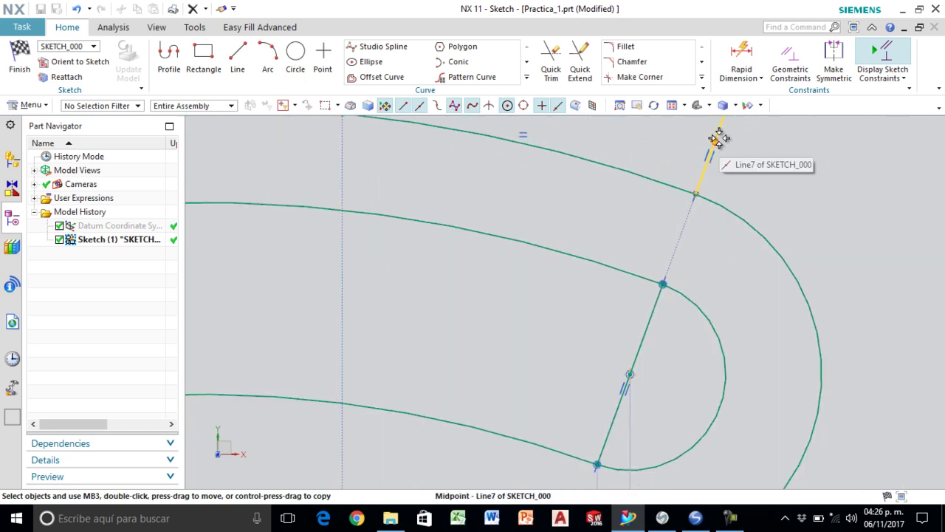
left_click(700, 178)
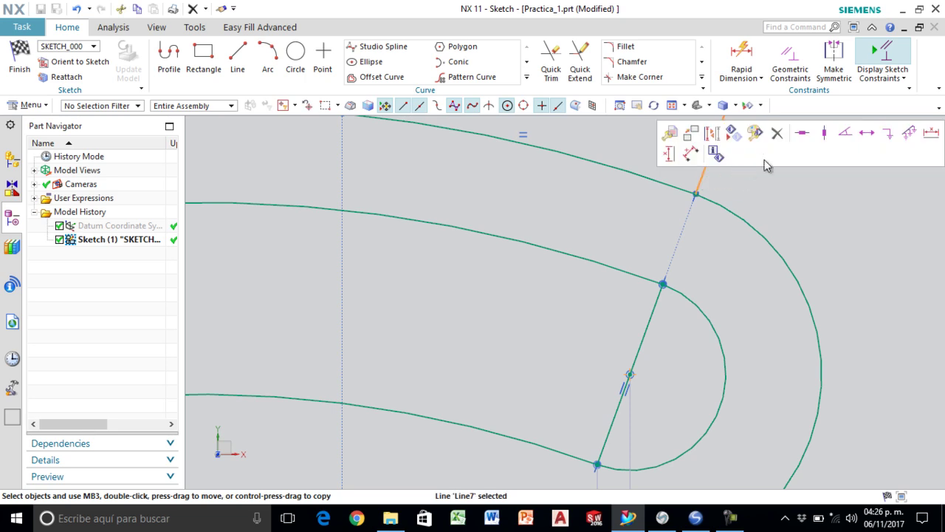
left_click(778, 135)
scroll(755, 270, "down", 2)
scroll(684, 333, "up", 1)
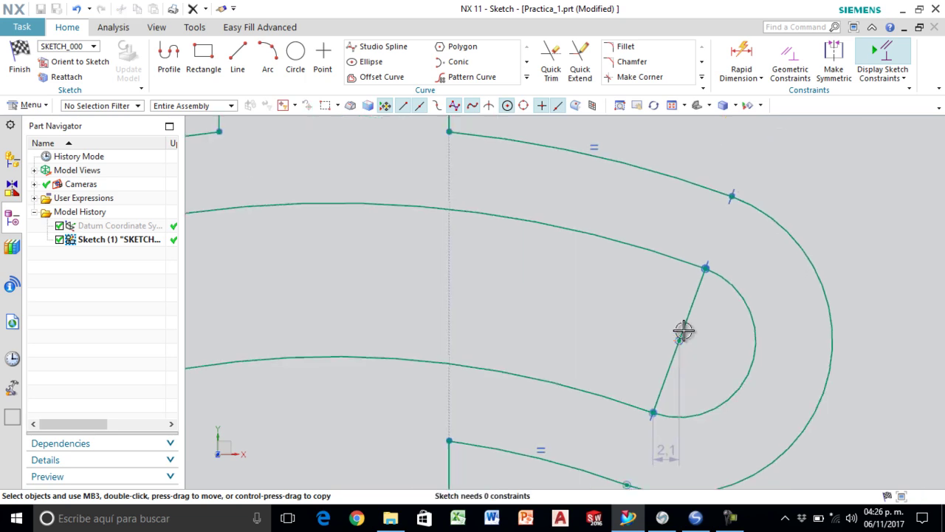
left_click(692, 300)
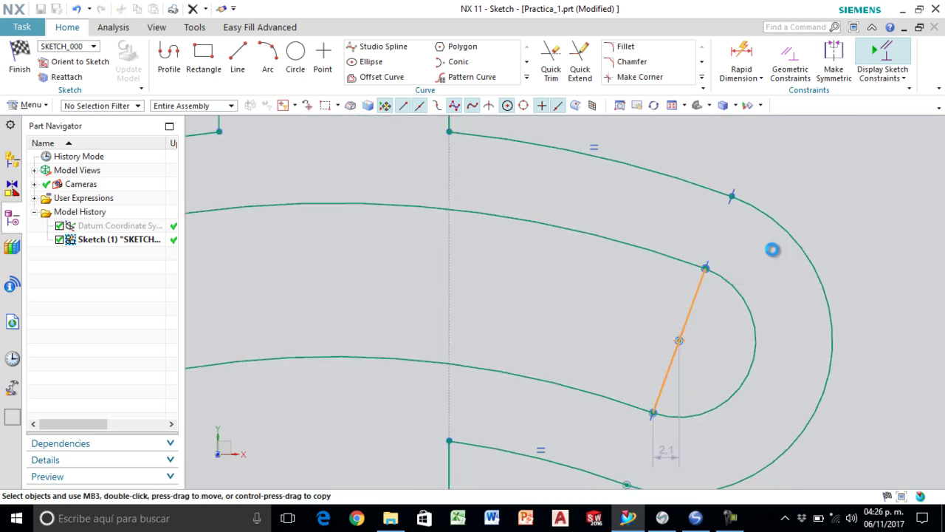
key("Delete")
scroll(787, 309, "down", 2)
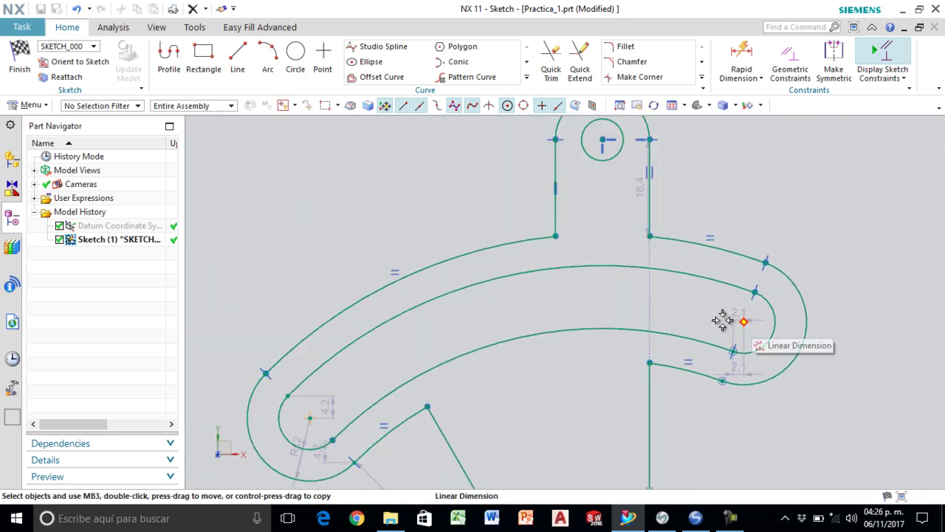
- Hide the remaining sketch dimensions around the lever profile
scroll(734, 332, "up", 2)
scroll(746, 303, "down", 3)
scroll(578, 289, "down", 3)
scroll(655, 407, "up", 2)
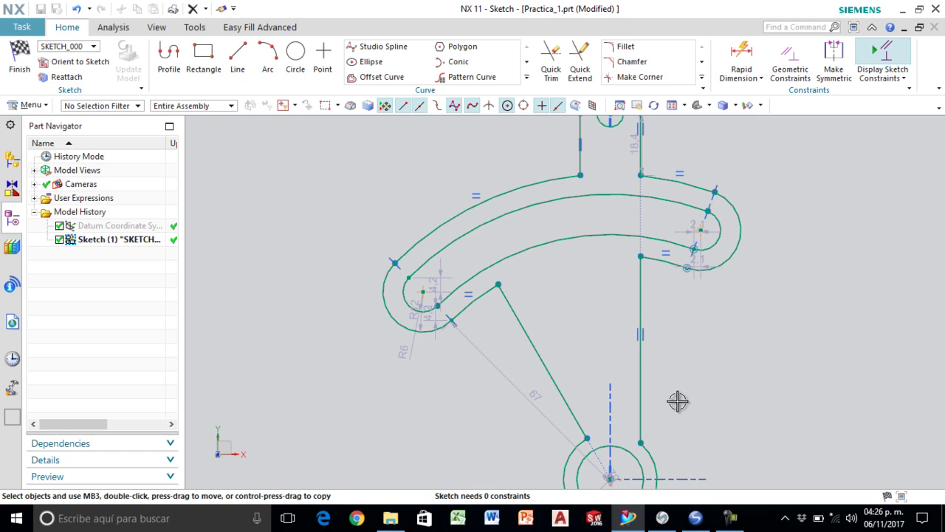
scroll(577, 399, "down", 2)
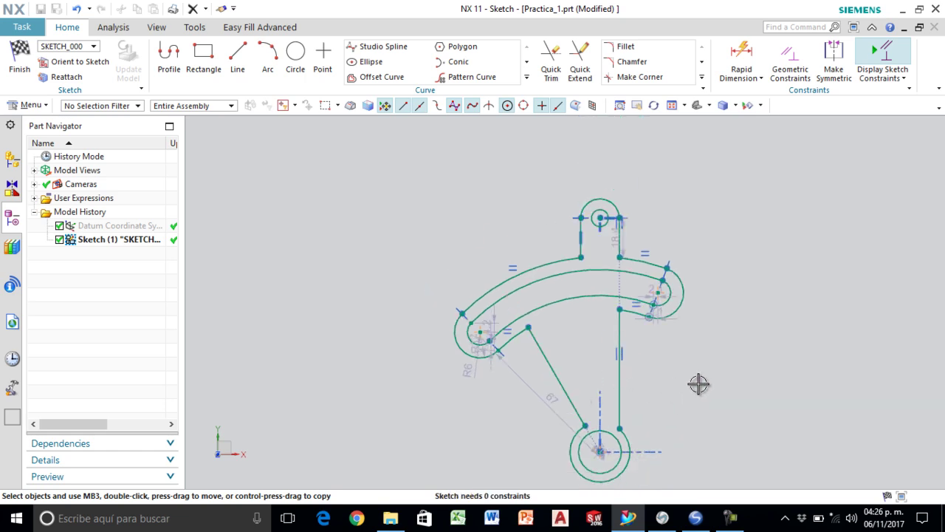
key("ctrl+f")
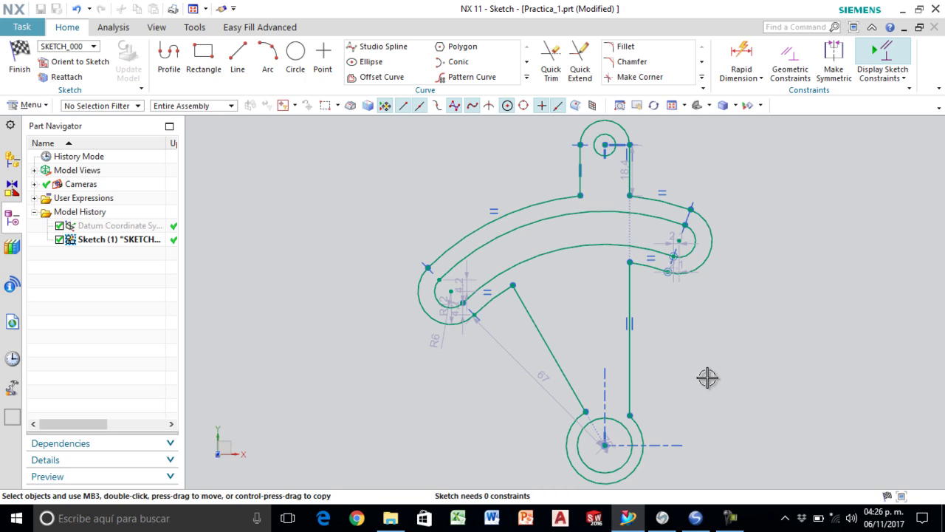
key("ctrl+w")
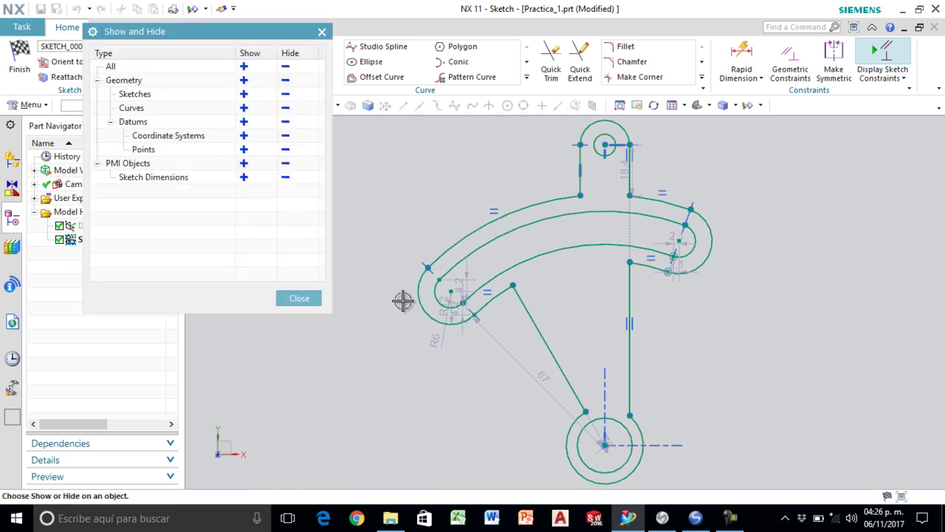
left_click(286, 177)
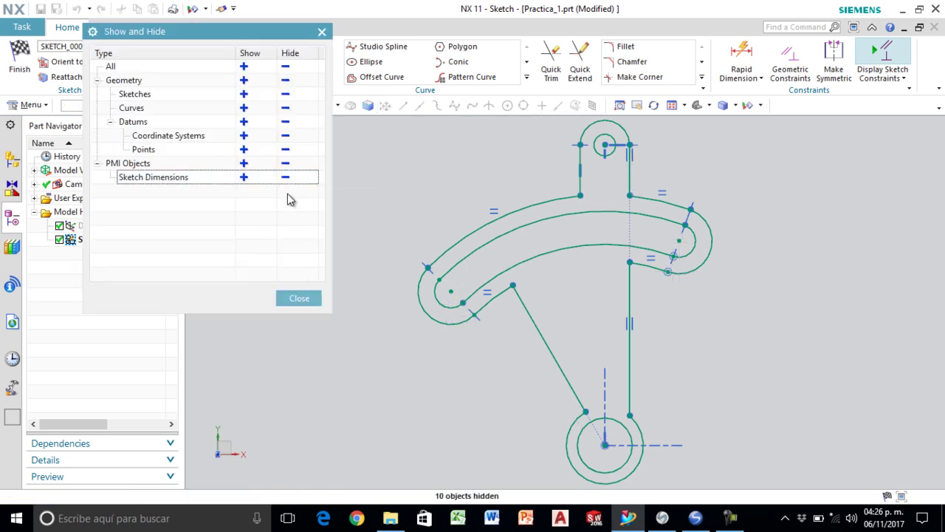
left_click(304, 296)
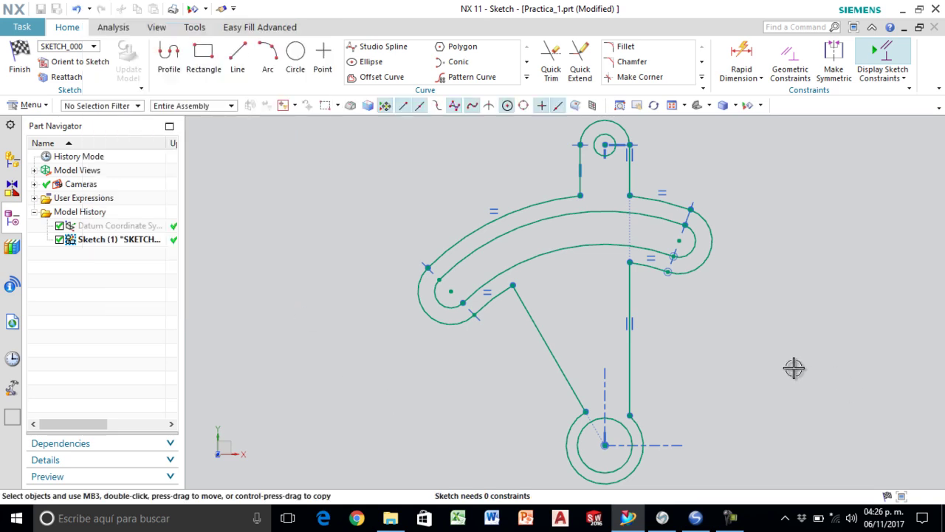
- Switch to the reference drawing in Snagit Editor and check the fillet radii at the upper lug, below the slotted arm and at the hub
left_click(662, 517)
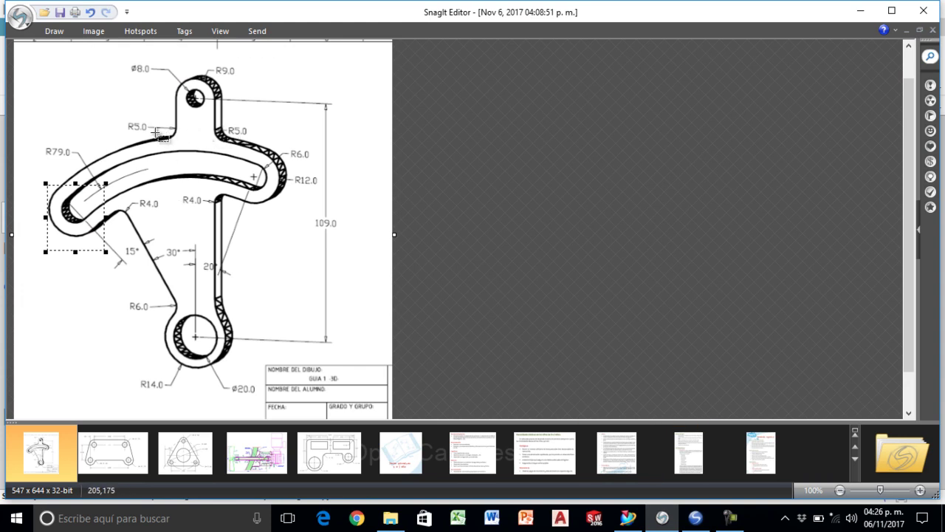
left_click_drag(124, 116, 252, 146)
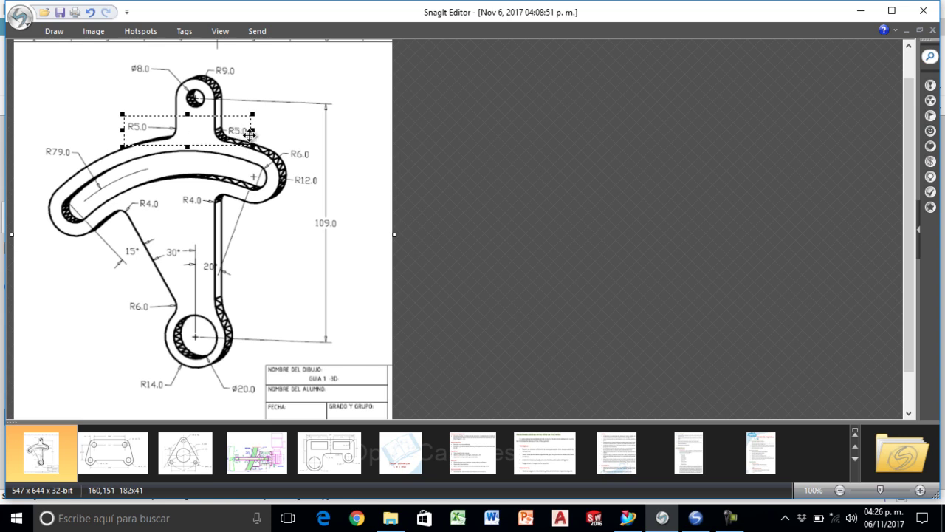
left_click_drag(118, 191, 245, 227)
left_click_drag(132, 296, 265, 329)
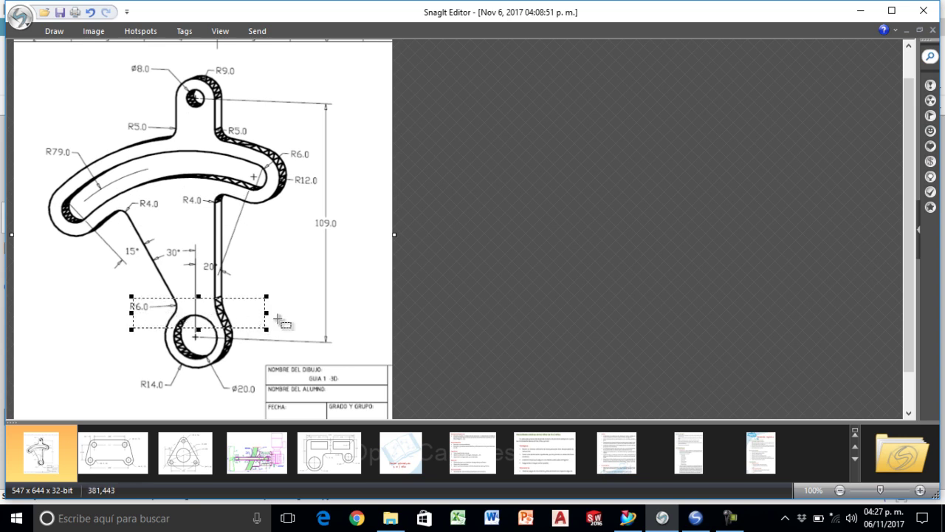
- Return to NX and fillet the corner between the upper lug's left side and the outer arc with radius 5
key("alt+Tab")
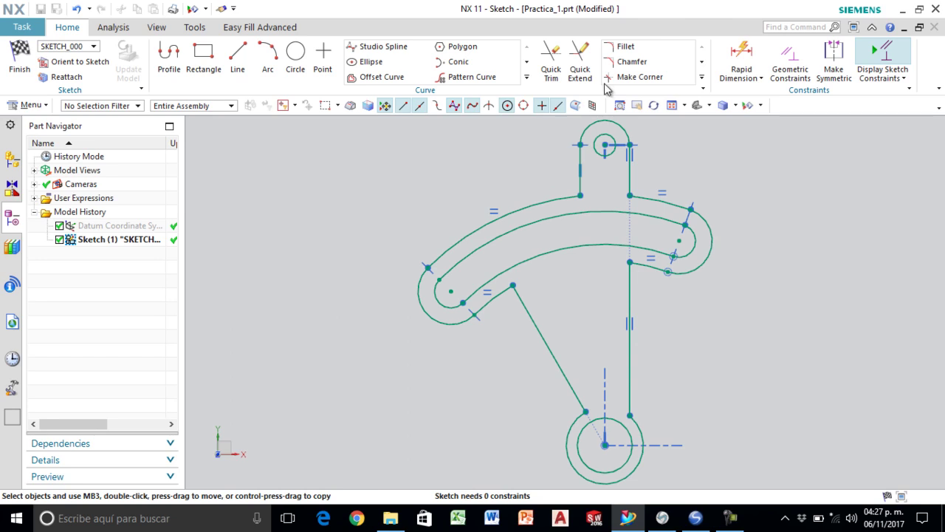
left_click(626, 51)
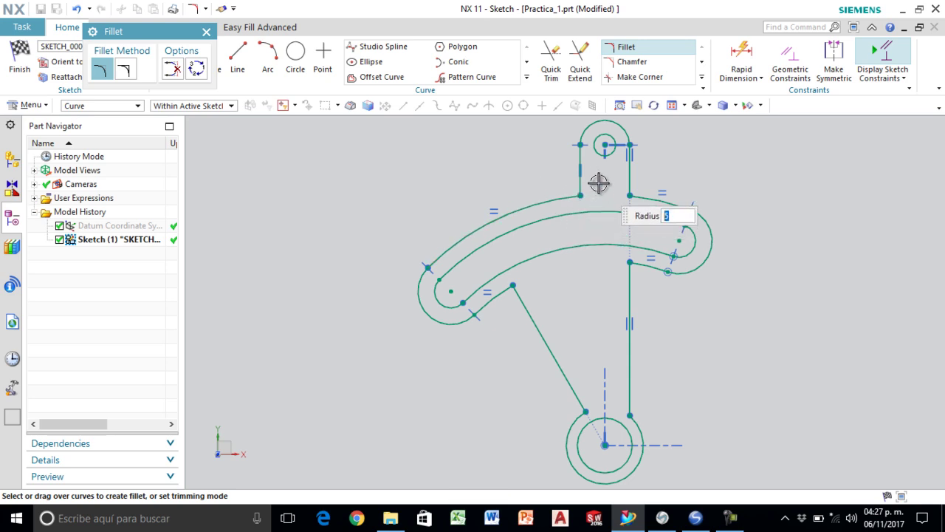
left_click_drag(599, 178, 605, 164)
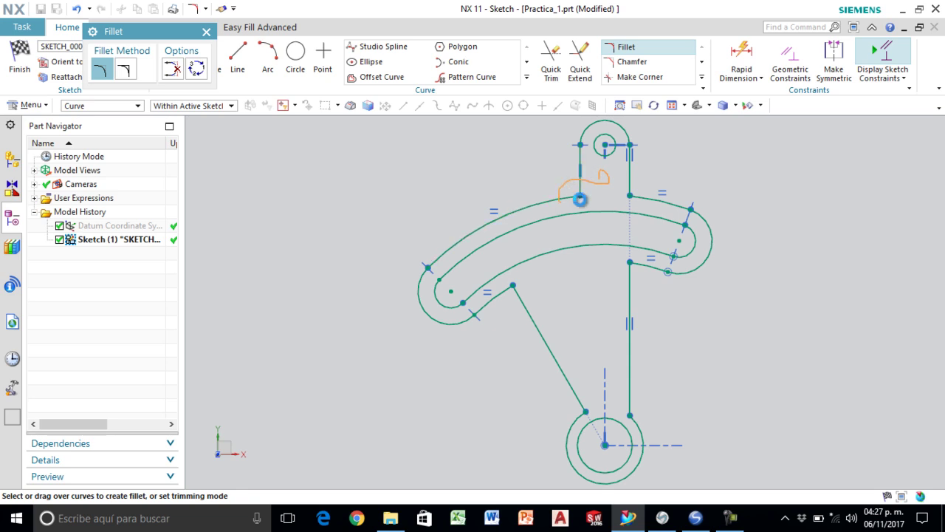
- Fillet both corners where the upper tab meets the curved slot arm with a 5 mm radius
left_click_drag(565, 200, 570, 197)
mouse_move(613, 171)
left_mouse_down()
mouse_move(643, 175)
mouse_move(657, 196)
left_mouse_up()
scroll(760, 207, "up", 1)
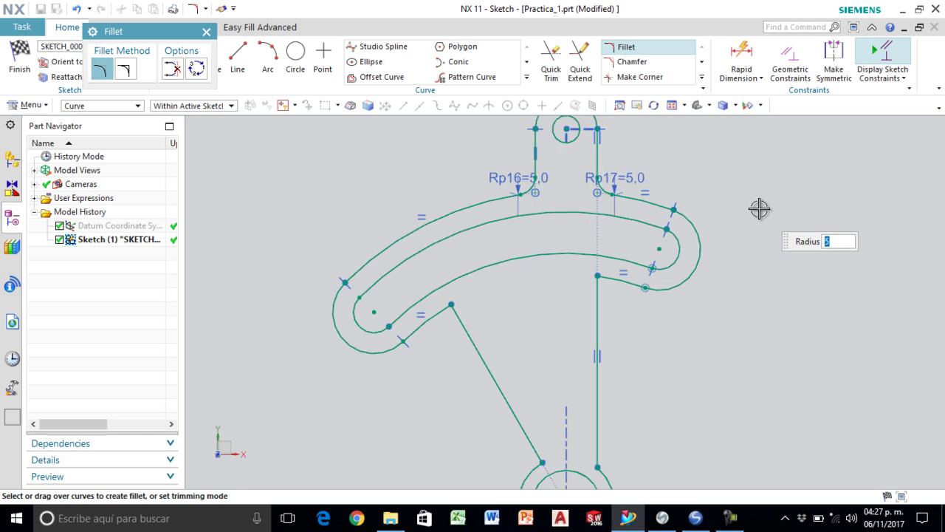
- Fillet the two corners where the lower arm's edges meet the curved slot's underside with a 4 mm radius
scroll(741, 186, "down", 1)
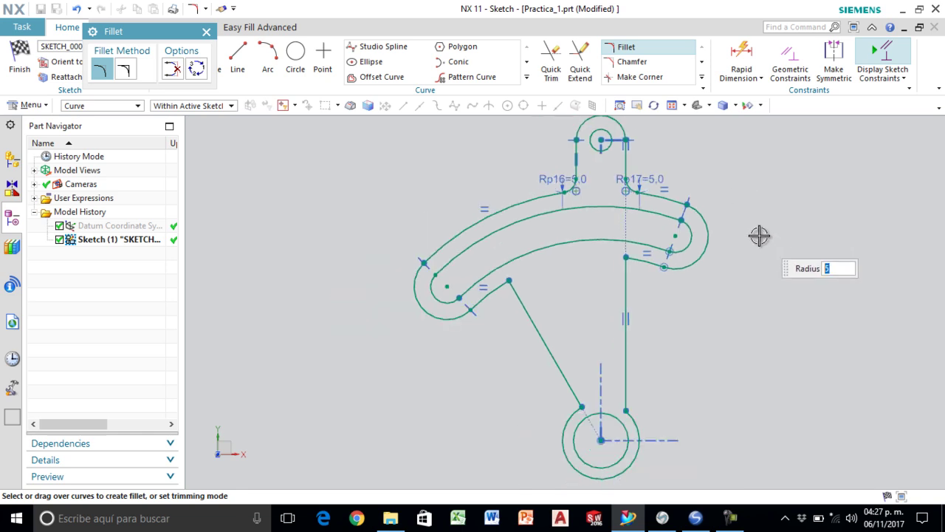
left_click_drag(601, 281, 638, 256)
left_click_drag(552, 301, 483, 287)
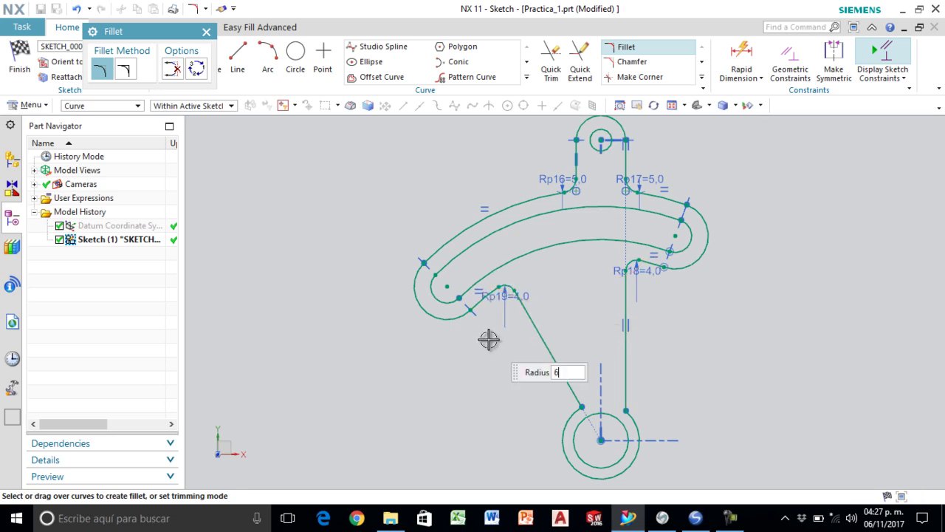
- Fillet the two junctions between the lower arm's edges and the bottom hub with a 6 mm radius
scroll(572, 424, "up", 3)
left_click_drag(594, 338, 580, 402)
left_click_drag(665, 345, 685, 380)
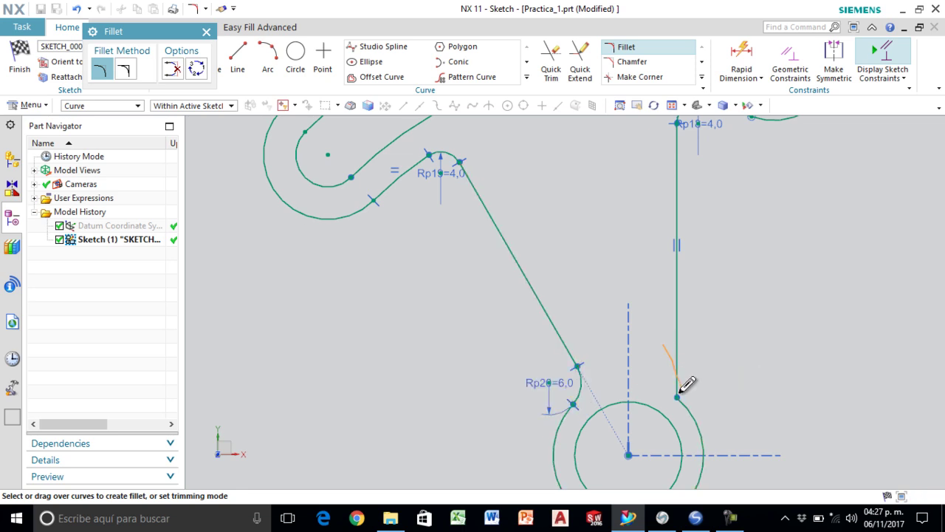
left_click_drag(686, 413, 697, 402)
scroll(723, 370, "down", 4)
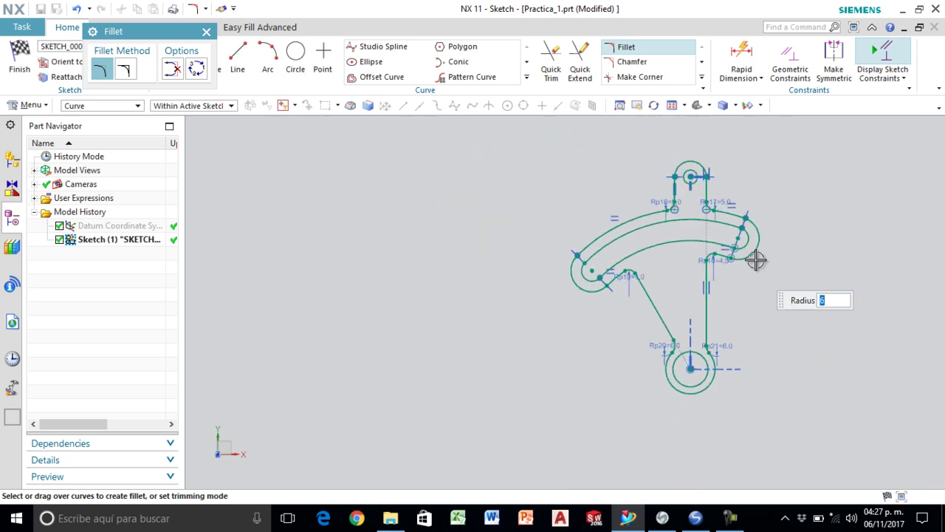
scroll(753, 266, "up", 1)
left_click(206, 32)
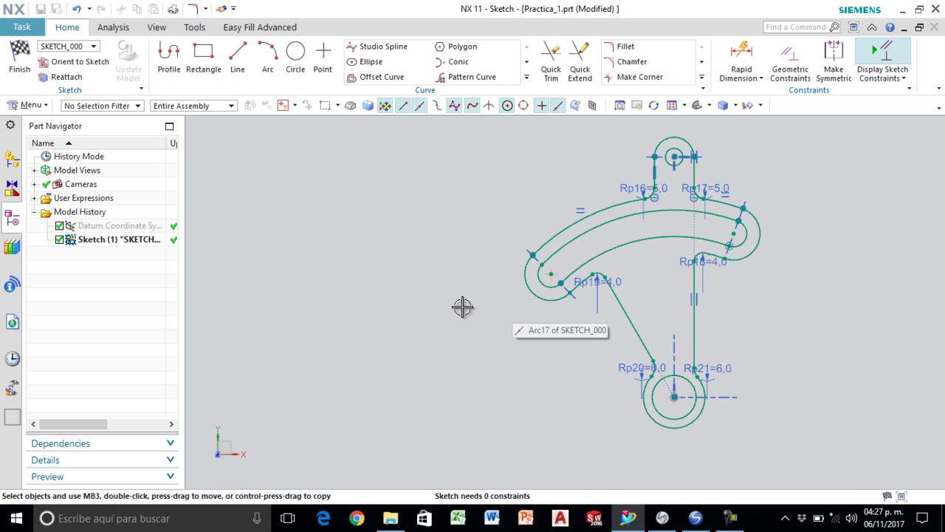
- Finish the lever sketch and shorten its extrusion preview to 15 mm
scroll(433, 303, "down", 1)
scroll(598, 238, "up", 2)
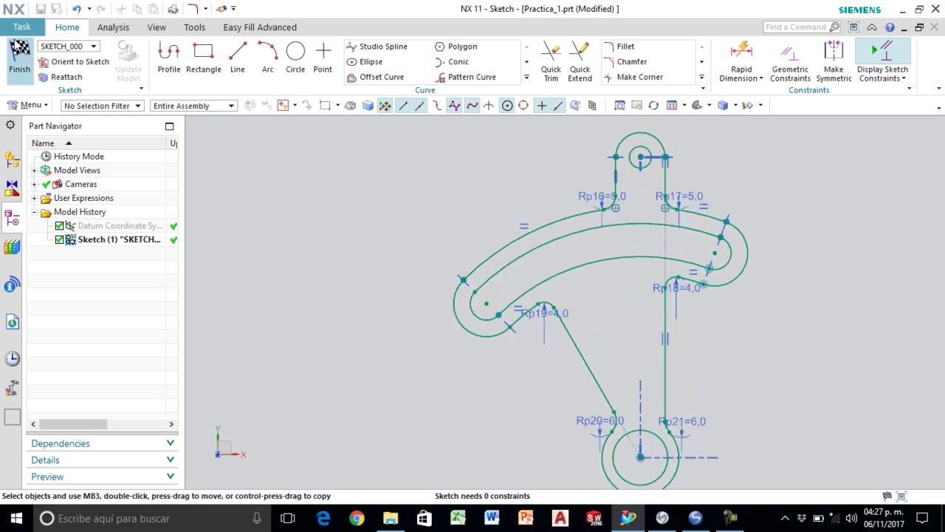
left_click(19, 55)
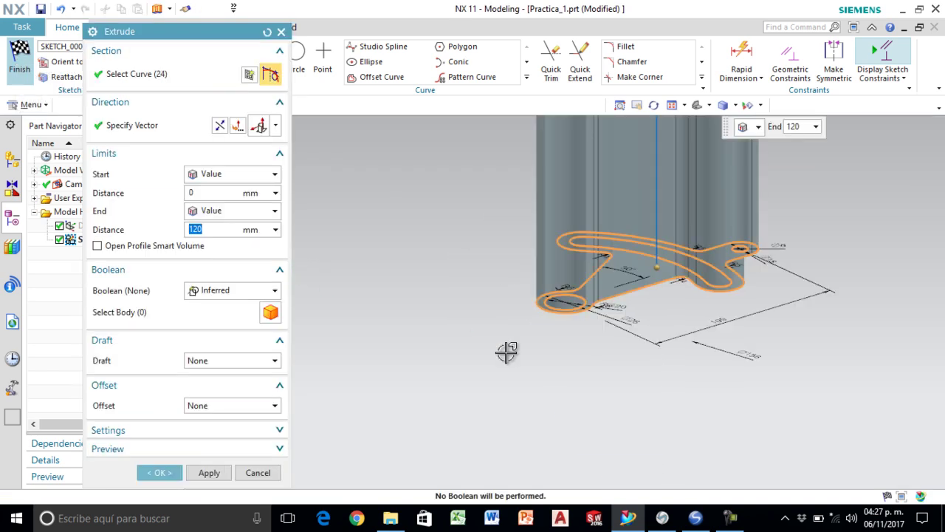
scroll(508, 352, "down", 4)
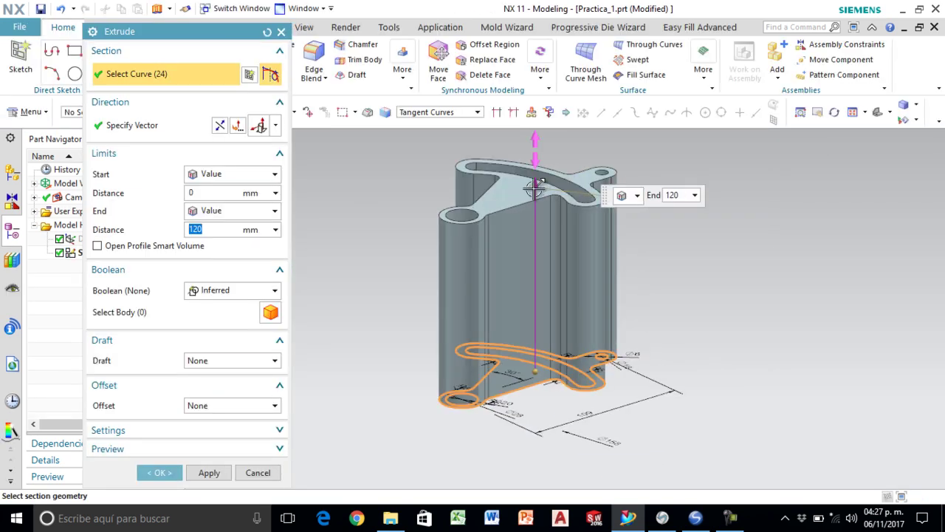
left_click_drag(528, 242, 544, 384)
scroll(544, 384, "up", 2)
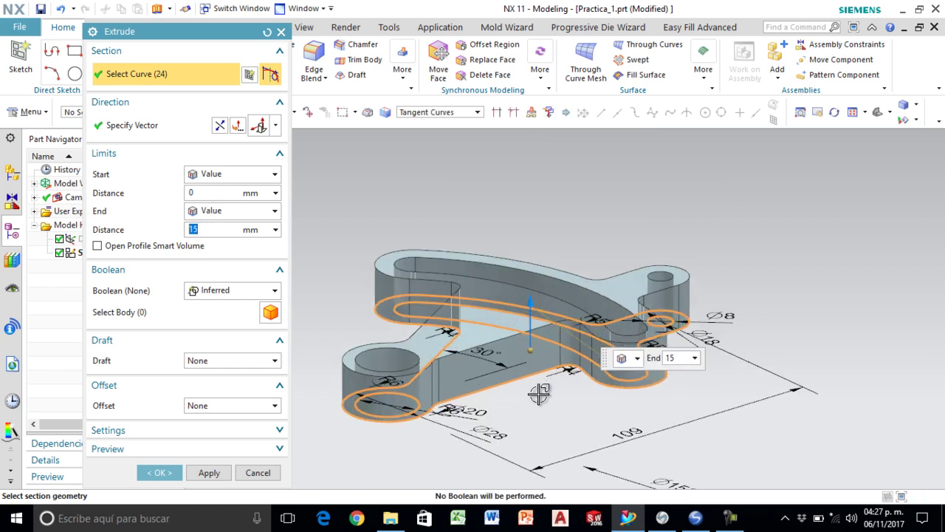
- Set the lever extrusion's end distance to 12 mm and create the solid
left_click(219, 193)
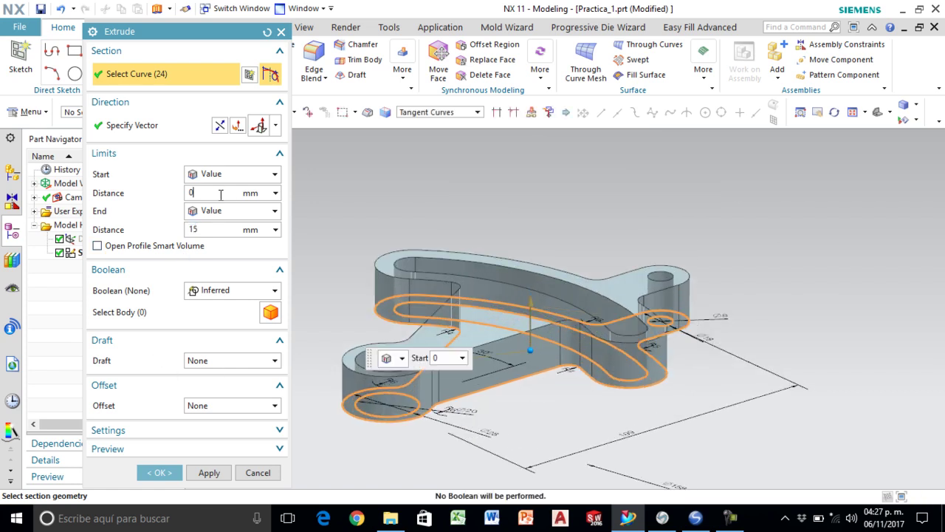
left_click(209, 230)
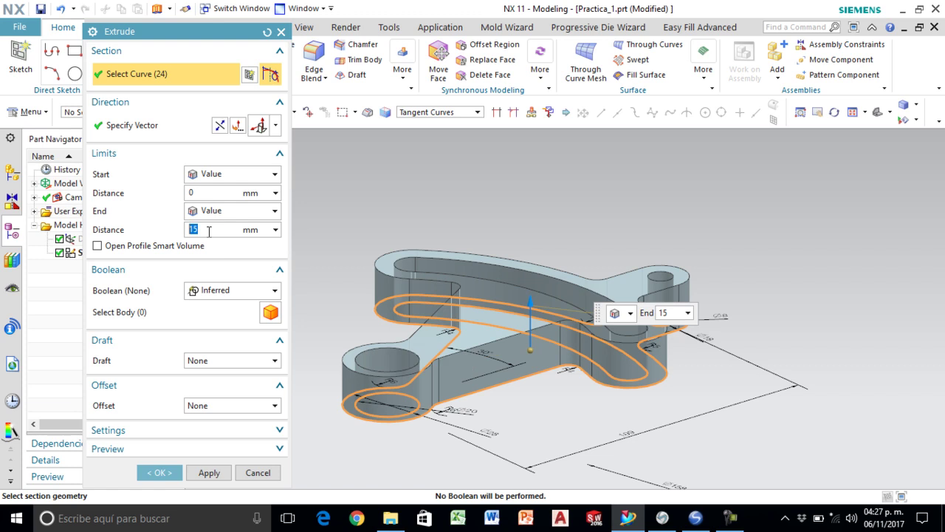
type("12")
key("Return")
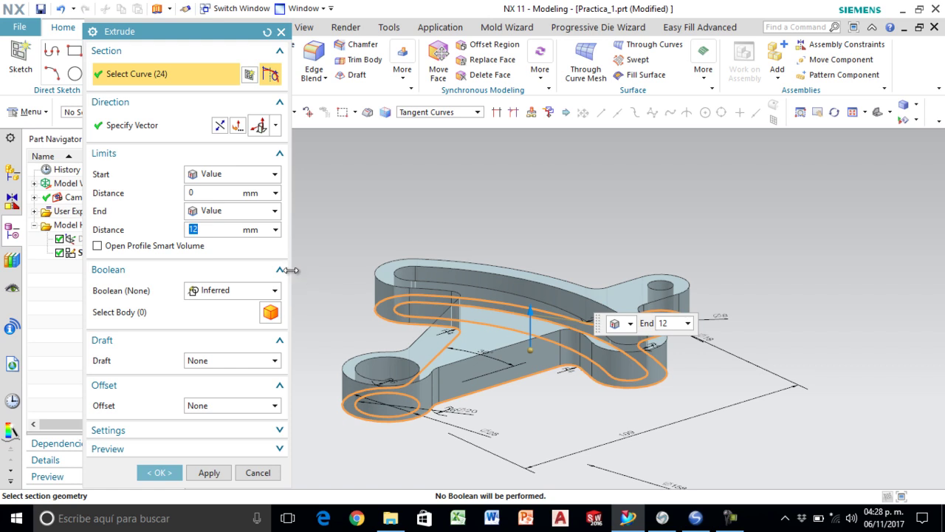
scroll(819, 318, "down", 1)
scroll(515, 335, "up", 1)
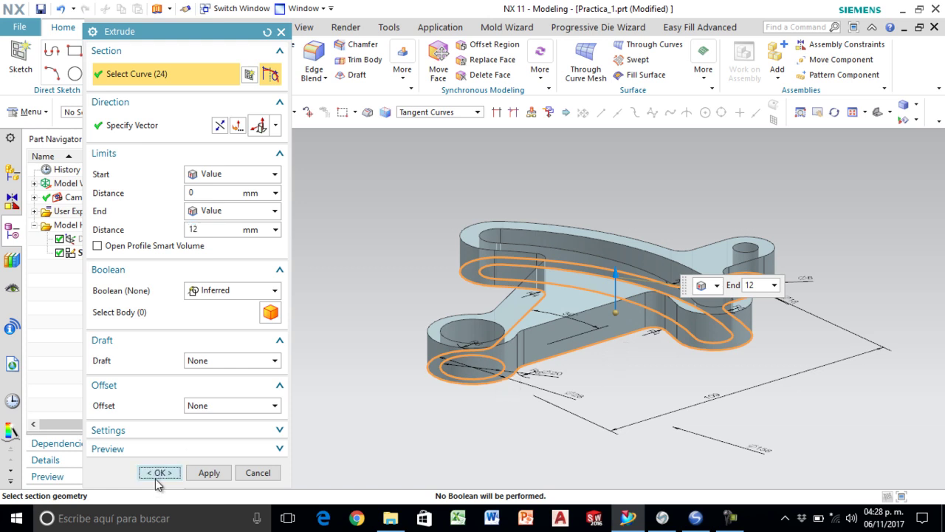
left_click(158, 472)
scroll(490, 396, "down", 2)
scroll(638, 359, "up", 2)
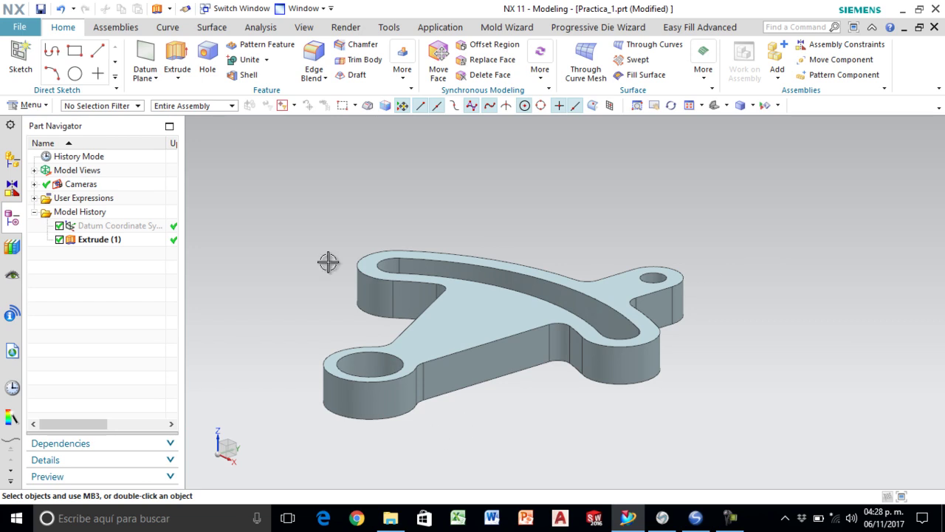
- Start another extrusion and create its section sketch on the XY plane at the base of the lever
left_click(189, 66)
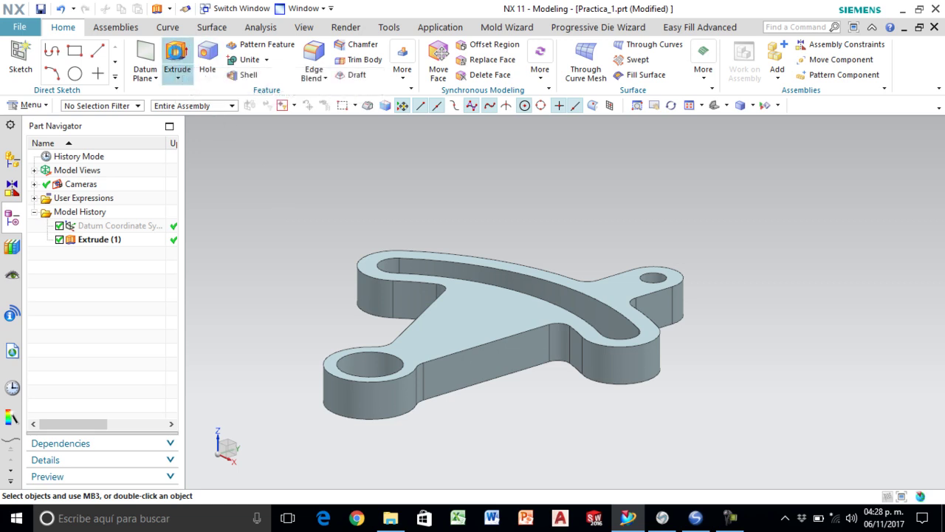
scroll(839, 215, "down", 2)
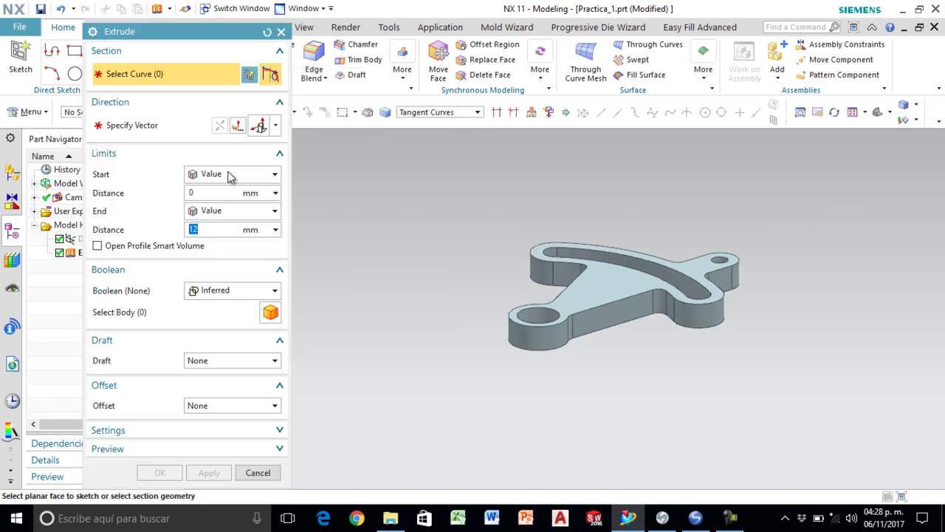
left_click(249, 75)
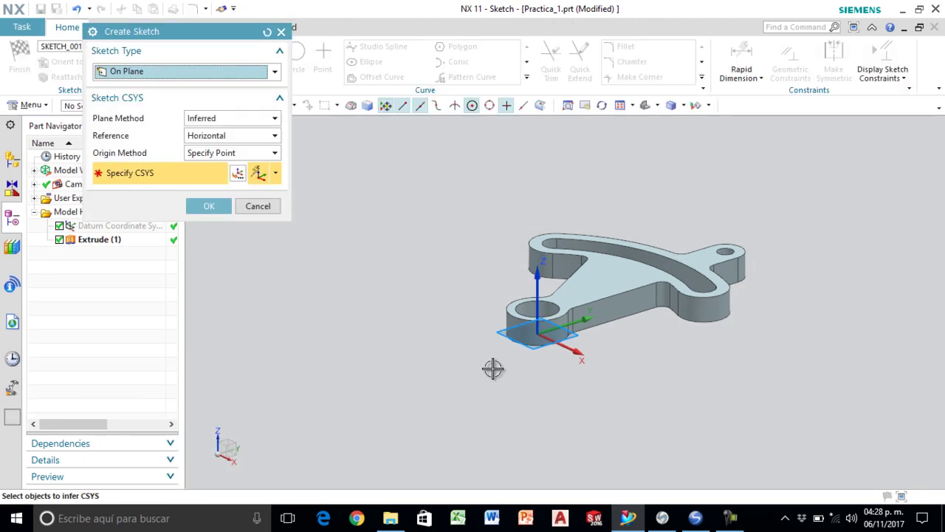
left_click(223, 210)
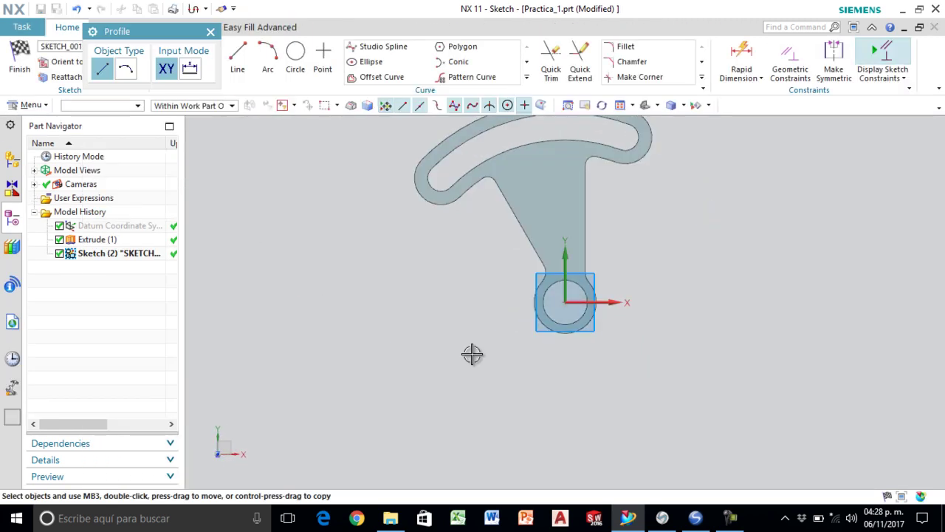
- Draw a two-point rectangle about 170 by 170 mm enclosing the whole lever
left_click(211, 31)
left_click(198, 55)
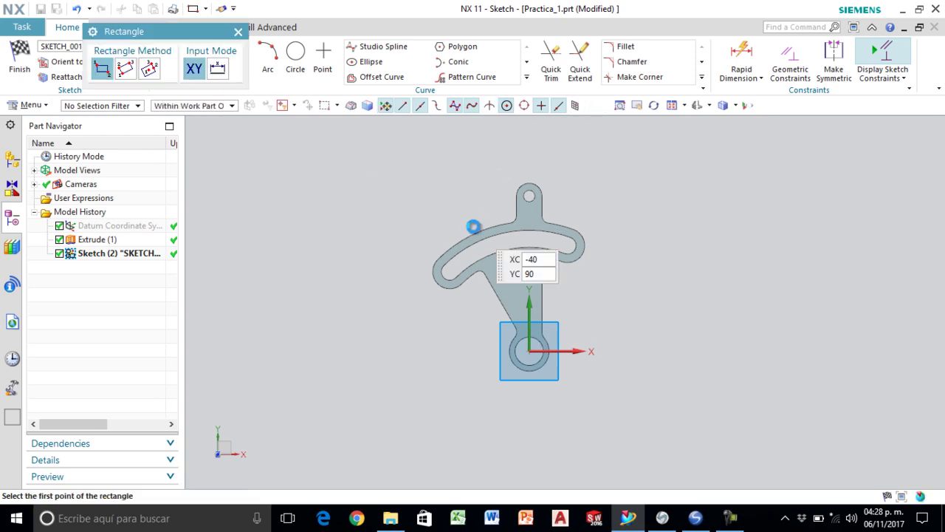
left_click(387, 152)
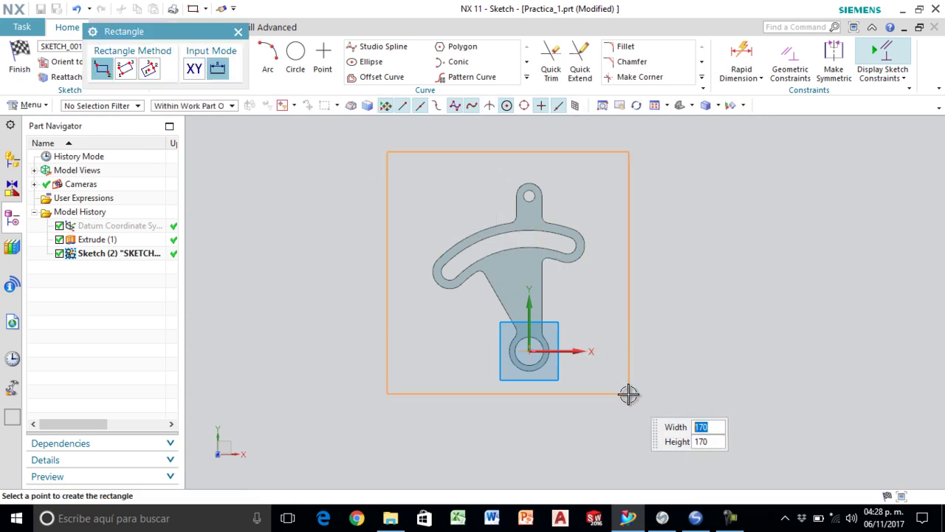
left_click(628, 393)
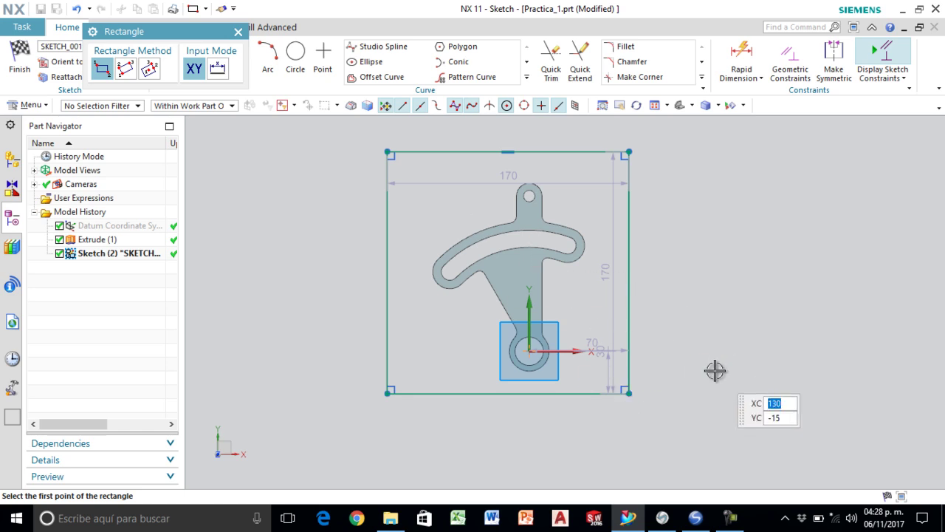
left_click(238, 32)
- Place the rectangle's width dimension above its upper edge and set both width and height to 150 mm
mouse_move(476, 184)
left_mouse_down()
mouse_move(507, 175)
mouse_move(507, 127)
left_mouse_up()
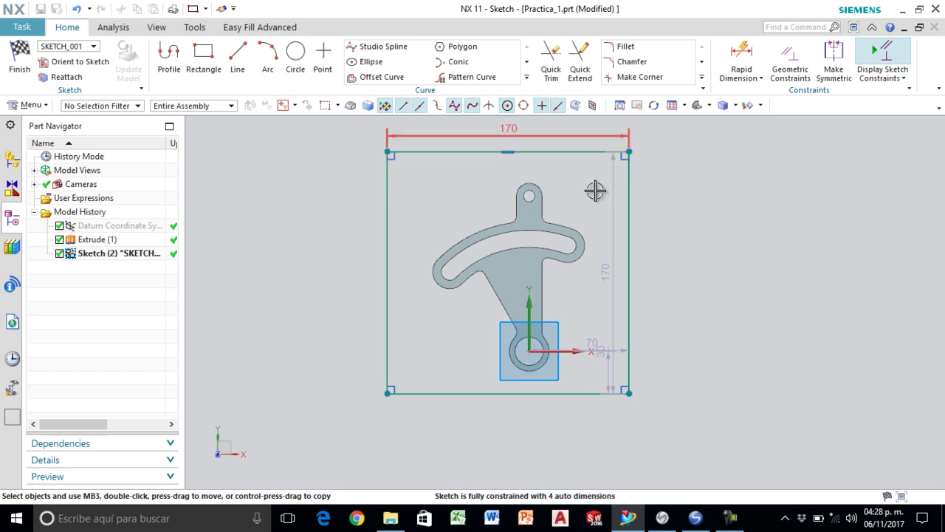
scroll(586, 238, "down", 1)
scroll(534, 178, "up", 1)
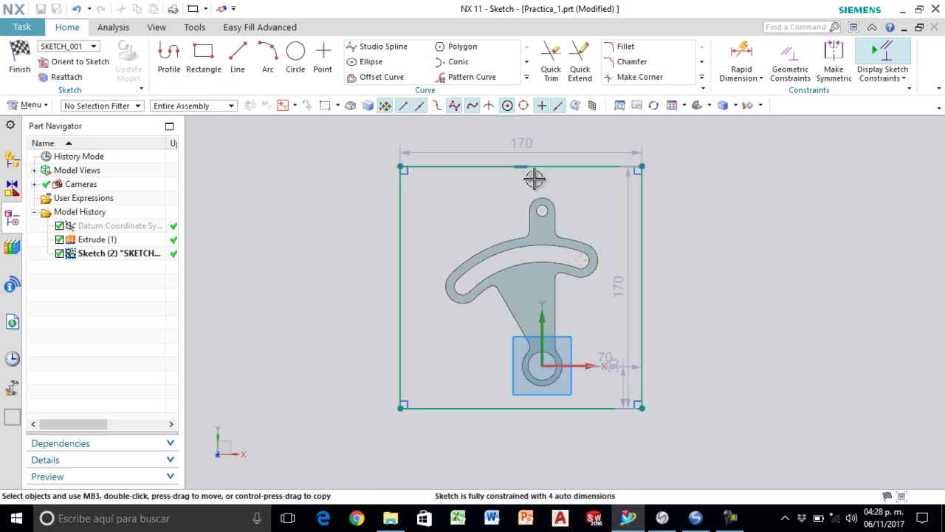
double_click(522, 140)
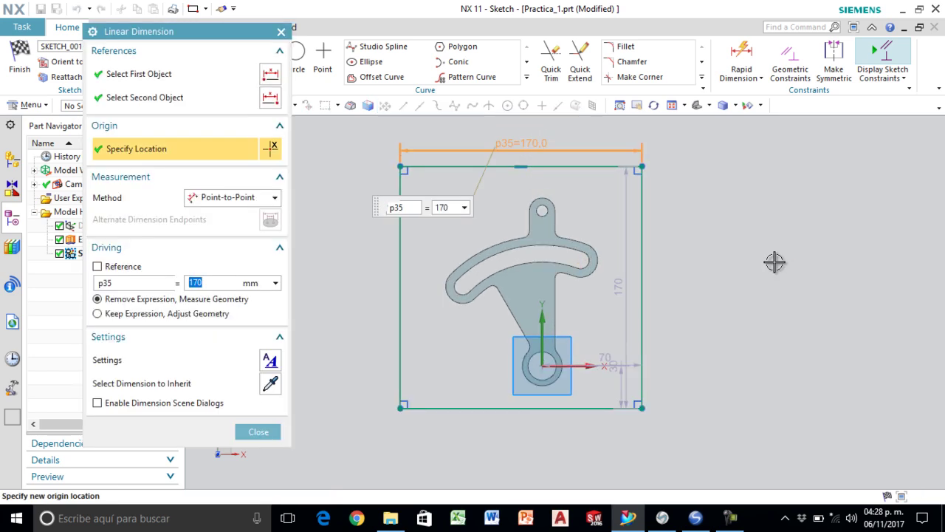
type("150")
key("Return")
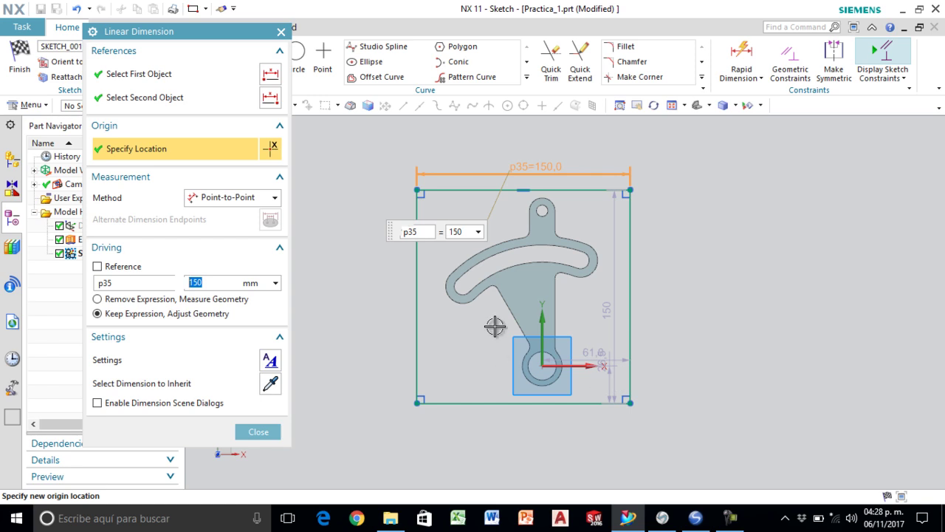
double_click(618, 312)
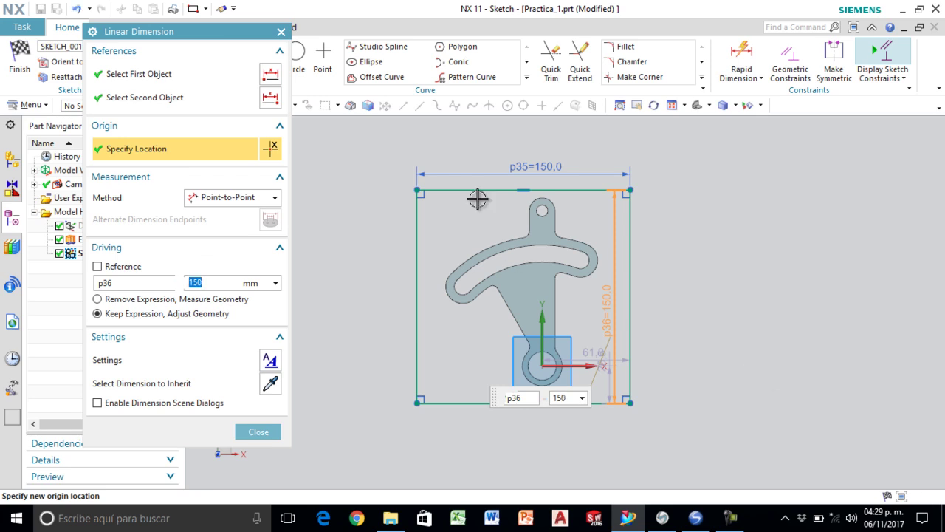
- Set the rectangle's width to 130 mm
double_click(555, 164)
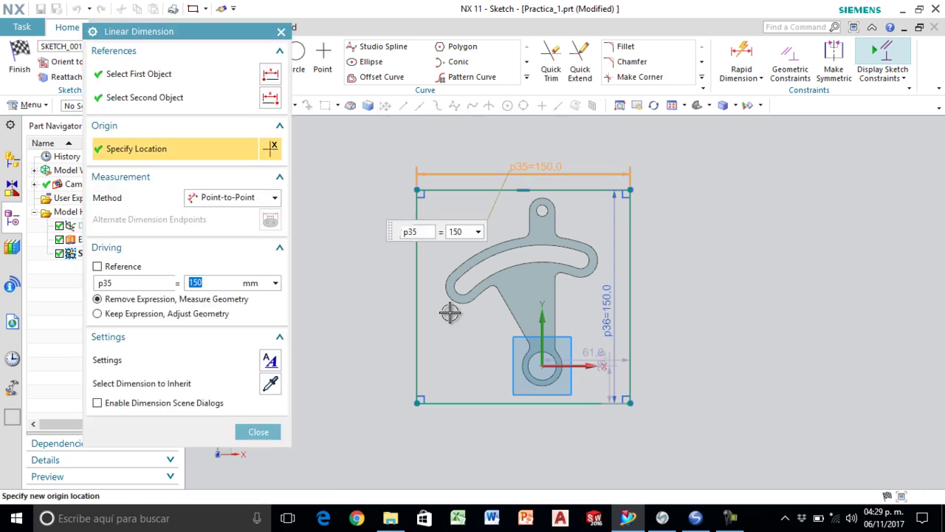
type("130")
key("Return")
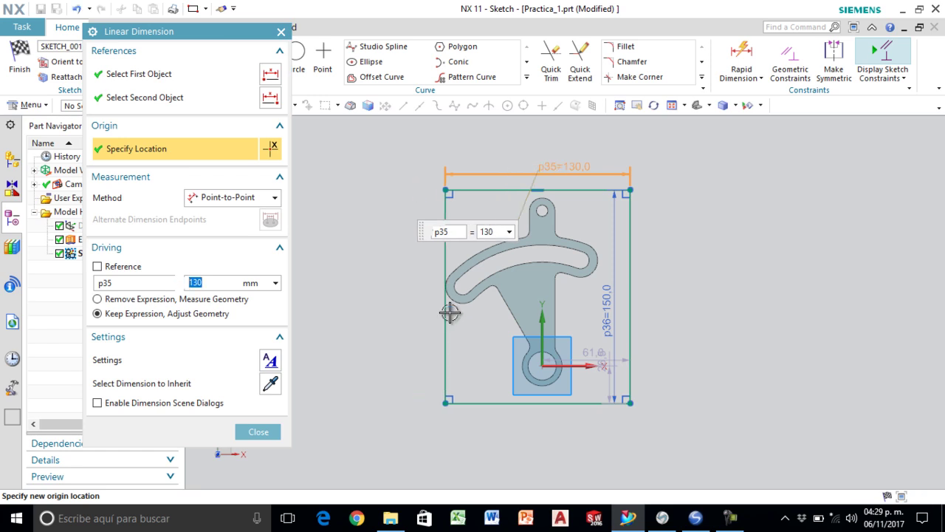
- Set the horizontal distance from the sketch's Y axis to the rectangle's right edge to 50 mm
double_click(595, 350)
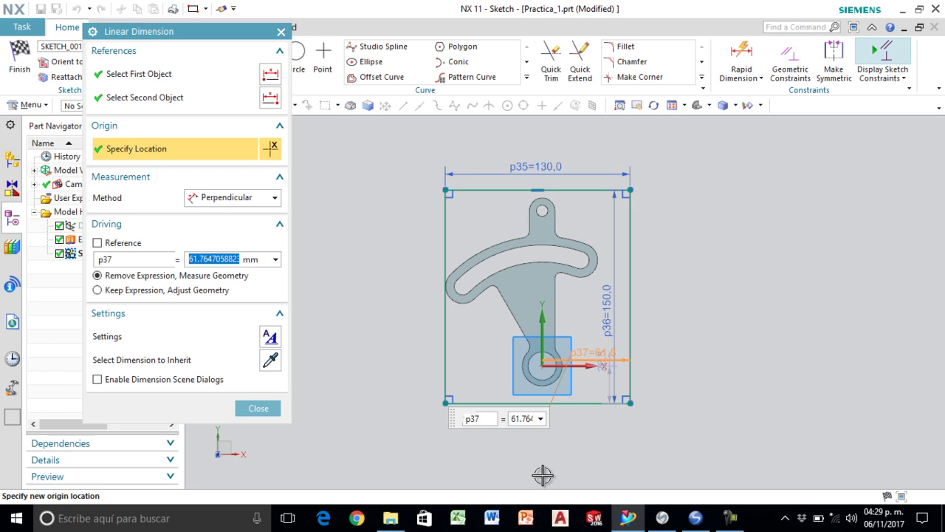
type("50")
key("Return")
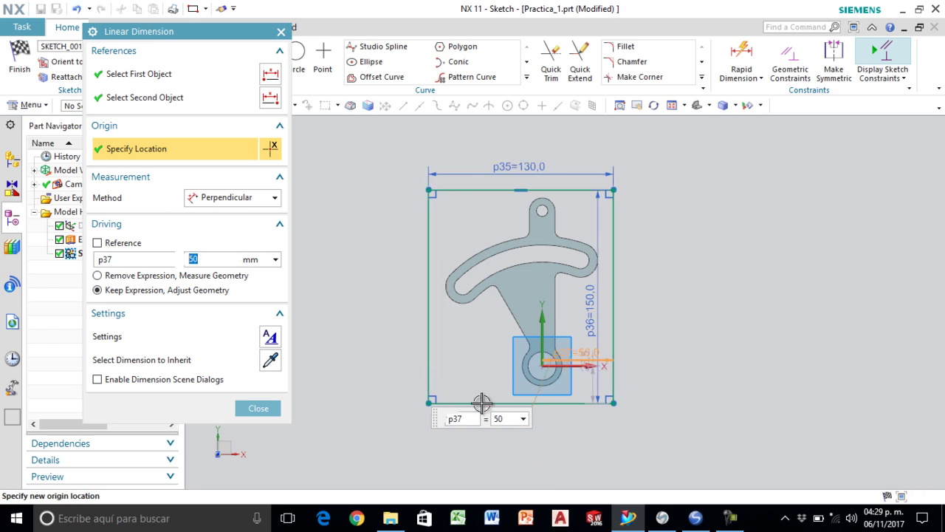
left_click(240, 408)
- Reposition the height dimension outside the rectangle, the width dimension higher above it, and the 50 mm offset dimension above the hub
left_click_drag(600, 303, 691, 304)
left_click_drag(521, 172, 521, 157)
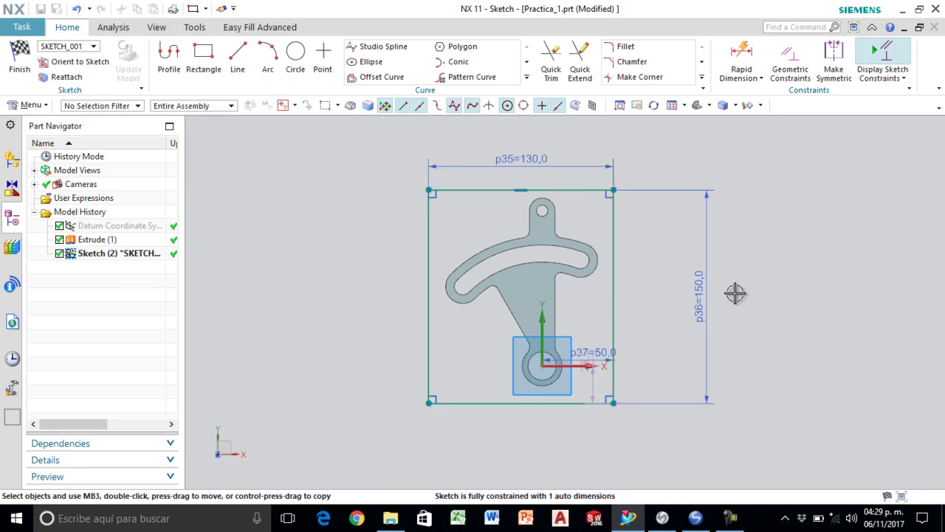
left_click_drag(594, 335, 613, 322)
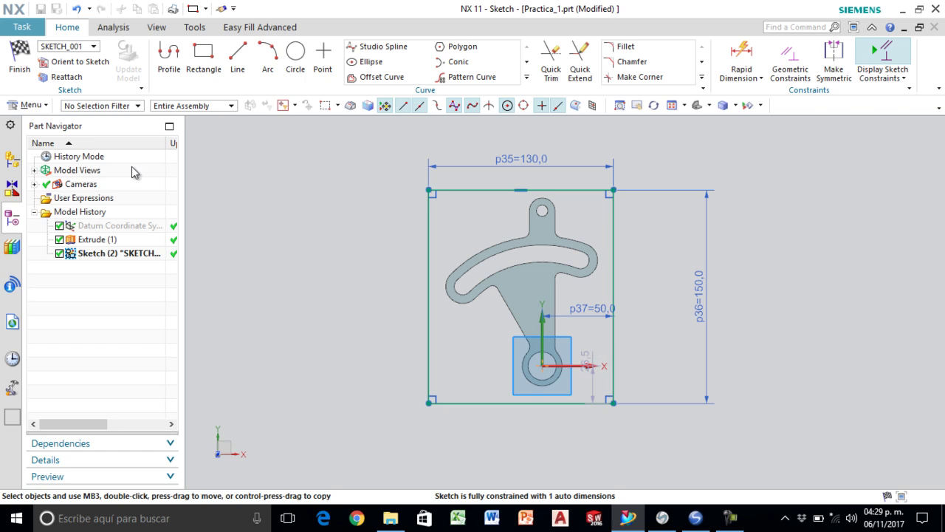
- Finish the rectangle sketch and extrude it 12 mm as a separate body with Boolean set to None
left_click(21, 68)
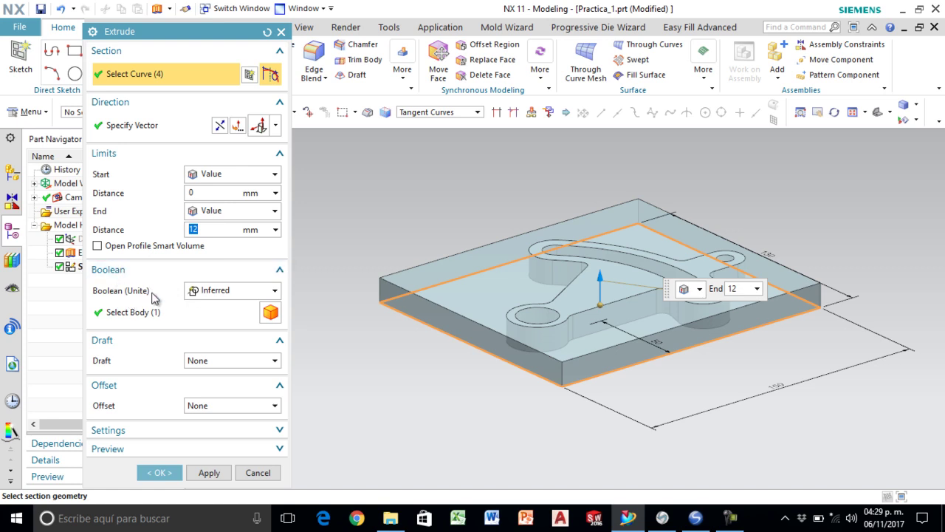
left_click(227, 295)
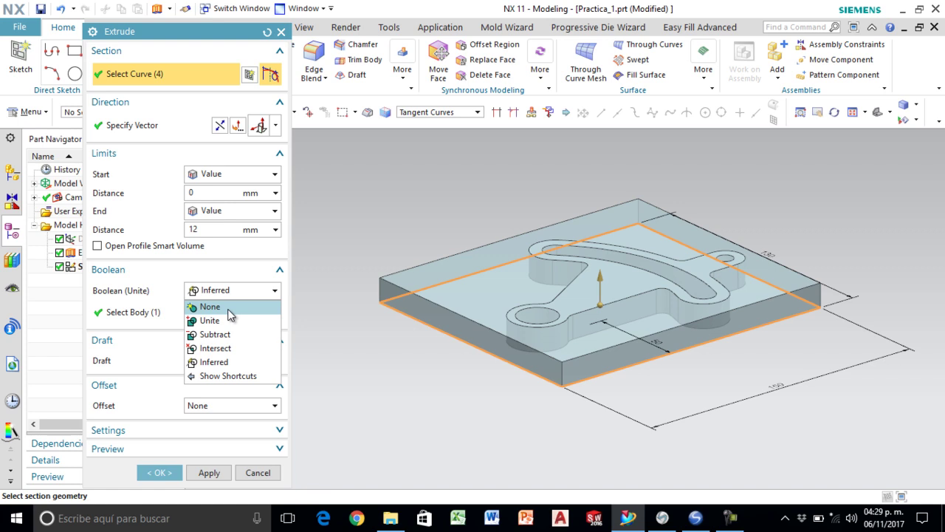
left_click(228, 309)
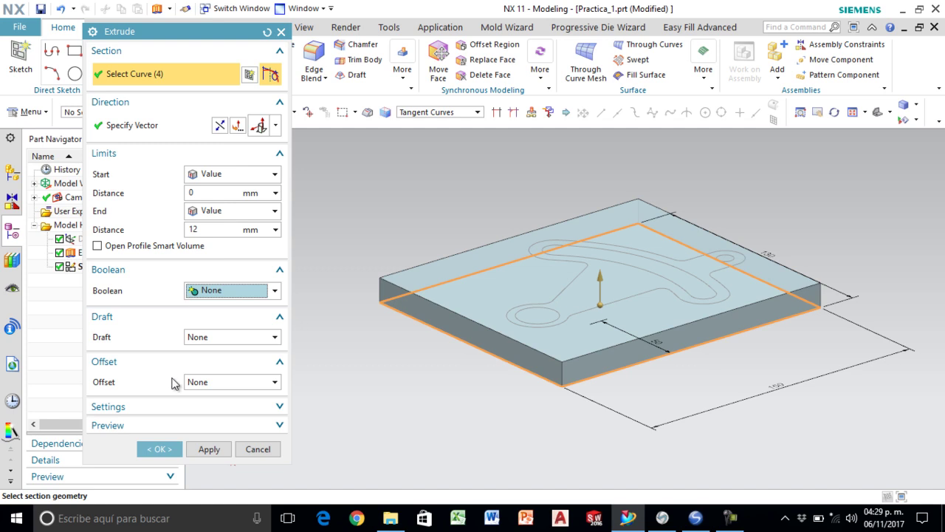
left_click(159, 449)
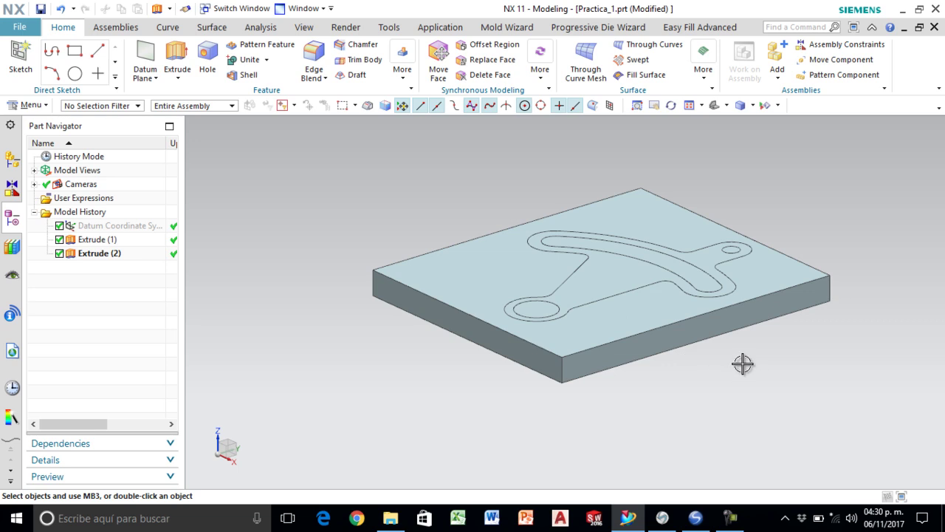
- Set the rectangular block's display translucency to 80
left_click(792, 279)
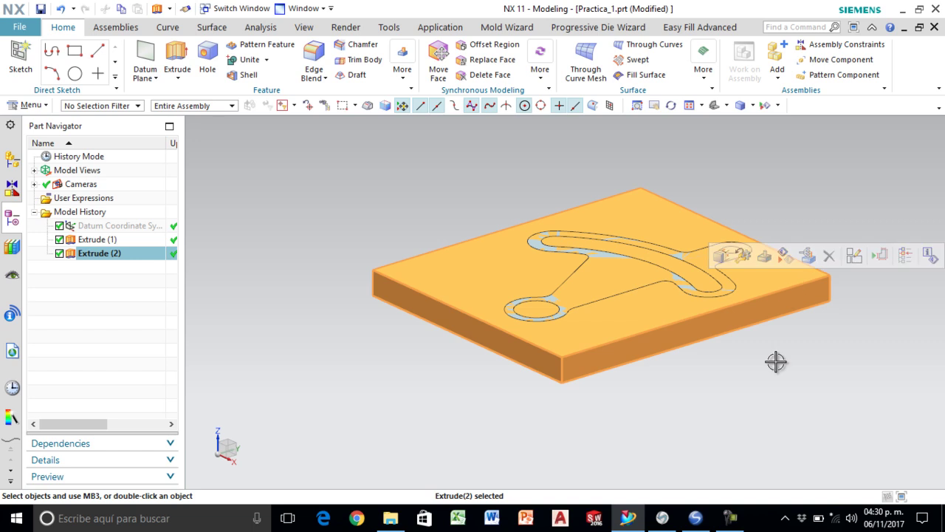
key("ctrl+j")
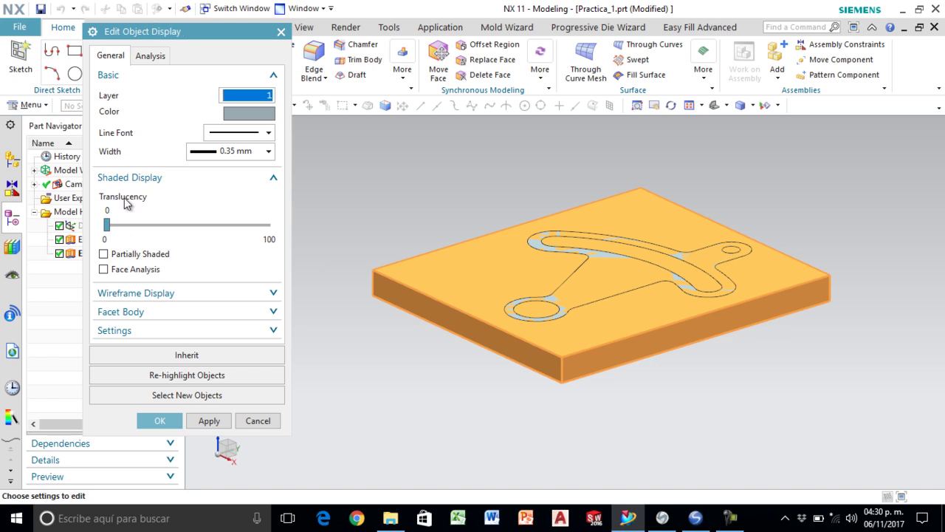
left_click_drag(107, 230, 150, 235)
left_click_drag(222, 230, 233, 225)
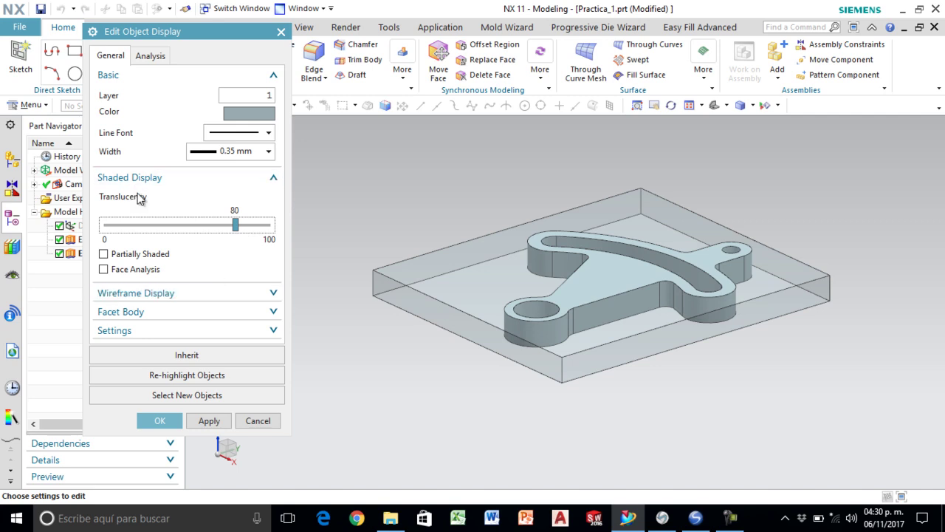
left_click(158, 421)
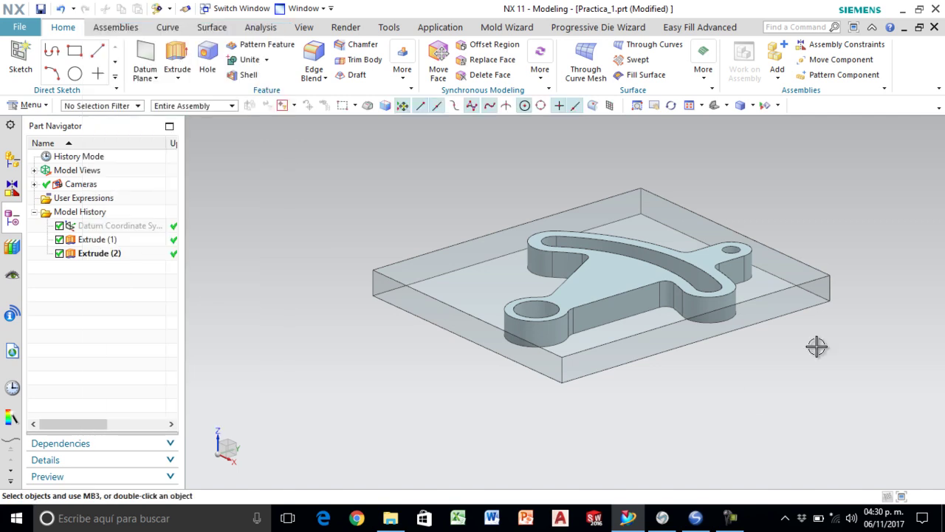
- Save and close the lever and block part
scroll(676, 256, "down", 1)
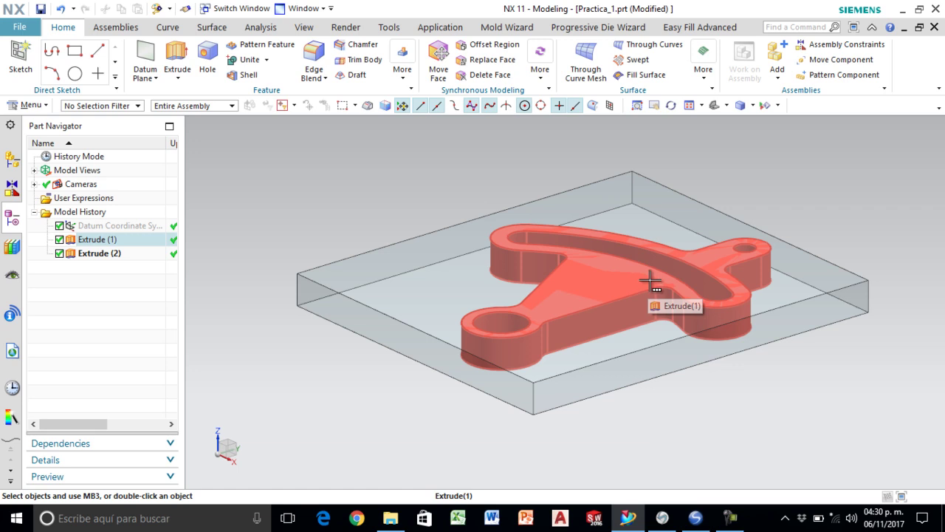
left_click(20, 28)
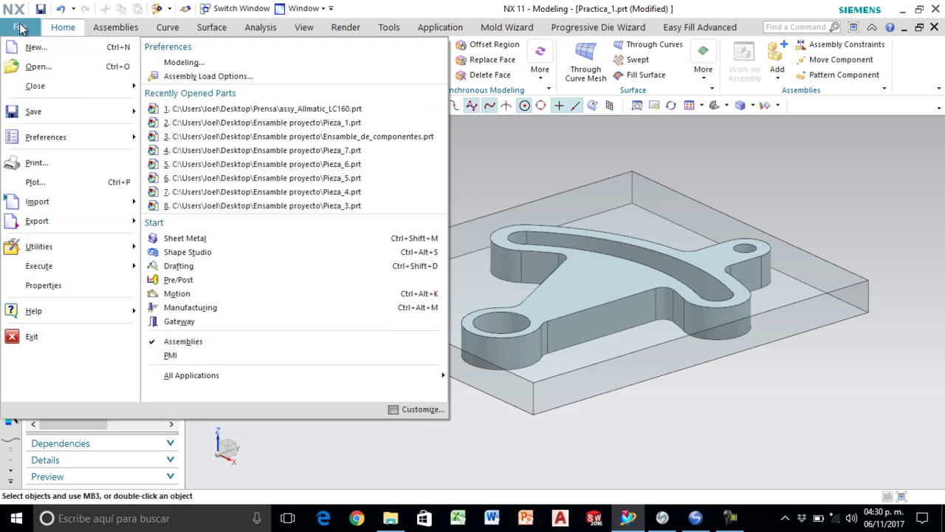
mouse_move(50, 87)
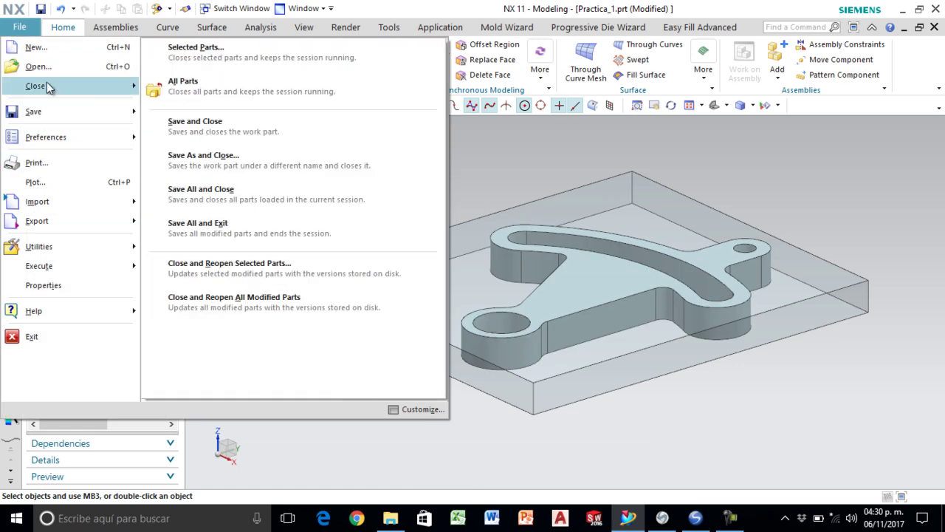
left_click(228, 138)
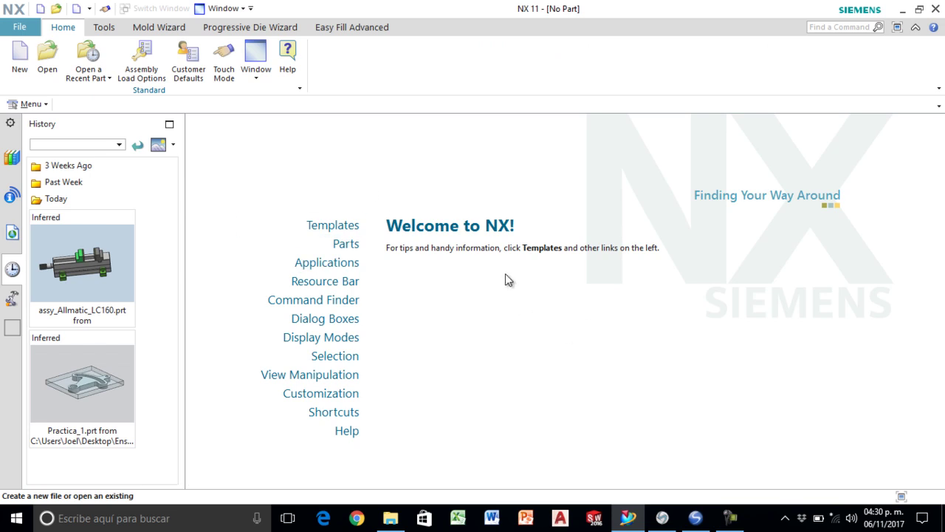
- Create a new part named Maquinado_1 from the Model template in millimetres
left_click(19, 61)
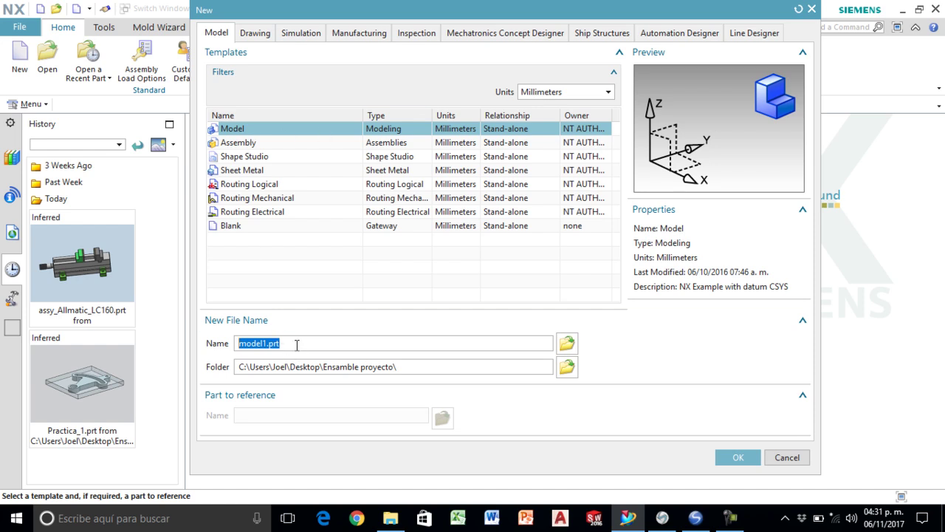
type("Maquinado_1")
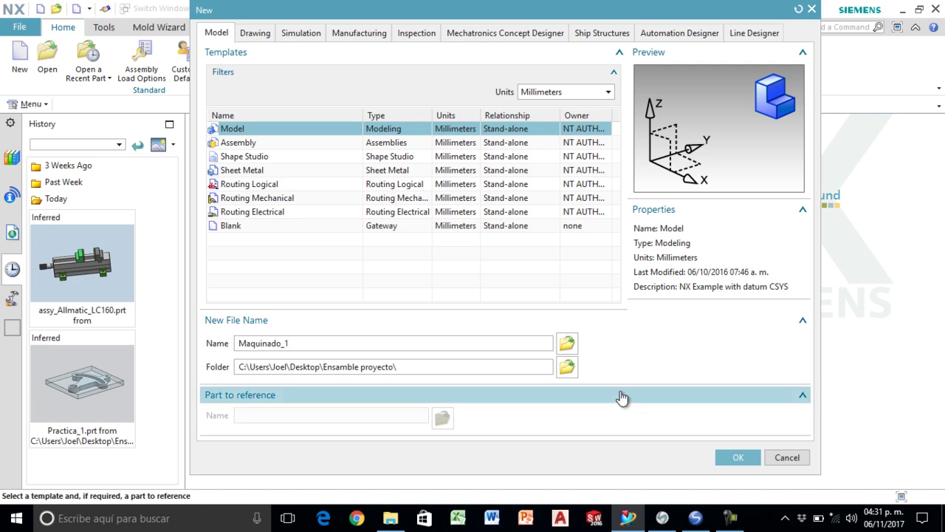
left_click(736, 456)
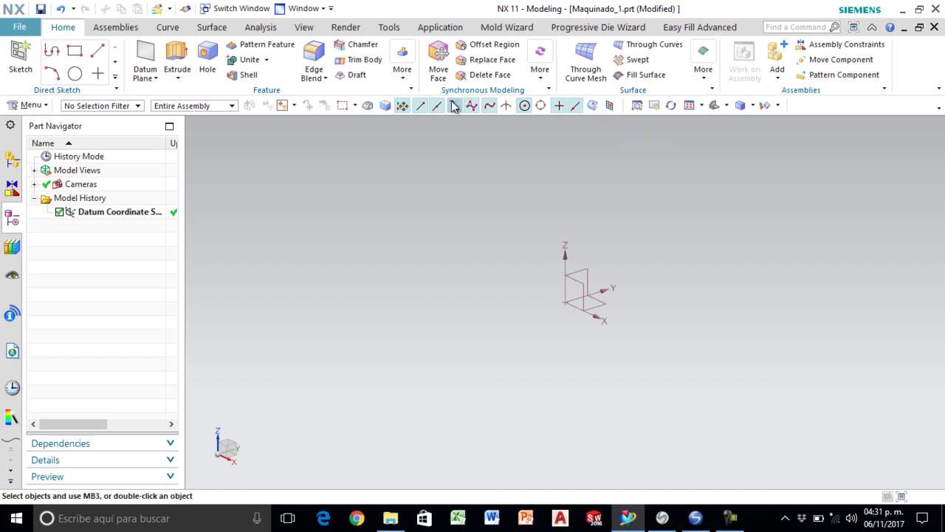
- Switch to the Manufacturing application and create the machining environment with cam_general and the mill_planar setup
left_click(23, 28)
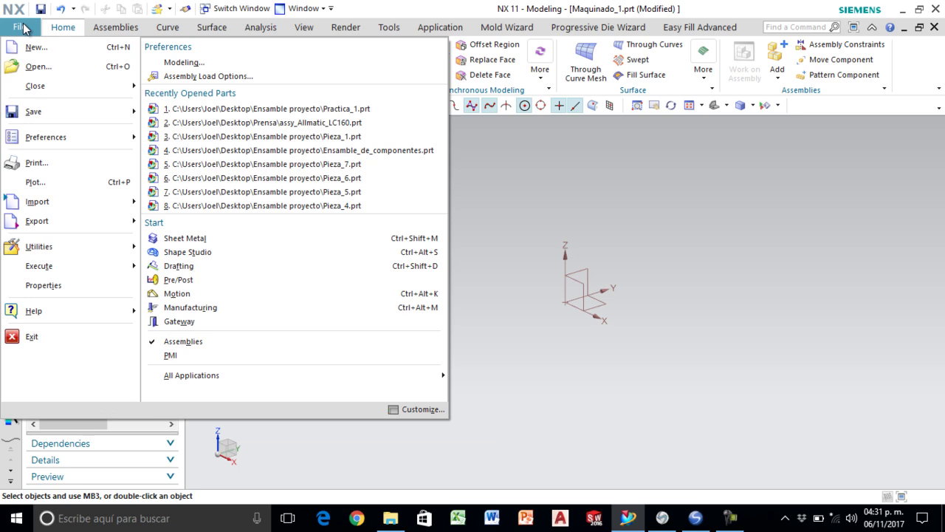
left_click(210, 309)
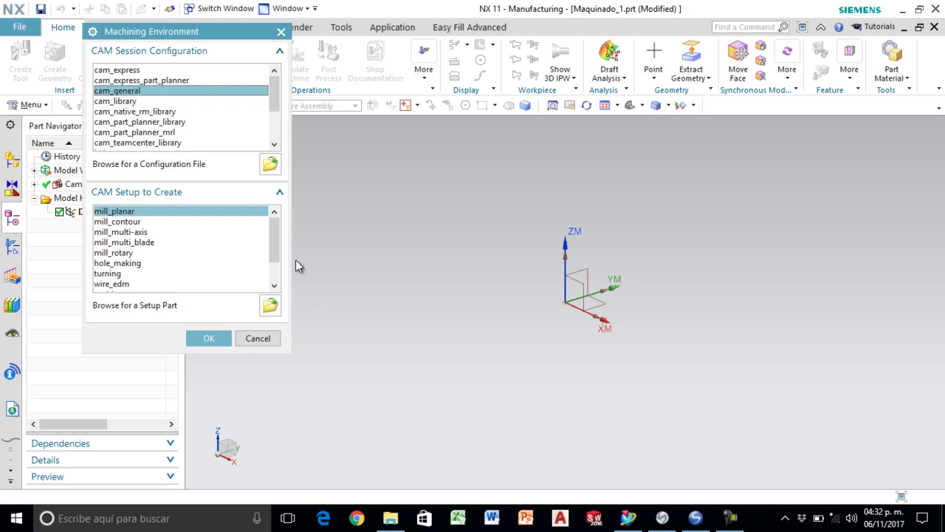
left_click_drag(210, 30, 294, 155)
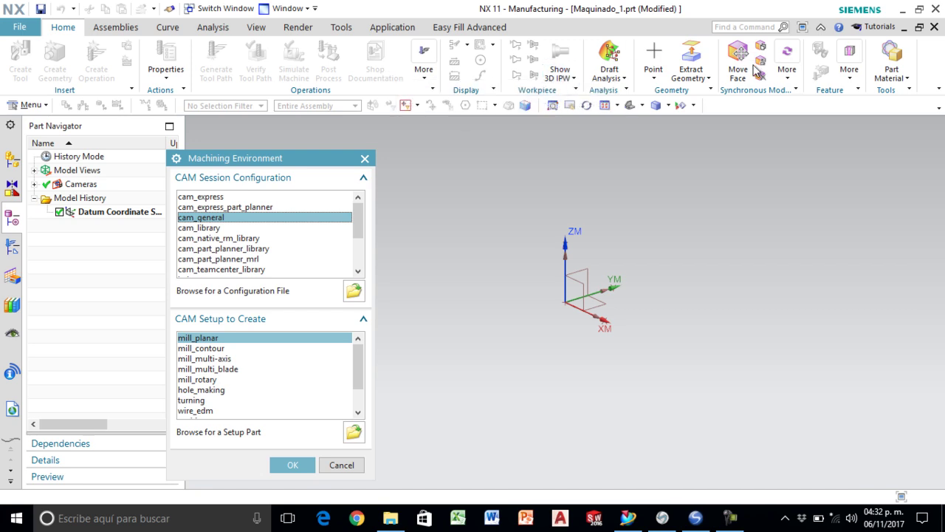
left_click_drag(229, 161, 294, 99)
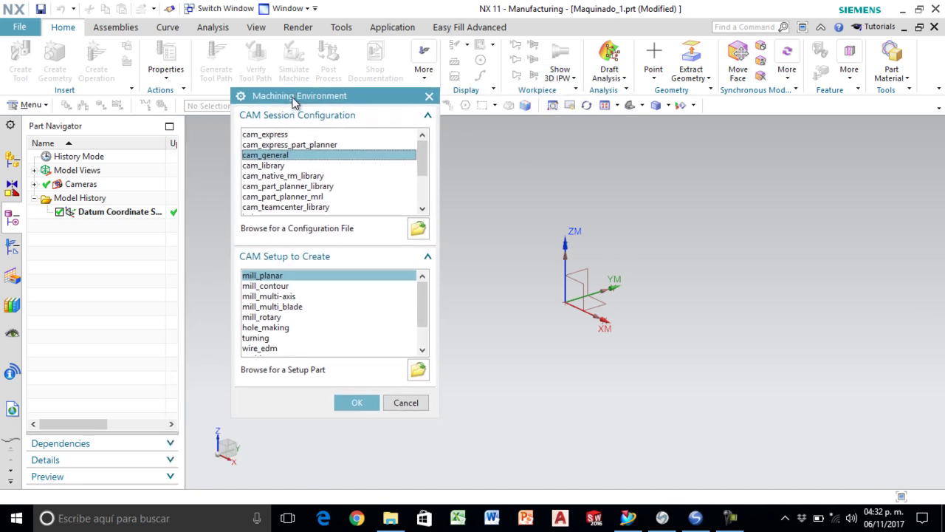
left_click(356, 405)
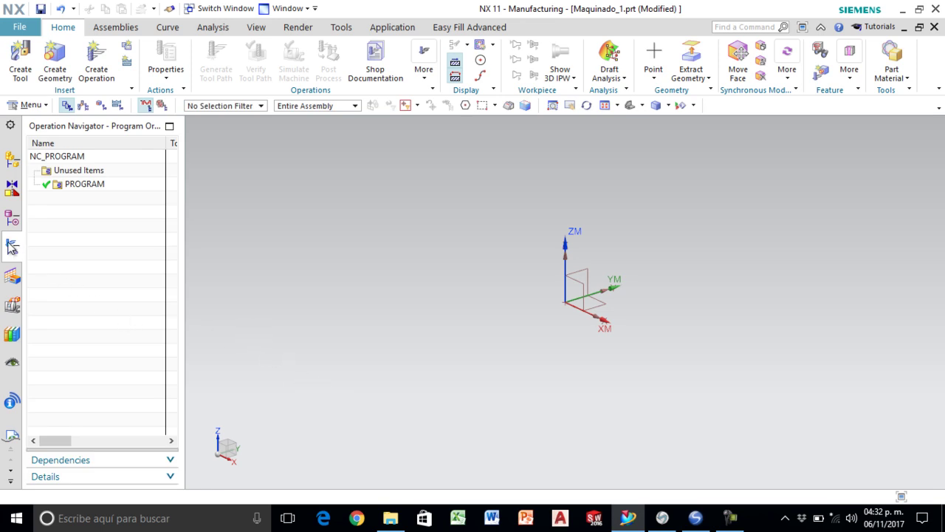
- Examine the part and assembly structure and the operation navigator's program order, machine tool, geometry and machining method views
left_click(11, 217)
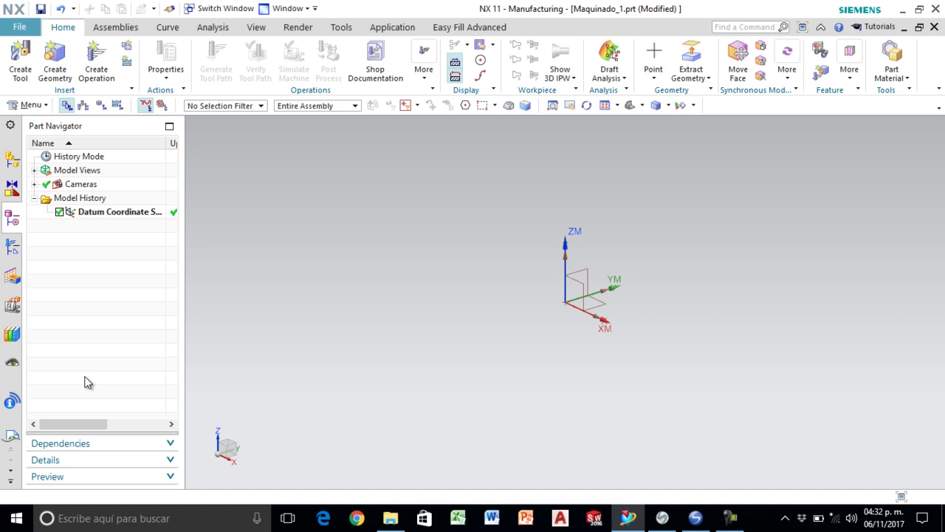
left_click(12, 165)
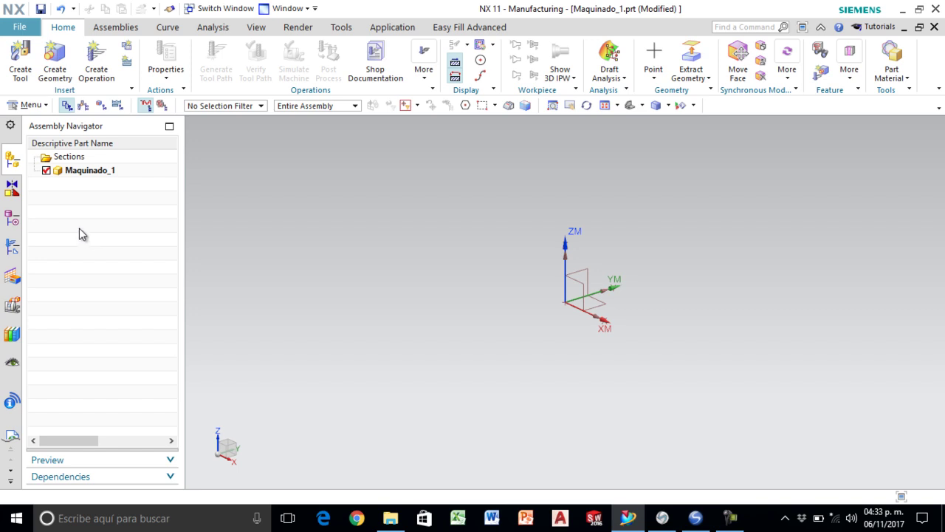
left_click(12, 249)
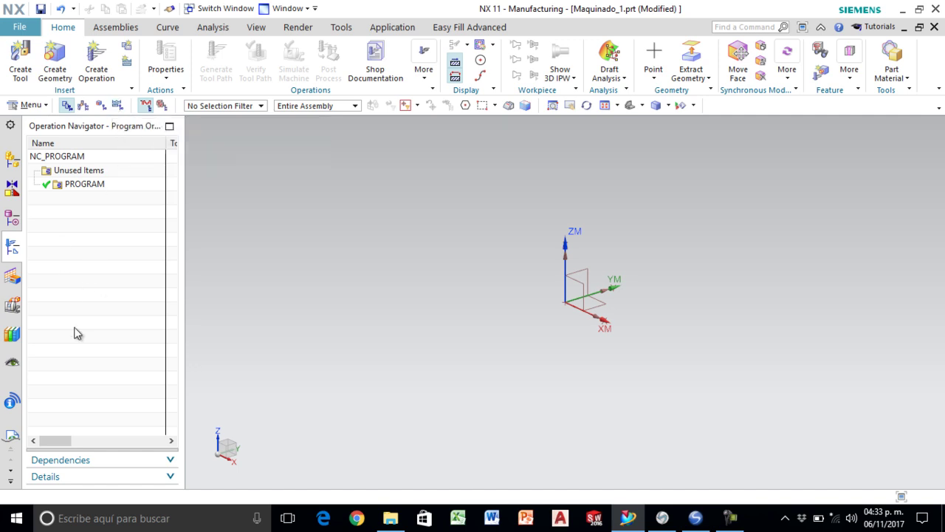
left_click(67, 108)
left_click(83, 108)
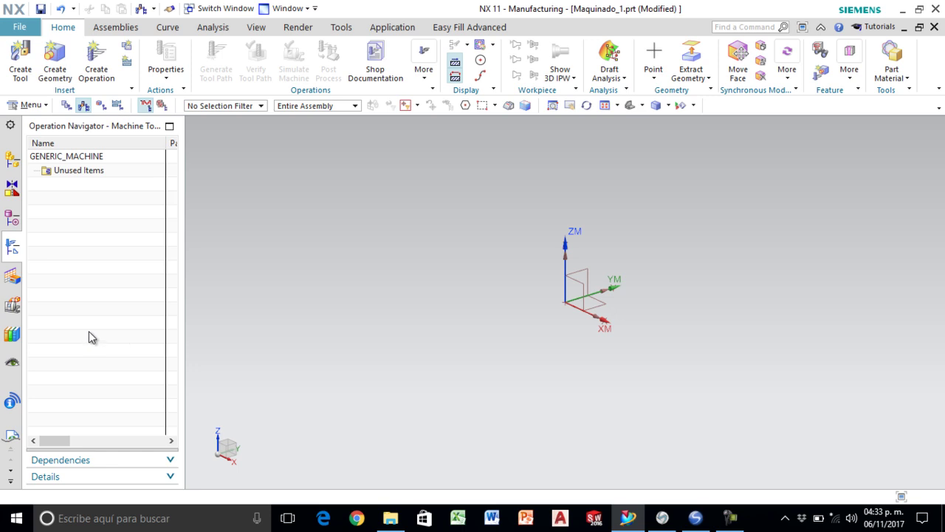
left_click(101, 107)
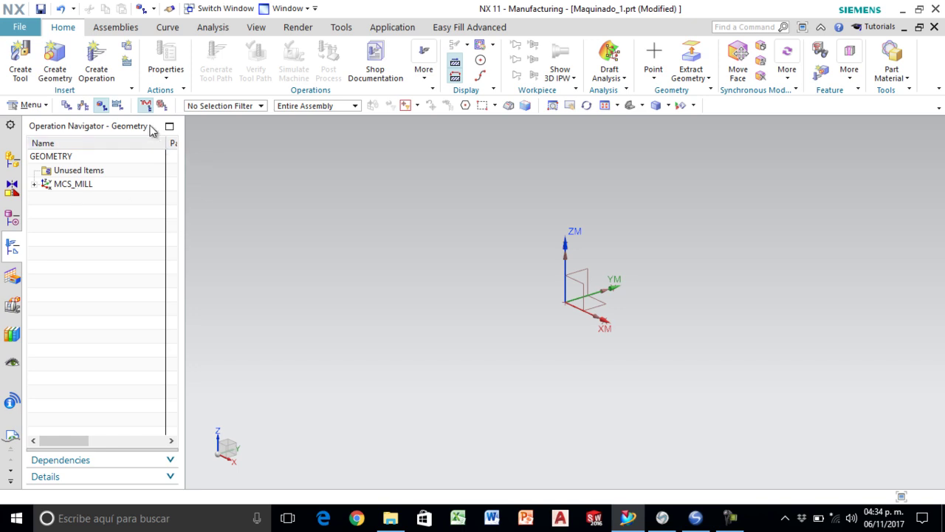
left_click(118, 106)
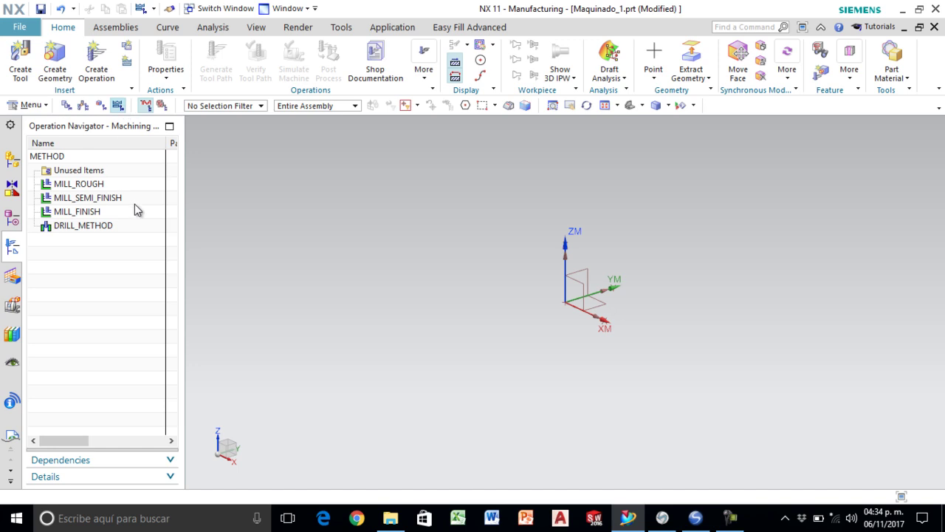
left_click(107, 184)
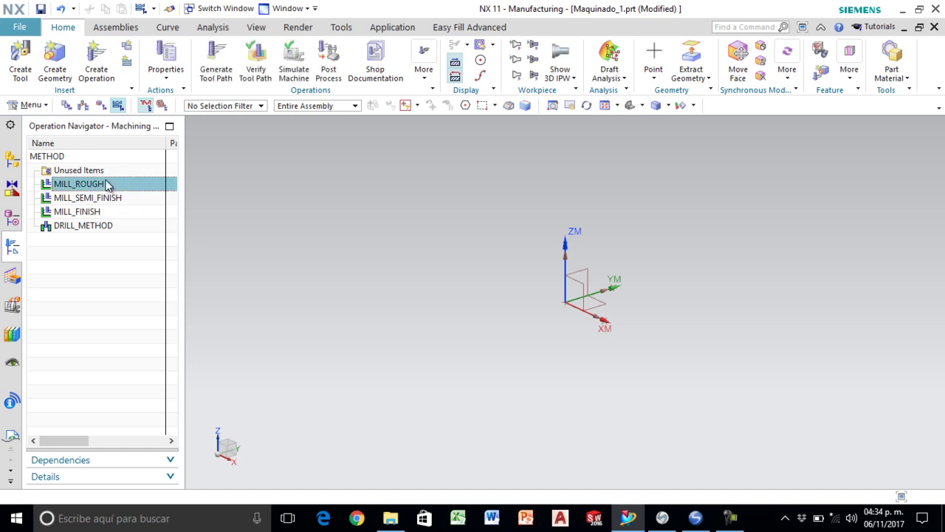
left_click(118, 203)
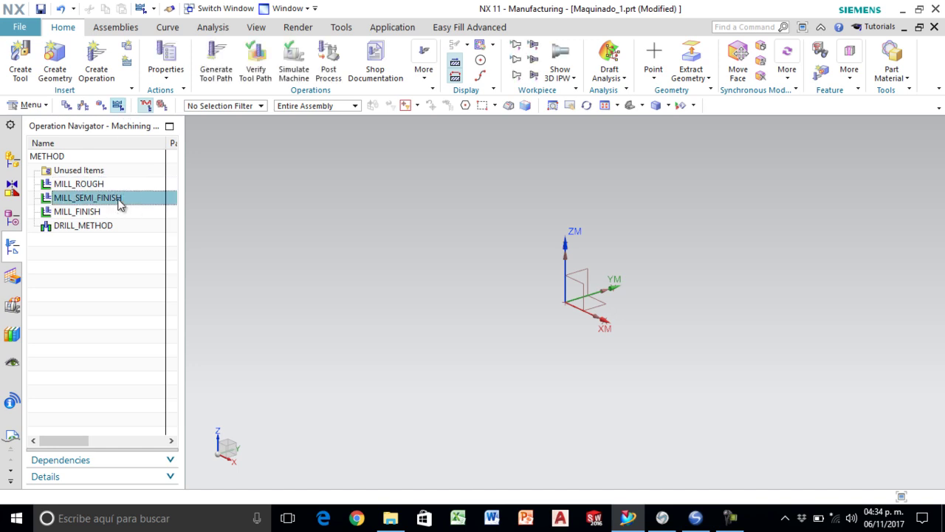
left_click(116, 214)
left_click(112, 226)
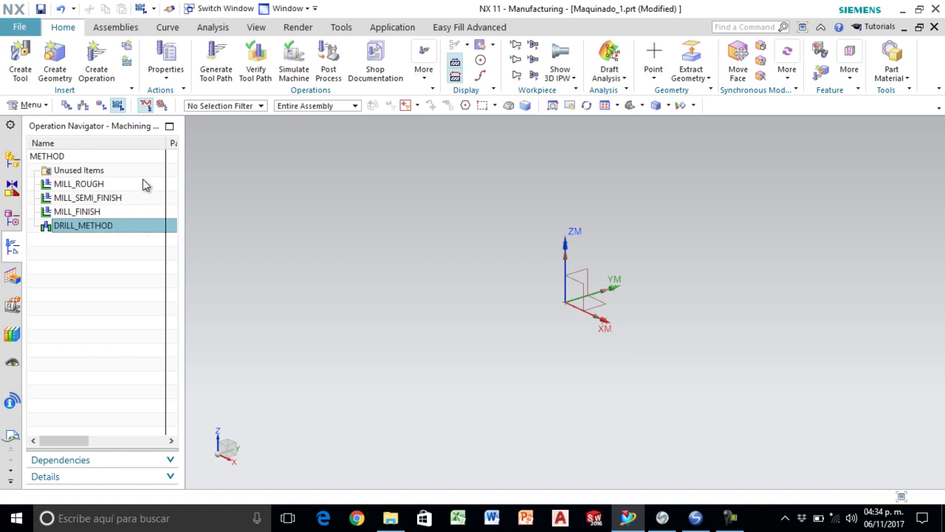
left_click(100, 106)
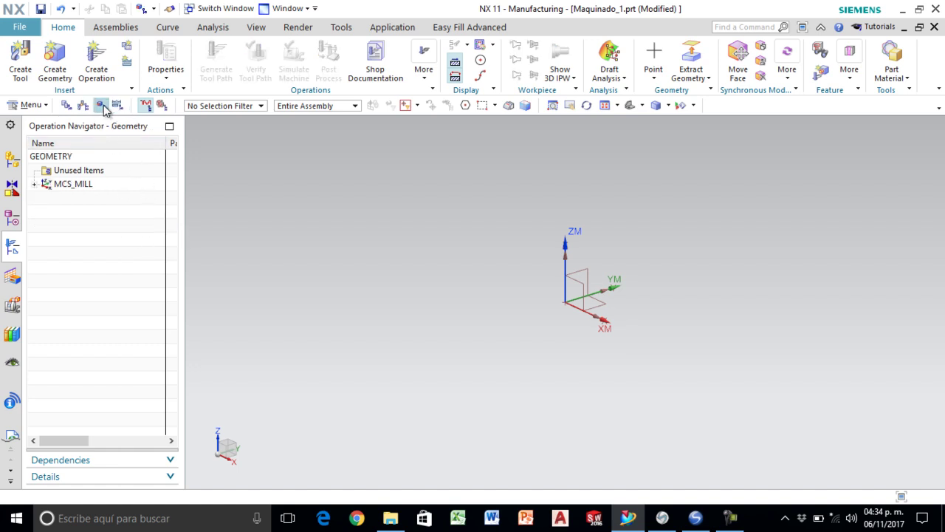
- Edit the generic machine in the machine tool view and search the machine library for the MILL class
left_click(84, 106)
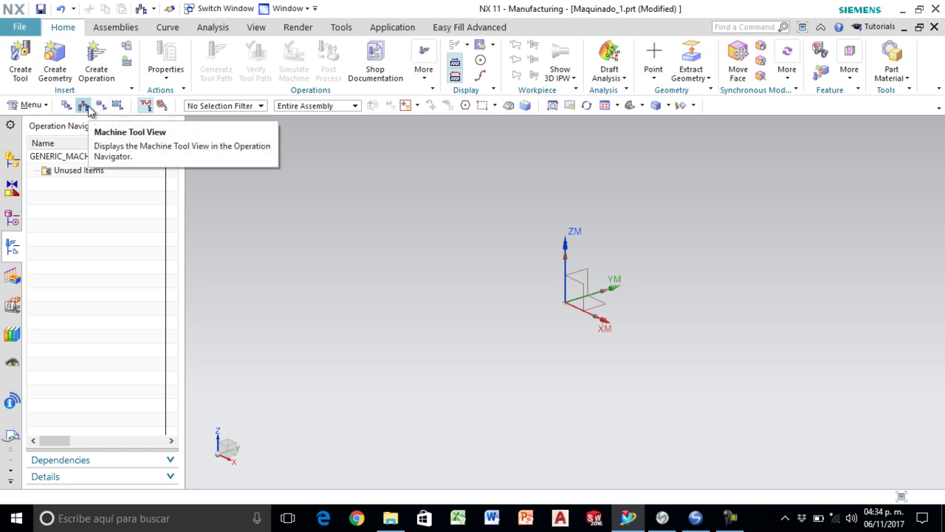
right_click(88, 158)
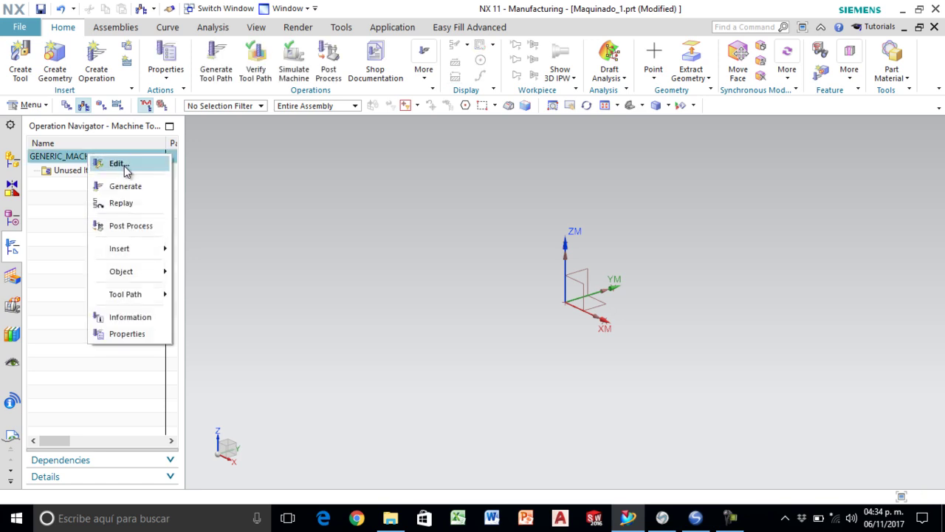
left_click(114, 166)
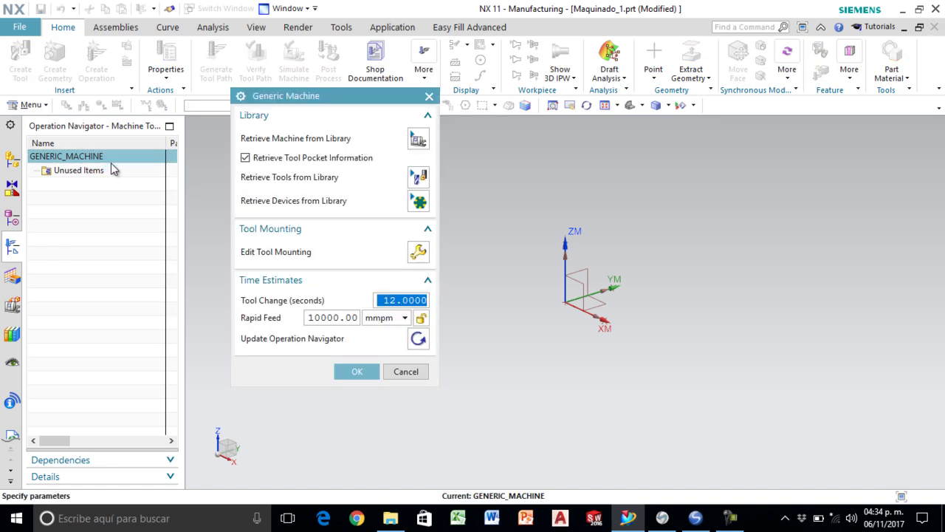
left_click_drag(291, 96, 246, 76)
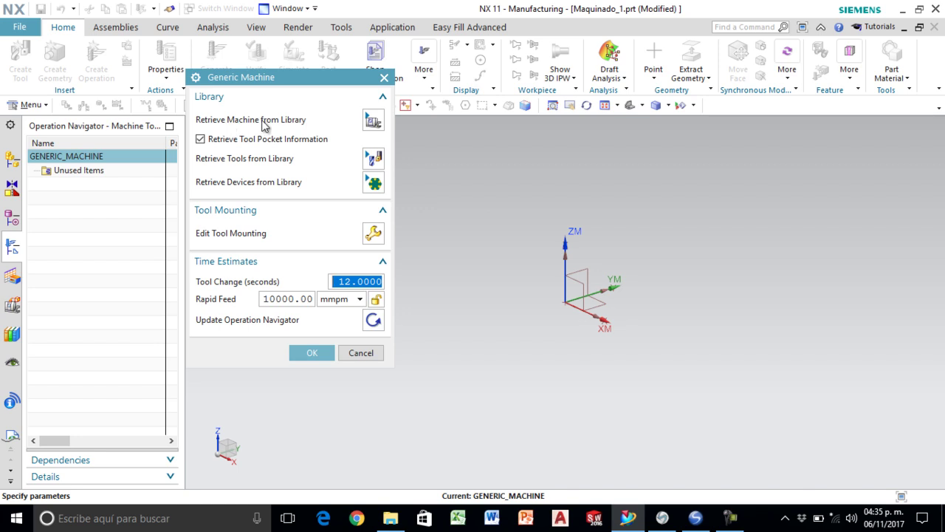
left_click(373, 120)
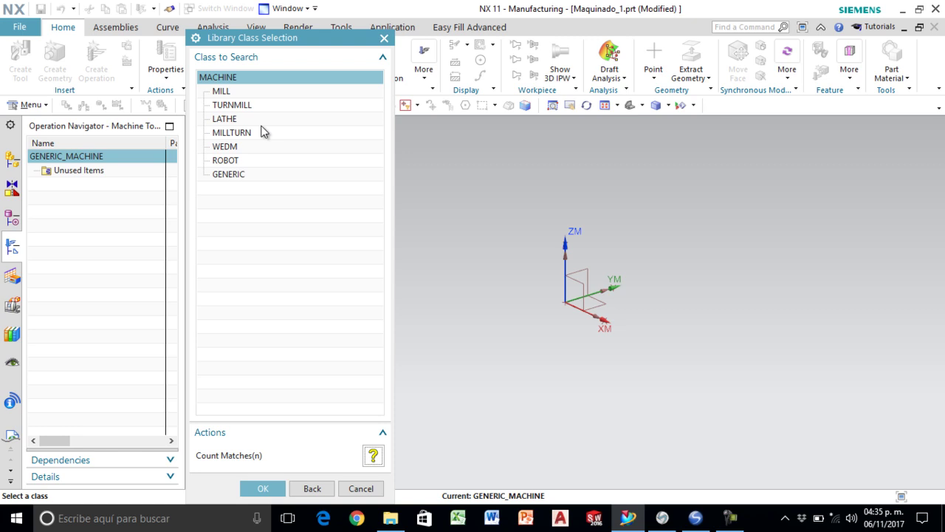
left_click(240, 96)
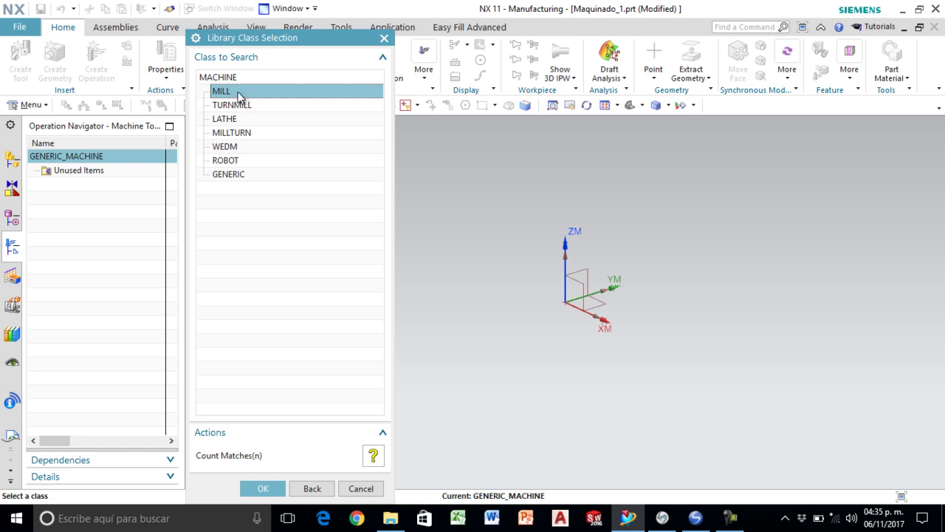
double_click(240, 96)
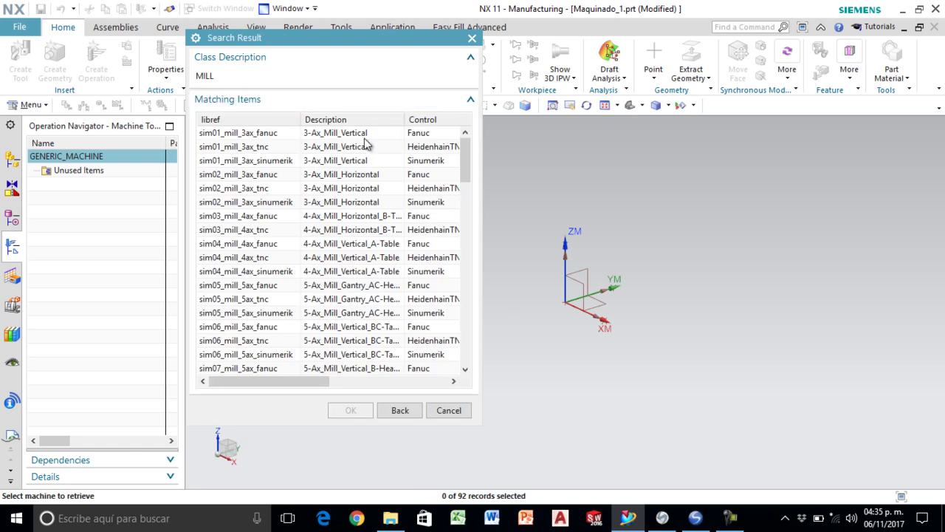
- Retrieve the sim01_mill_3ax_fanuc vertical three-axis mill from the matching machines
left_click_drag(480, 260, 697, 273)
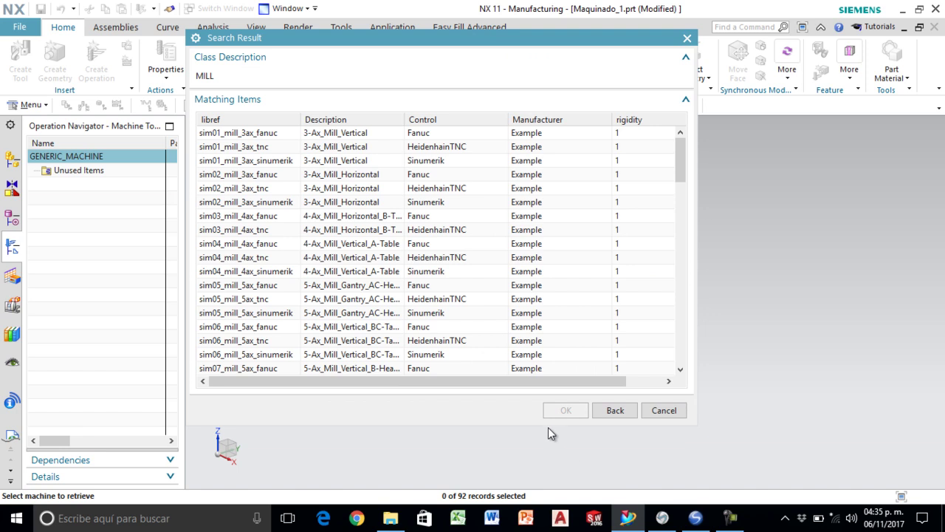
left_click_drag(520, 423, 526, 491)
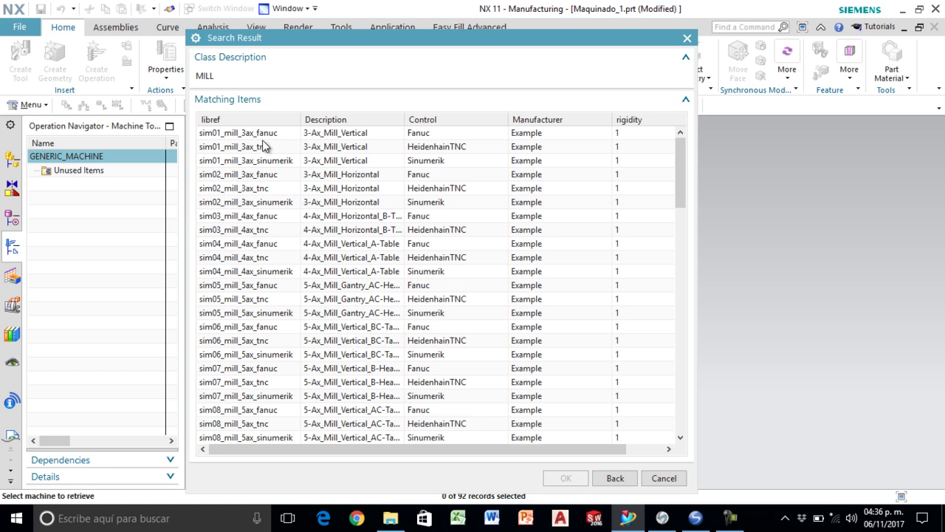
left_click(337, 135)
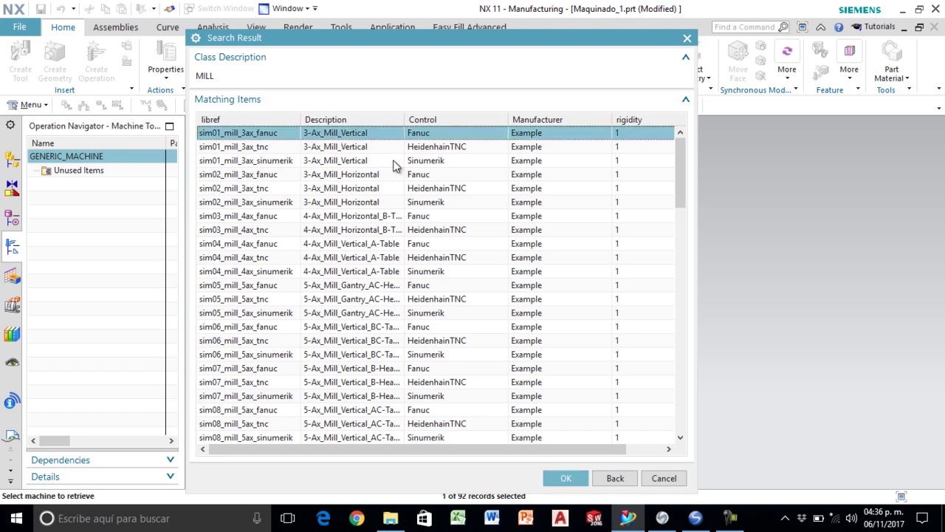
left_click(566, 478)
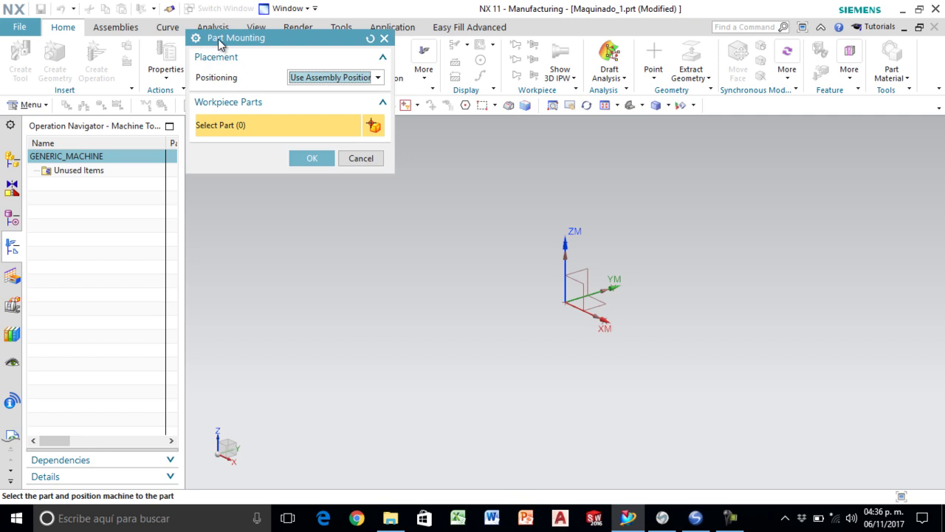
- Accept the part mounting with assembly positioning, add the machine at the absolute origin, and finish the machine edit
left_click_drag(202, 42, 233, 104)
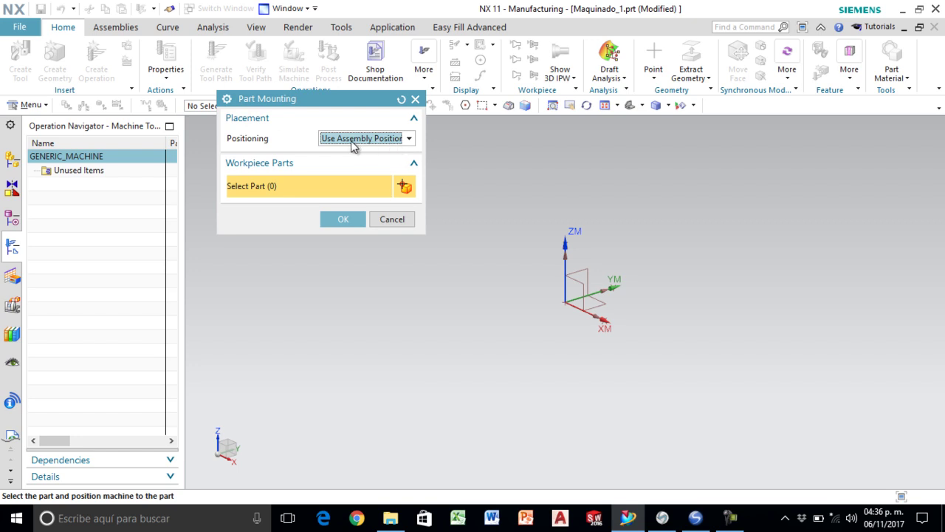
left_click(336, 219)
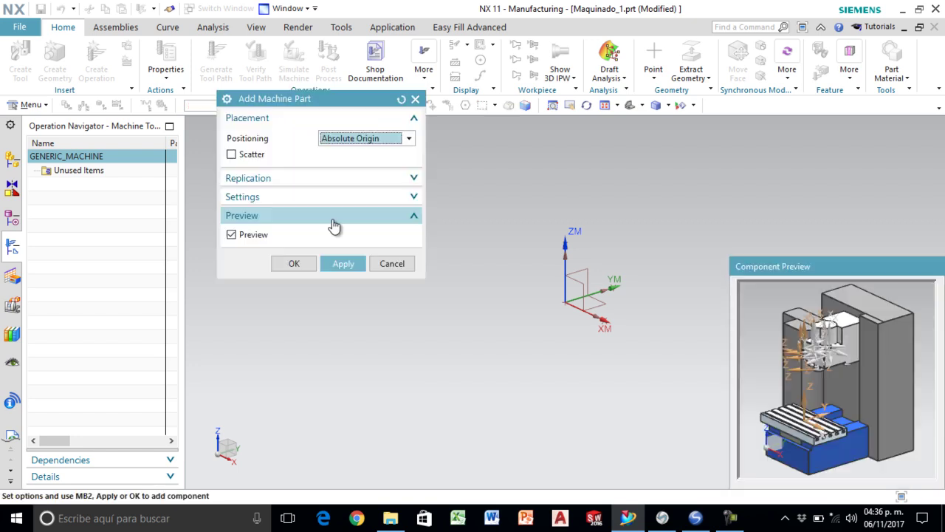
left_click_drag(810, 290, 789, 137)
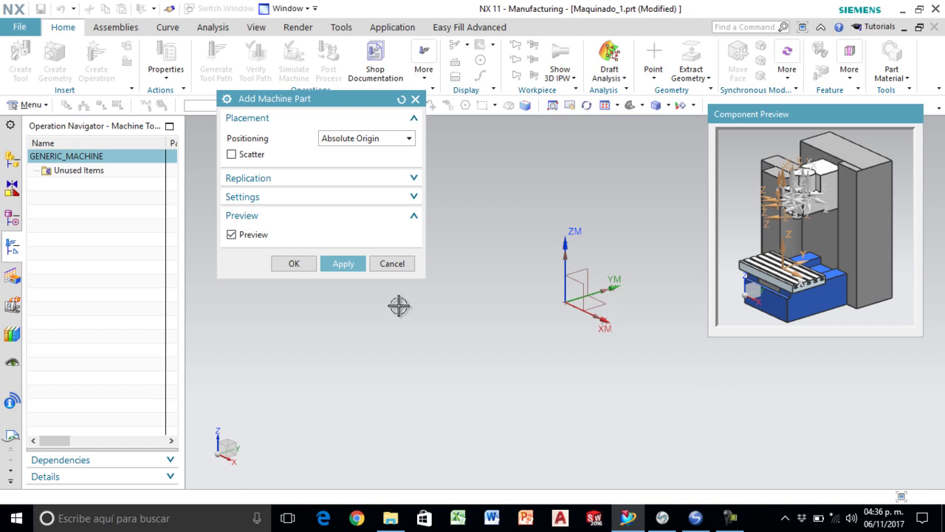
left_click_drag(253, 101, 240, 127)
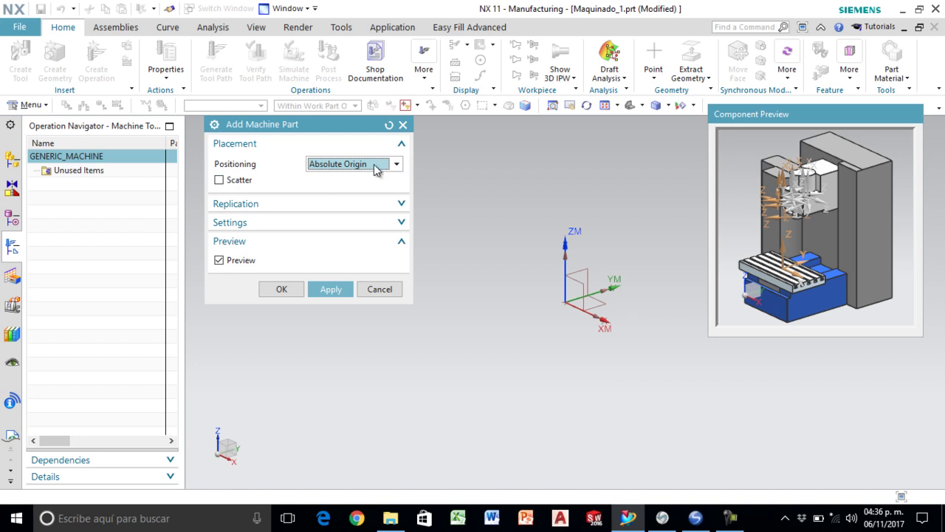
left_click(265, 289)
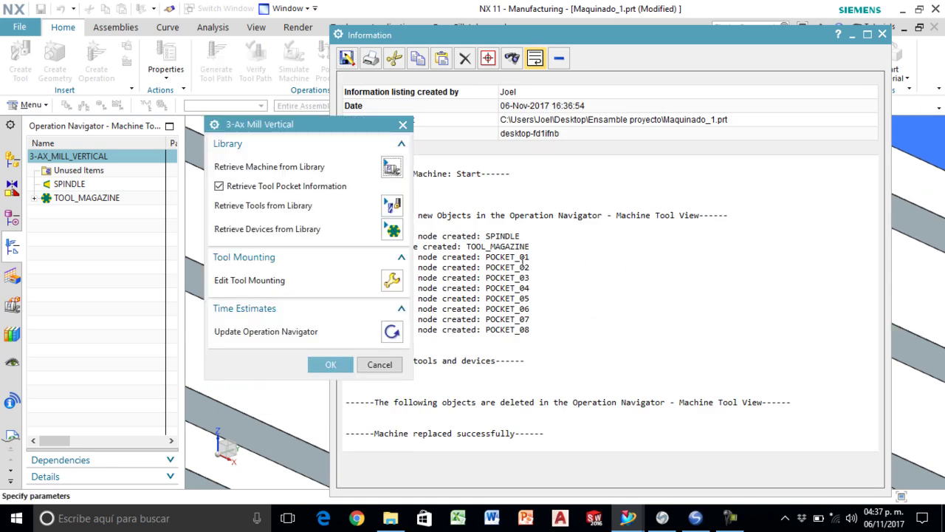
left_click(540, 339)
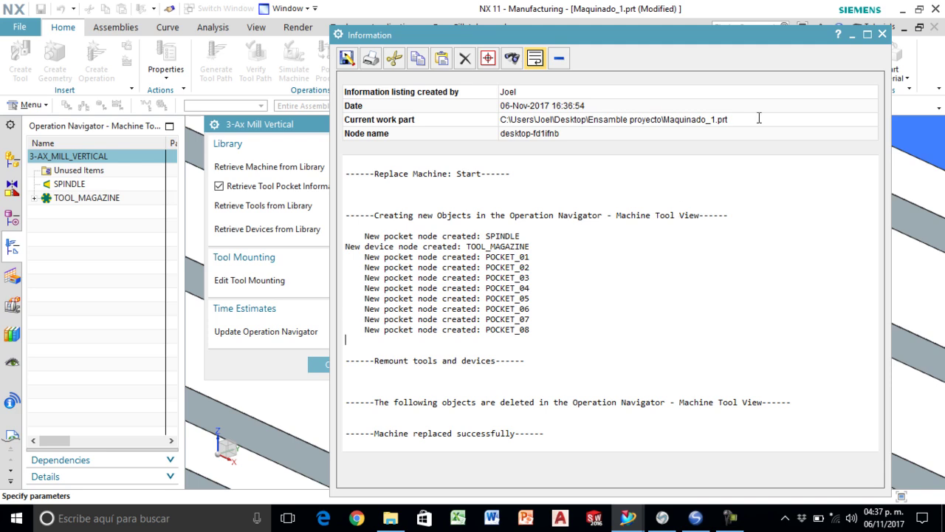
left_click(883, 34)
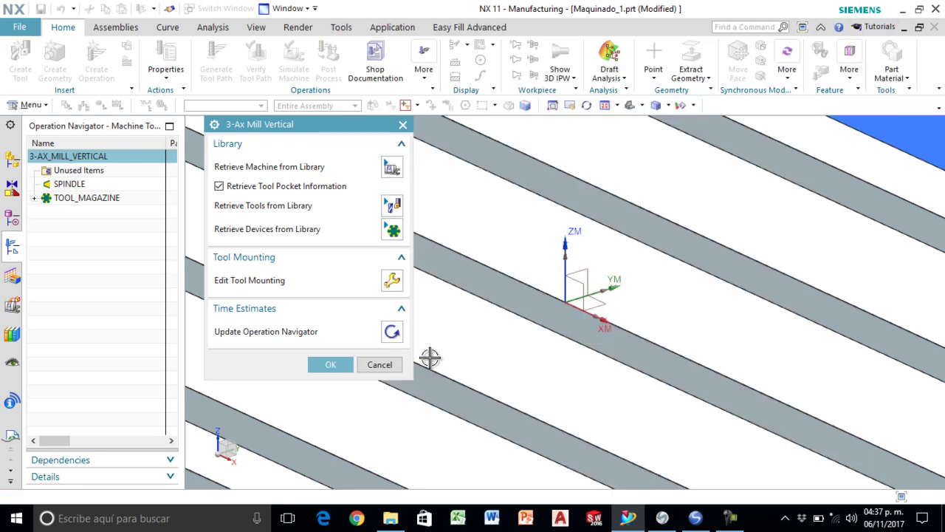
left_click(332, 366)
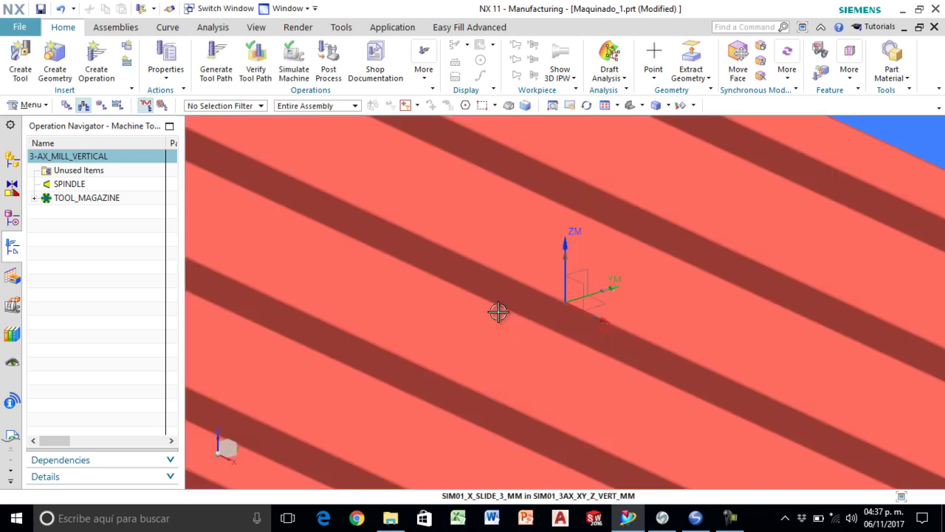
- Examine the milling machine from several angles, along with its spindle and the tool magazine's pockets
scroll(497, 310, "down", 4)
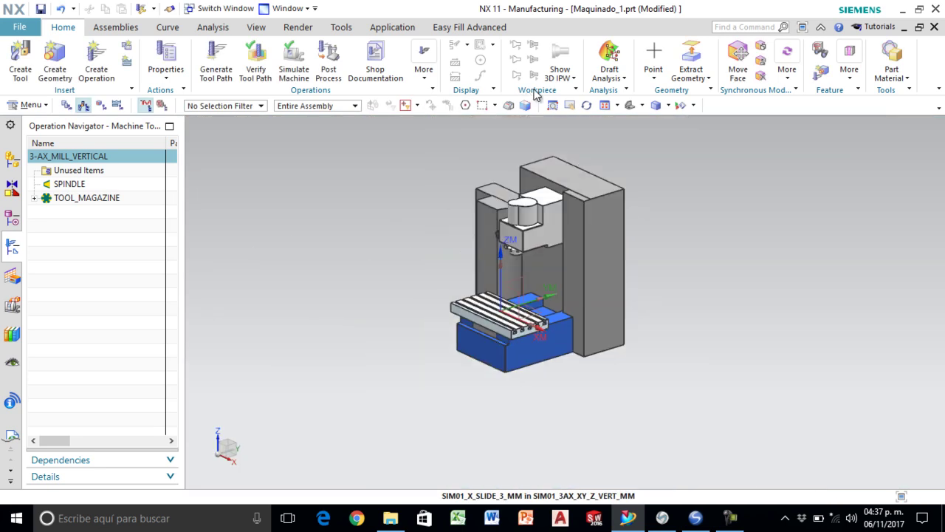
left_click(605, 106)
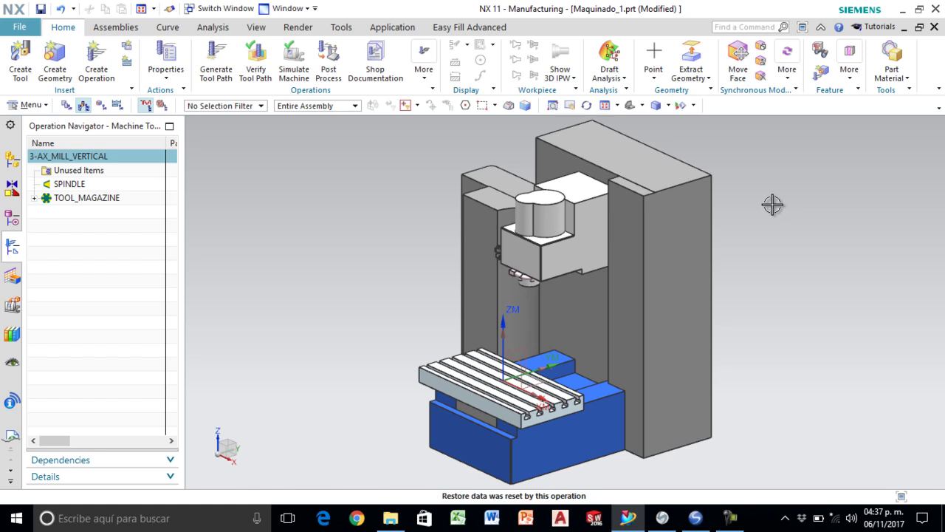
middle_click_drag(793, 280, 856, 243)
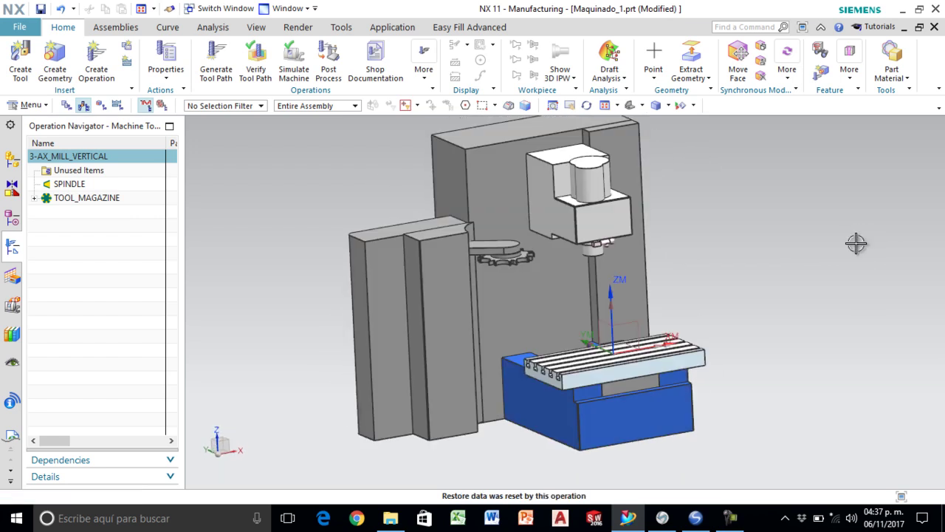
left_click(84, 108)
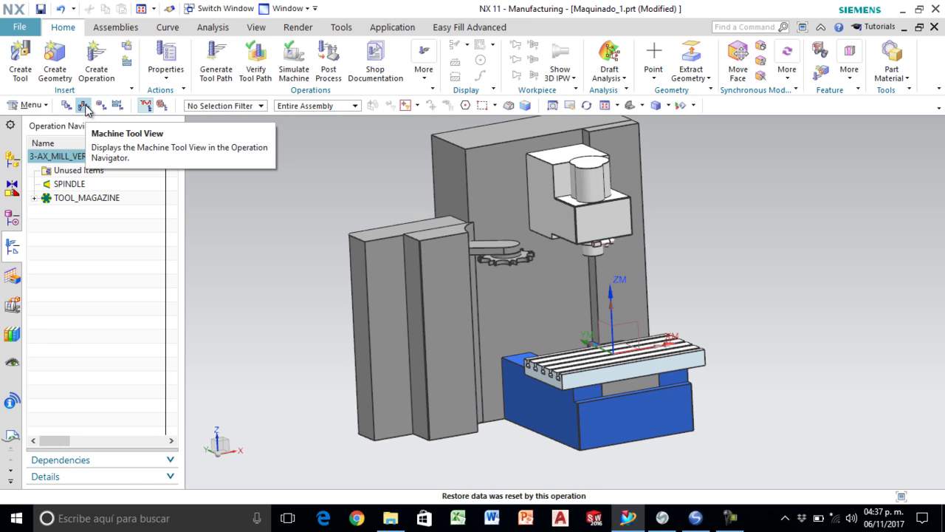
left_click(69, 185)
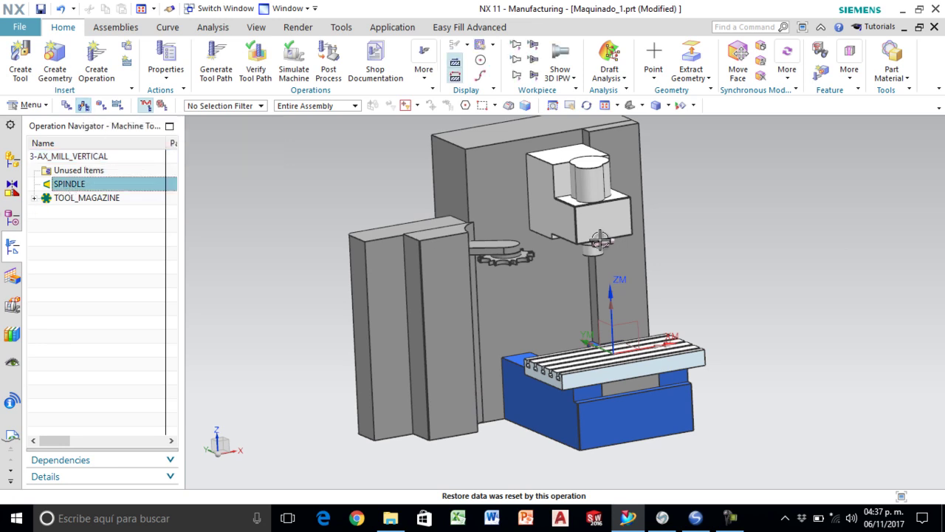
left_click(587, 239)
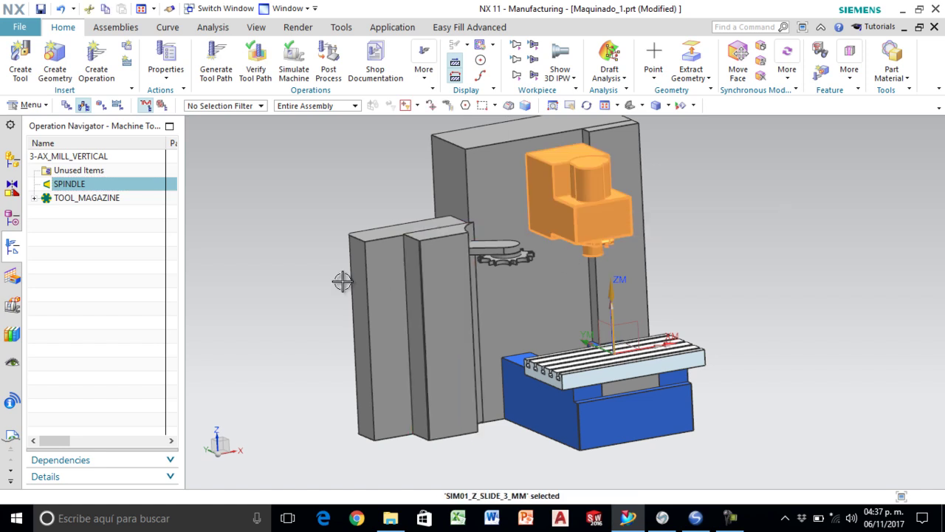
left_click(78, 201)
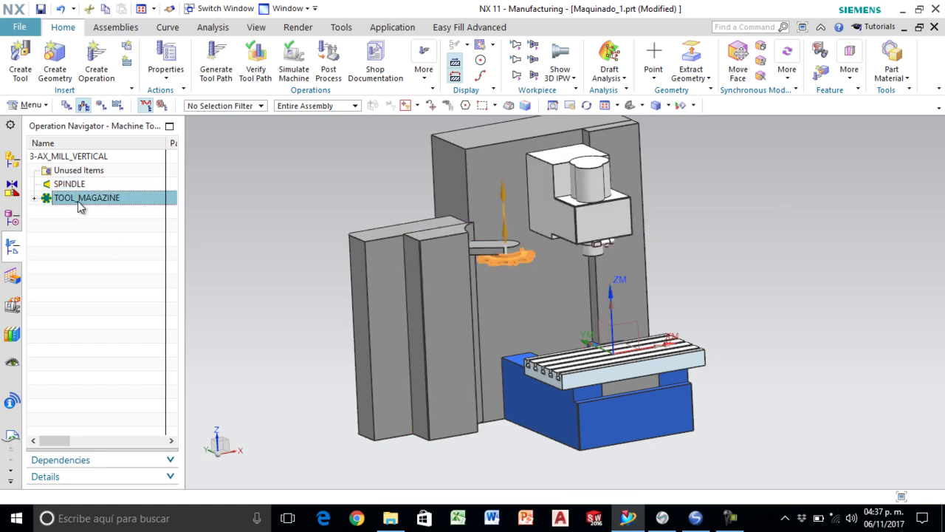
left_click(34, 198)
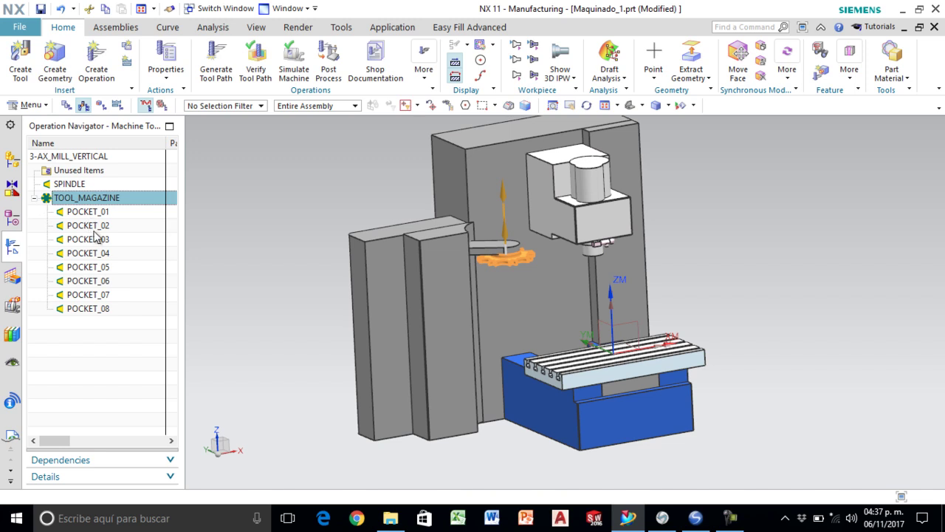
left_click(99, 340)
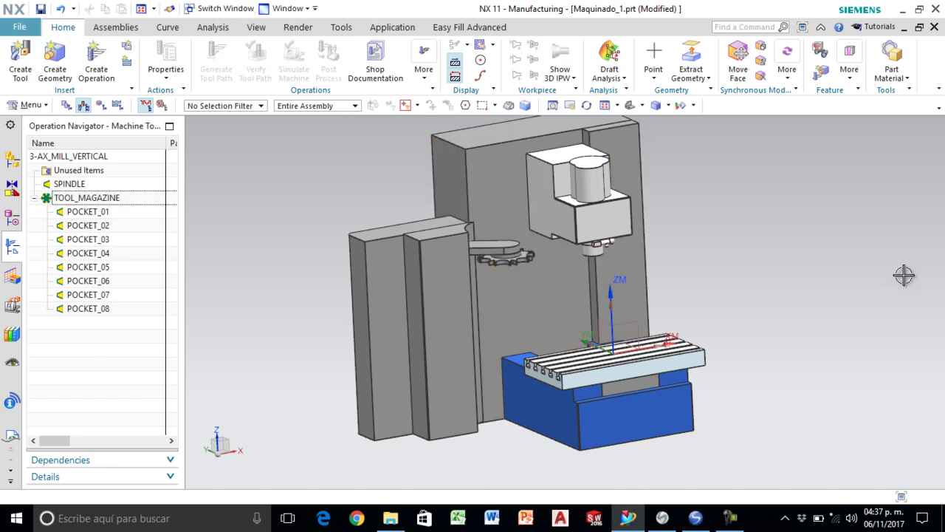
left_click(630, 105)
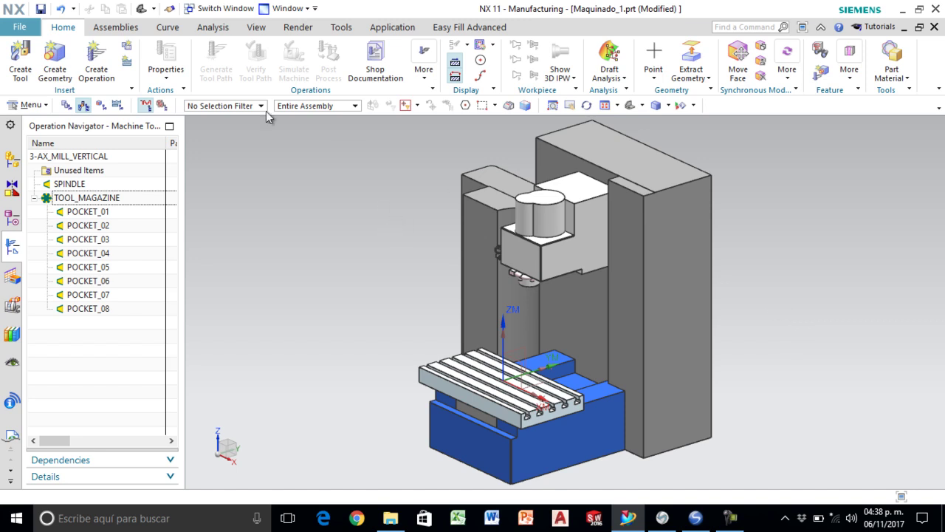
- Switch from Manufacturing to the Modeling application and bring up its assembly commands
left_click(17, 27)
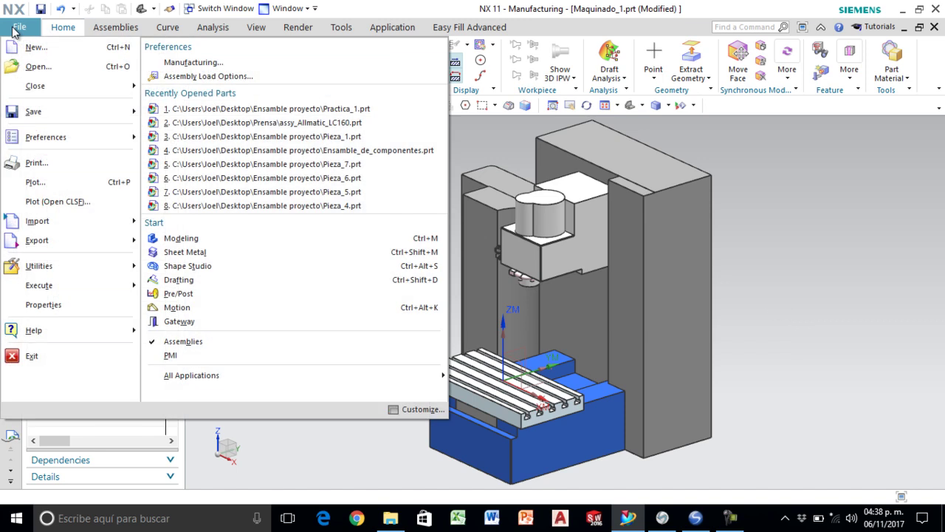
left_click(219, 240)
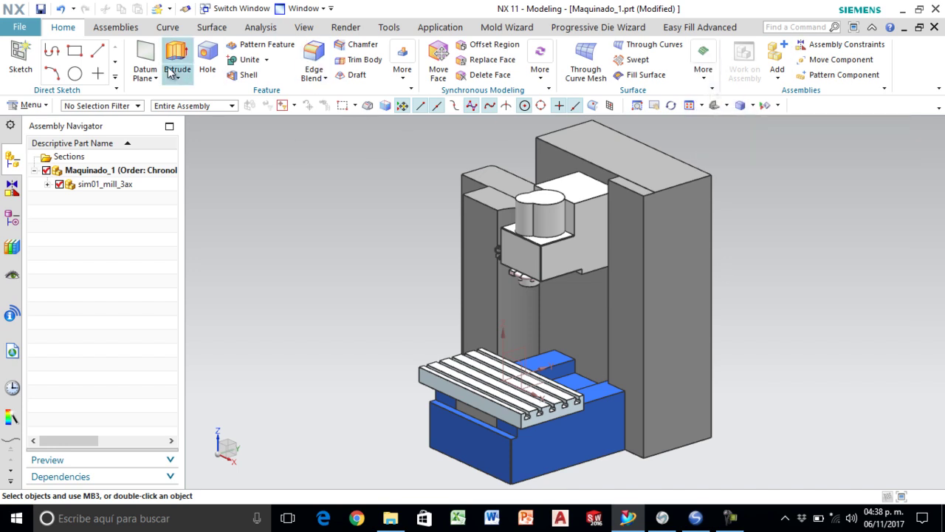
left_click(97, 29)
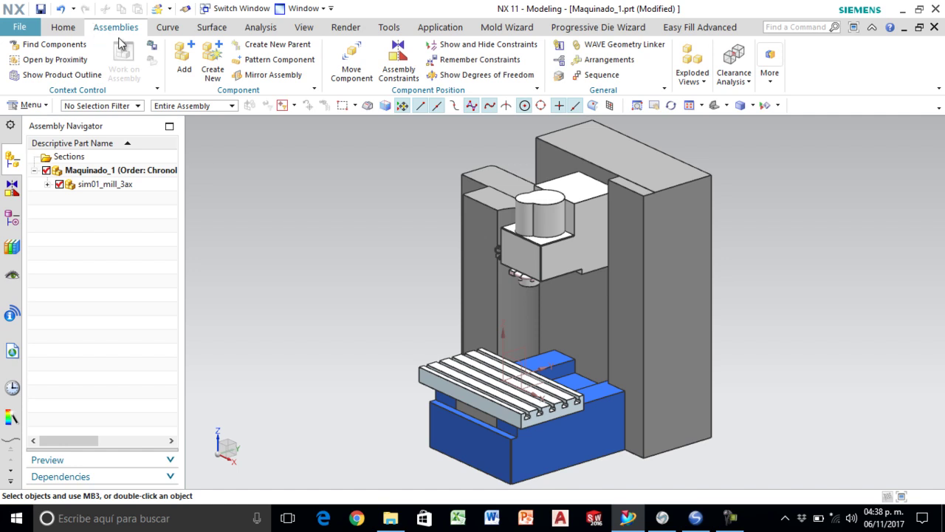
- Add the assy_Allmatic_LC160 vise part from the Prensa folder on the desktop as a component of the machine assembly
left_click(184, 66)
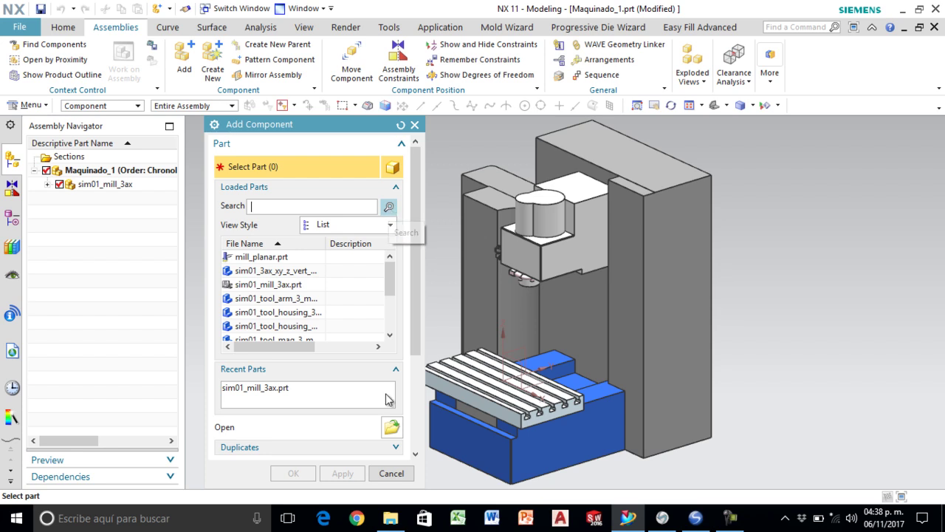
left_click(392, 427)
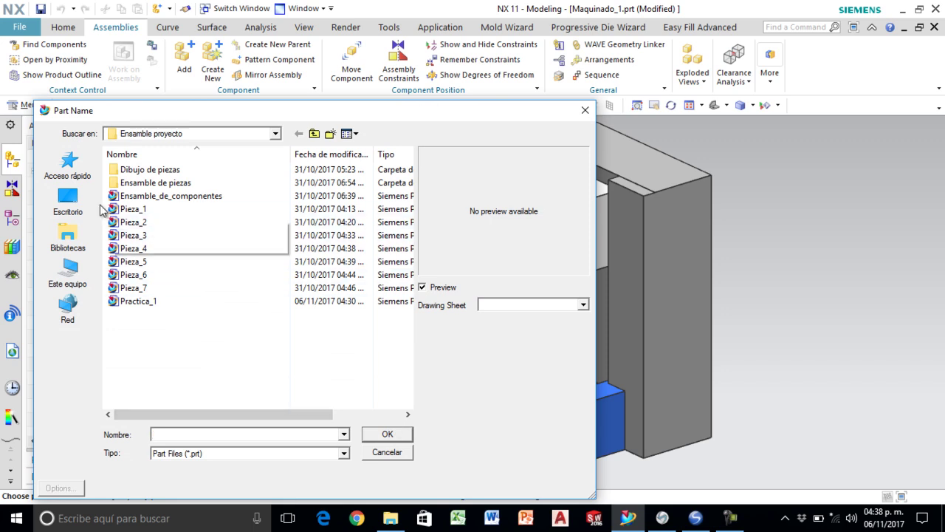
left_click(68, 201)
scroll(305, 257, "down", 1)
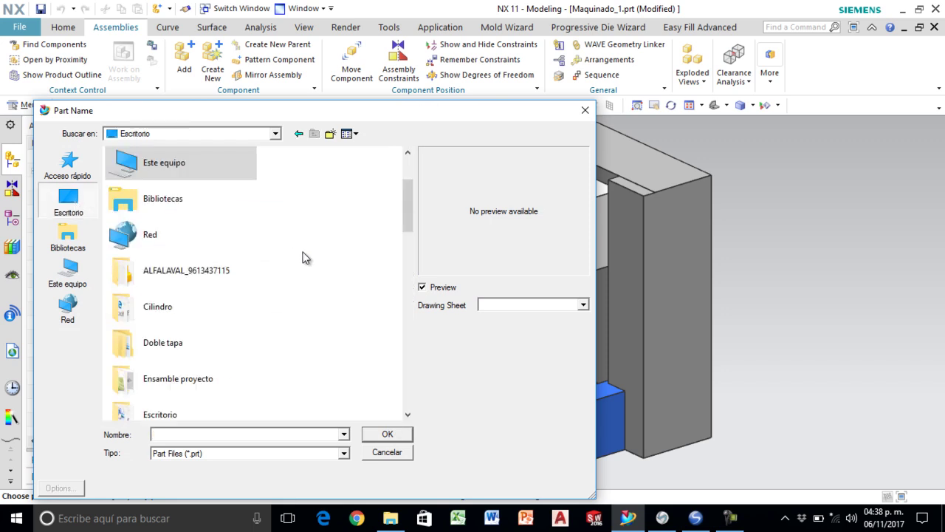
scroll(308, 281, "down", 2)
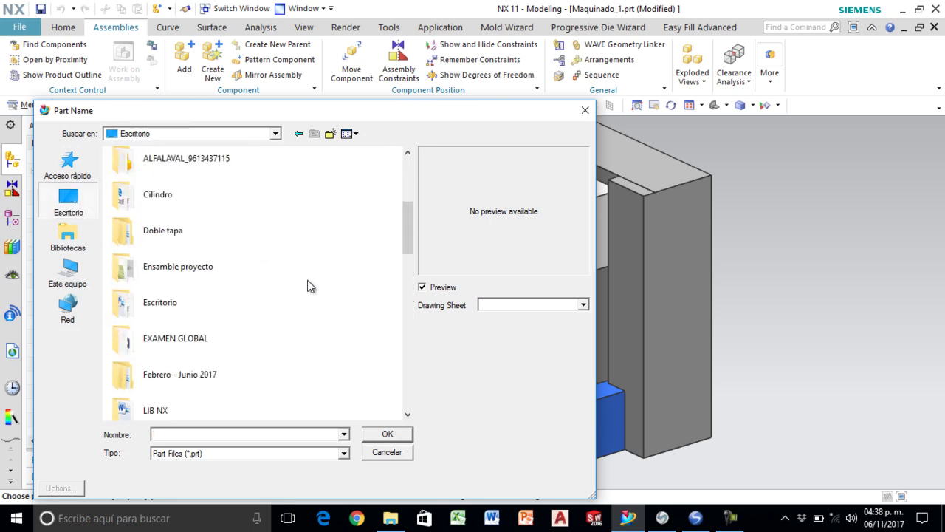
scroll(308, 279, "down", 1)
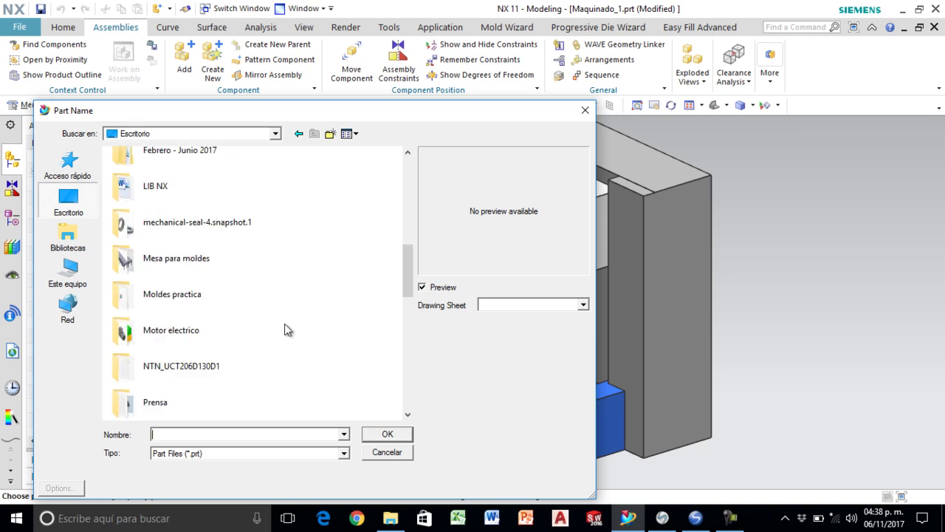
scroll(266, 347, "down", 1)
double_click(154, 290)
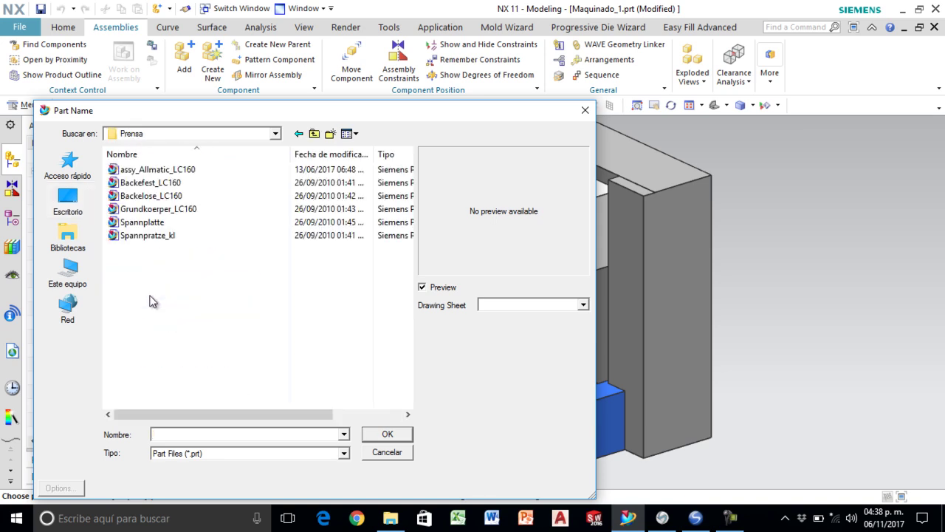
left_click(192, 175)
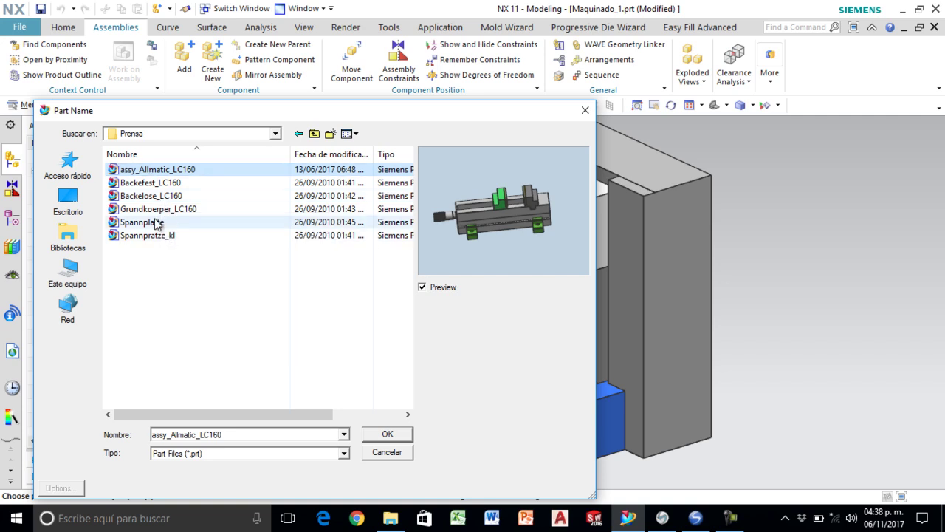
left_click(387, 434)
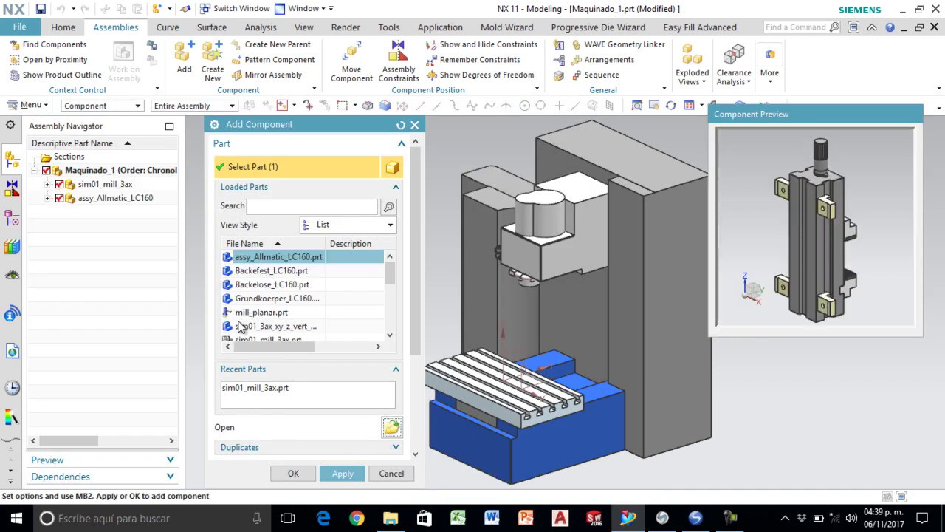
left_click(289, 476)
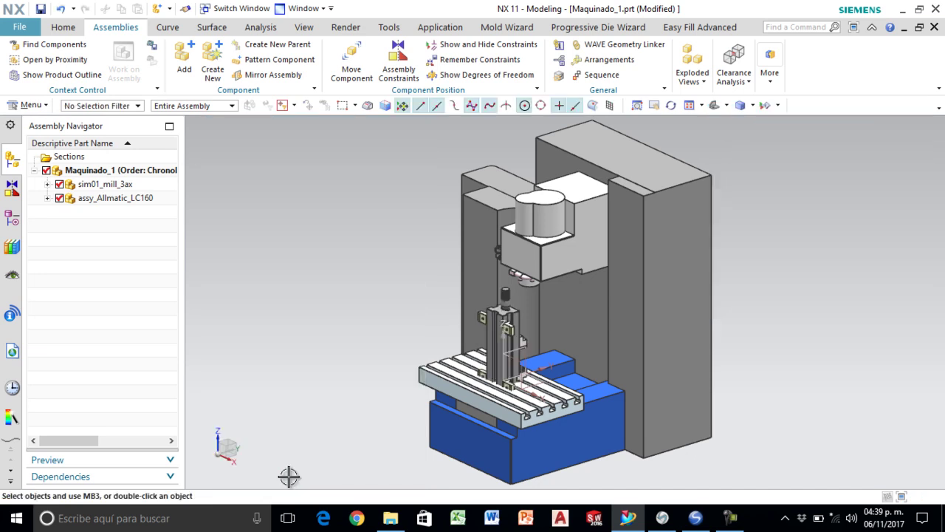
- Move the assy_Allmatic_LC160 vise dynamically to about X 380, Y -511 and Z 700, above the machine table
scroll(523, 318, "down", 3)
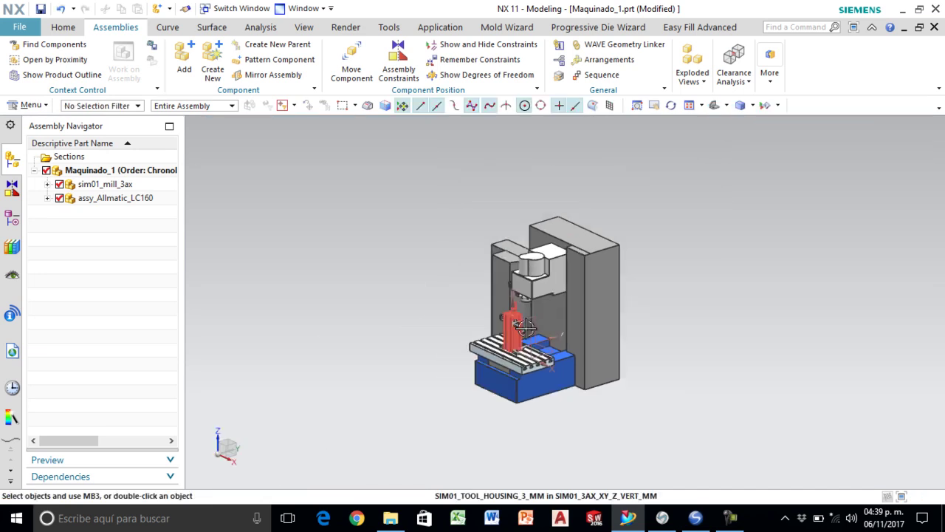
scroll(524, 317, "up", 4)
scroll(436, 301, "down", 1)
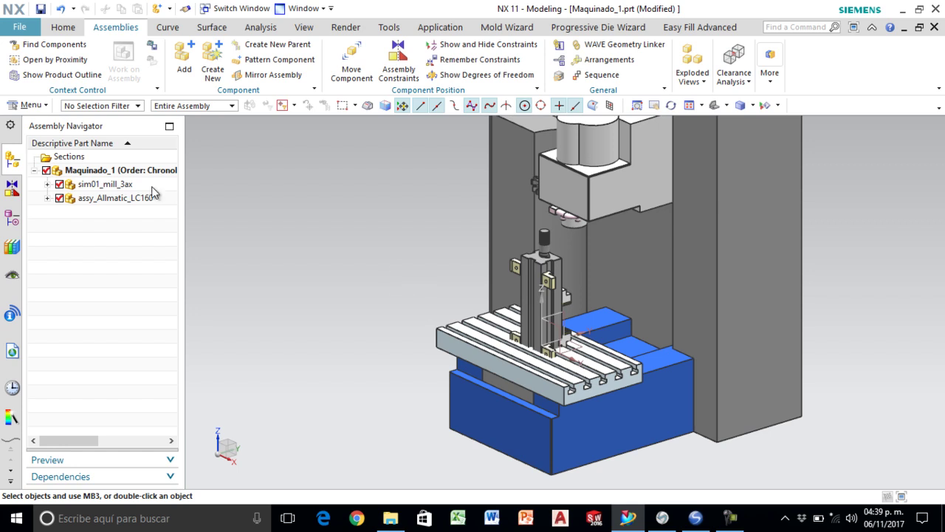
left_click(103, 200)
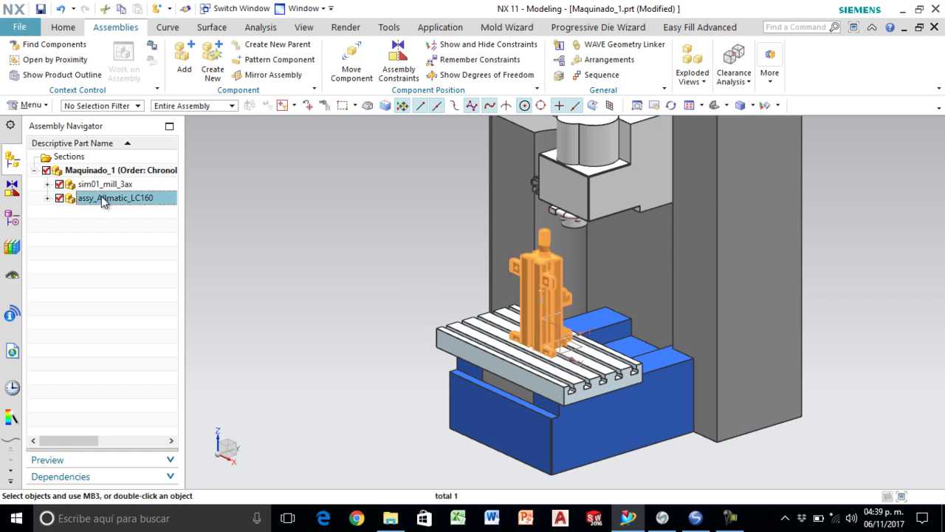
right_click(103, 200)
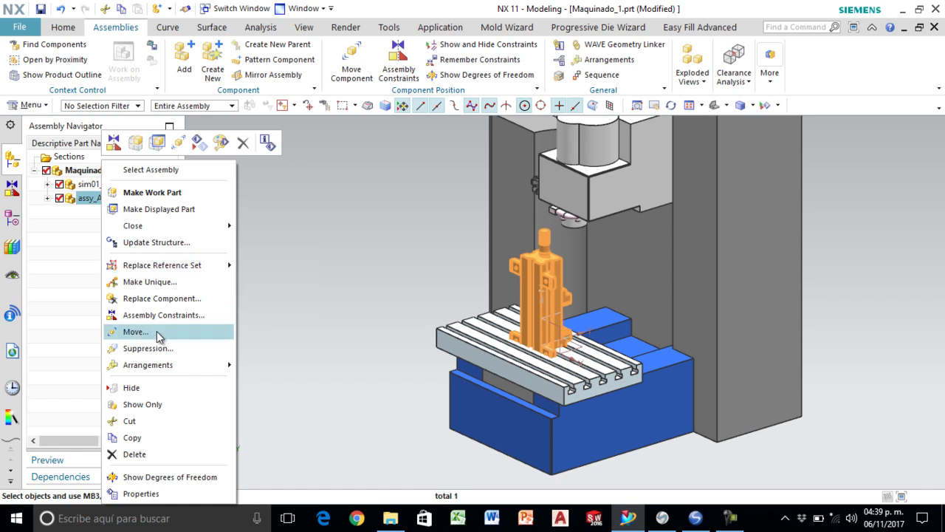
left_click(136, 332)
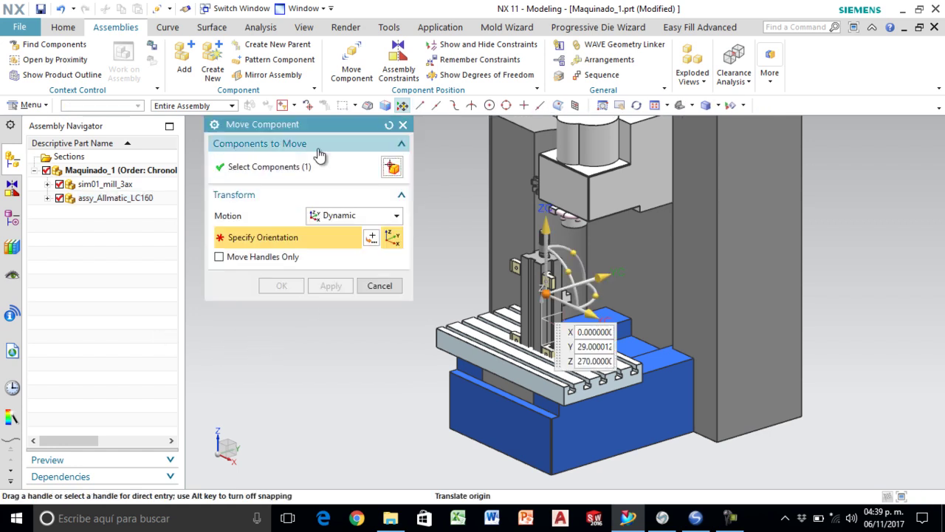
left_click_drag(325, 125, 176, 125)
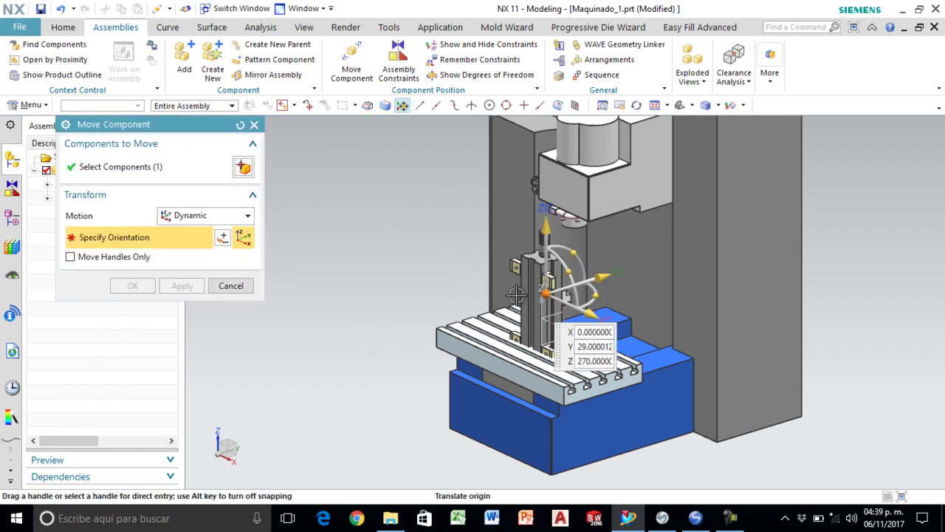
scroll(505, 292, "up", 2)
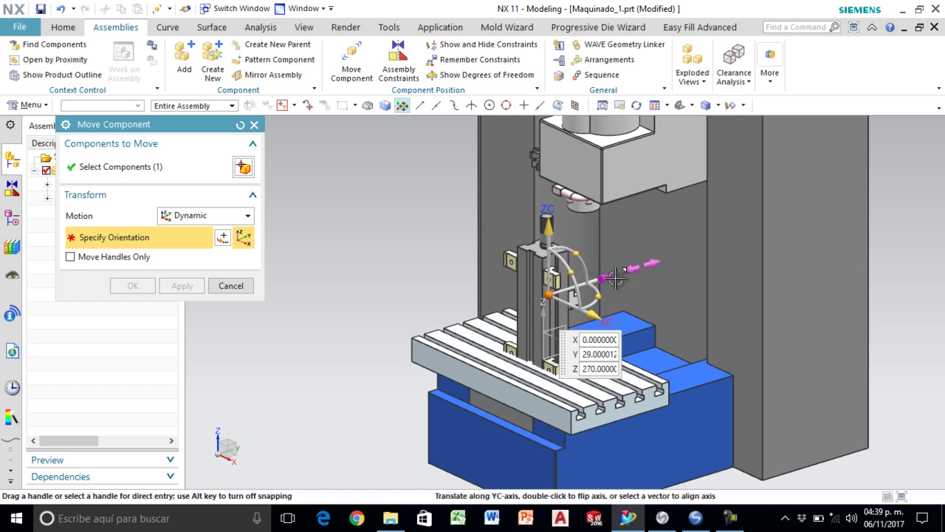
left_click_drag(617, 277, 513, 309)
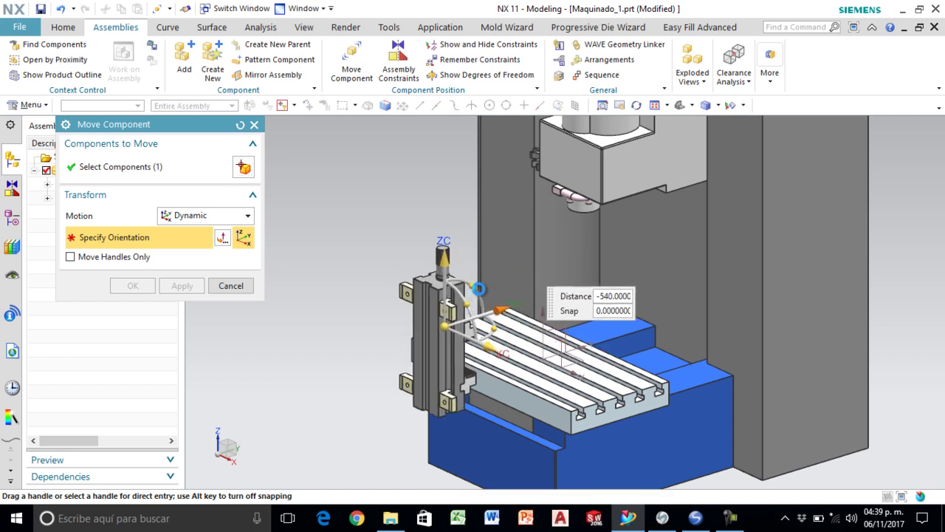
left_click_drag(443, 259, 443, 159)
left_click_drag(488, 247, 553, 273)
- Rotate the vise so it lies horizontally with its jaws facing up, and accept the move
left_click_drag(526, 214, 443, 251)
left_click_drag(501, 281, 535, 294)
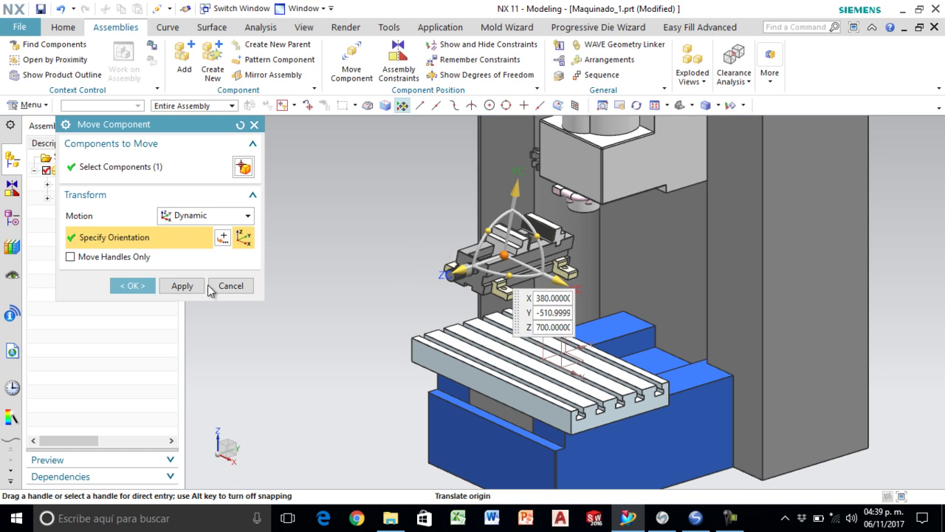
left_click(130, 285)
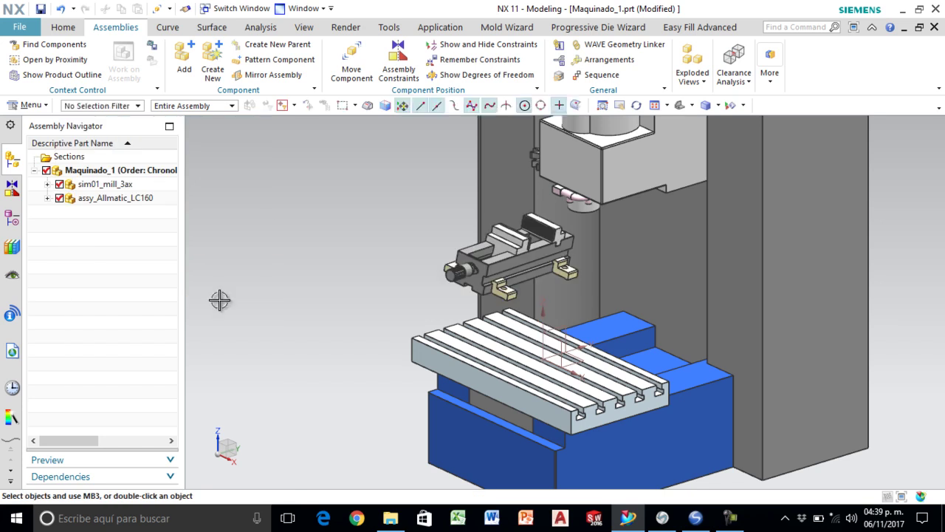
- Start a 2 to 2 Center assembly constraint and pick the vise body's two opposite side faces as the first pair
middle_click_drag(398, 392, 488, 251)
left_click(705, 104)
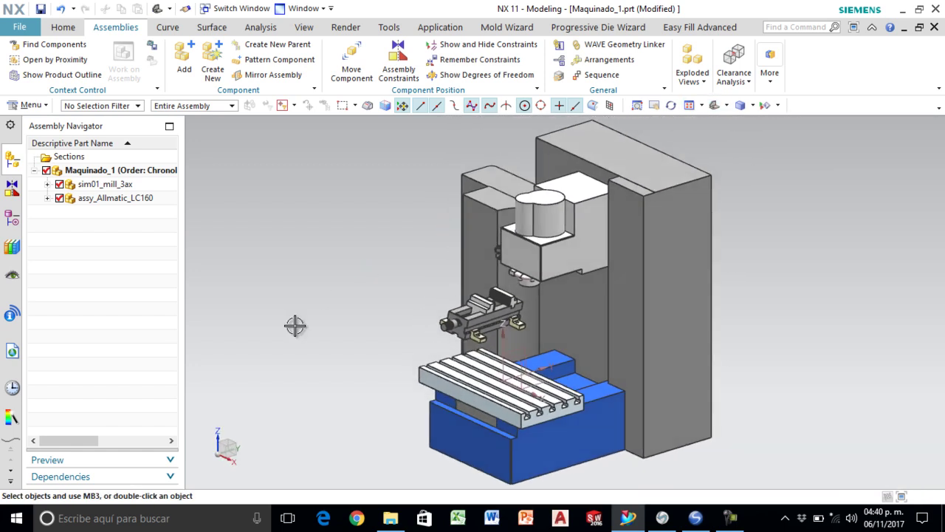
left_click(399, 72)
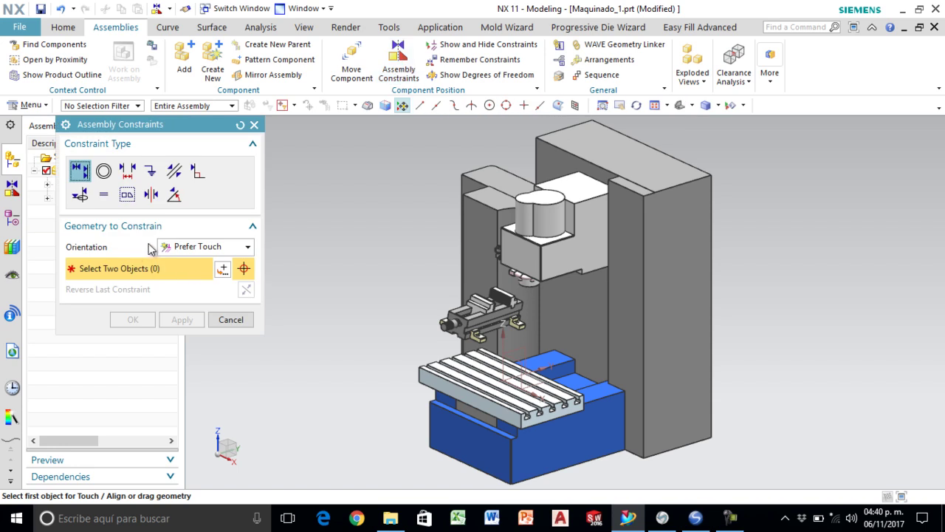
left_click(151, 194)
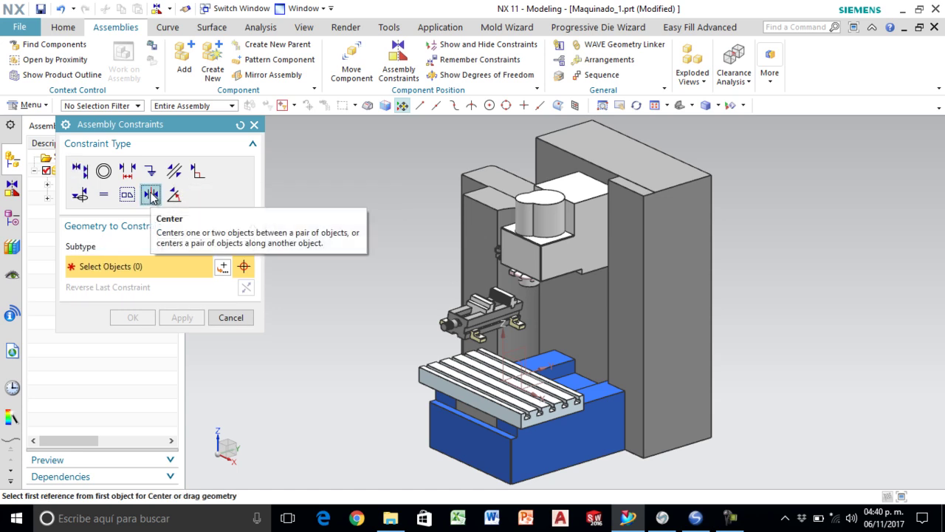
left_click(189, 246)
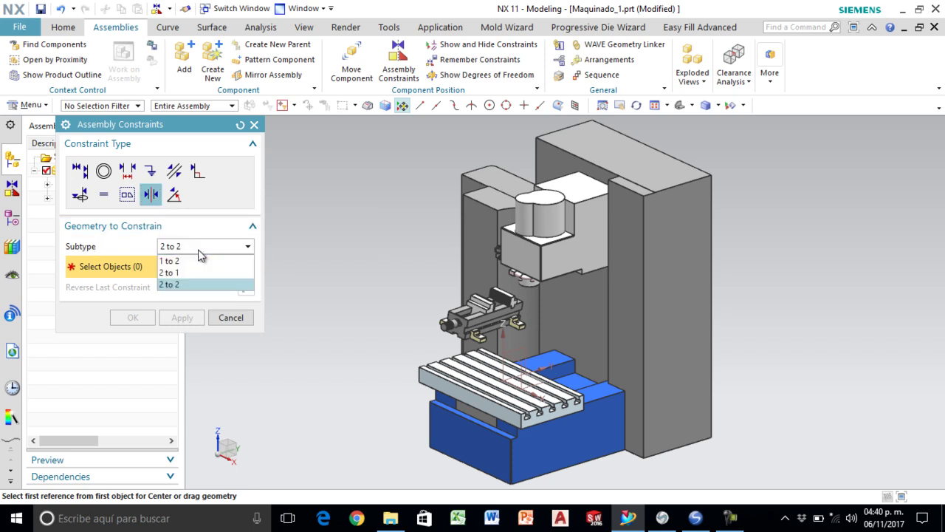
left_click(171, 288)
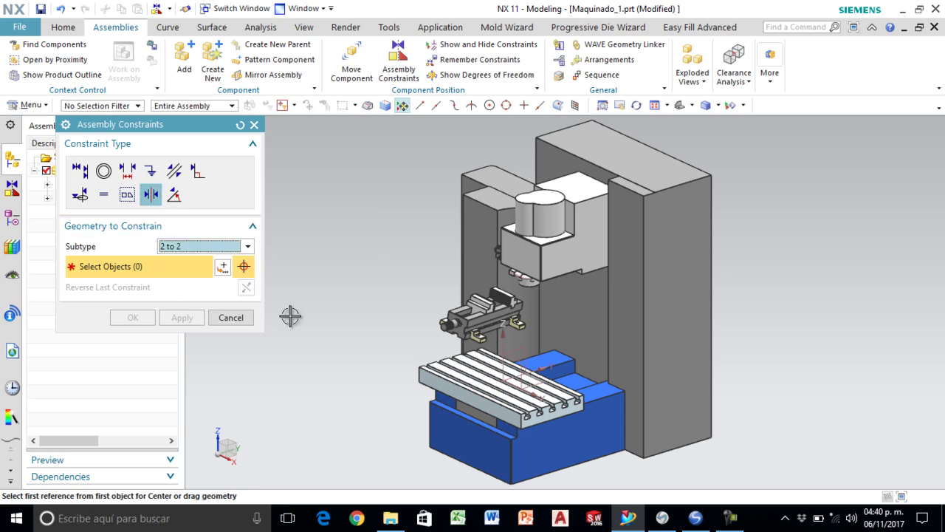
scroll(445, 346, "up", 5)
left_click(576, 252)
middle_click_drag(576, 251, 627, 255)
scroll(628, 253, "down", 4)
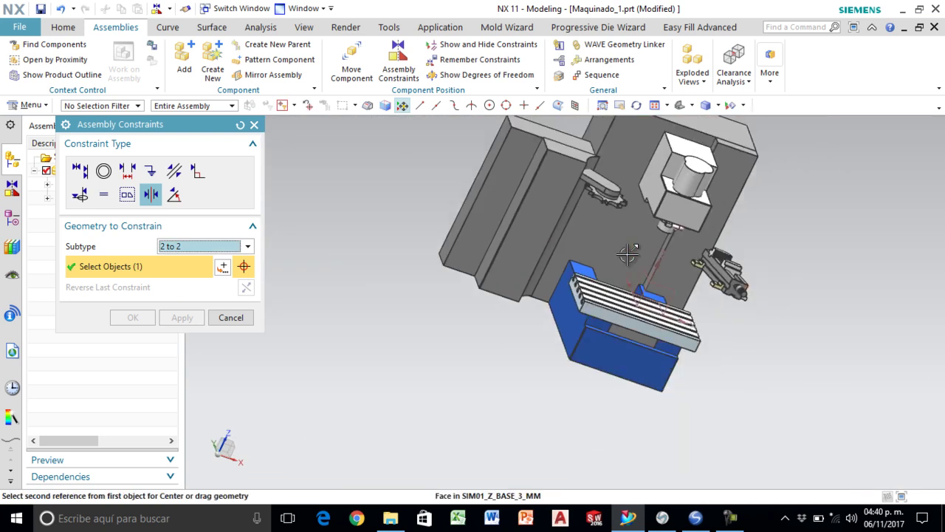
scroll(628, 253, "up", 5)
left_click(703, 265)
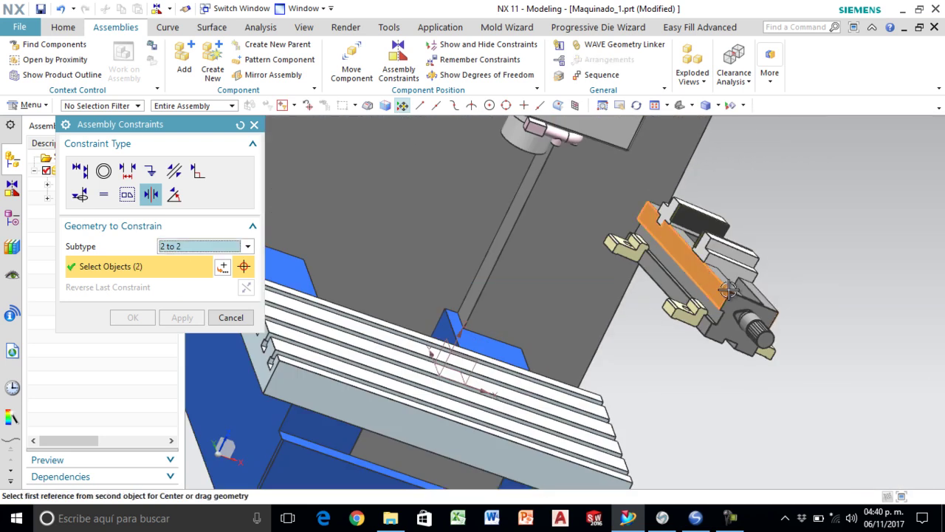
- Pick the machine table's two end faces as the second pair to centre the vise along the table, and check it from the front
scroll(791, 279, "down", 1)
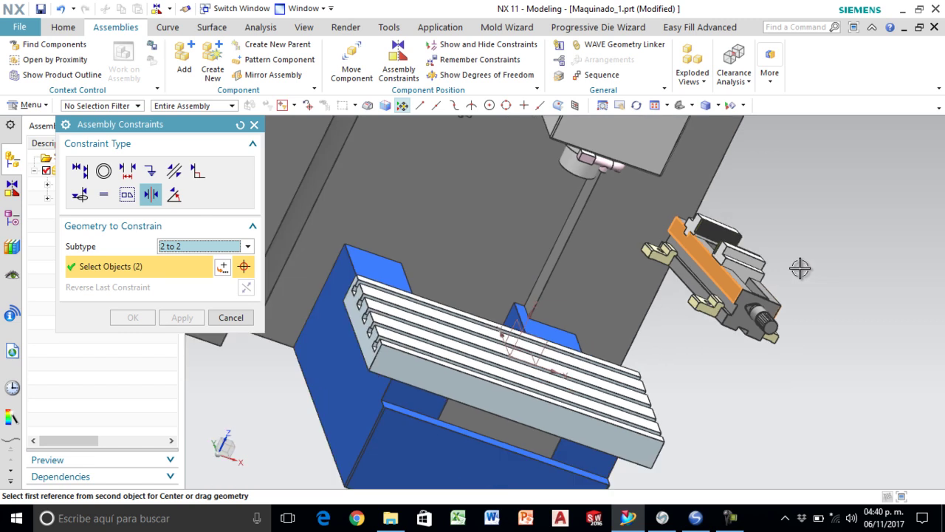
scroll(336, 347, "up", 1)
left_click(371, 327)
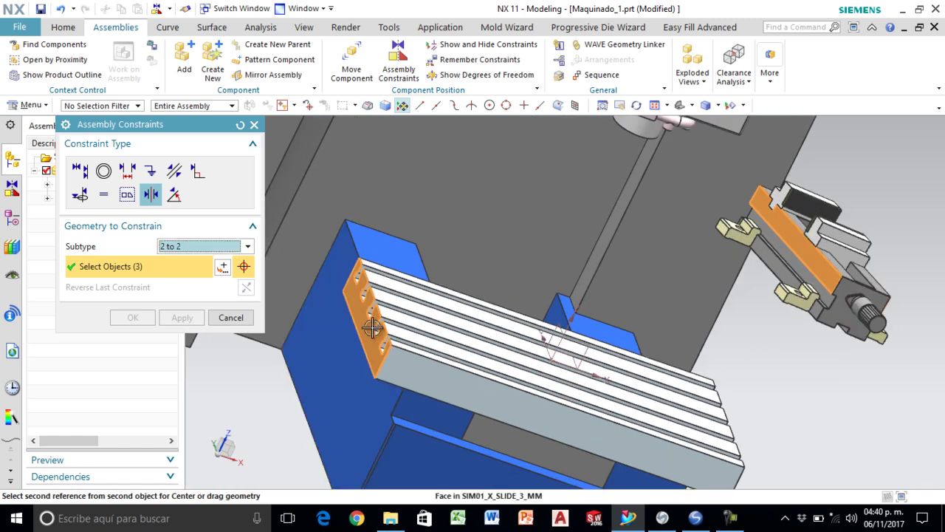
middle_click_drag(371, 327, 512, 383)
scroll(517, 378, "down", 2)
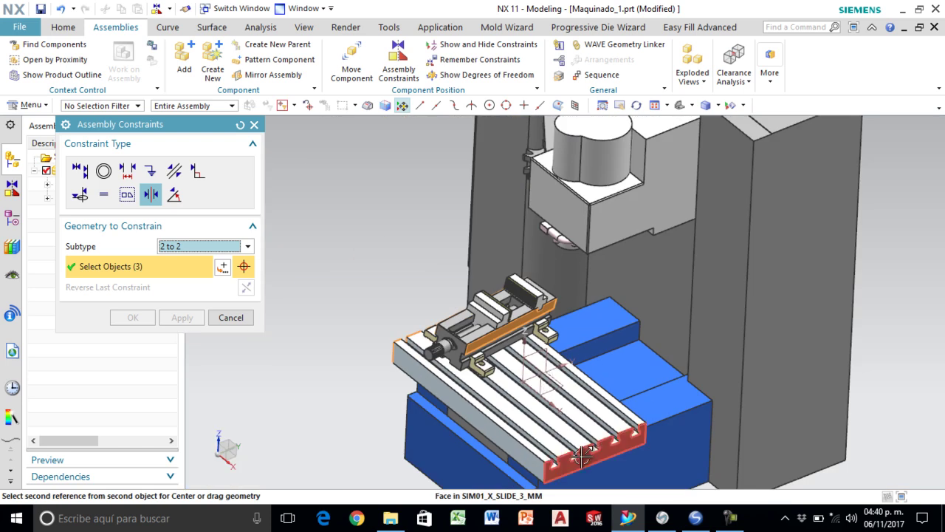
left_click(584, 459)
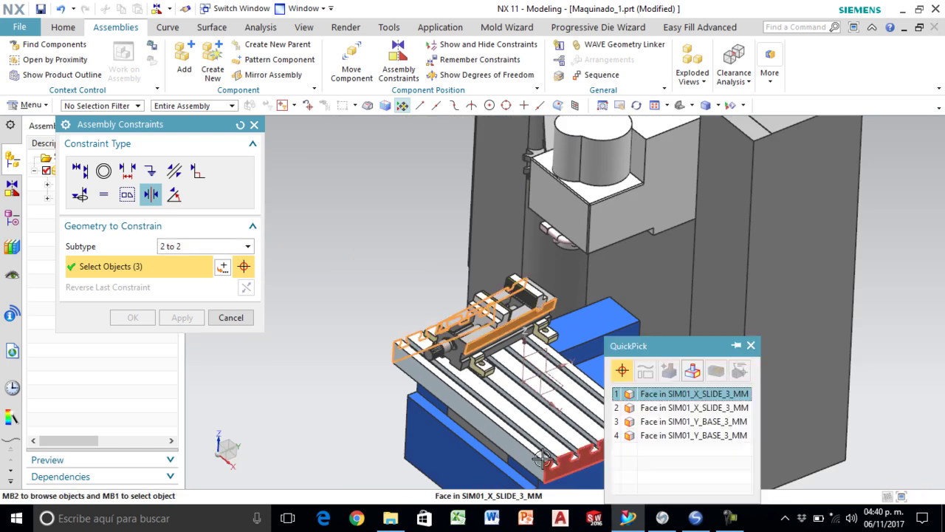
left_click(621, 394)
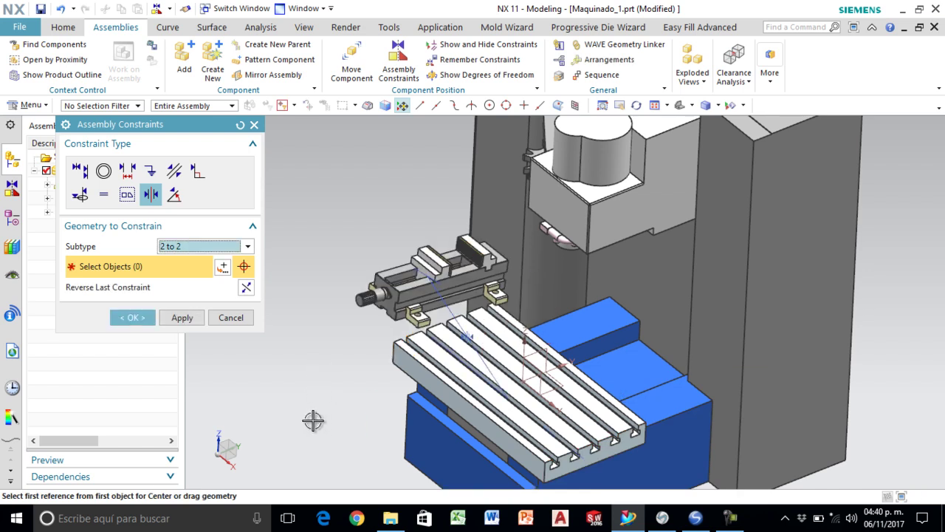
left_click(693, 109)
left_click(701, 138)
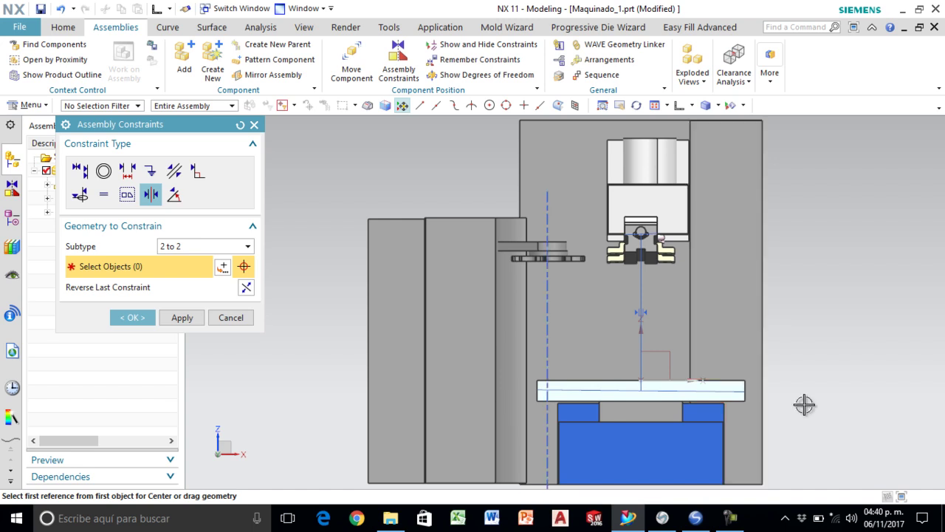
- Return to the trimetric view of the whole machine and apply the vise's first Center constraint
left_click(691, 105)
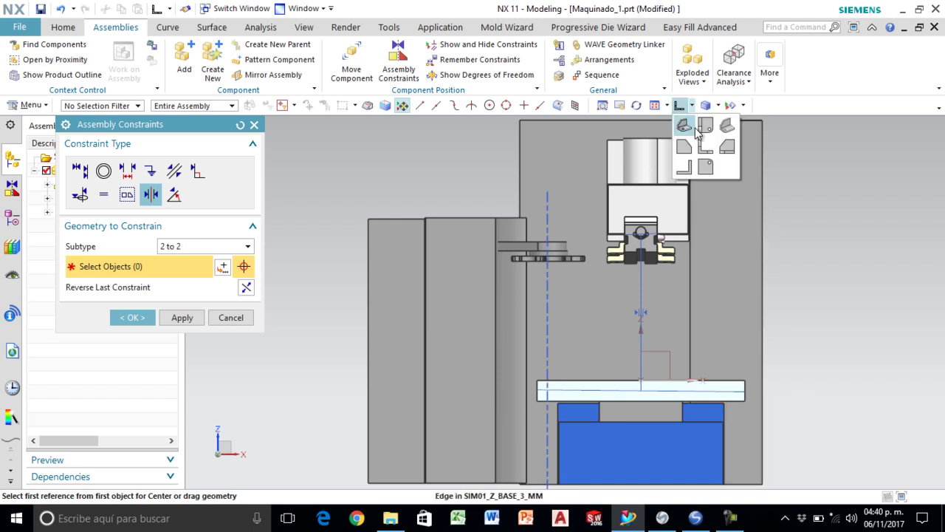
left_click(690, 127)
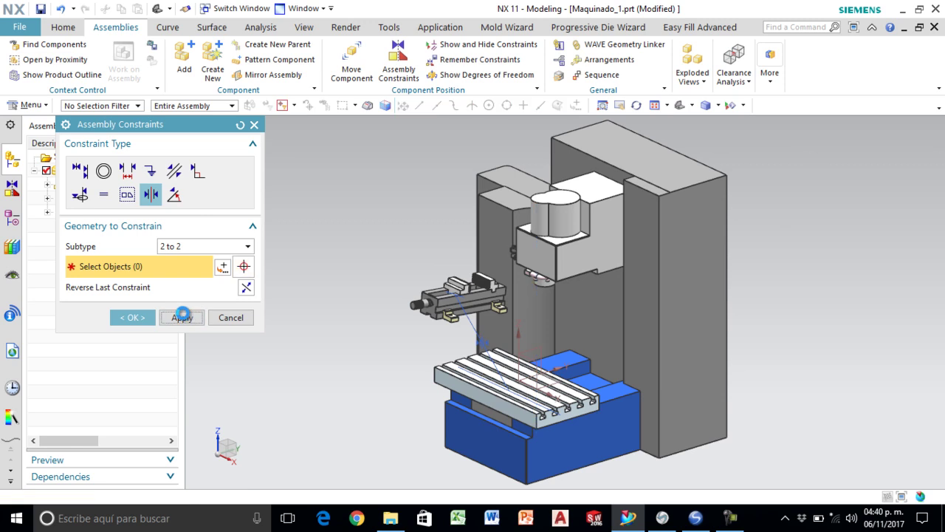
left_click(183, 317)
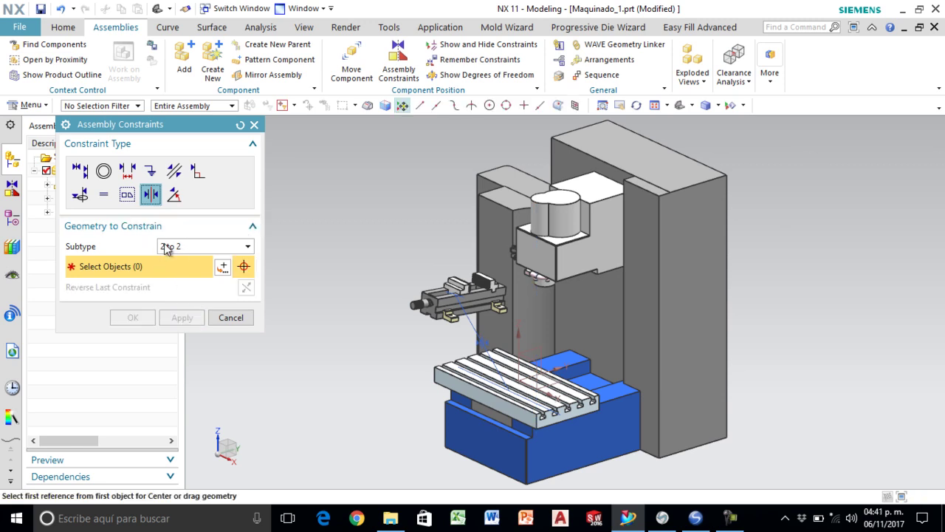
- Pick the vise body's two opposite end faces as the first pair of another 2 to 2 Center constraint
scroll(398, 322, "up", 5)
left_click(495, 296)
middle_click_drag(495, 295, 450, 299)
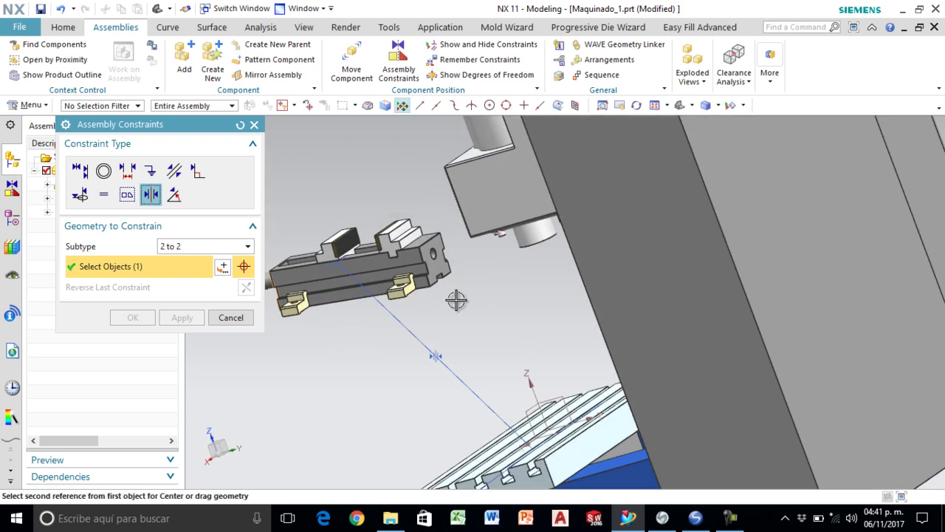
left_click(438, 269)
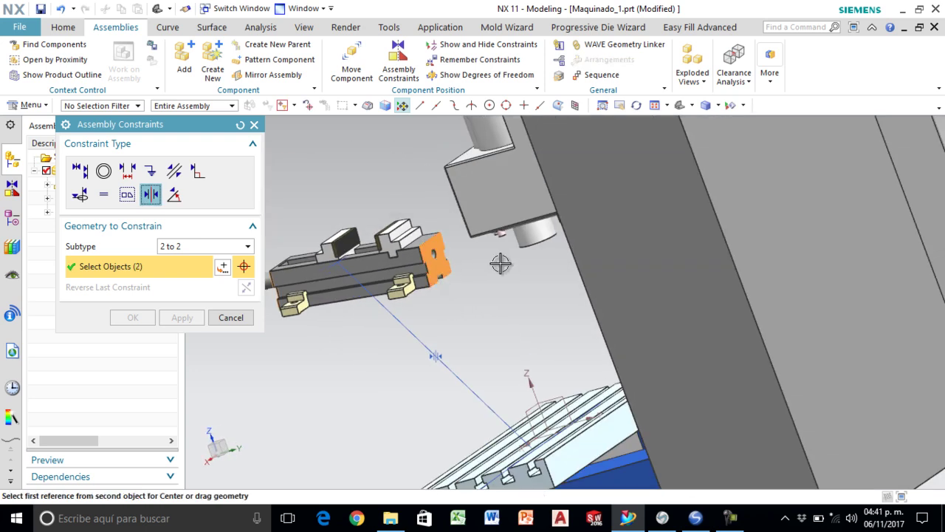
- Pick the machine table's front and rear long side faces as the second pair to centre the vise across the table
scroll(501, 264, "down", 3)
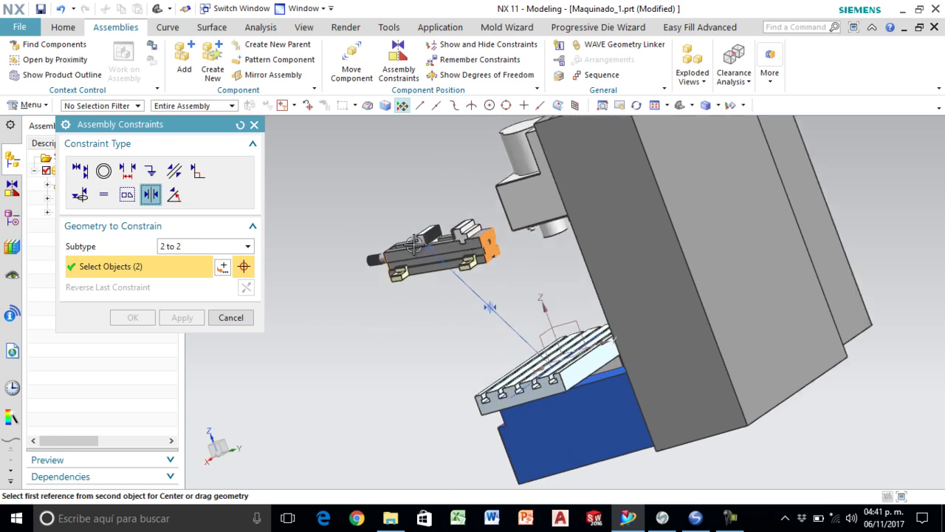
scroll(547, 390, "up", 2)
left_click(591, 363)
middle_click_drag(590, 363, 630, 353)
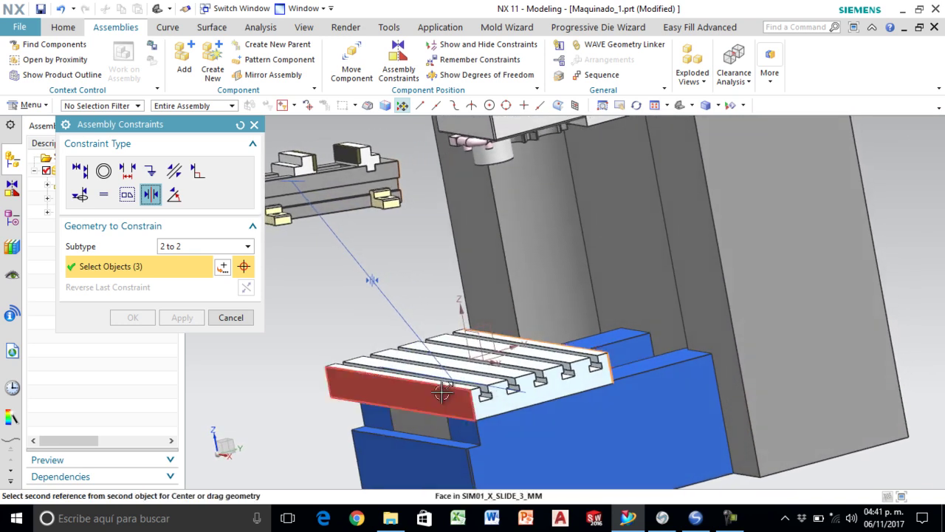
scroll(471, 390, "down", 3)
scroll(430, 378, "up", 2)
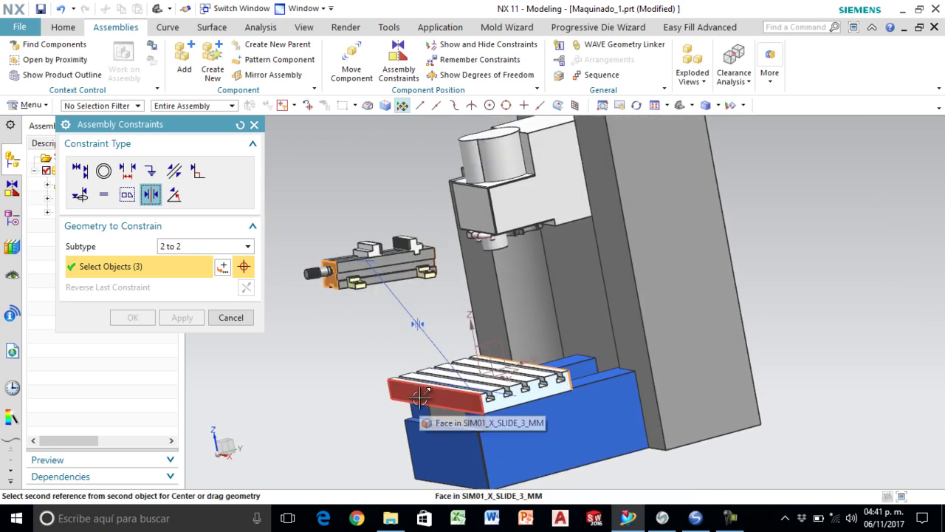
left_click(399, 402)
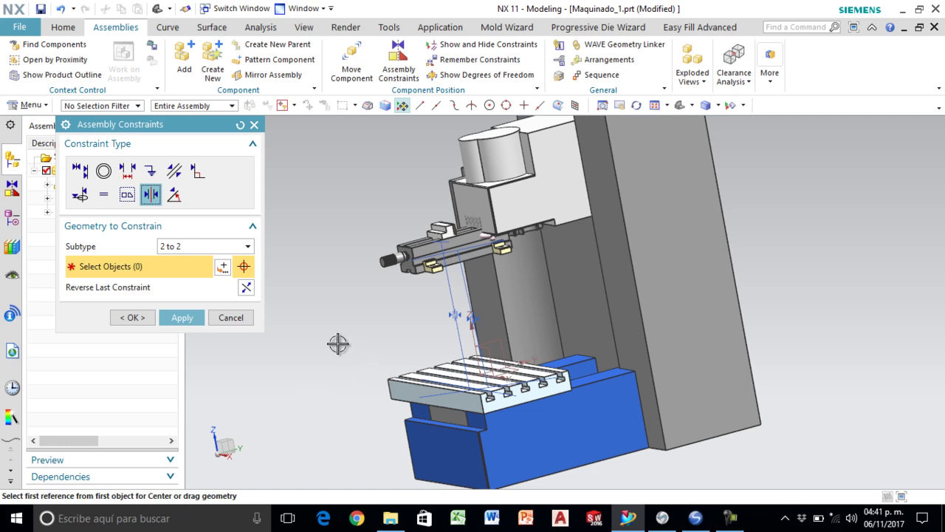
- Start a Touch Align constraint with Prefer Touch orientation and pick the underside face of a vise clamp (SPANNPRATZE_KL) as the first object
middle_click_drag(297, 343, 306, 357)
scroll(306, 357, "up", 3)
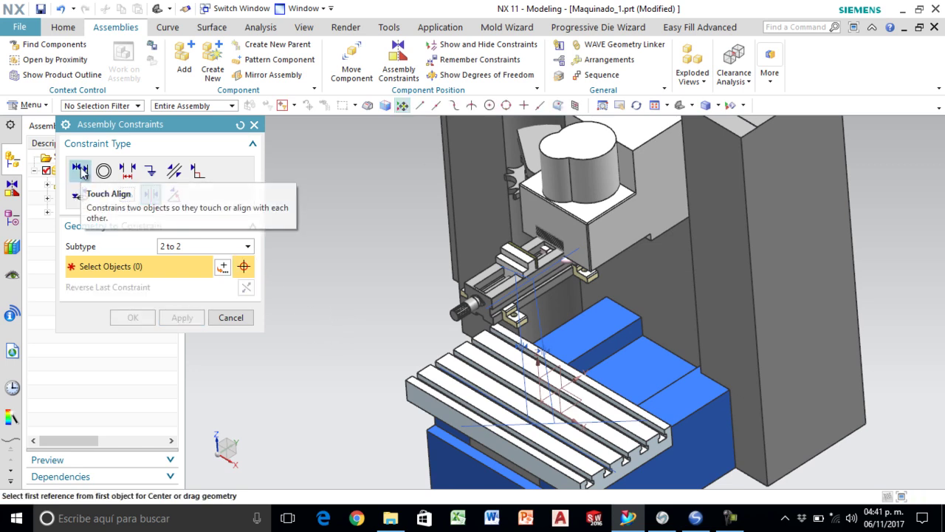
left_click(79, 171)
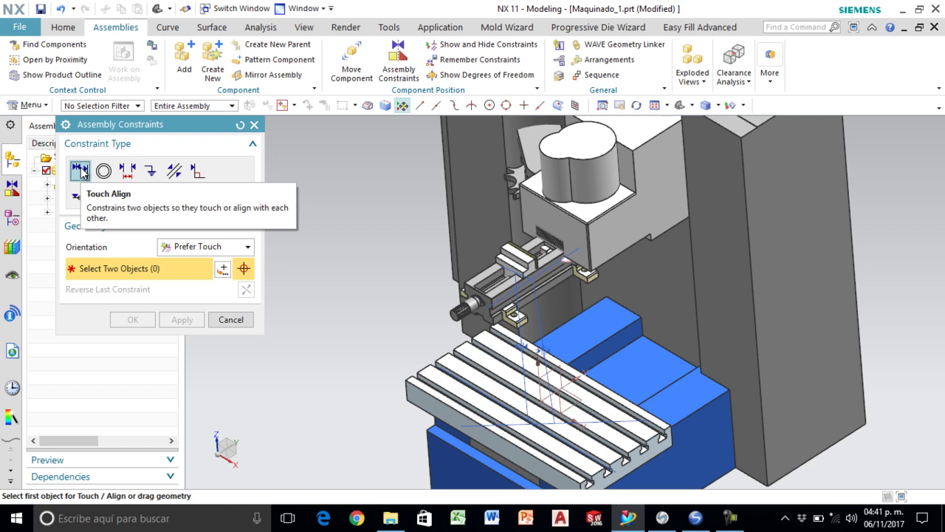
middle_click_drag(380, 342, 382, 280)
scroll(375, 282, "down", 2)
scroll(433, 177, "up", 2)
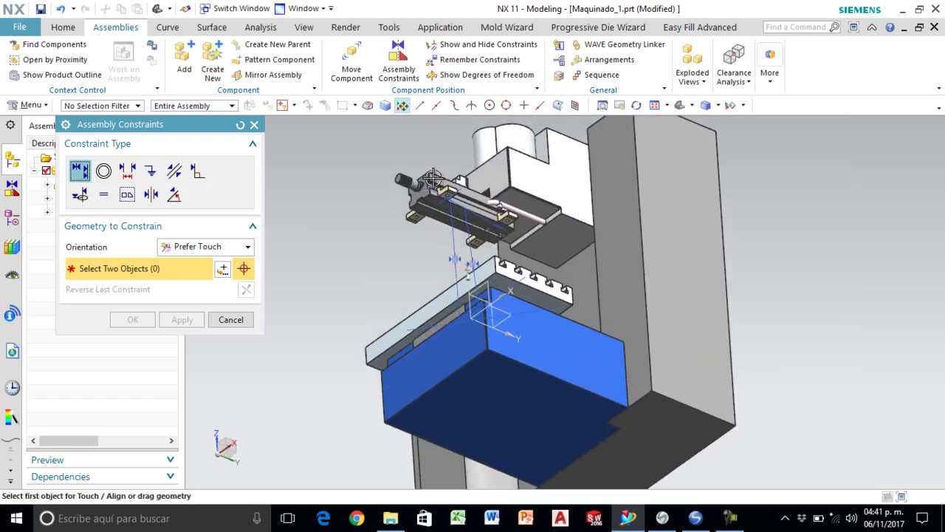
scroll(433, 178, "up", 5)
scroll(472, 181, "down", 4)
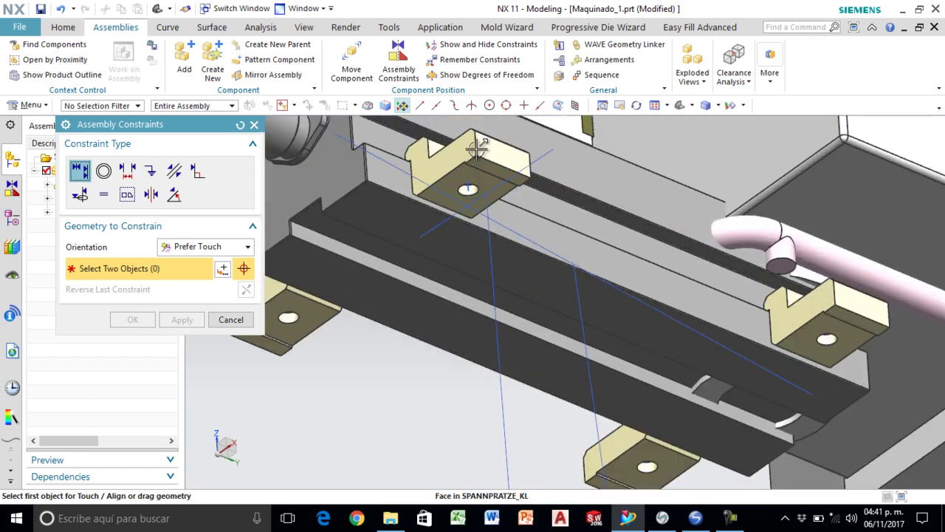
scroll(480, 155, "up", 3)
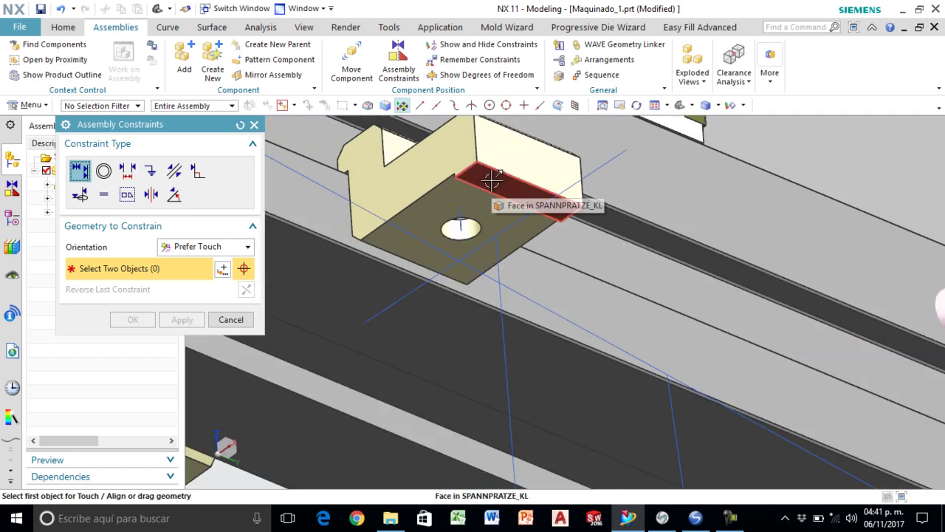
left_click(494, 181)
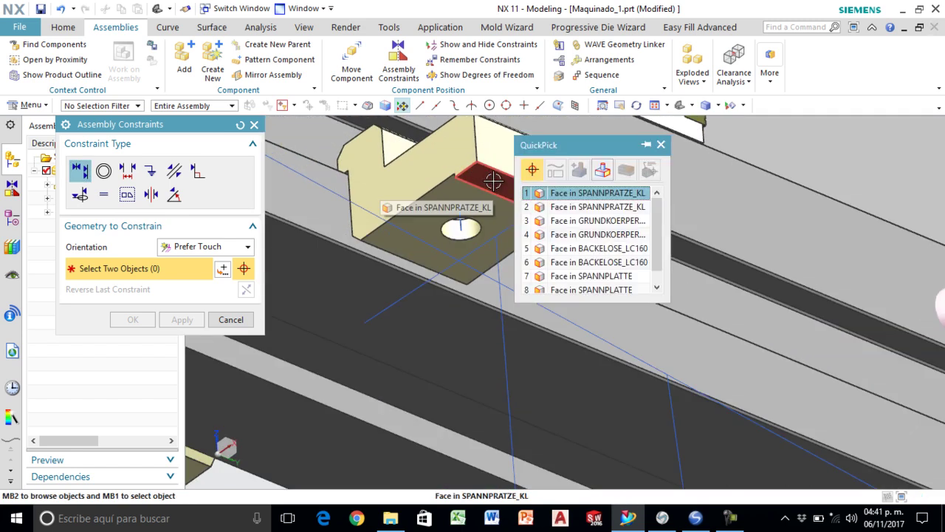
left_click(539, 189)
- Pick the machine table's top face to seat the vise clamps on it, and accept the assembly constraints
scroll(540, 188, "down", 3)
middle_click_drag(539, 188, 513, 212)
scroll(513, 211, "up", 2)
scroll(513, 211, "down", 6)
scroll(498, 325, "up", 5)
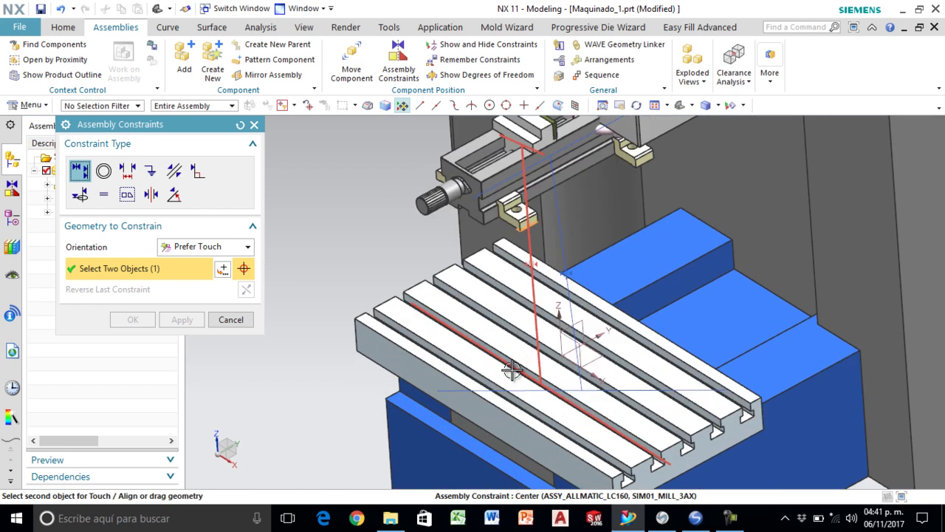
left_click(475, 386)
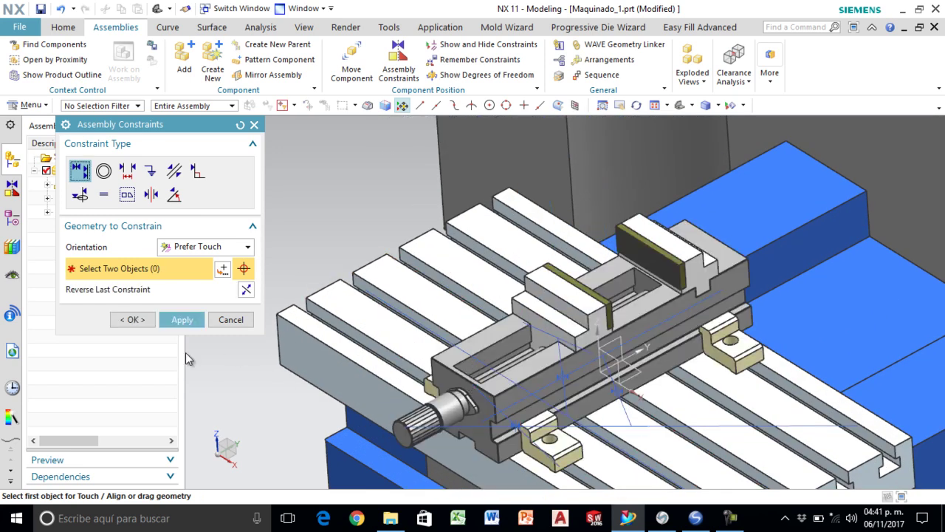
left_click(133, 319)
- Examine the vise mounted on the machine table, checking how its clamps rest on the slotted surface
scroll(654, 365, "down", 3)
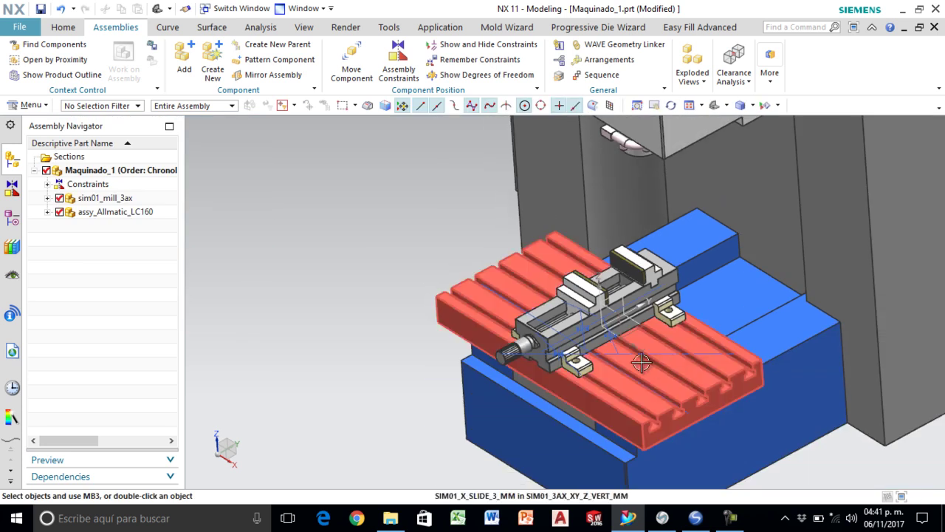
middle_click_drag(627, 373, 583, 280)
scroll(584, 319, "down", 2)
scroll(621, 403, "up", 2)
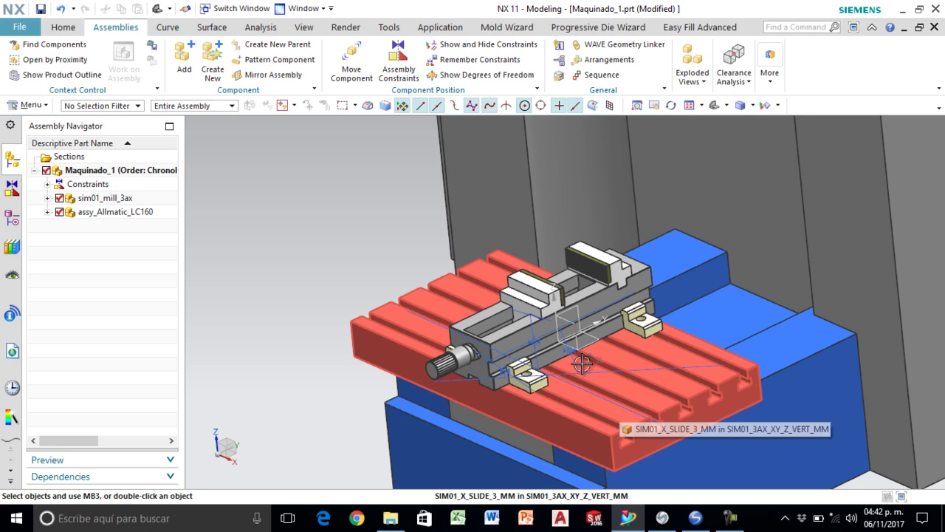
scroll(582, 363, "up", 4)
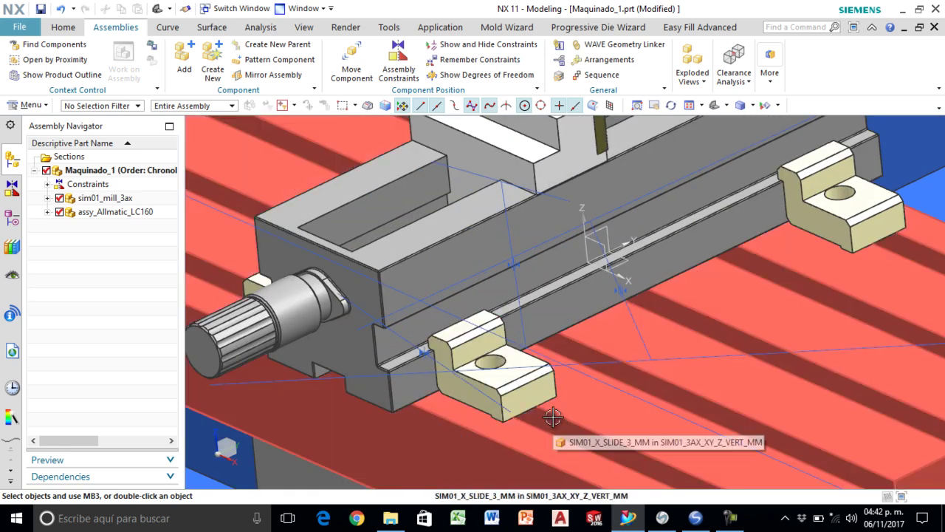
scroll(552, 418, "down", 5)
key("ctrl+f")
scroll(504, 389, "up", 2)
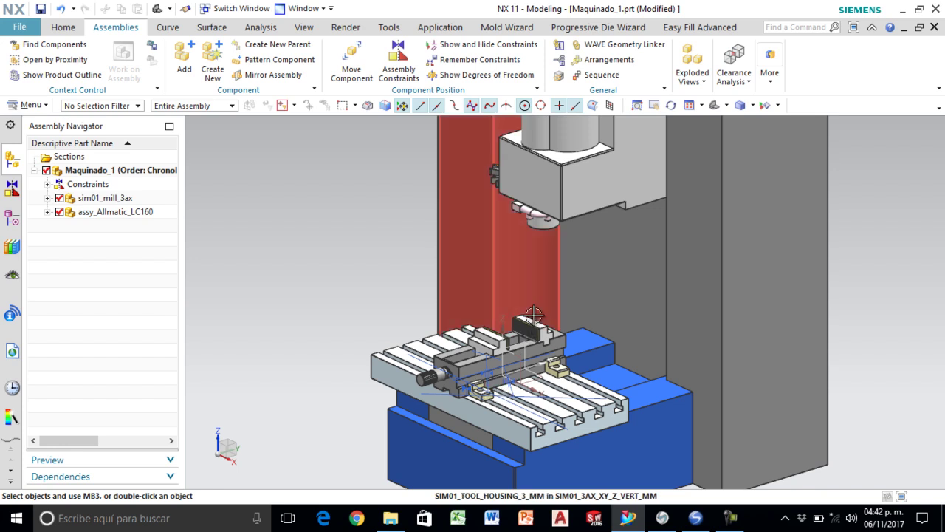
scroll(518, 340, "up", 2)
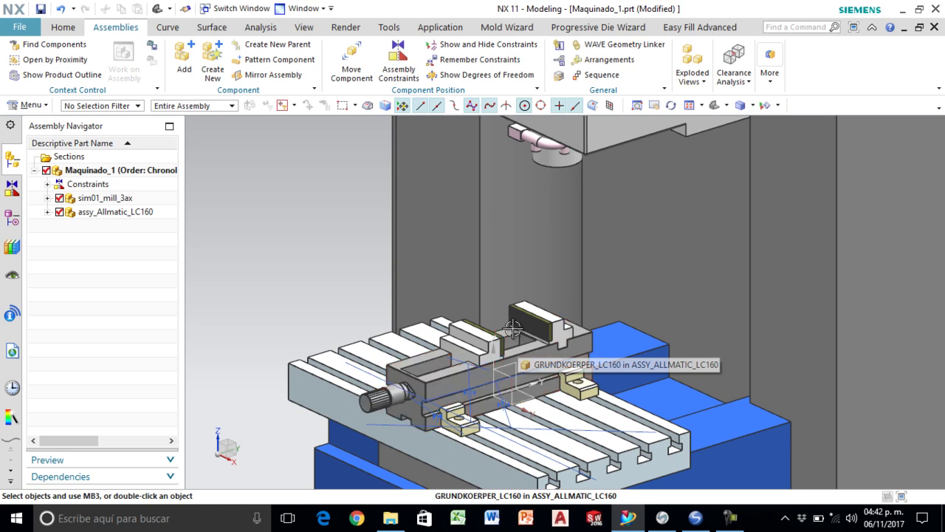
- Start adding a component and load the Practica_1 part from the Ensamble proyecto folder on the desktop
left_click(185, 58)
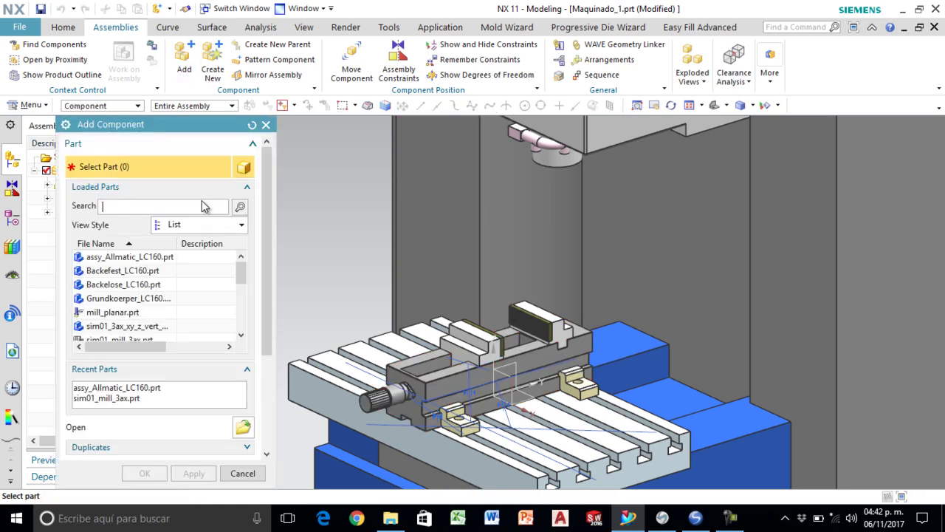
left_click(243, 427)
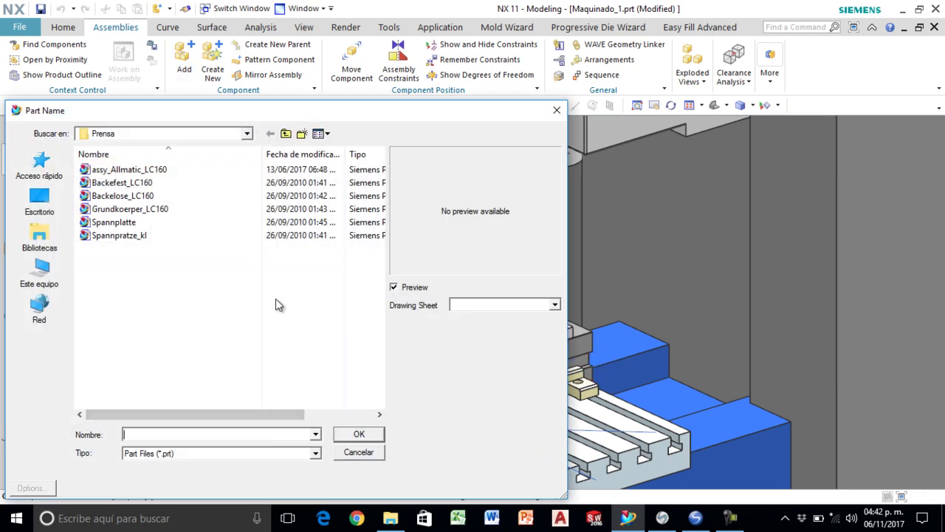
left_click(35, 204)
scroll(279, 244, "down", 1)
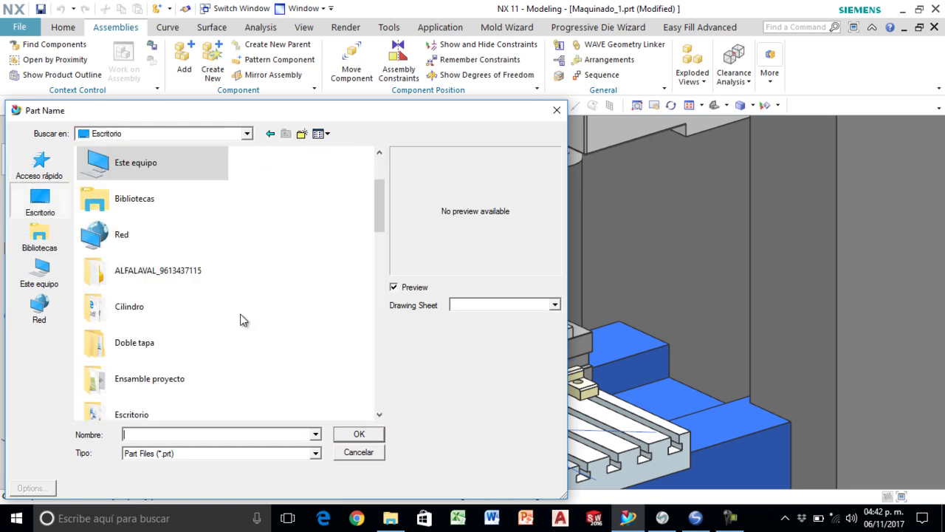
double_click(163, 391)
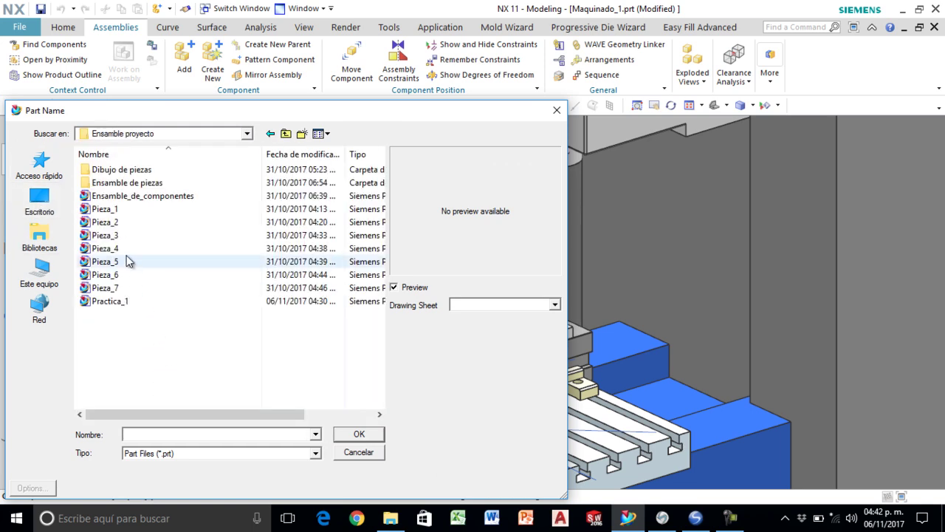
left_click(111, 303)
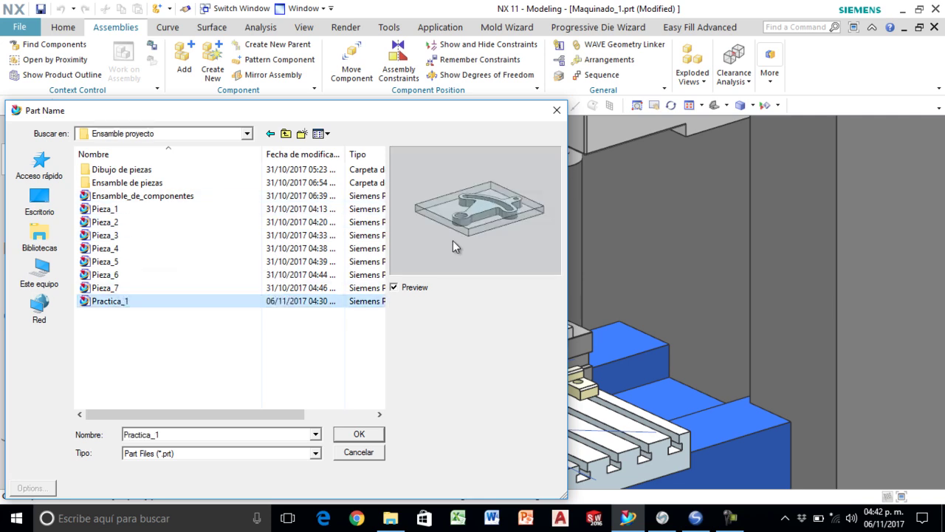
left_click(359, 436)
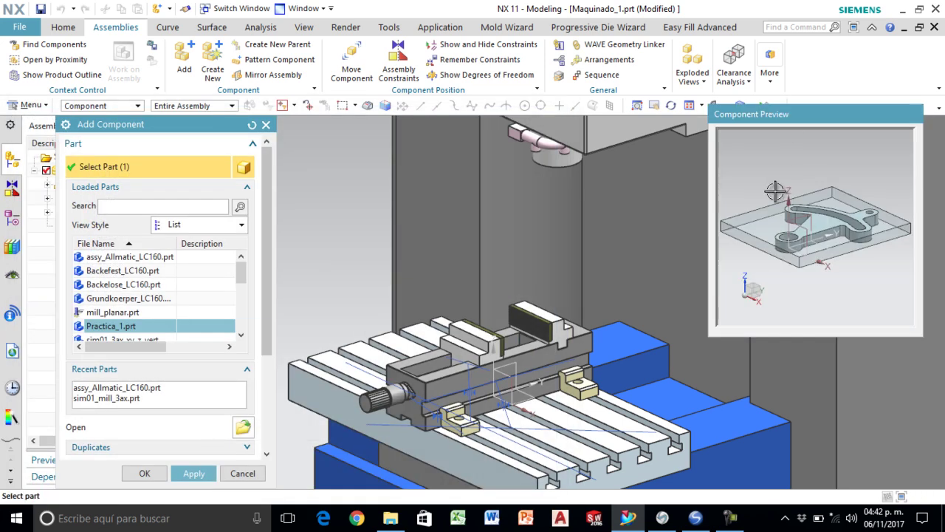
- Set the positioning of Practica_1 to Move and place it at the absolute origin, X 0, Y 0, Z 0
left_click_drag(268, 323, 273, 426)
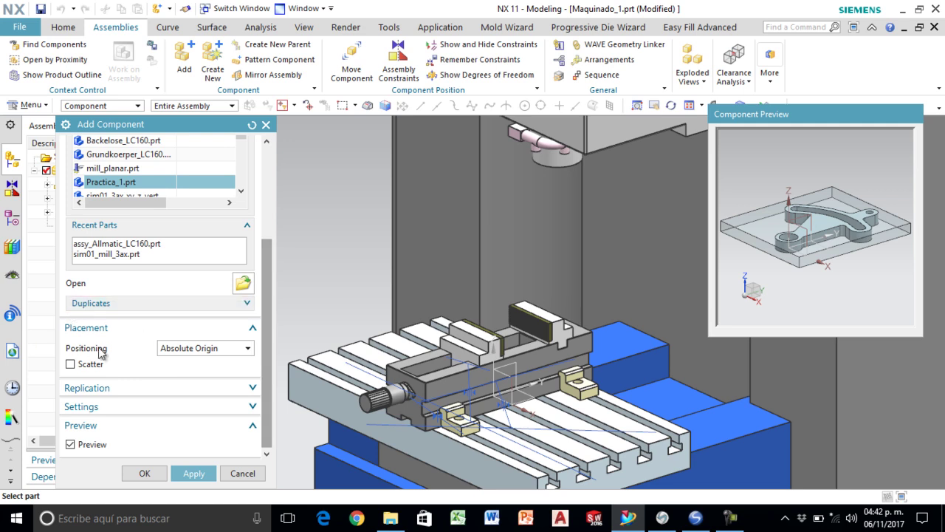
left_click(196, 347)
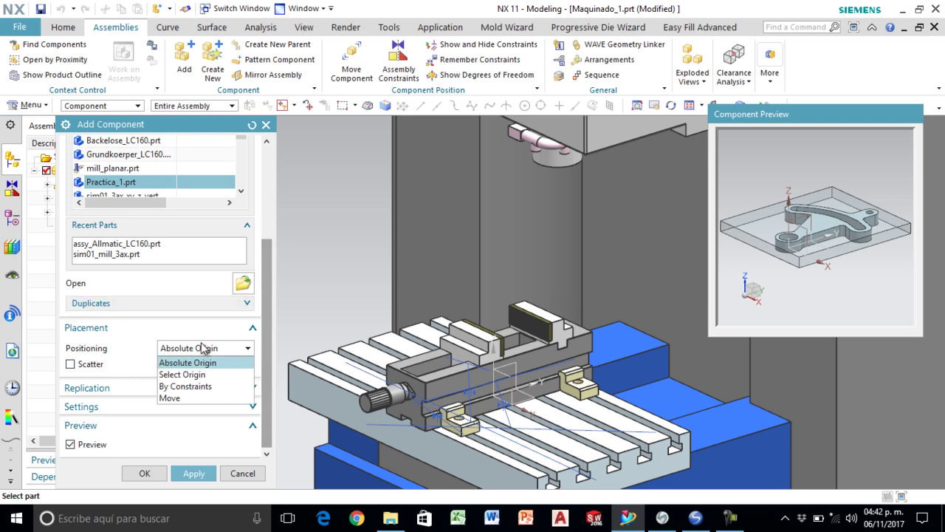
left_click(190, 400)
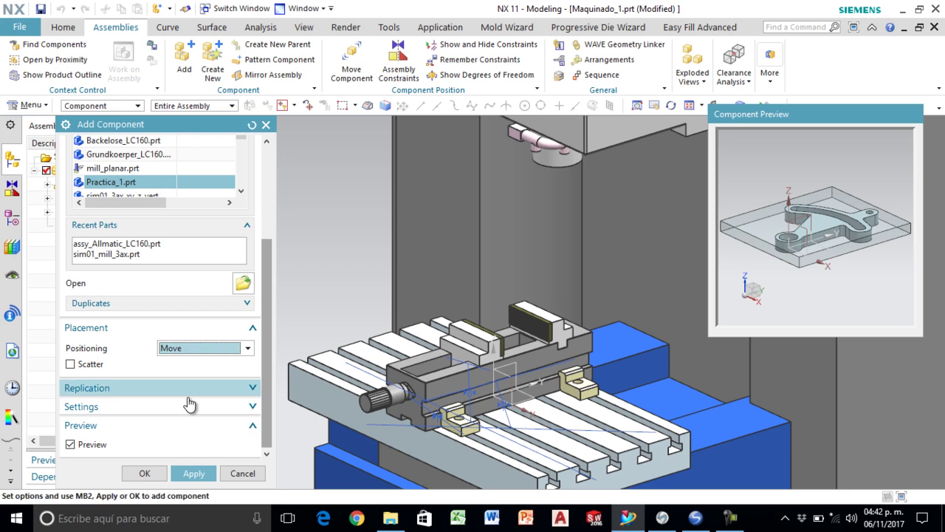
left_click(144, 473)
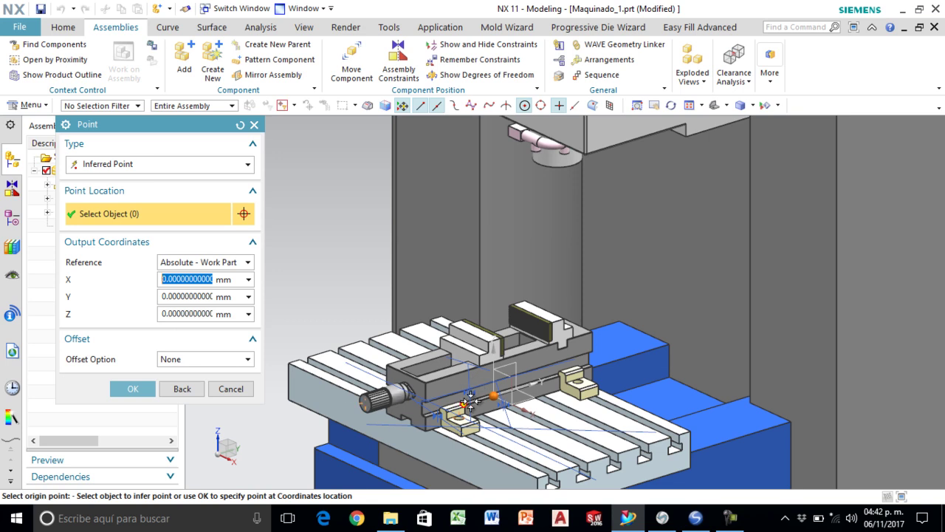
scroll(471, 401, "up", 3)
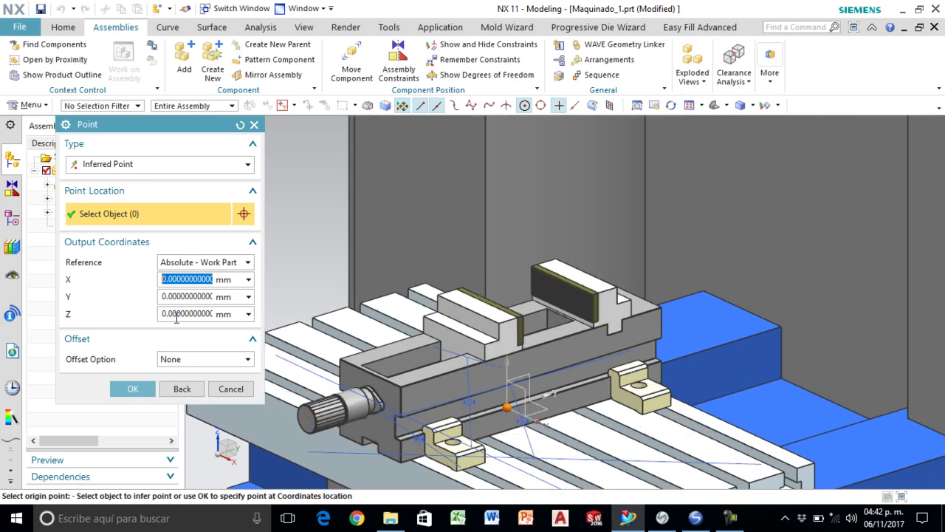
left_click(130, 388)
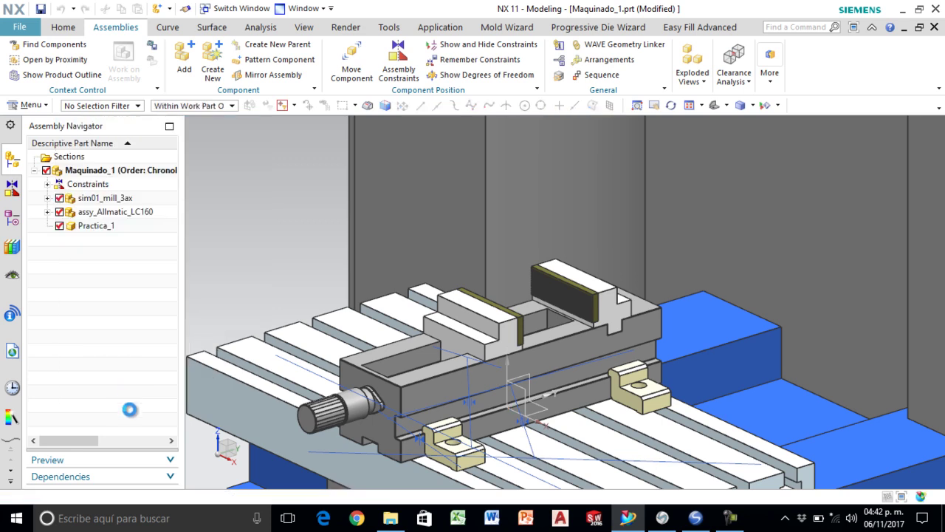
- Raise Practica_1 above the vise jaws to Z 246 and shift it along X to about 5, accepting the move
left_click_drag(524, 321, 539, 183)
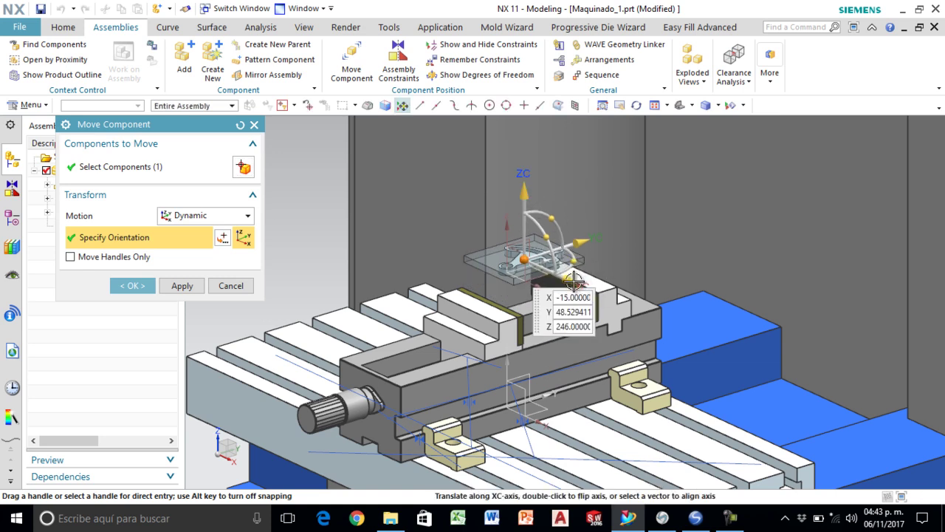
left_click_drag(574, 281, 587, 286)
scroll(568, 285, "down", 5)
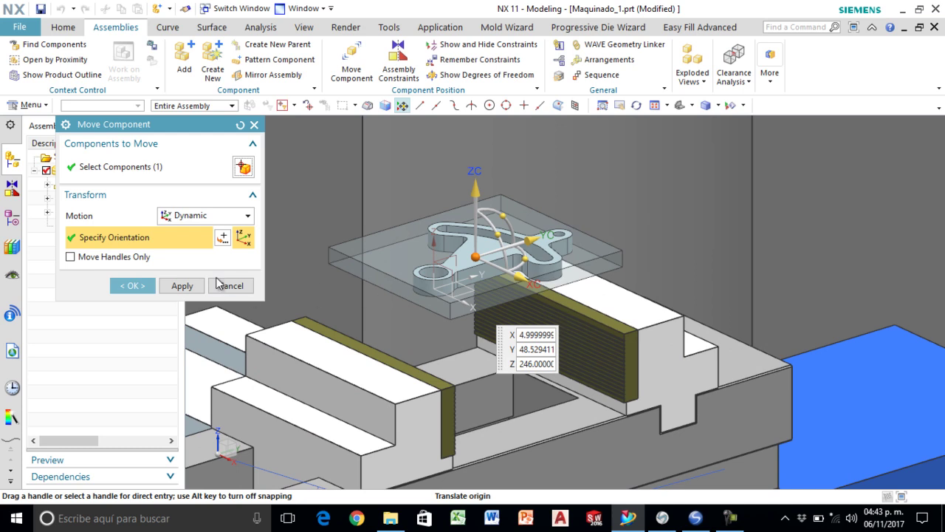
left_click(137, 286)
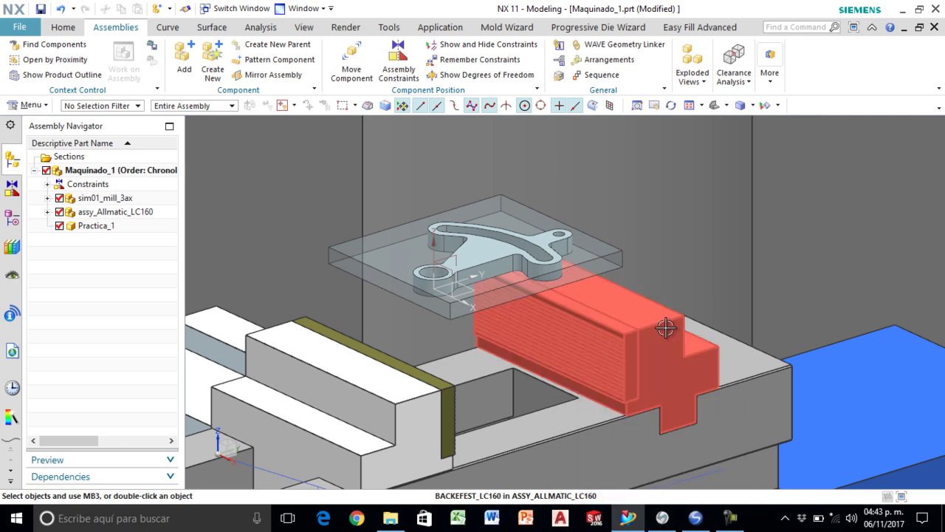
- Start a 2 to 2 Center assembly constraint and choose the two opposite side faces of Practica_1's transparent block that face along X
middle_click_drag(640, 323, 743, 327)
scroll(620, 327, "down", 2)
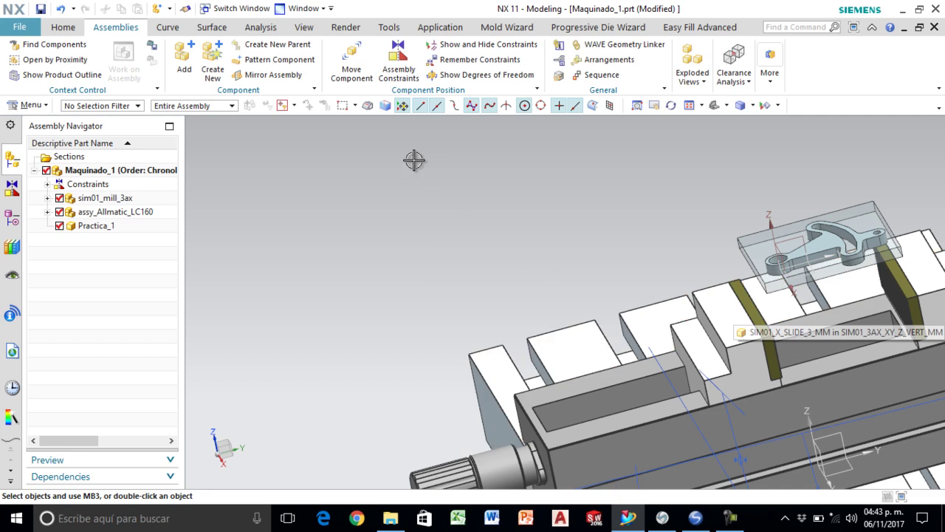
left_click(398, 65)
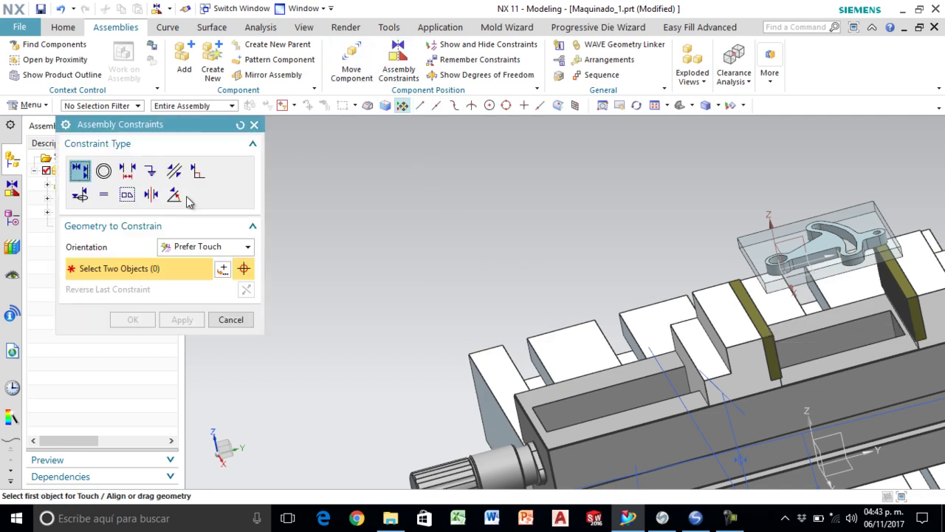
left_click(151, 194)
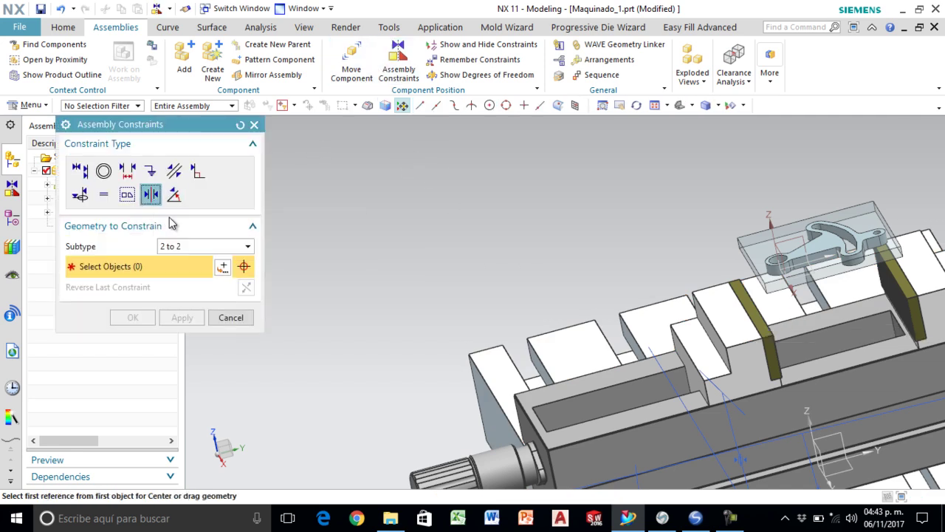
scroll(819, 272, "up", 6)
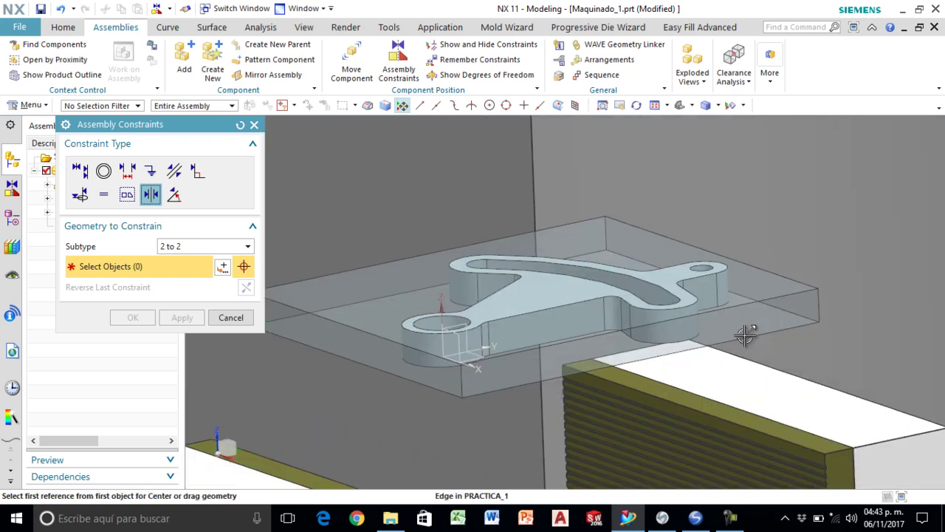
left_click(743, 320)
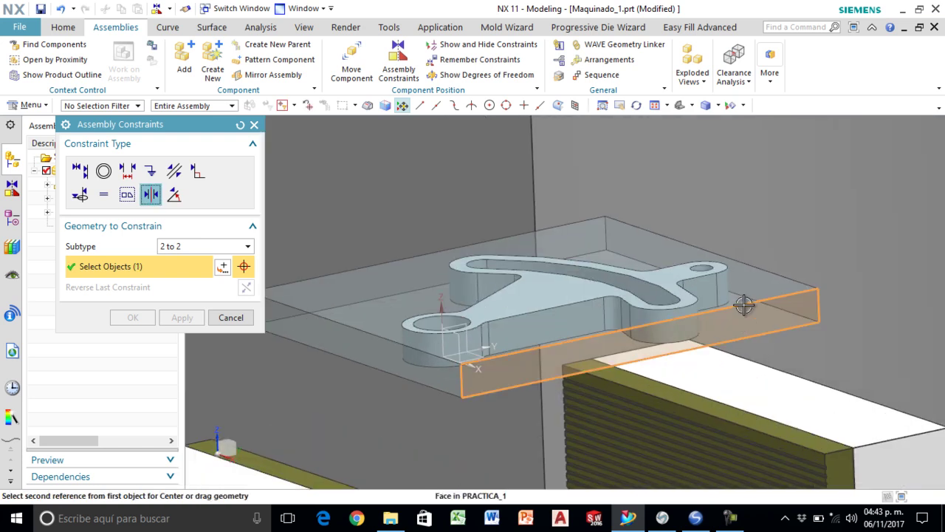
scroll(738, 310, "down", 2)
middle_click_drag(731, 316, 755, 315)
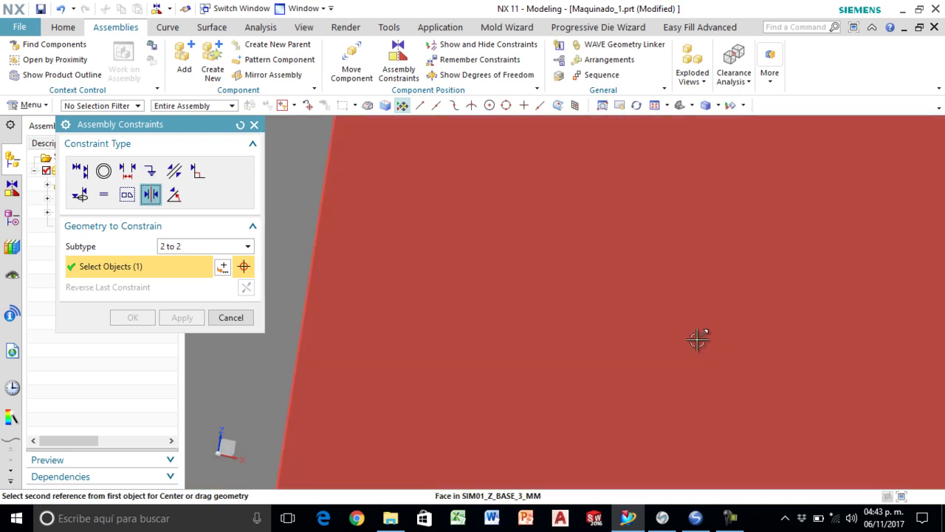
scroll(698, 339, "down", 6)
scroll(556, 336, "up", 5)
mouse_move(557, 337)
middle_mouse_down()
mouse_move(576, 339)
mouse_move(573, 332)
middle_mouse_up()
scroll(685, 367, "down", 3)
scroll(685, 367, "up", 4)
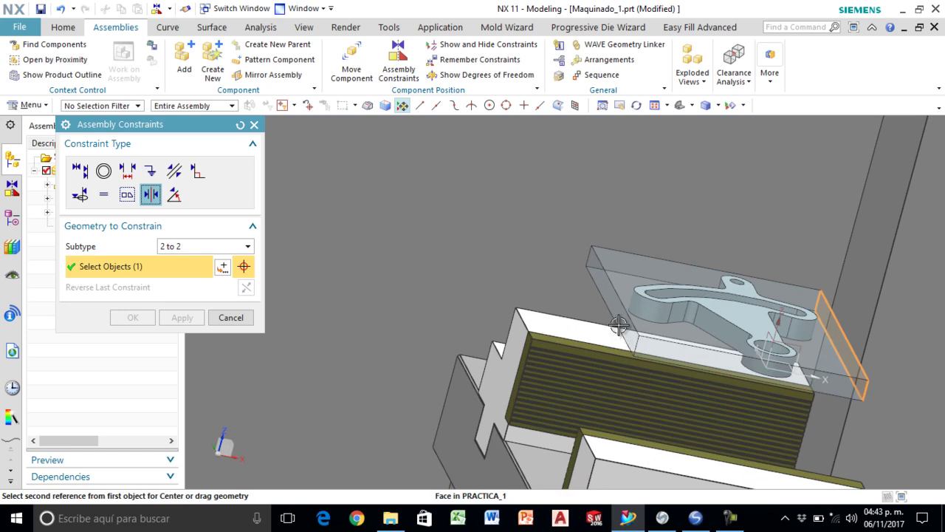
left_click(629, 336)
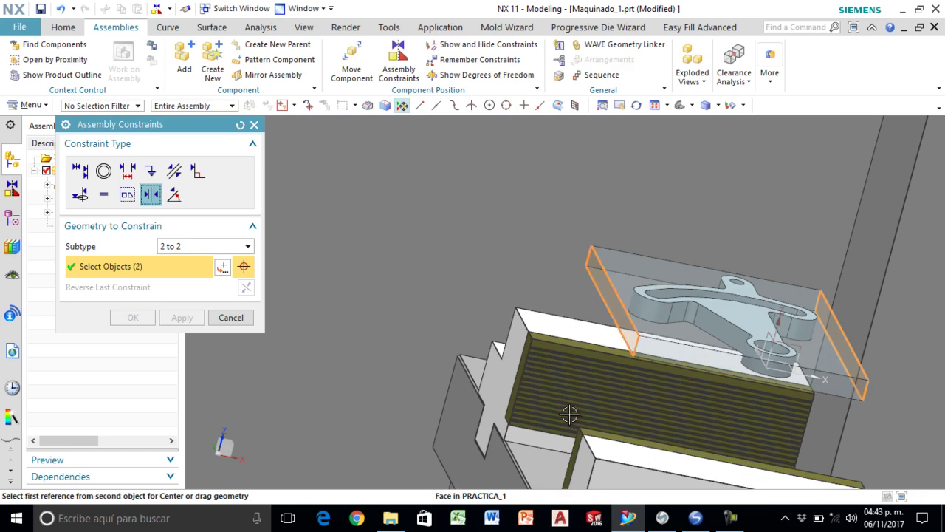
- Select the two side faces of the vise's fixed jaw as the second centering pair and apply the Center constraint
left_click(511, 336)
middle_click_drag(511, 336, 595, 371)
scroll(595, 371, "up", 4)
left_click(666, 338)
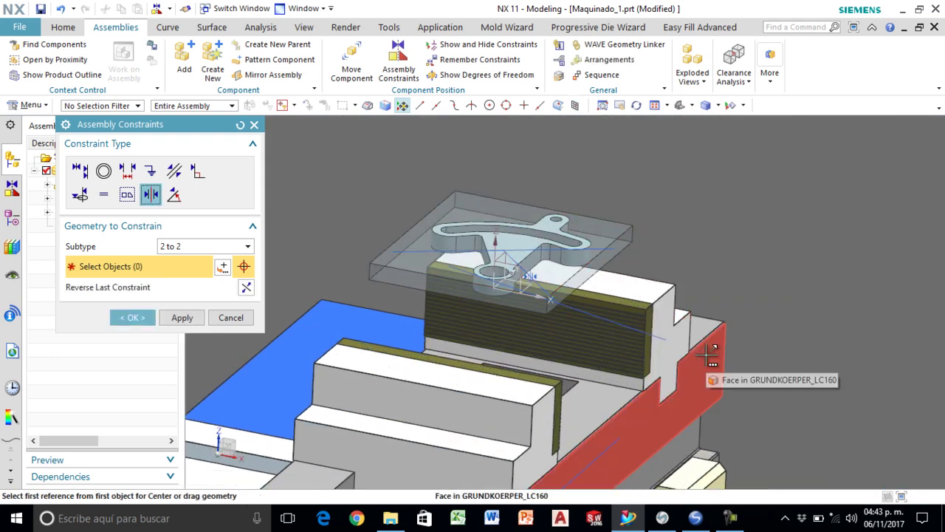
left_click(178, 319)
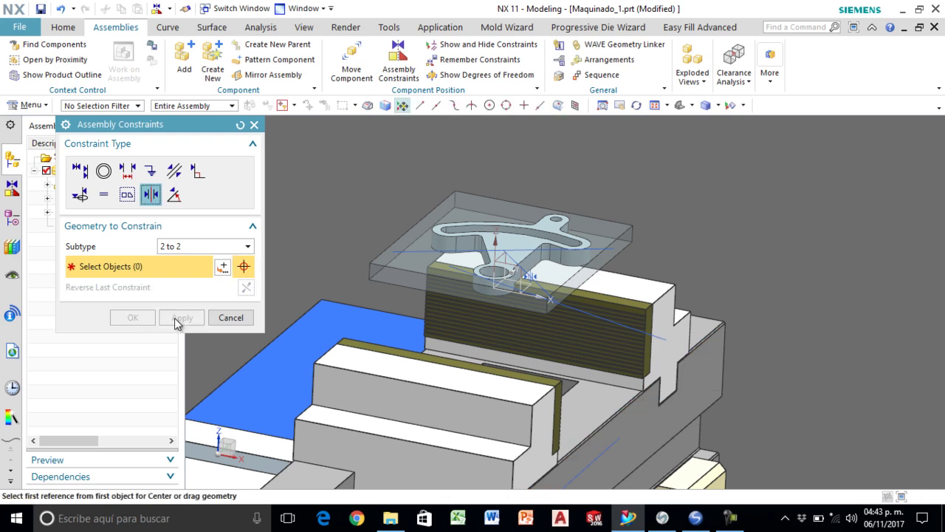
- Switch to a Touch Align constraint and choose the end face of Practica_1's block that faces the fixed jaw
left_click(174, 249)
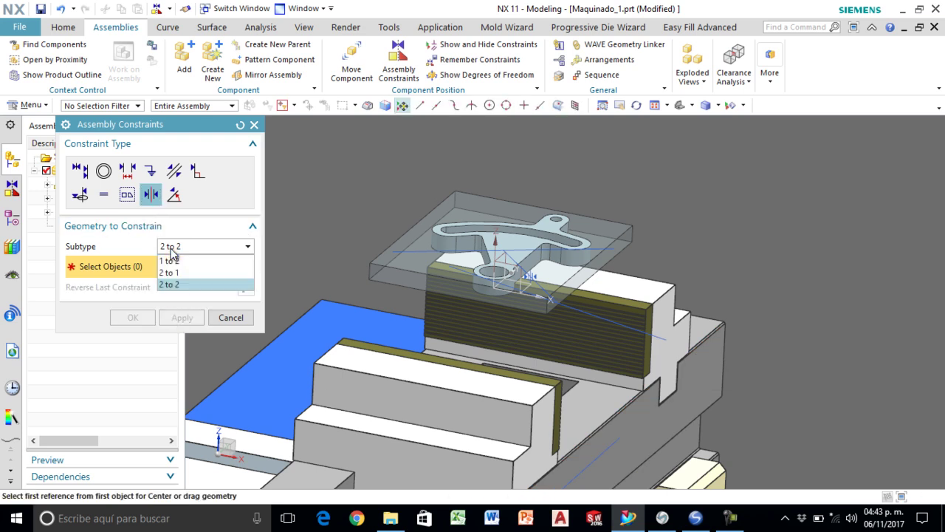
left_click(178, 260)
left_click(80, 171)
middle_click_drag(536, 295, 505, 288)
scroll(505, 287, "down", 5)
scroll(630, 316, "up", 5)
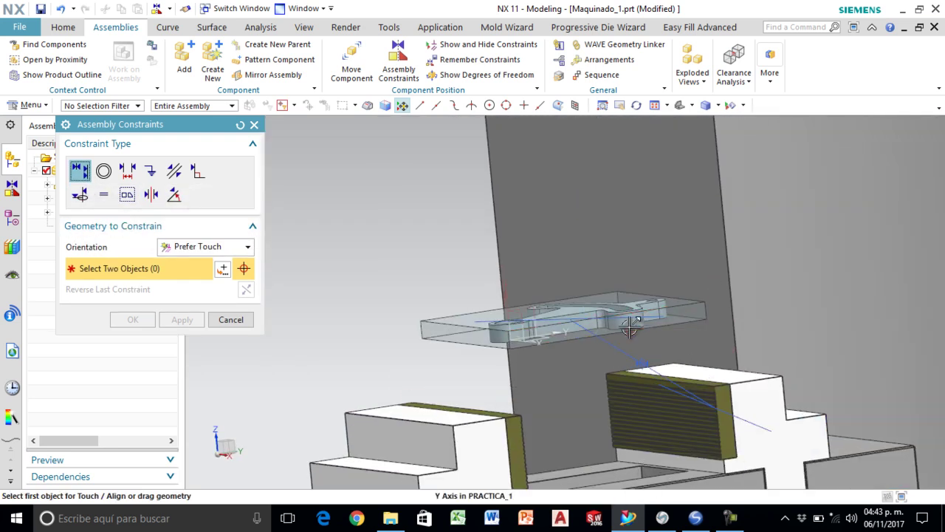
middle_click_drag(628, 331, 591, 341)
scroll(754, 279, "up", 3)
left_click(778, 262)
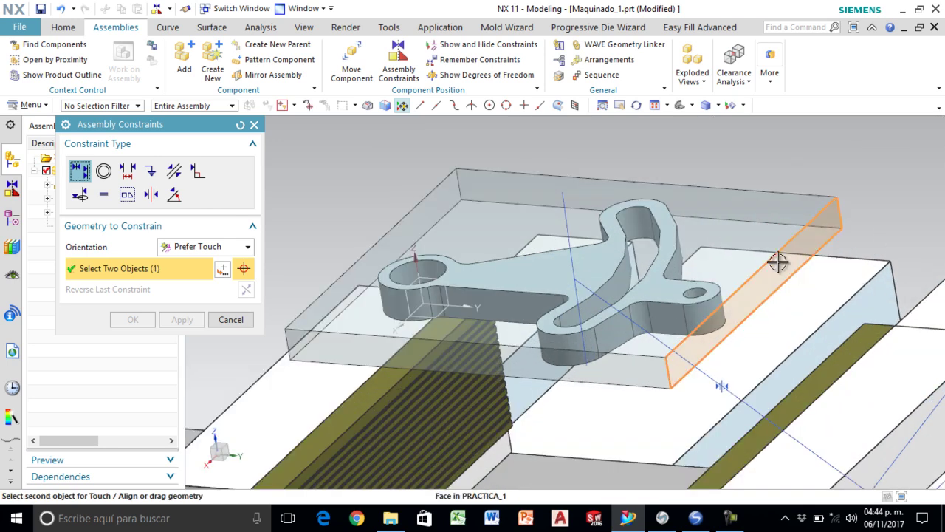
- Select the gripping face of the fixed jaw's clamping plate as the touch target and apply the constraint
scroll(778, 261, "down", 2)
middle_click_drag(775, 260, 768, 332)
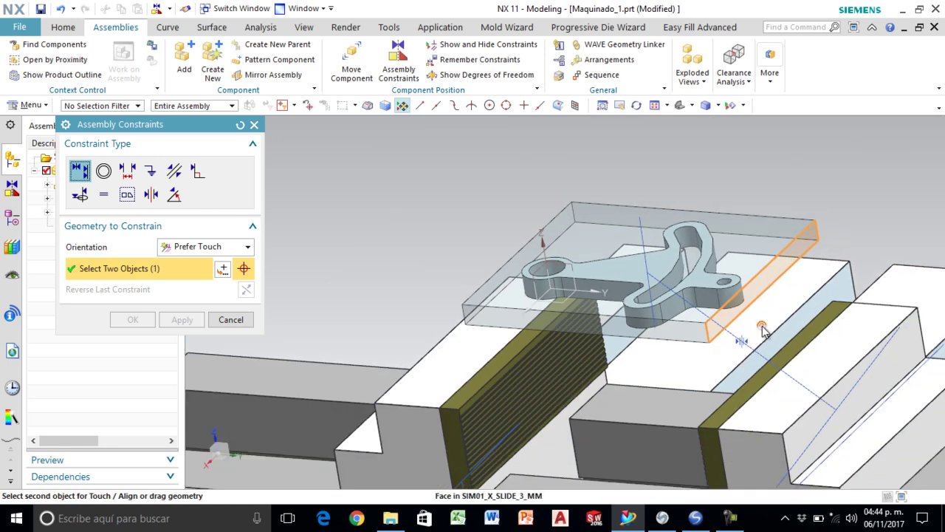
scroll(772, 325, "down", 10)
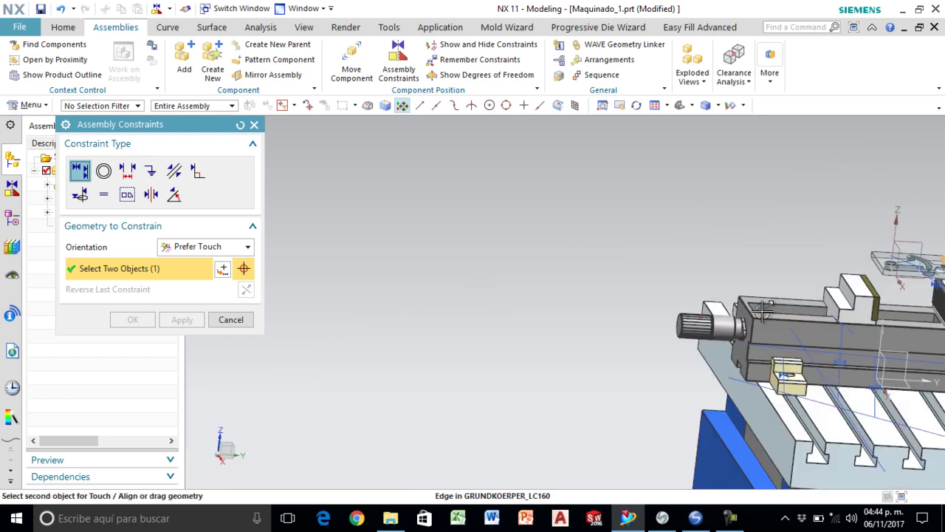
scroll(778, 314, "up", 6)
scroll(835, 236, "up", 2)
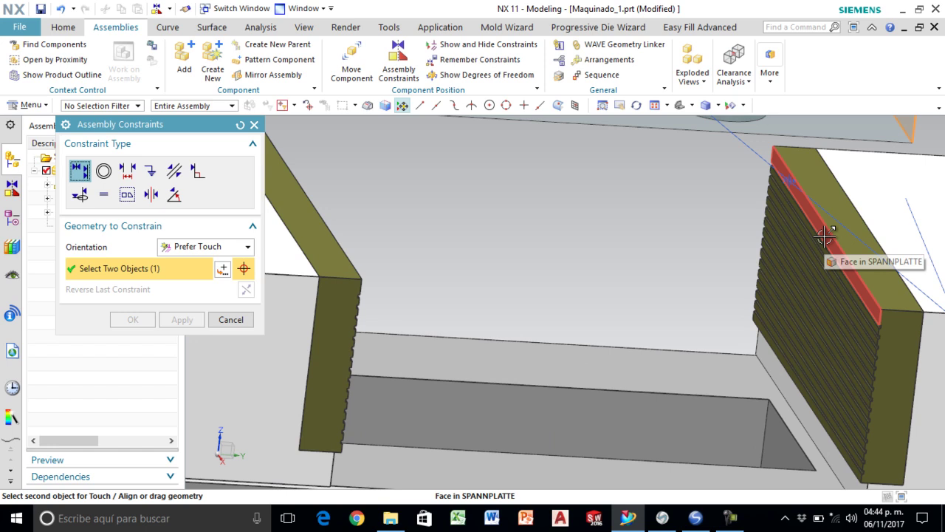
left_click(828, 236)
scroll(724, 307, "down", 3)
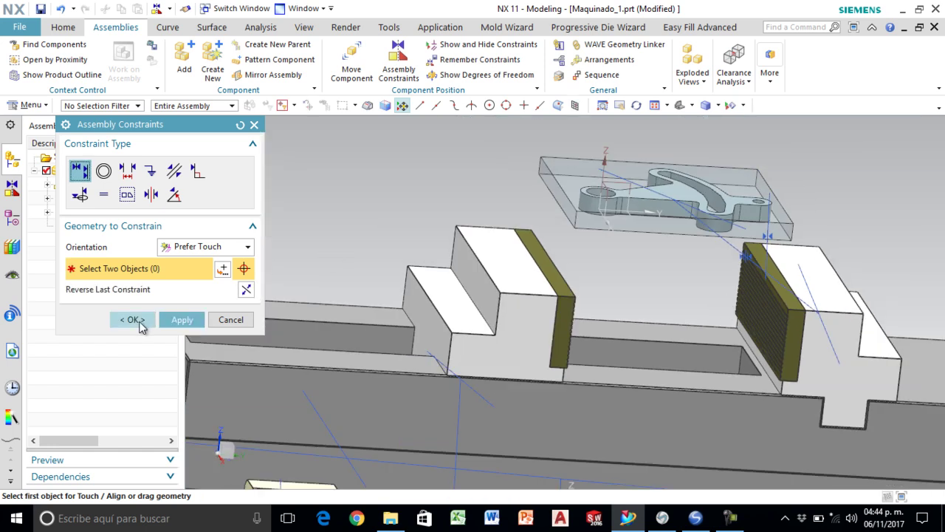
left_click(182, 319)
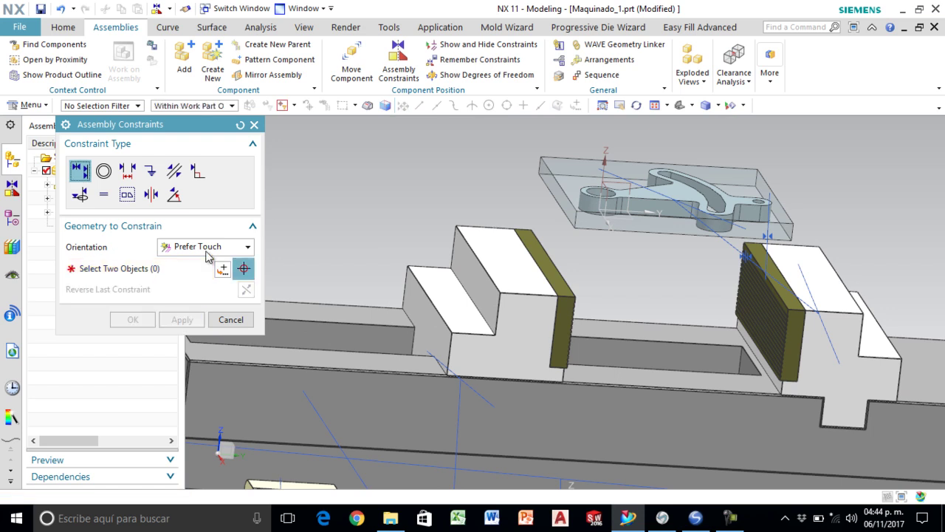
- Add a 5 mm Distance constraint between the top of Practica_1's block and the top of the fixed jaw's clamping plate, and accept it
left_click(122, 178)
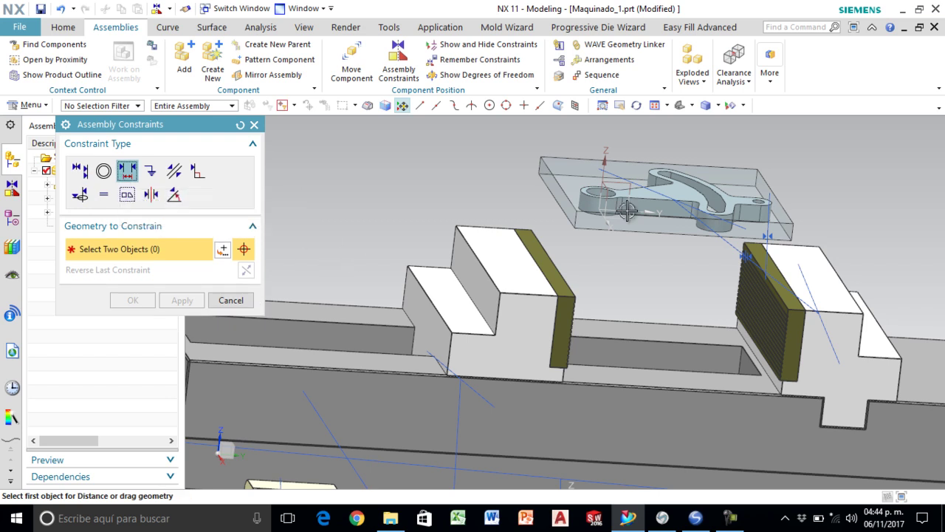
scroll(795, 188, "up", 2)
scroll(795, 188, "up", 2)
left_click(720, 164)
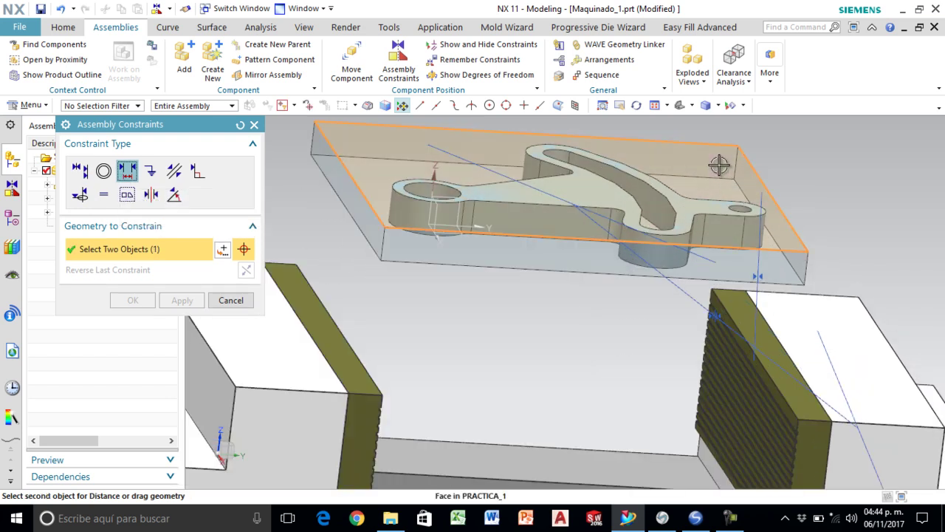
left_click(765, 336)
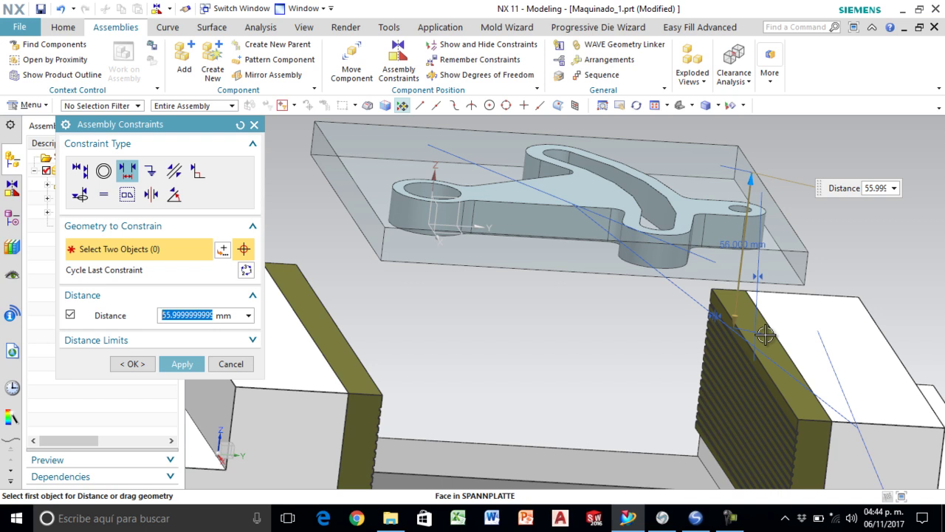
type("5")
key("Return")
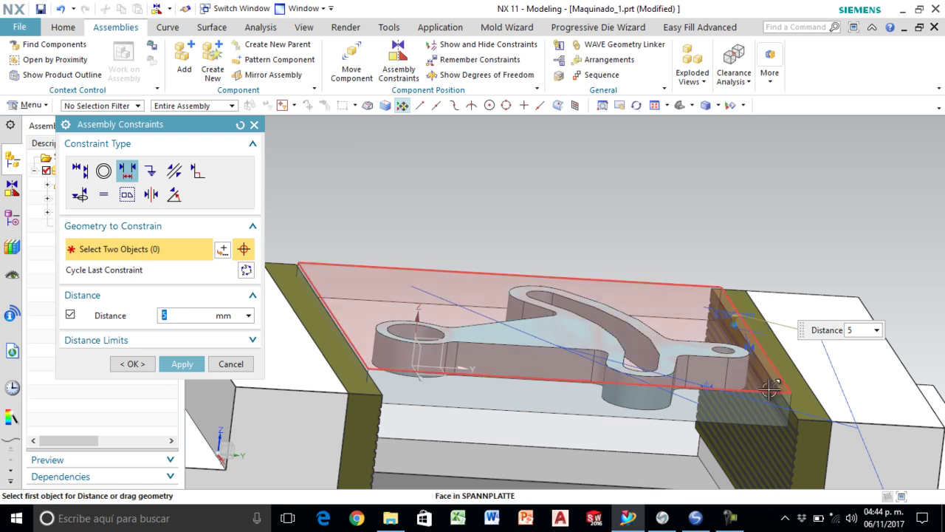
scroll(772, 389, "up", 3)
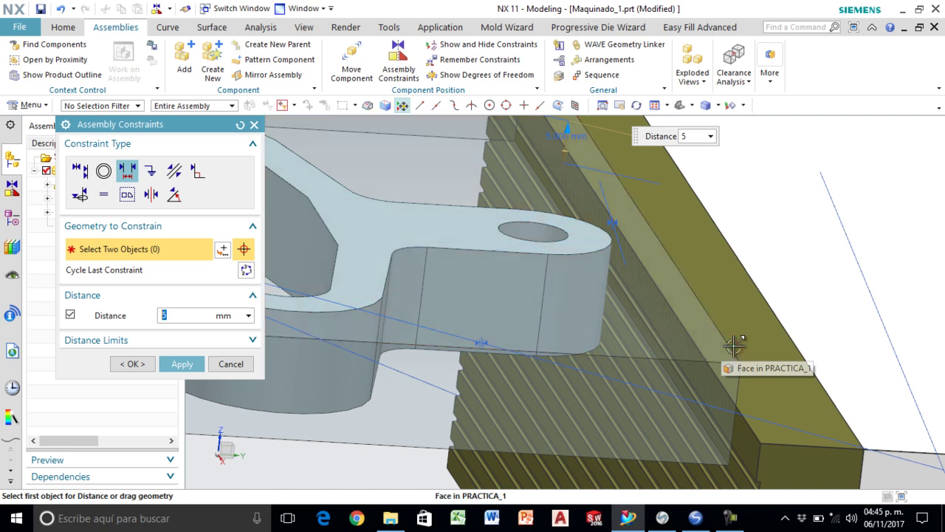
scroll(731, 344, "down", 5)
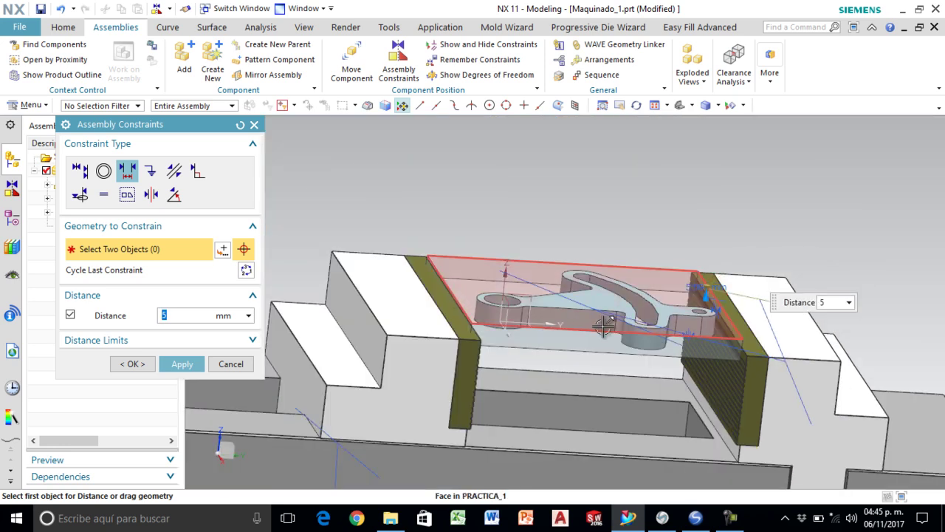
left_click(133, 363)
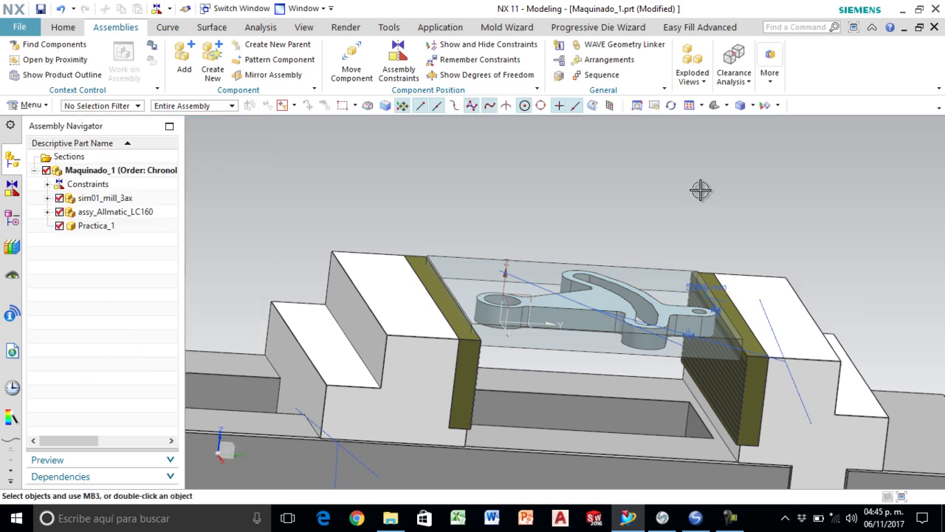
- Examine the clamped workpiece in overall and side views, checking its height above the jaws and its fit against the movable jaw plate
left_click(712, 105)
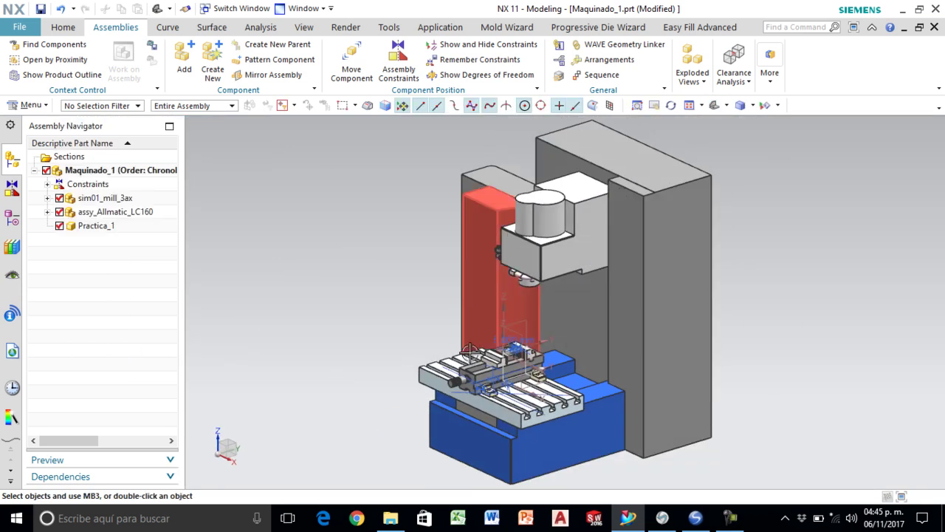
scroll(505, 370, "up", 8)
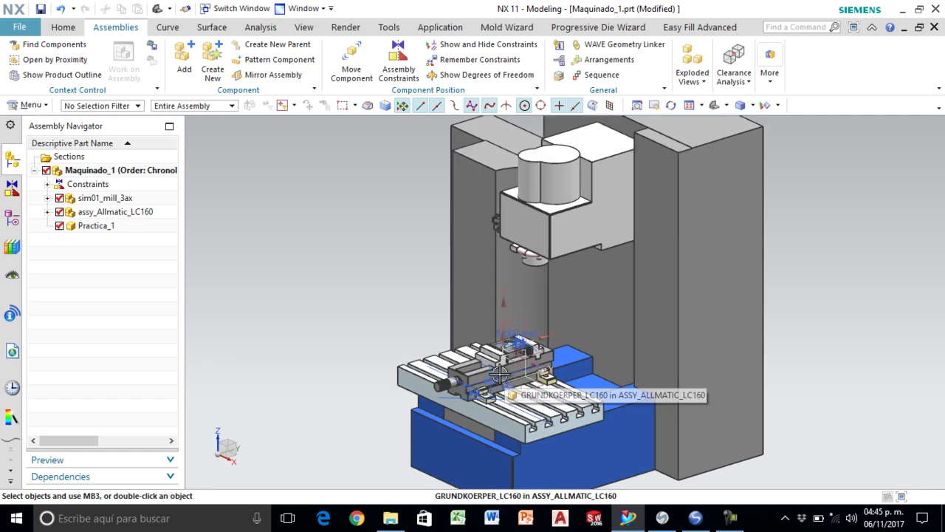
scroll(530, 316, "up", 3)
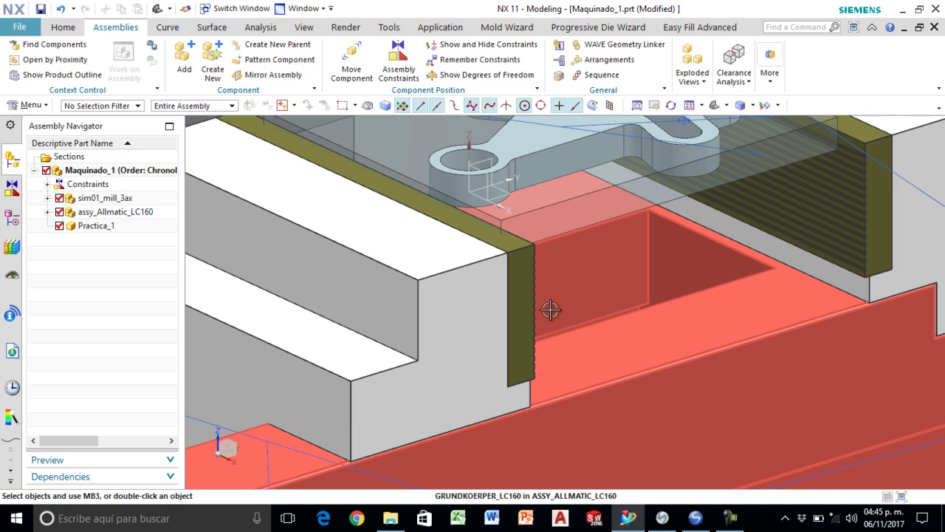
middle_click_drag(550, 313, 530, 311)
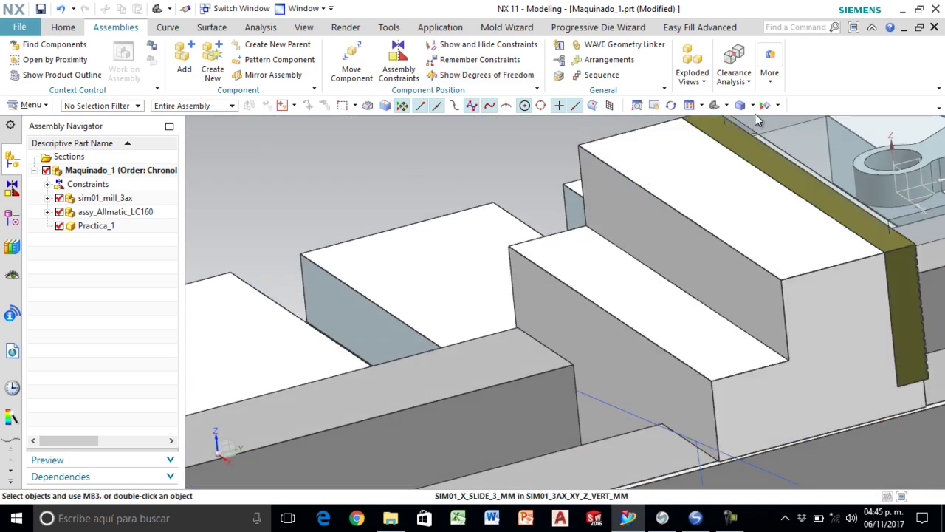
left_click(726, 107)
left_click(761, 147)
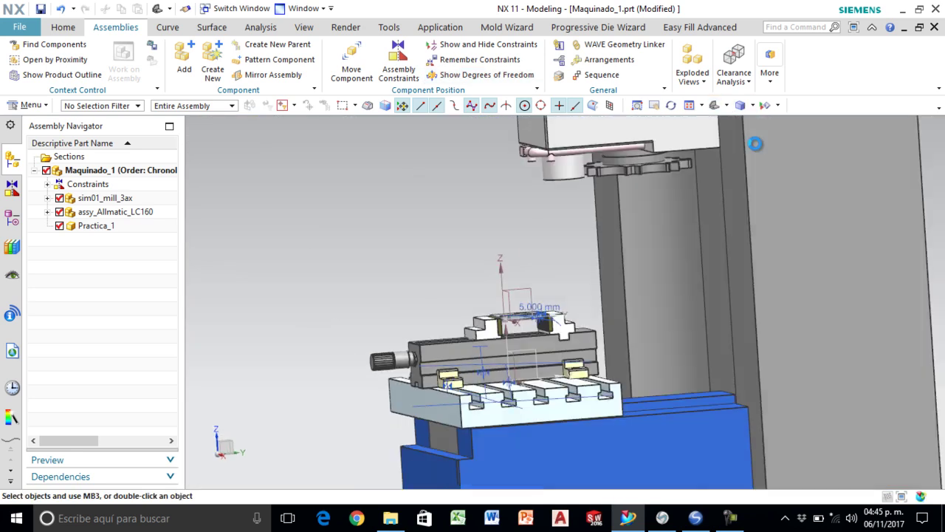
scroll(469, 350, "up", 8)
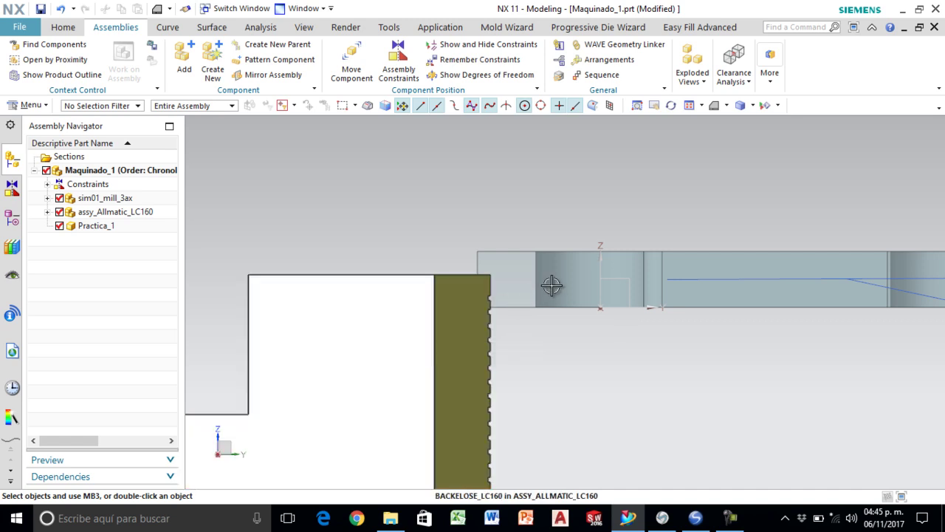
scroll(500, 256, "down", 4)
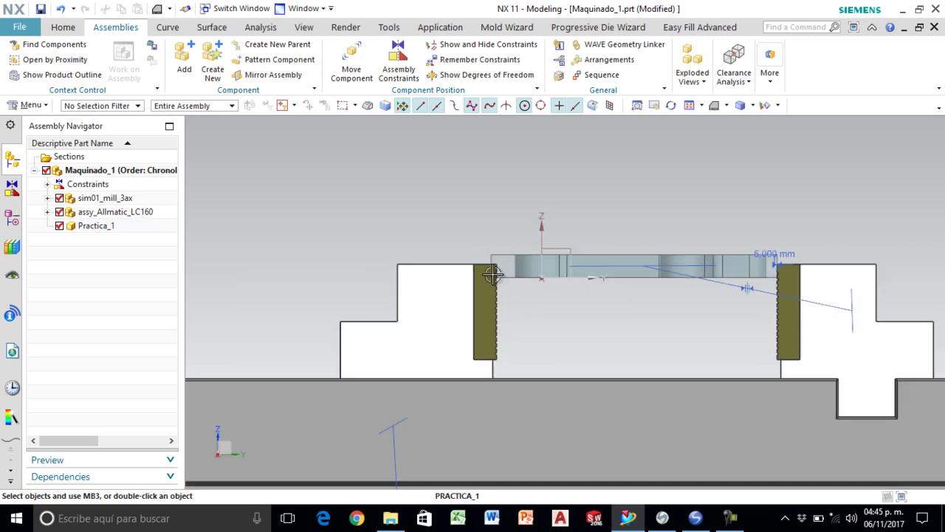
- Move the vise's movable jaw with its plate 3 mm outward along XC, up to the end face of Practica_1's block
left_click(439, 304)
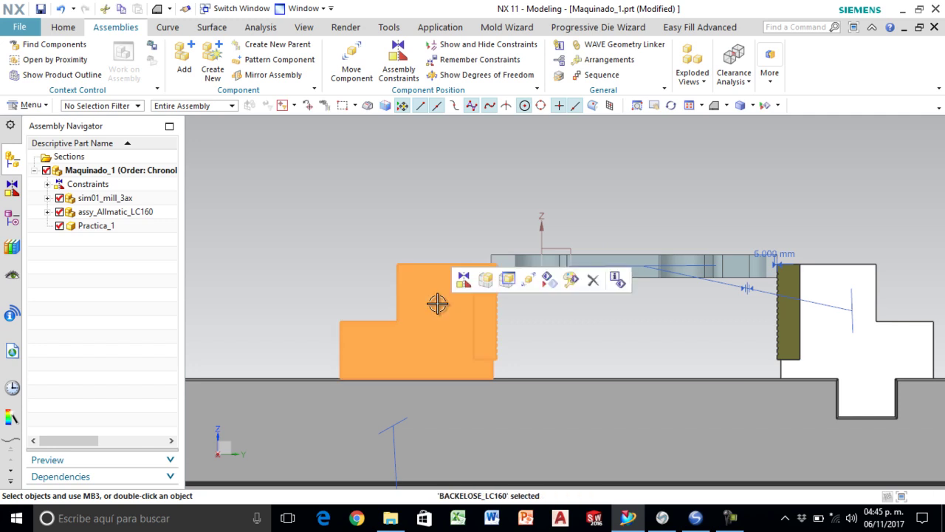
right_click(437, 303)
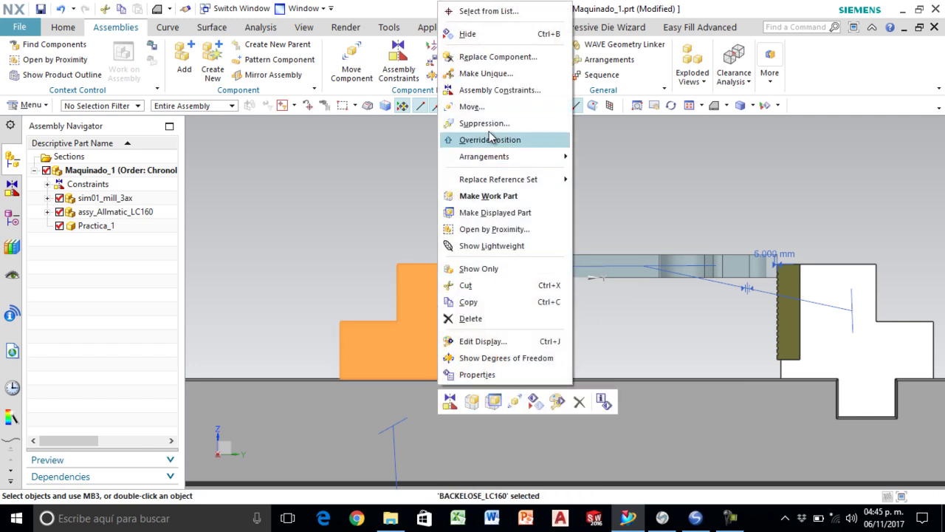
left_click(486, 107)
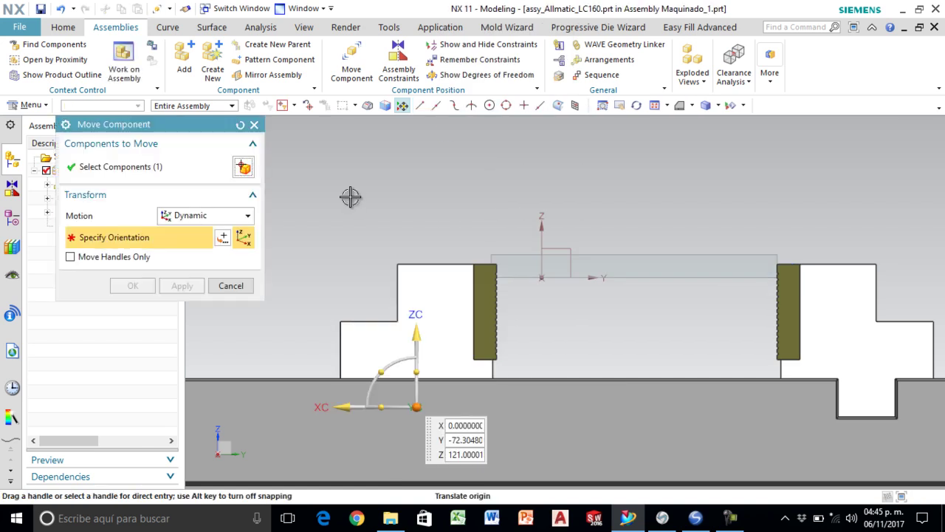
middle_click_drag(744, 281, 459, 365, "shift")
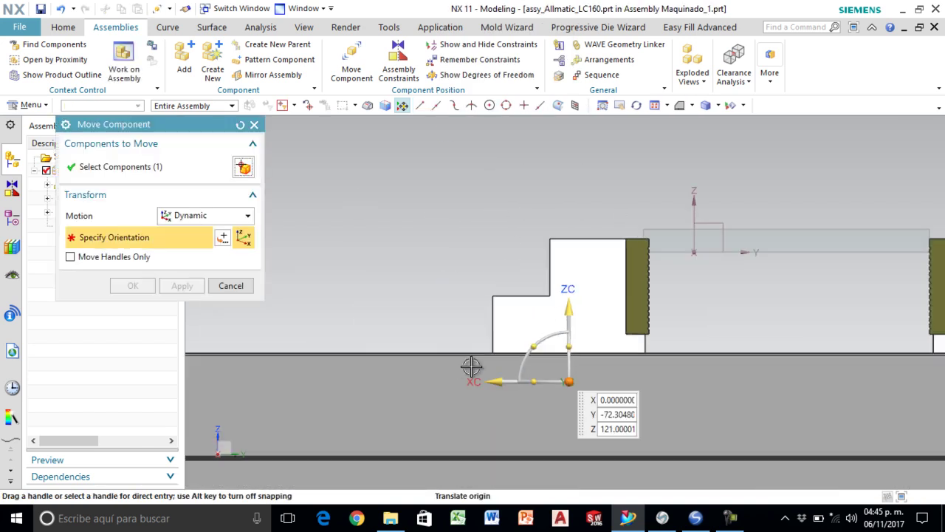
left_click_drag(493, 380, 473, 380)
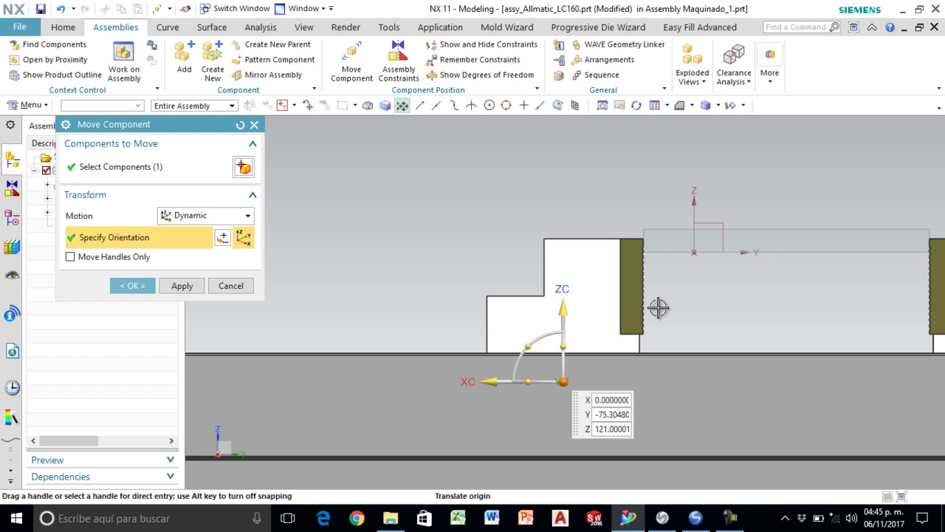
- Check the contact between the movable jaw's plate and the workpiece block up close, and accept the jaw's move
scroll(647, 248, "up", 3)
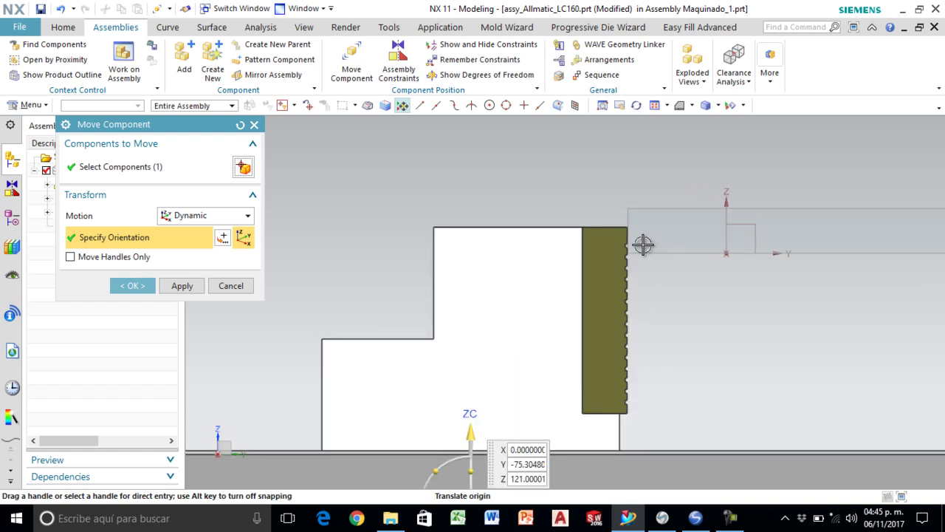
scroll(633, 239, "up", 3)
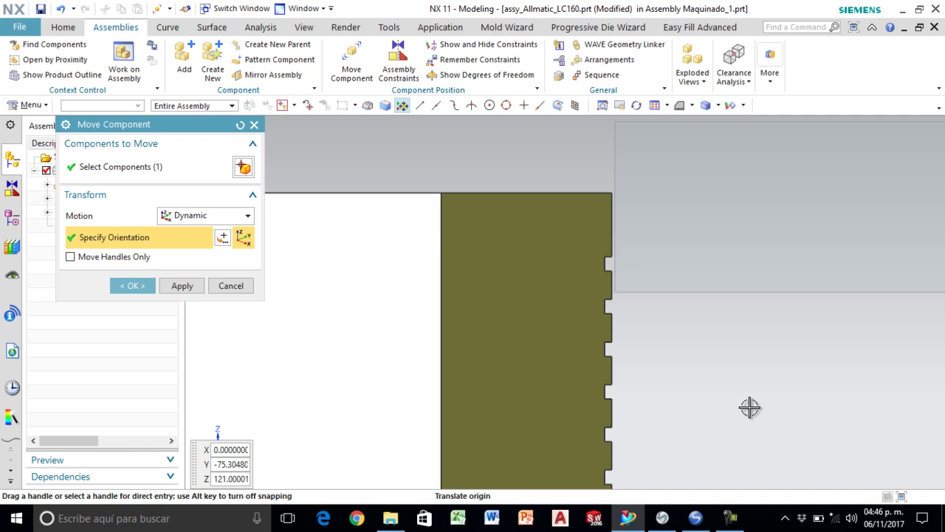
scroll(749, 407, "down", 8)
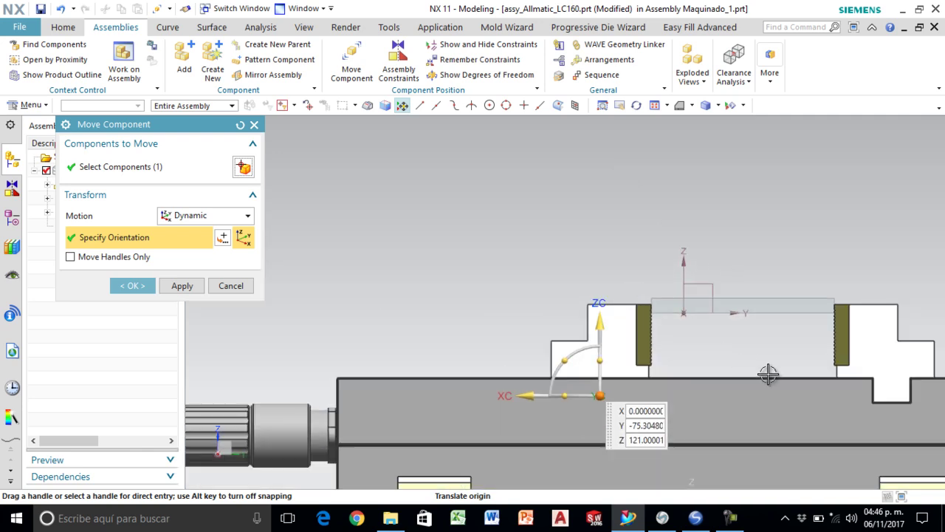
scroll(761, 372, "up", 1)
scroll(566, 313, "down", 1)
scroll(749, 359, "up", 1)
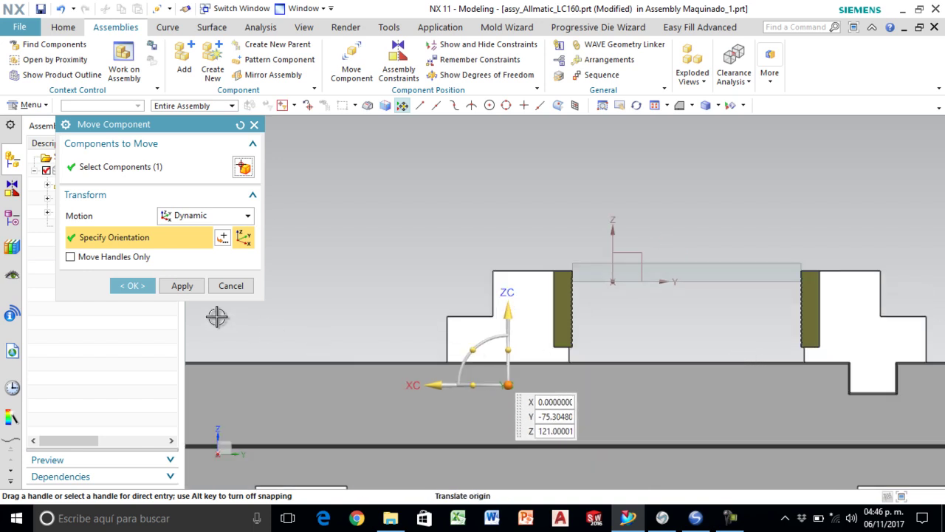
left_click(125, 286)
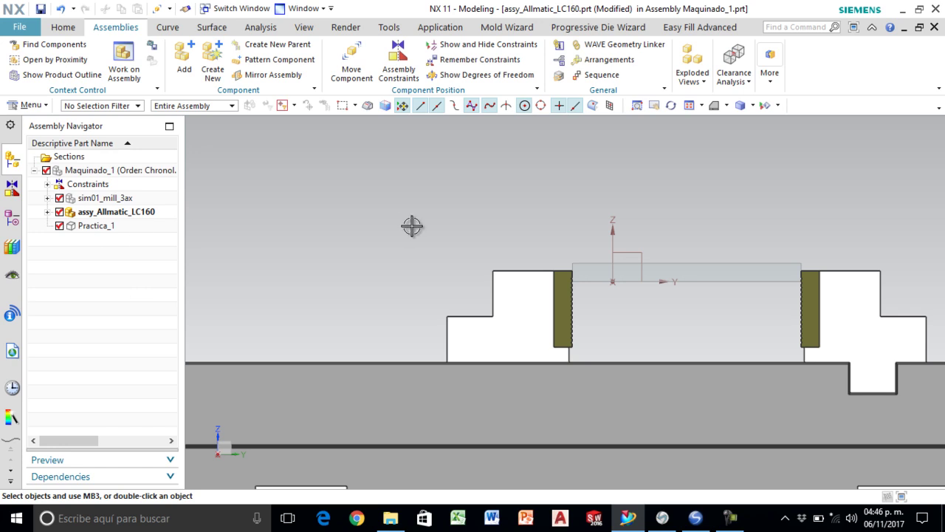
- Examine the vise and clamped workpiece on the whole mill from the side and in a trimetric view
scroll(384, 240, "down", 4)
scroll(393, 242, "down", 2)
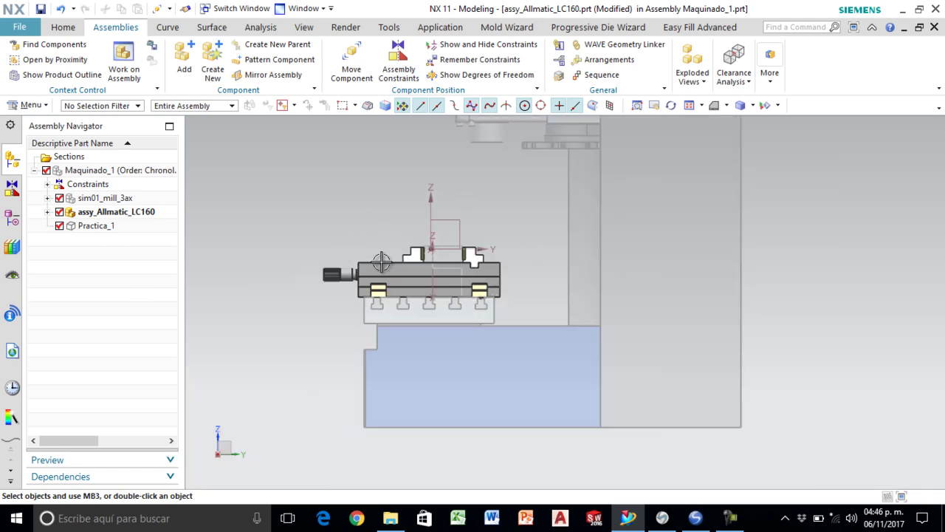
scroll(421, 278, "up", 2)
middle_click_drag(420, 277, 436, 284)
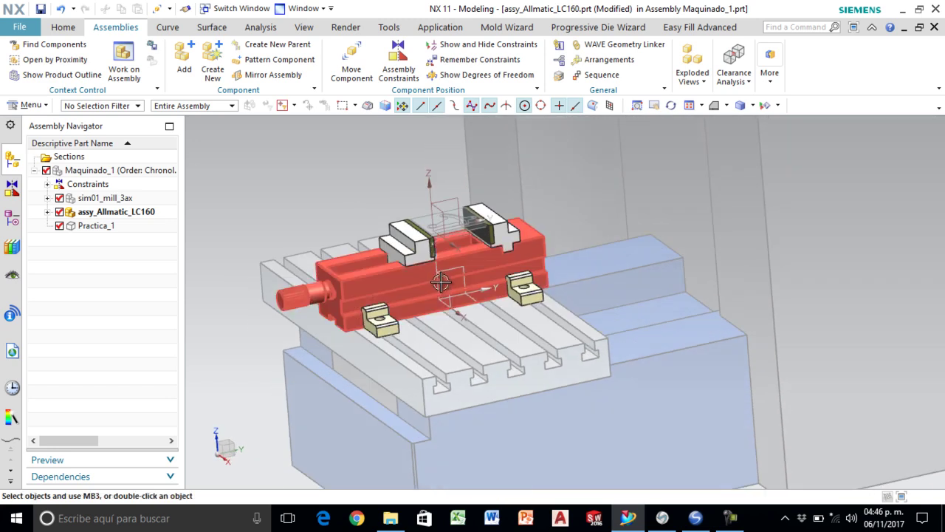
scroll(435, 283, "down", 5)
scroll(408, 197, "up", 2)
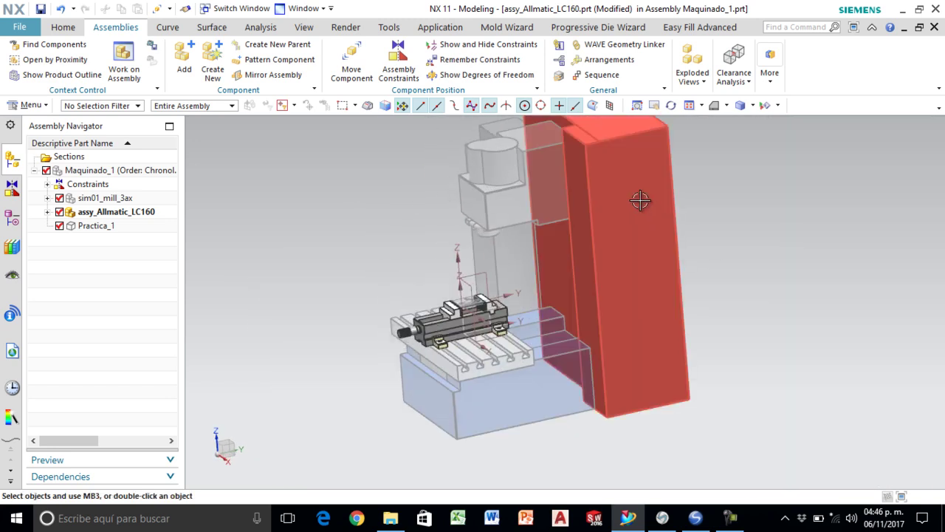
left_click(726, 105)
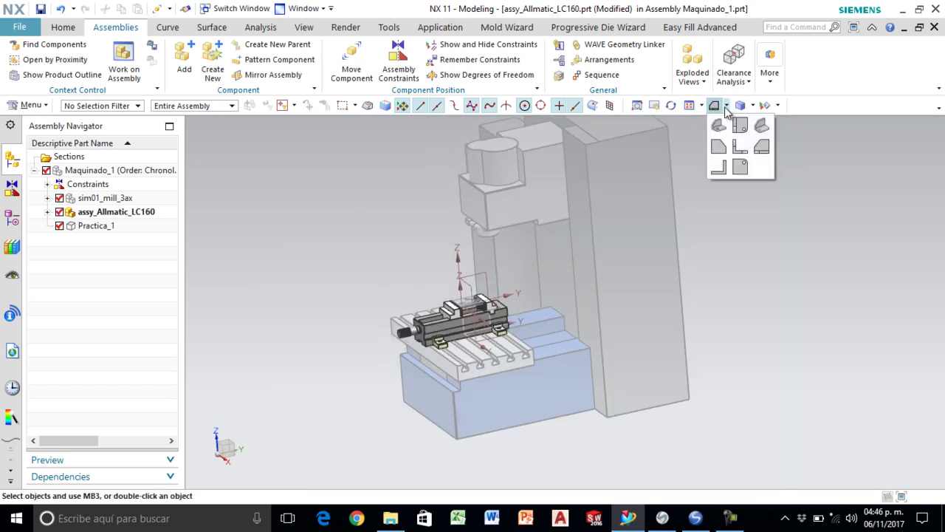
left_click(717, 124)
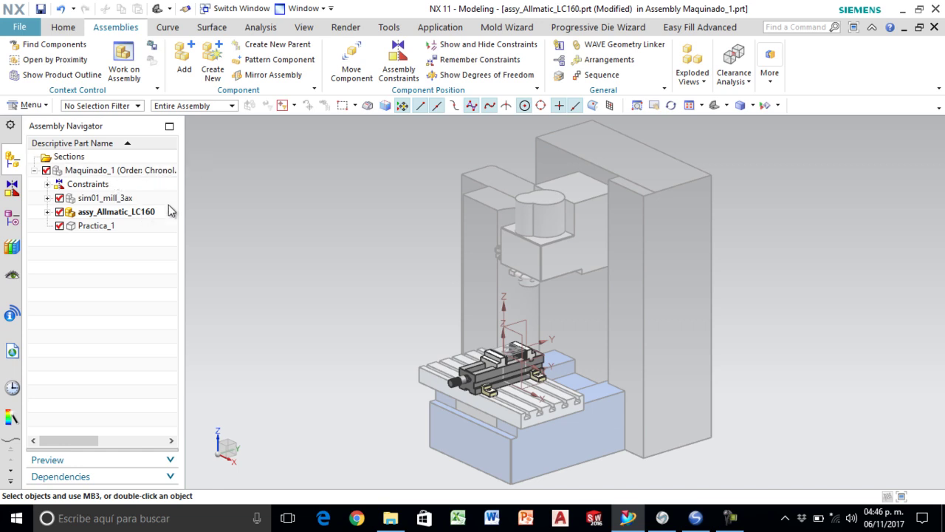
- Make the top-level Maquinado_1 assembly the work part again instead of the vise subassembly
left_click(130, 212)
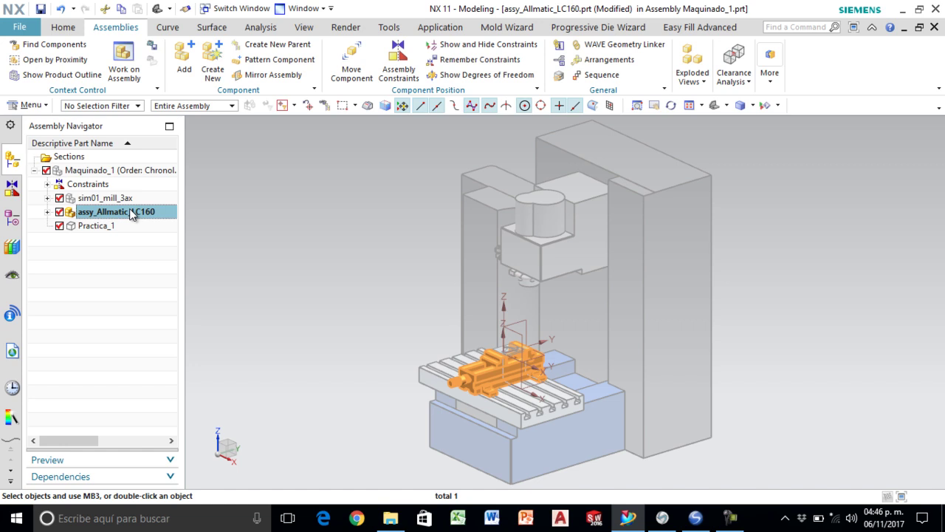
key("Escape")
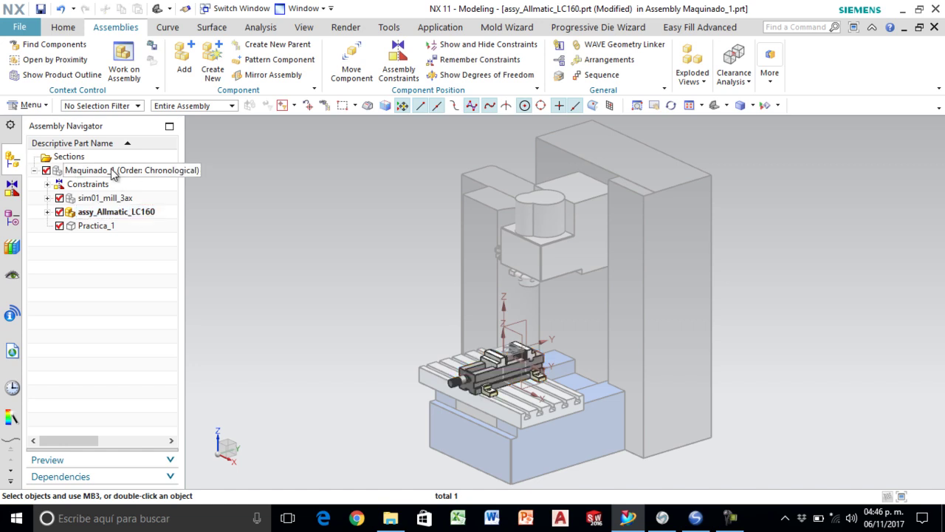
right_click(112, 173)
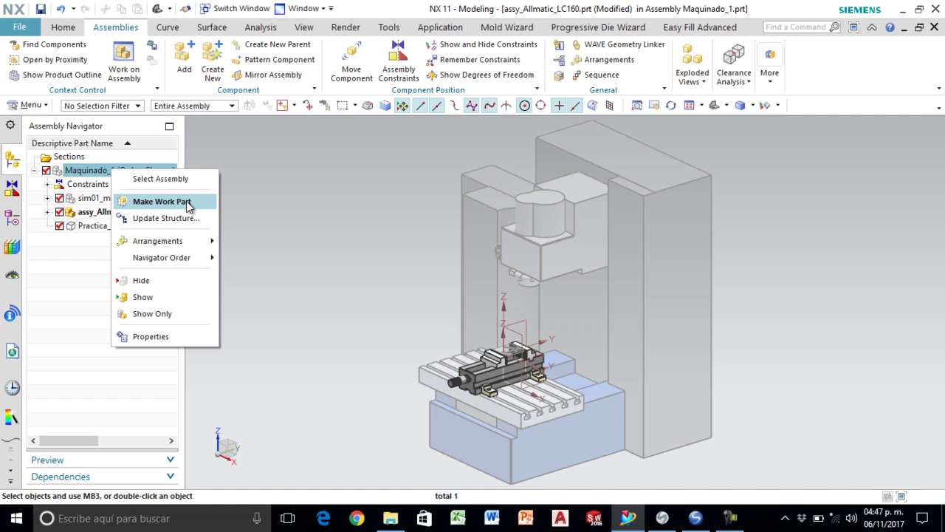
left_click(186, 201)
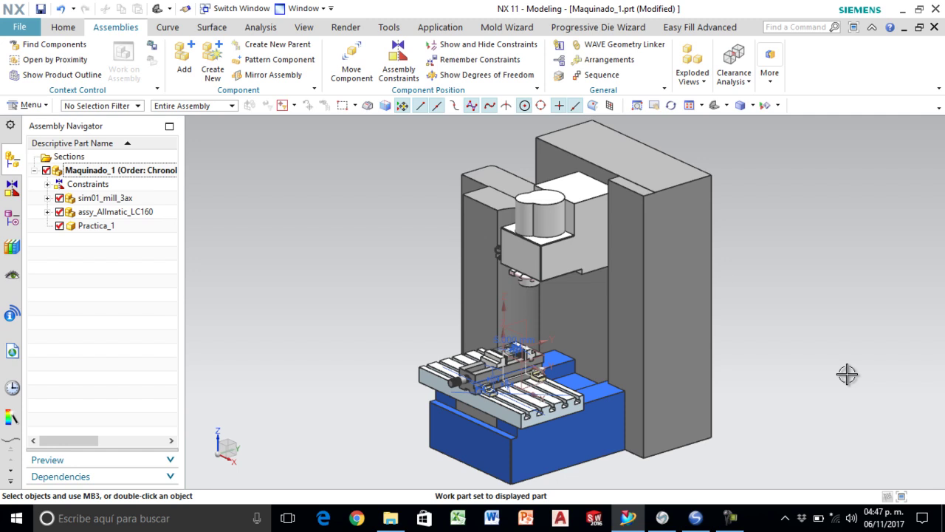
- Hide all coordinate systems and assembly constraints in the Maquinado_1 assembly
key("ctrl+w")
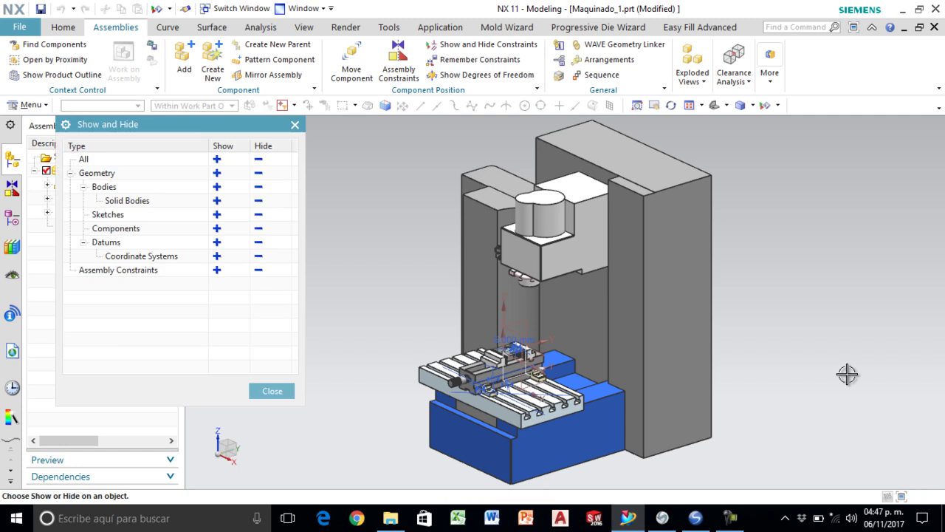
scroll(454, 373, "up", 2)
scroll(572, 316, "up", 2)
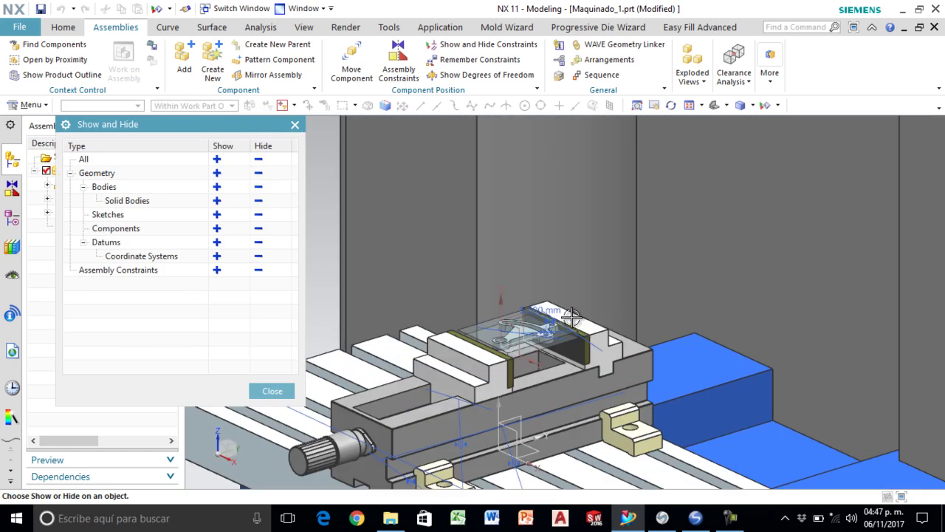
left_click(257, 256)
left_click(259, 271)
scroll(510, 267, "down", 3)
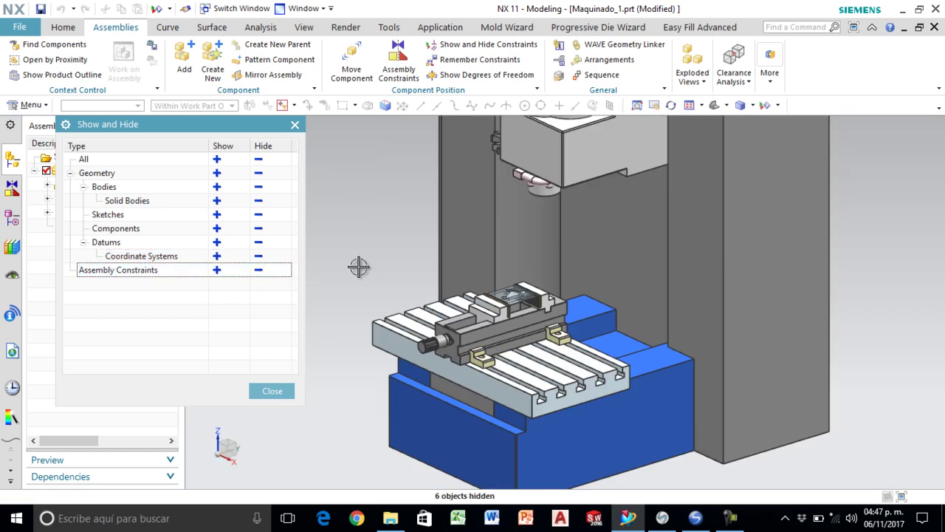
left_click(260, 395)
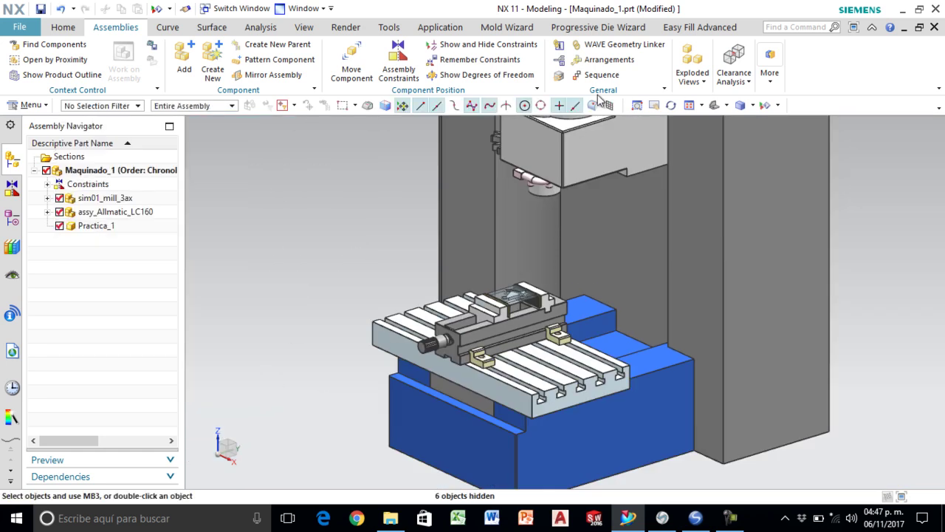
- Examine the finished setup on the mill, highlighting the machine base, the vise body and the Practica_1 workpiece
left_click(717, 107)
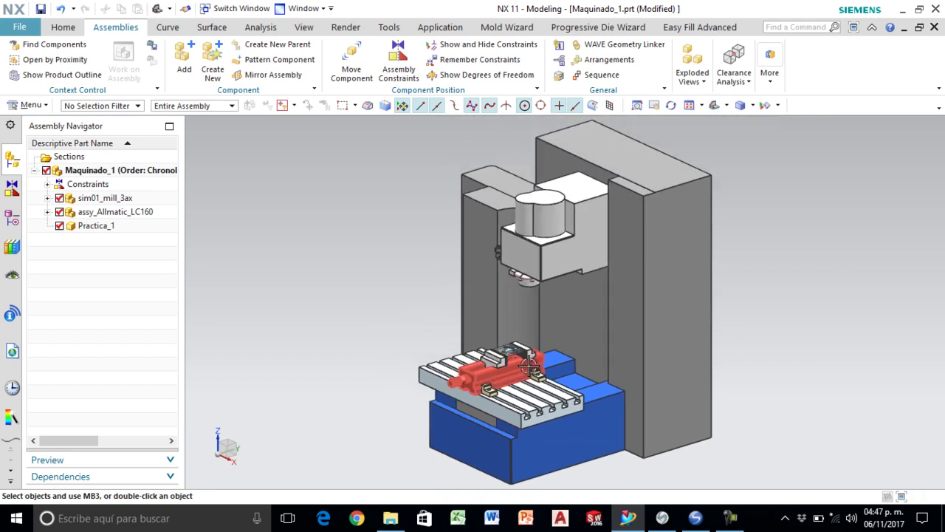
scroll(531, 369, "up", 3)
left_click(577, 347)
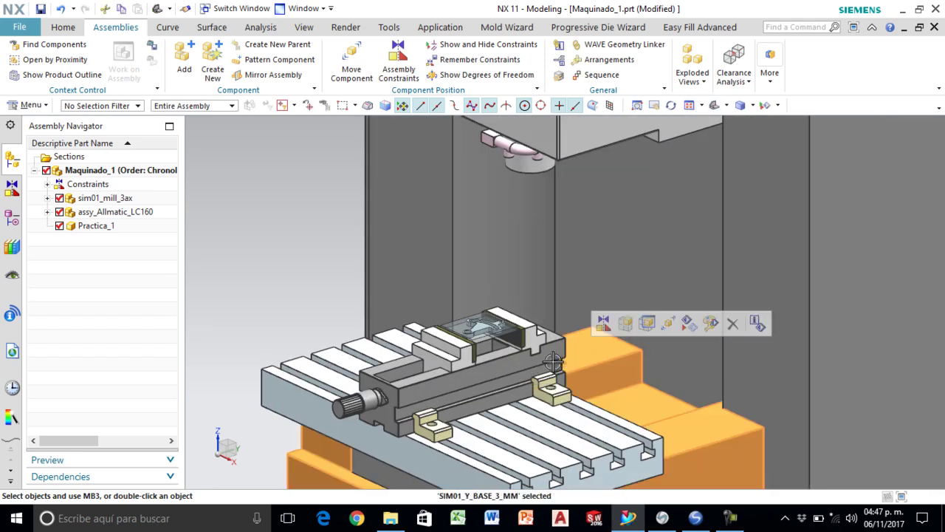
left_click(550, 362)
scroll(550, 361, "up", 3)
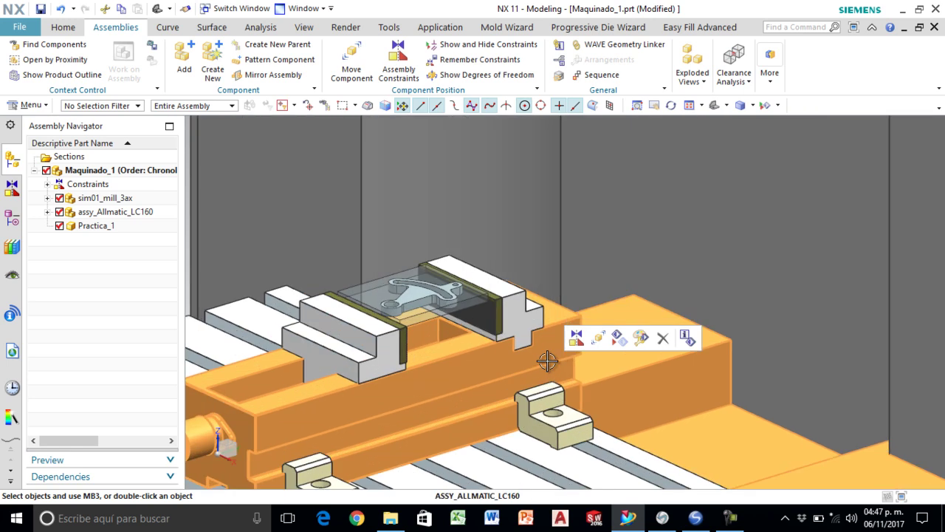
left_click(505, 295)
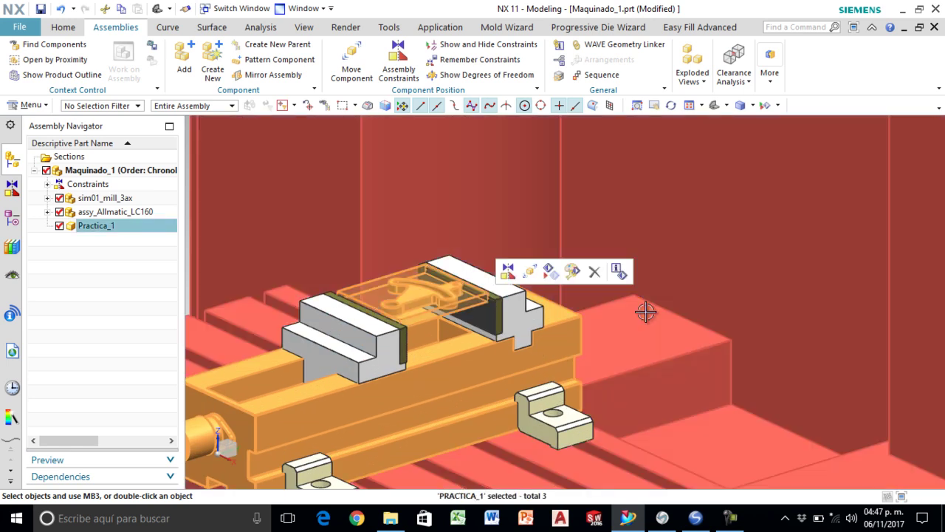
scroll(646, 310, "down", 2)
left_click(271, 271)
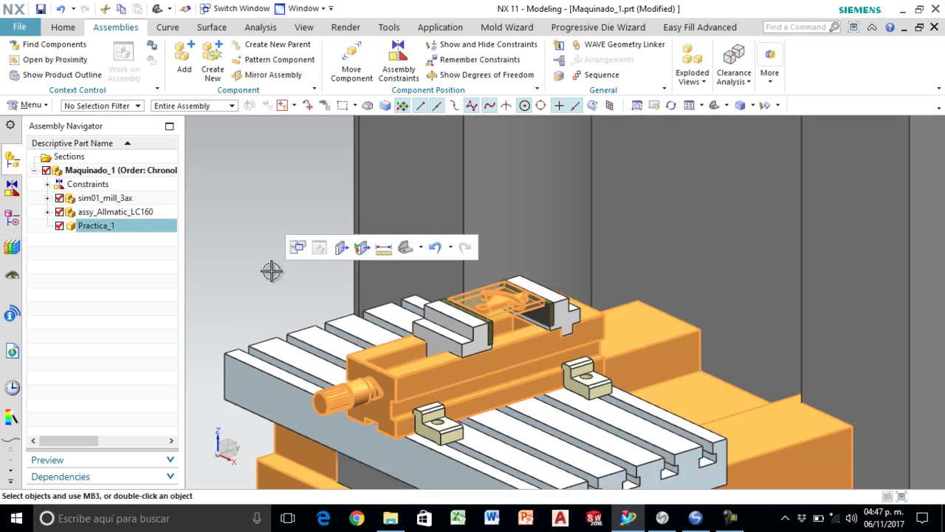